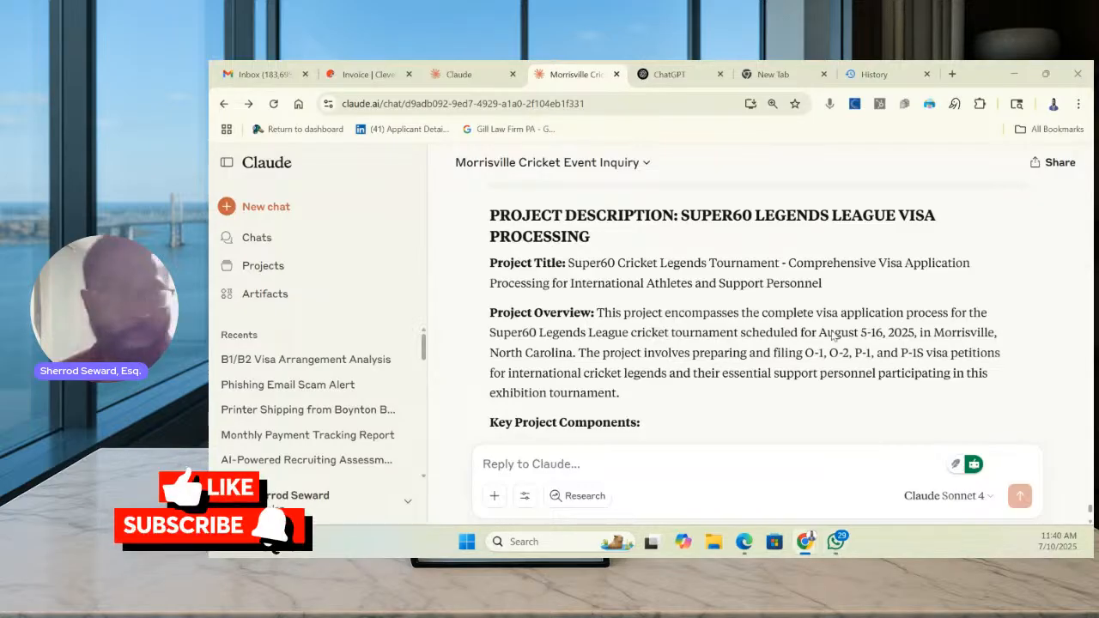
Copy the full visa-processing project description from the Morrisville Cricket Event Inquiry chat into the Super60 League Project's goal description and create the project
click(475, 75)
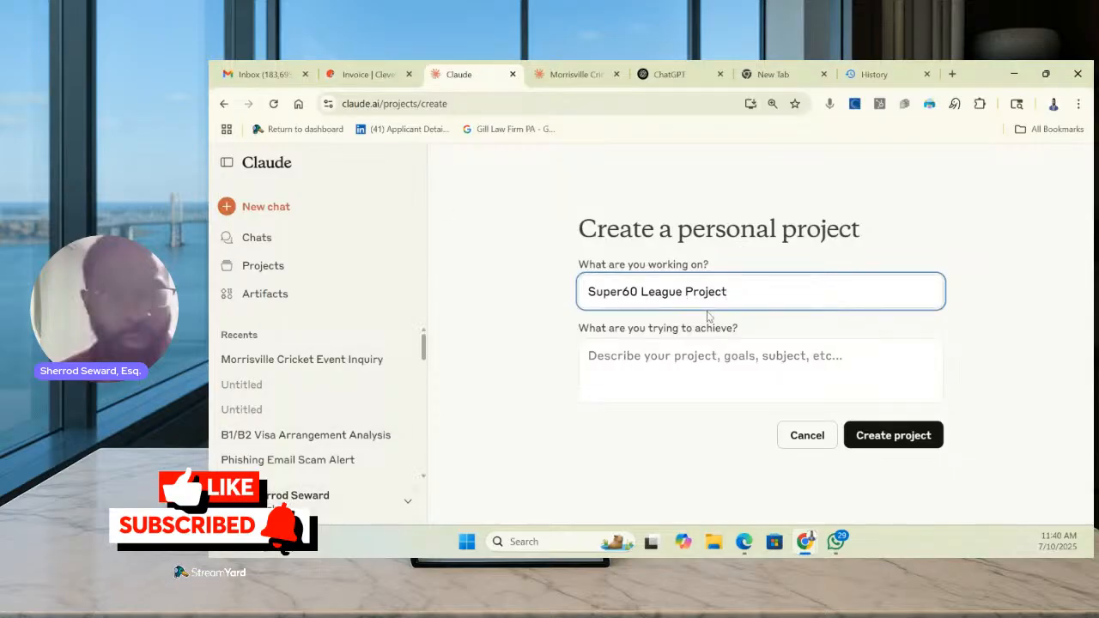
click(560, 74)
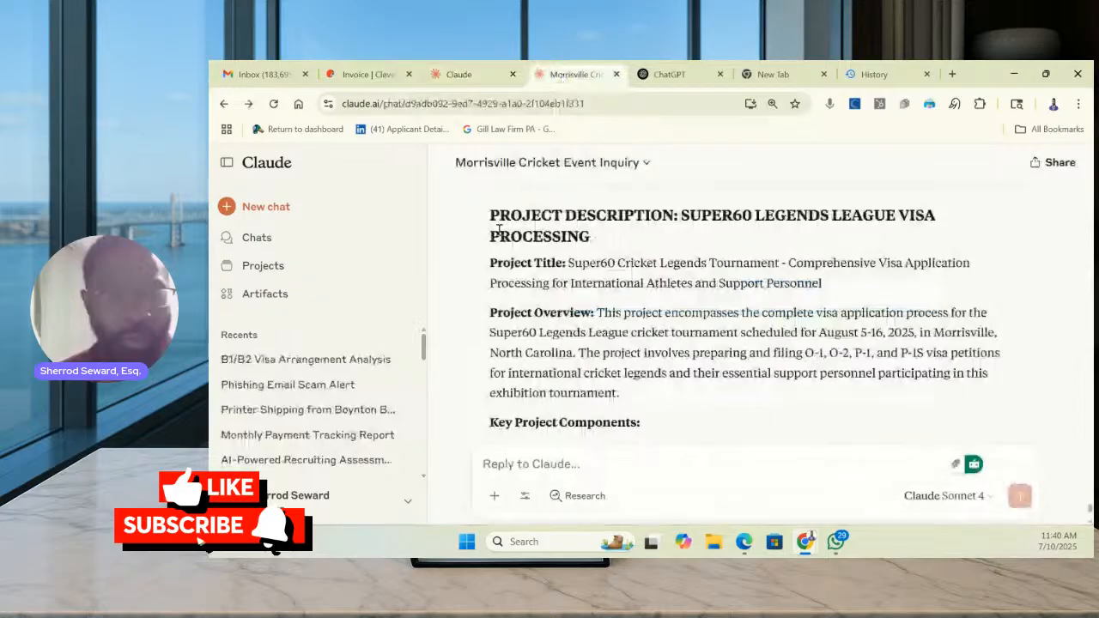
drag(489, 215, 807, 339)
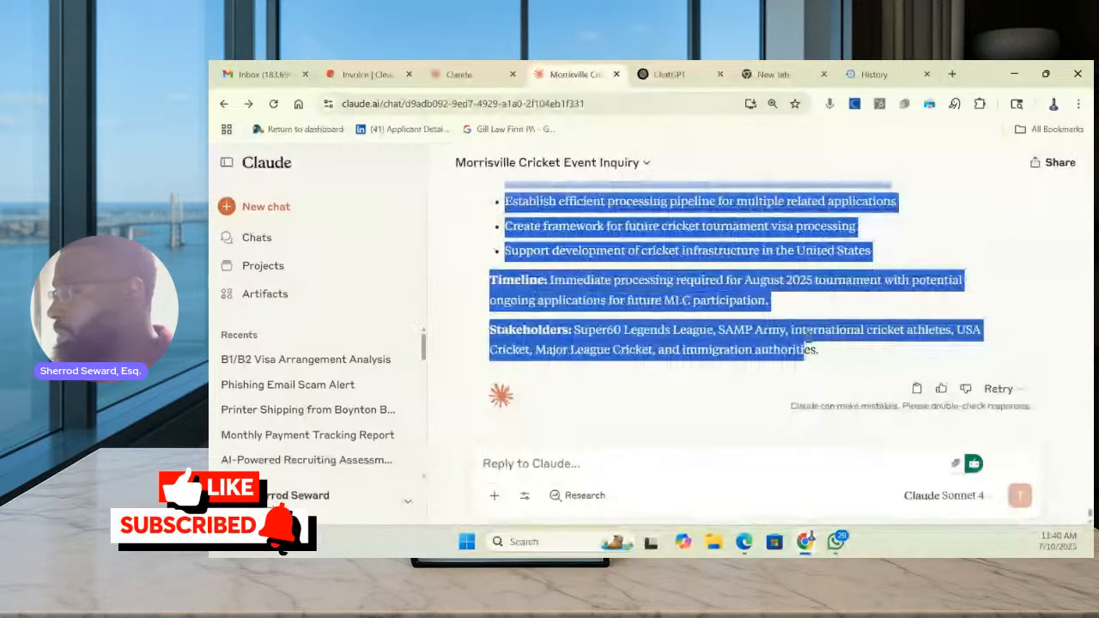
click(460, 74)
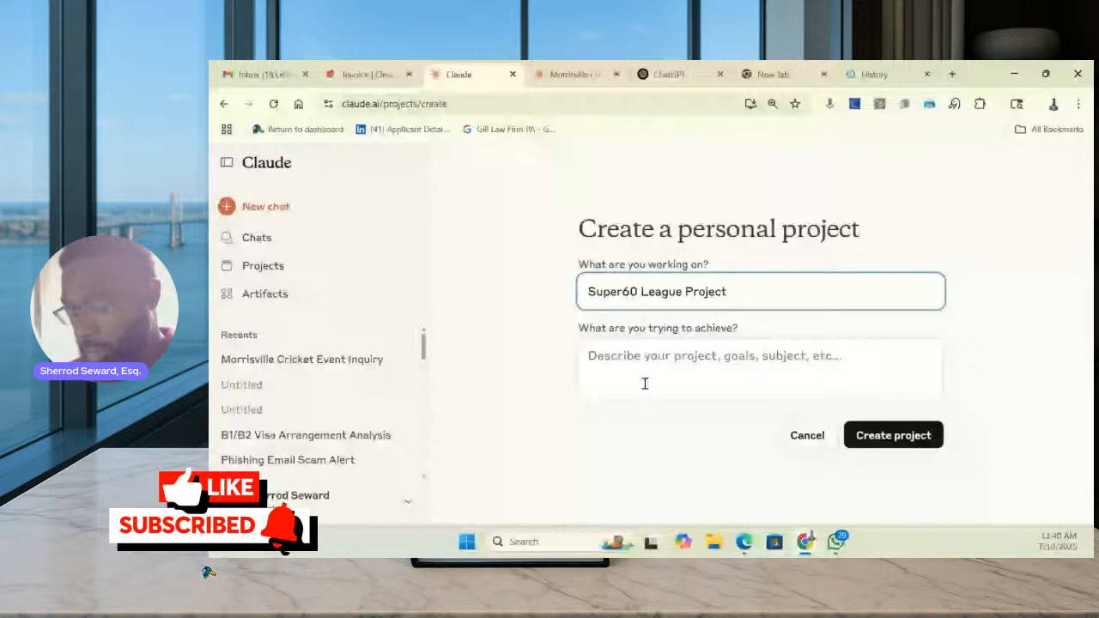
click(645, 383)
key(ctrl+v)
click(893, 437)
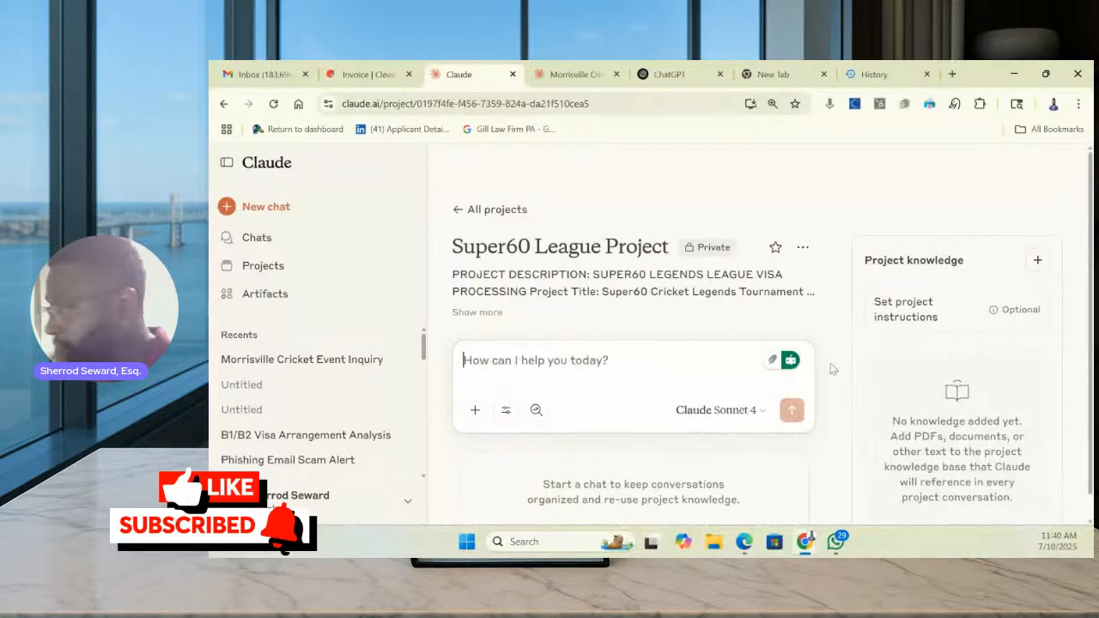
Ask Claude in the Morrisville Cricket Event Inquiry chat for complete instructions using as many tokens as possible, covering the project's description and purpose for visas
scroll(830, 368, down, 1)
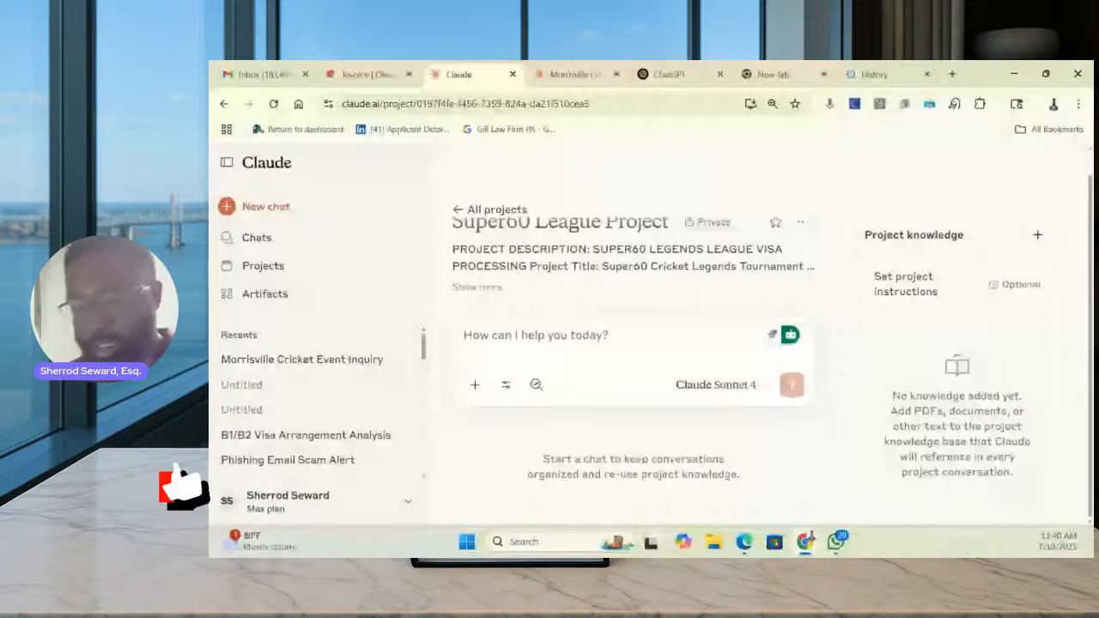
text(OK we ar)
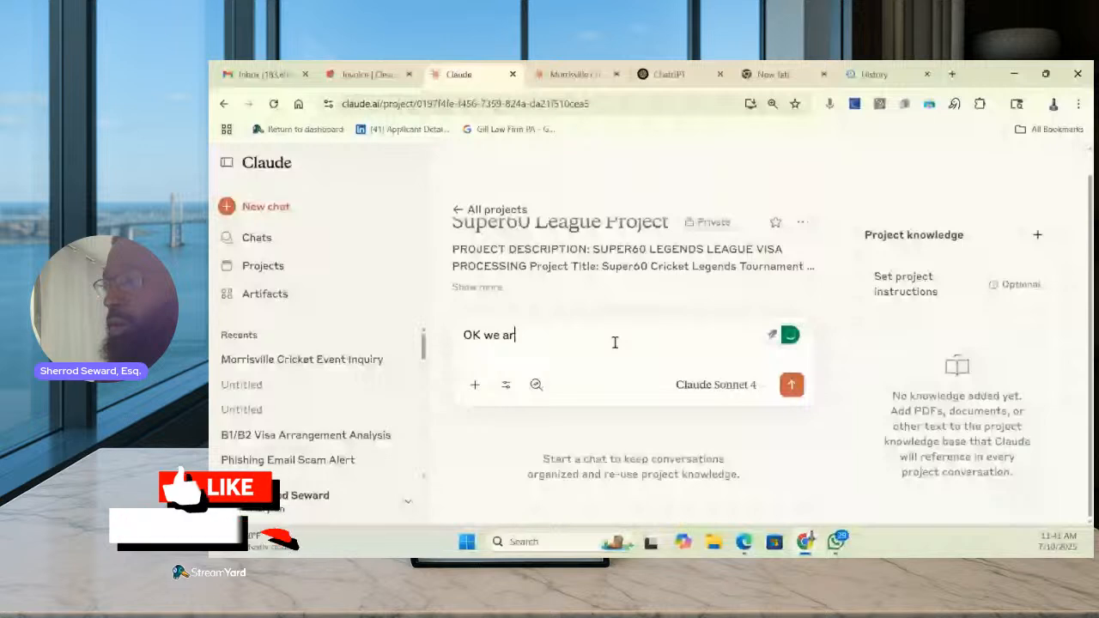
click(575, 74)
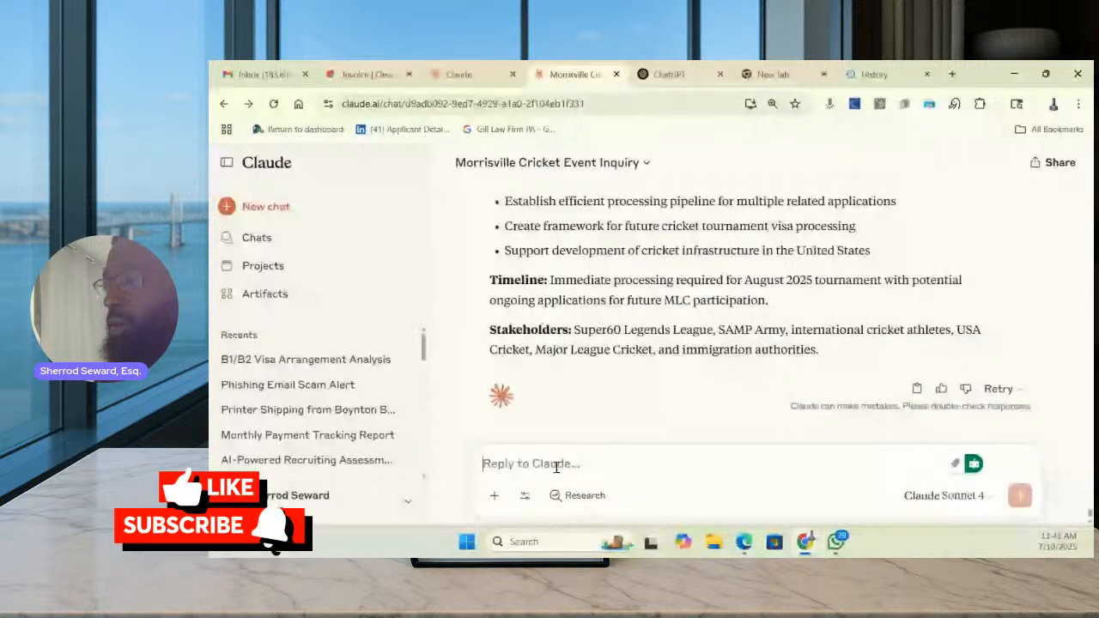
text(give me )
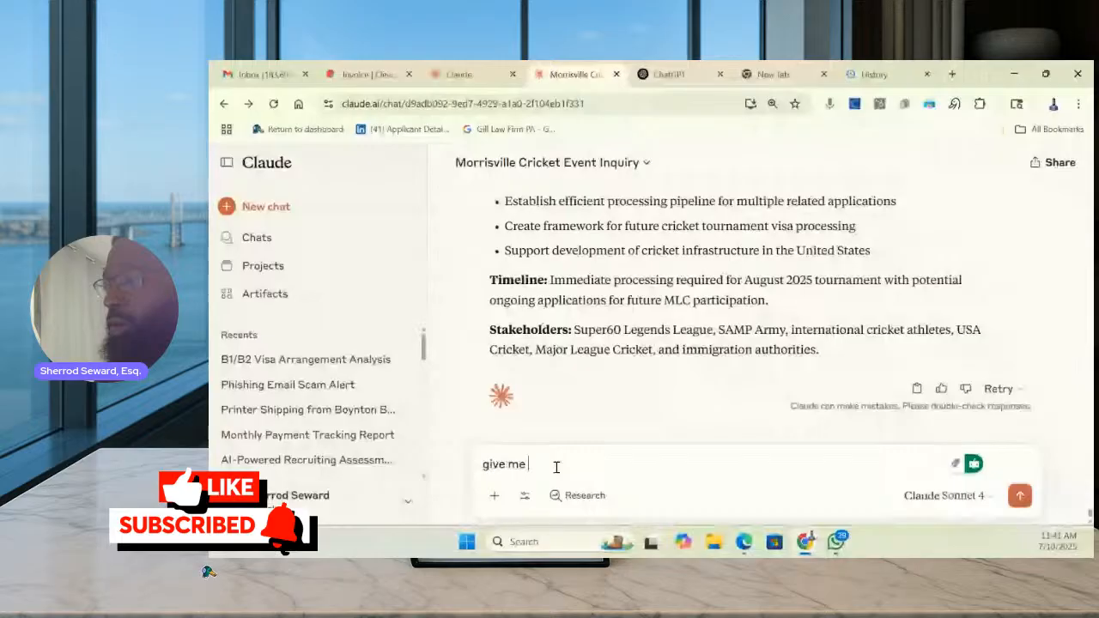
text(a complete)
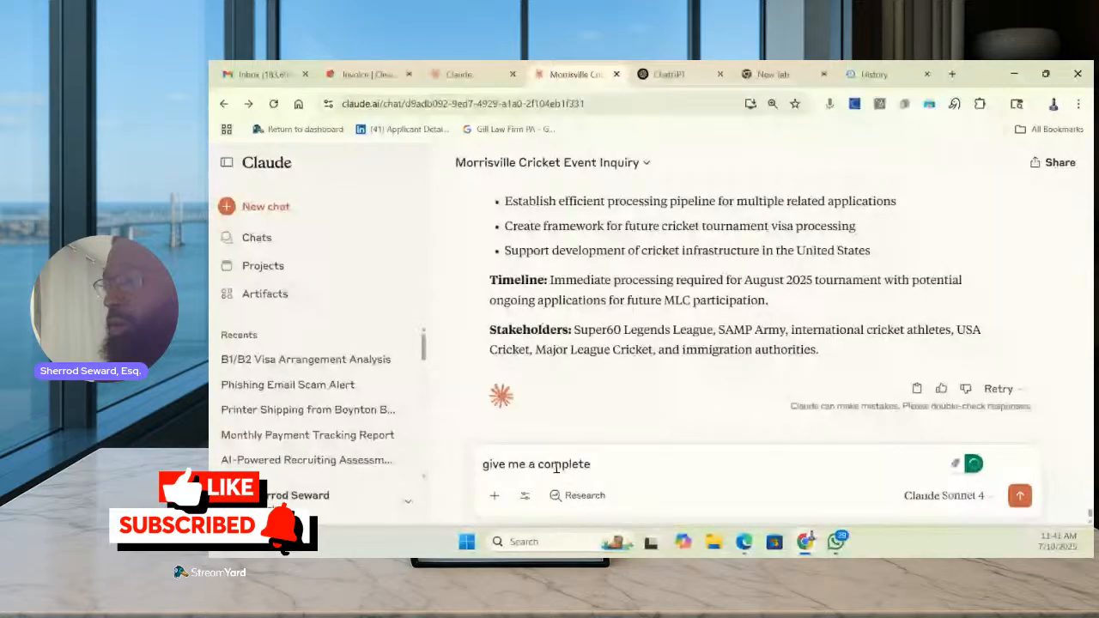
text( inst)
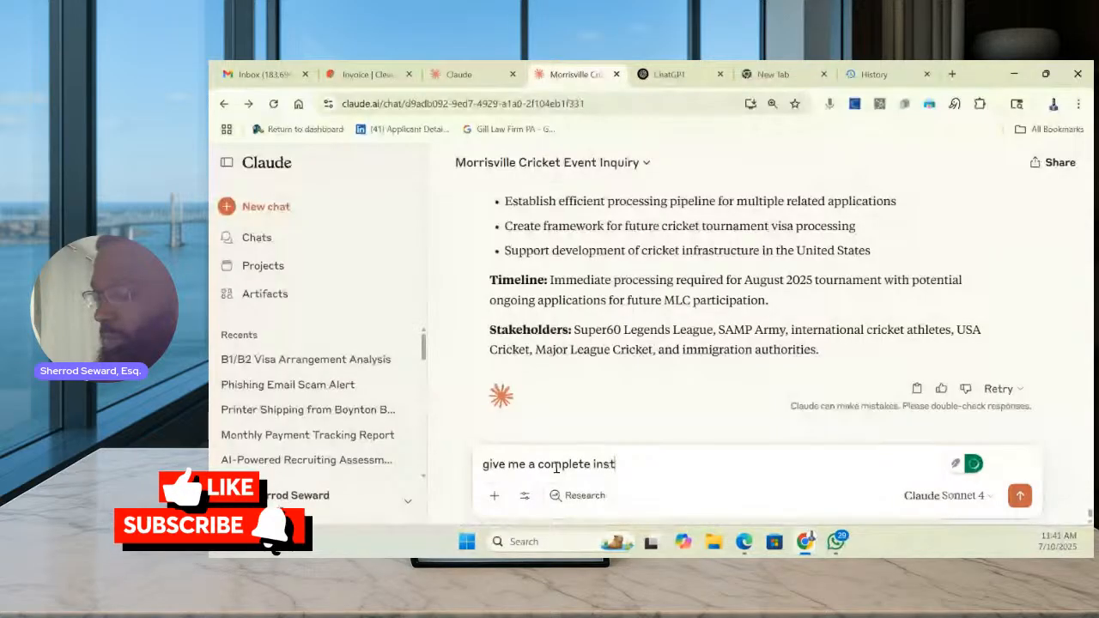
text(rucitons for this project using as many t)
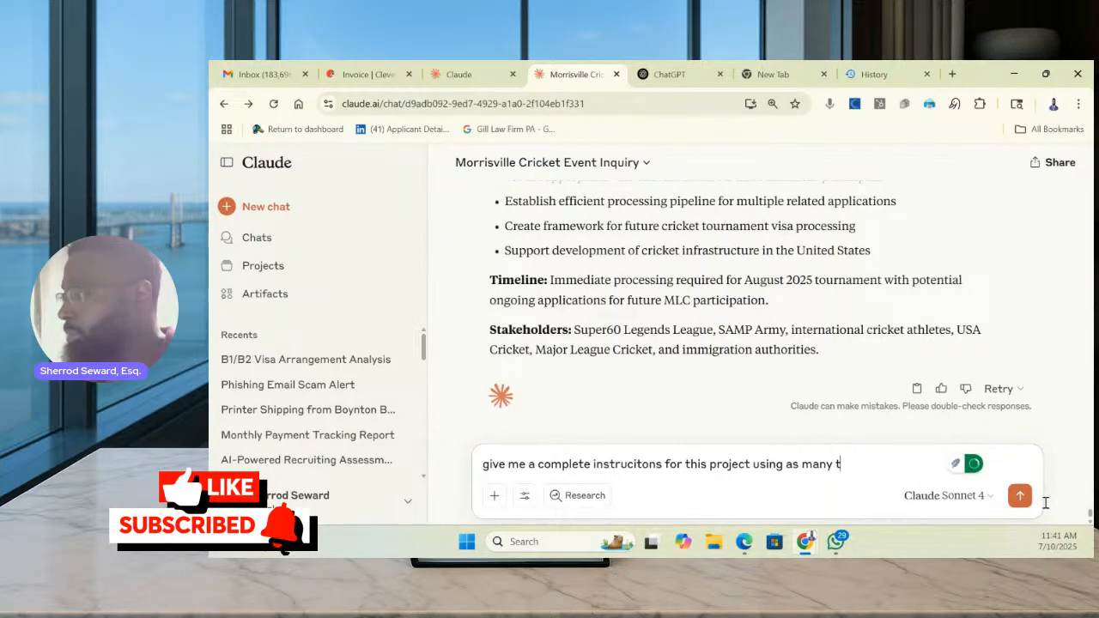
text(okens a possible to saive the project is description and purpose - thi sis for the visas that we will be filing -)
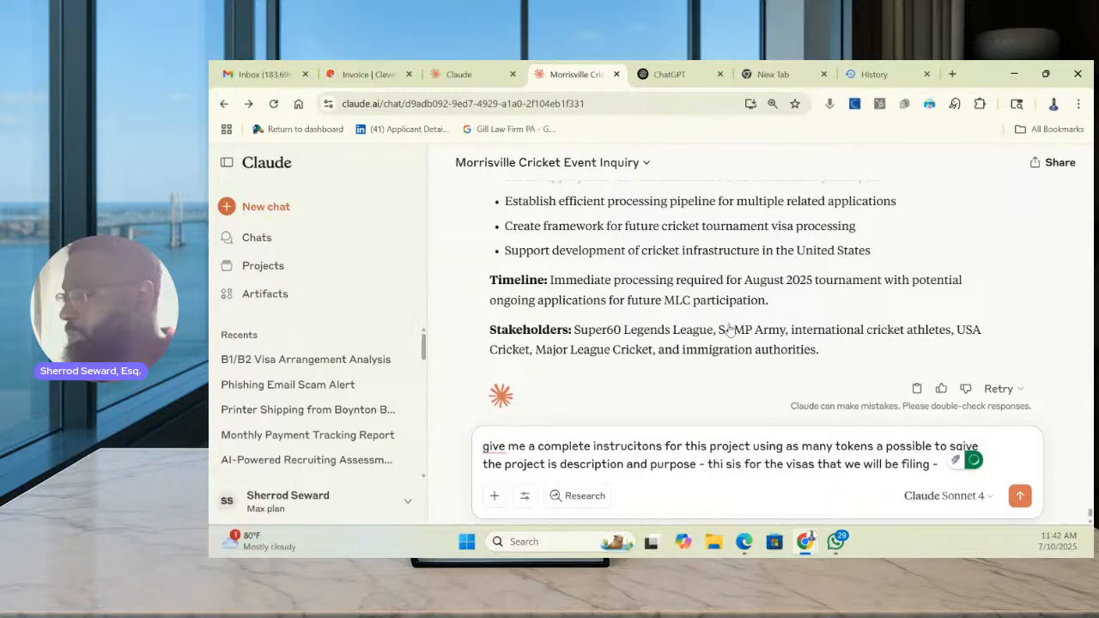
Load the Hindustan Times article about the Super60 USA Tournament draft picks in place of the browser history page
click(469, 76)
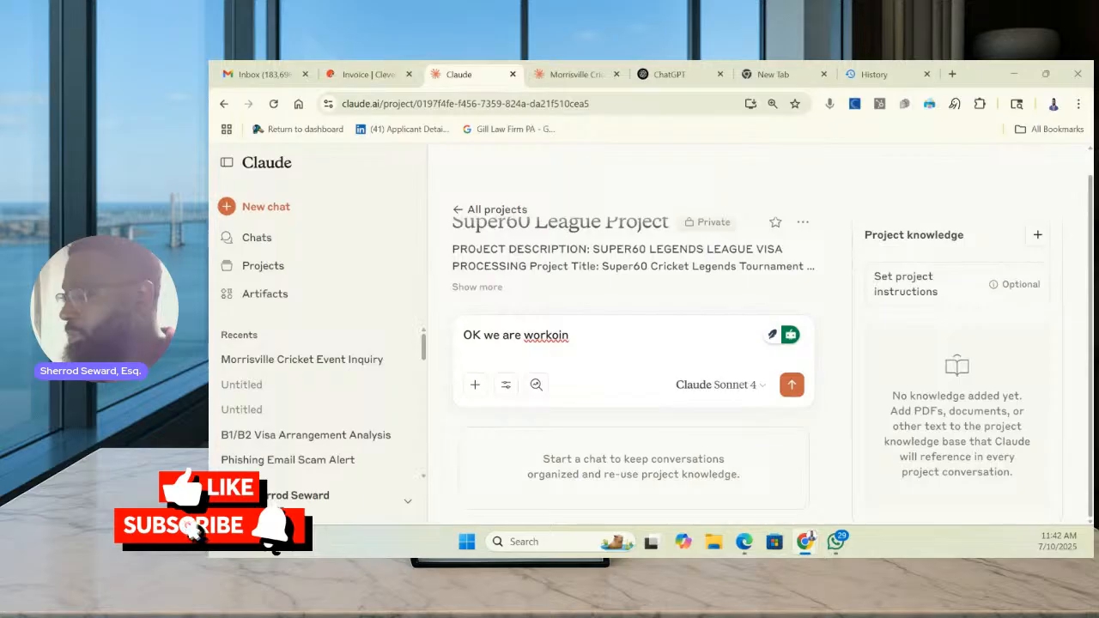
click(875, 77)
click(573, 105)
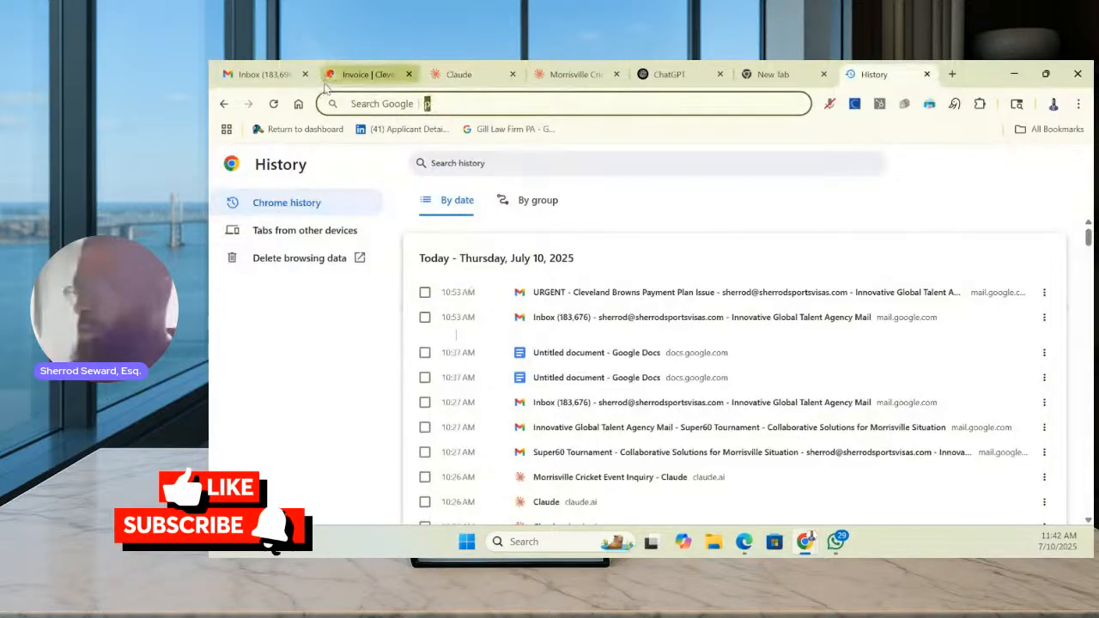
key(ctrl+v)
key(Return)
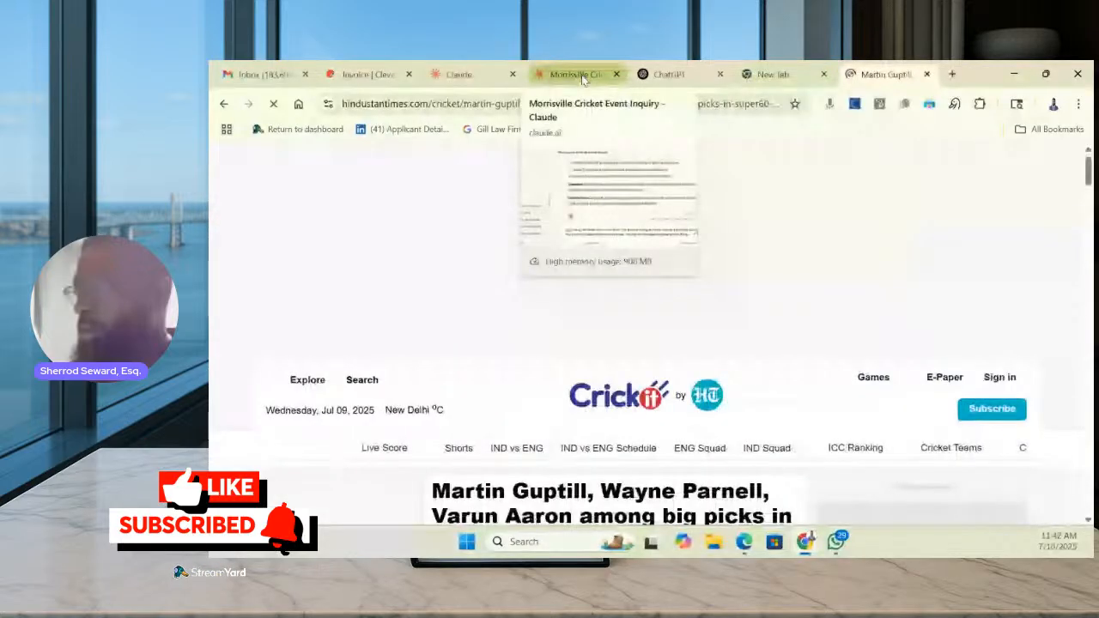
Review the project instructions Claude is generating in the Morrisville Cricket Event Inquiry chat
click(582, 79)
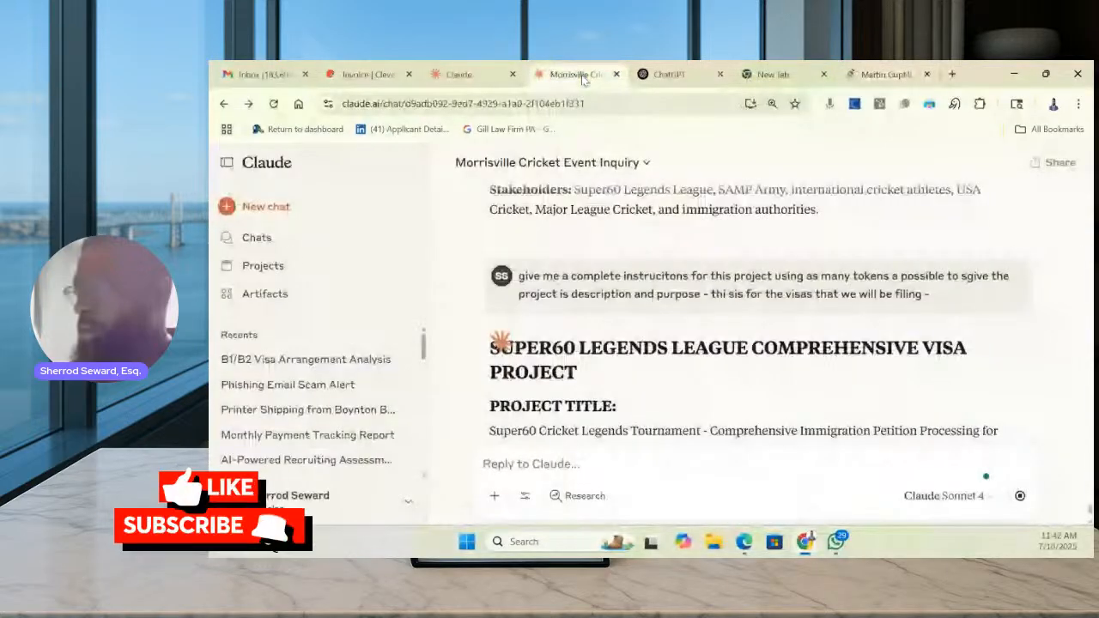
scroll(560, 319, down, 2)
scroll(560, 319, down, 1)
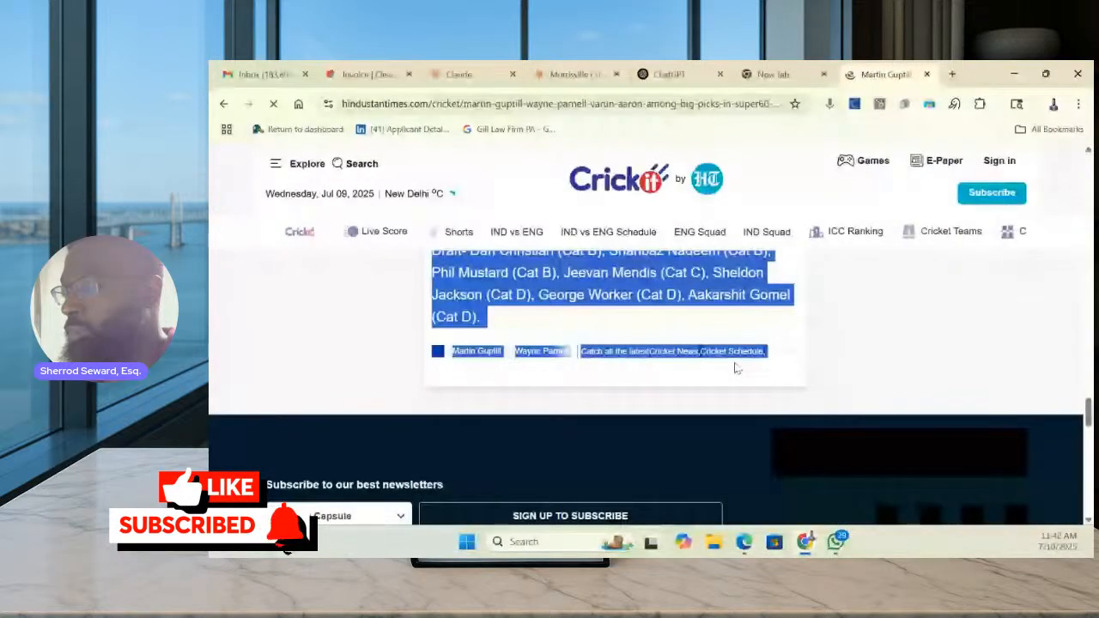
Copy the draft article's text through its last player list and paste it into the Super60 League Project's chat prompt
drag(736, 369, 751, 332)
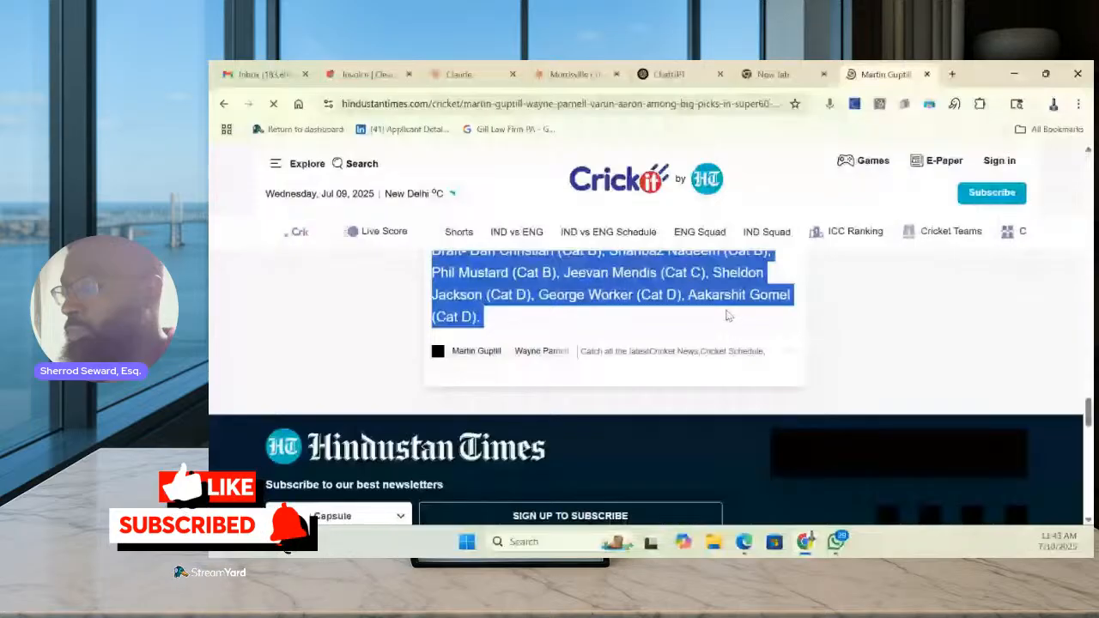
click(475, 75)
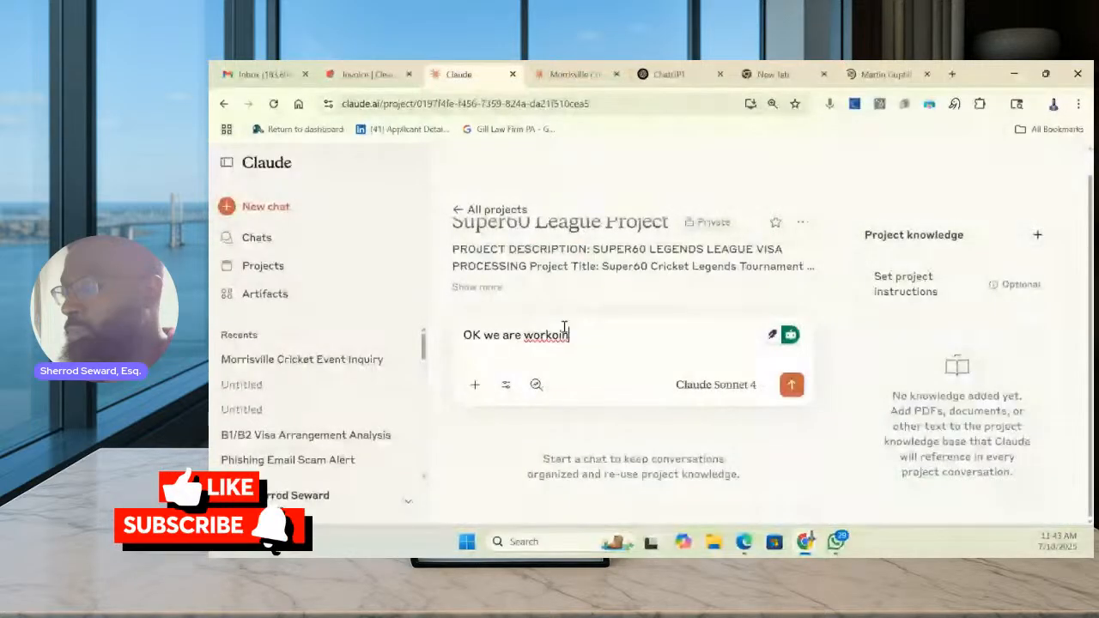
key(ctrl+a)
key(ctrl+v)
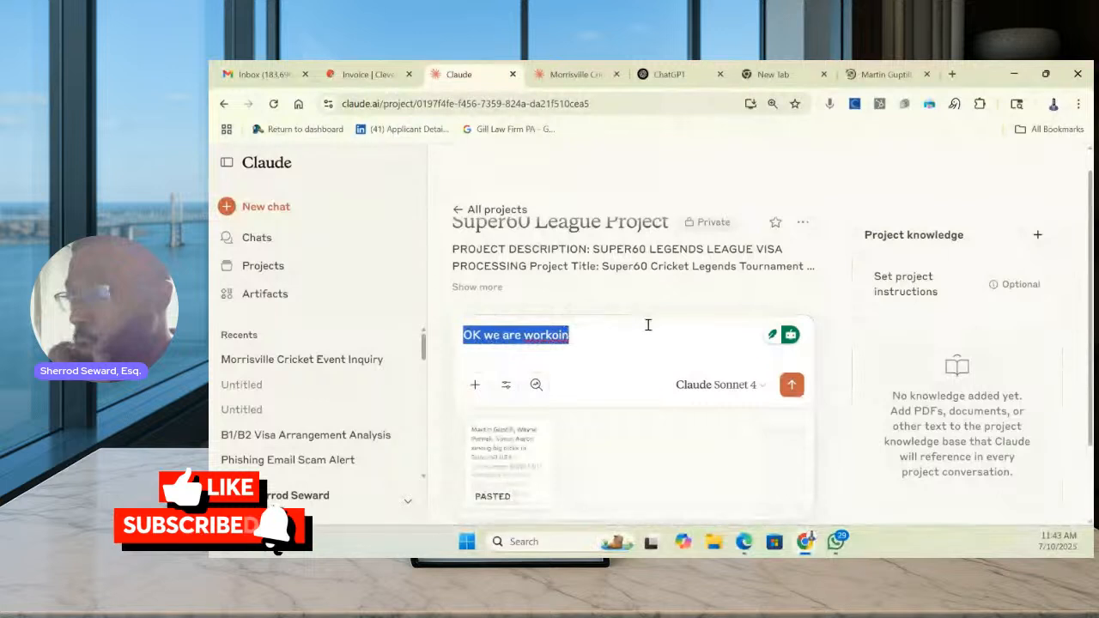
Replace the draft message with "This articles has all the players for the draft can you first make a list of them by country they are from."
text(This arti)
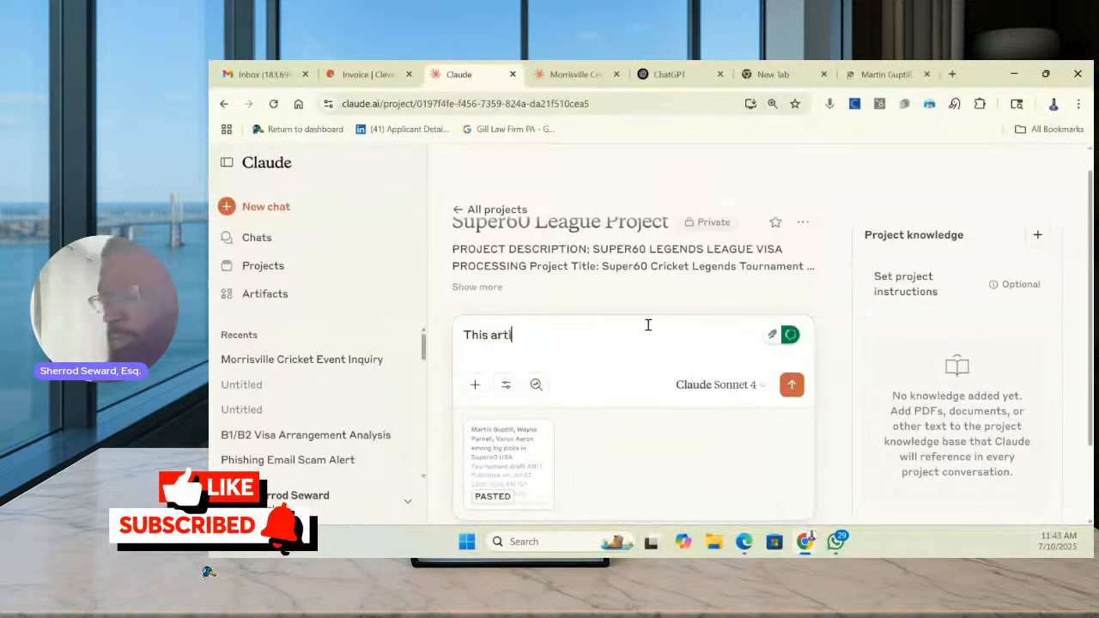
text(cles has)
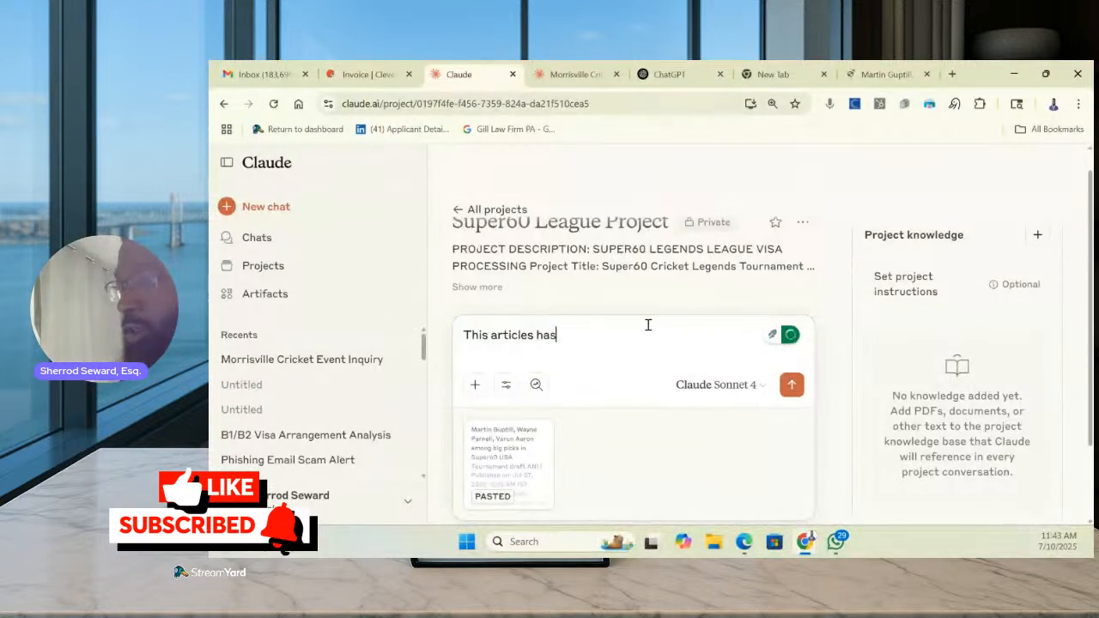
text( all the players for the dr)
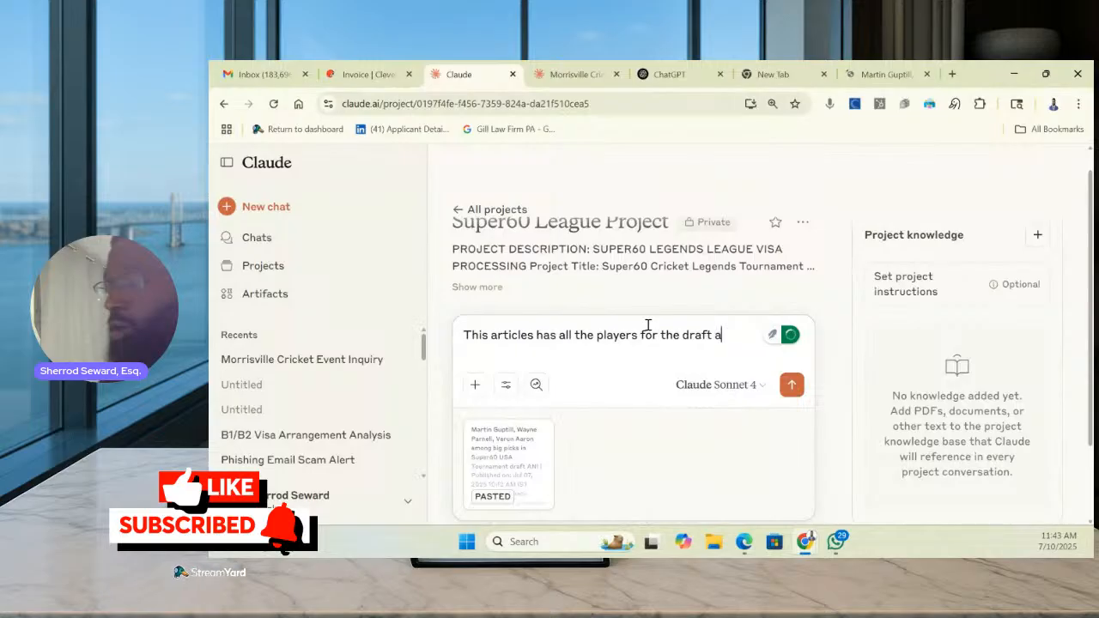
text(aft can you first make a list of them by)
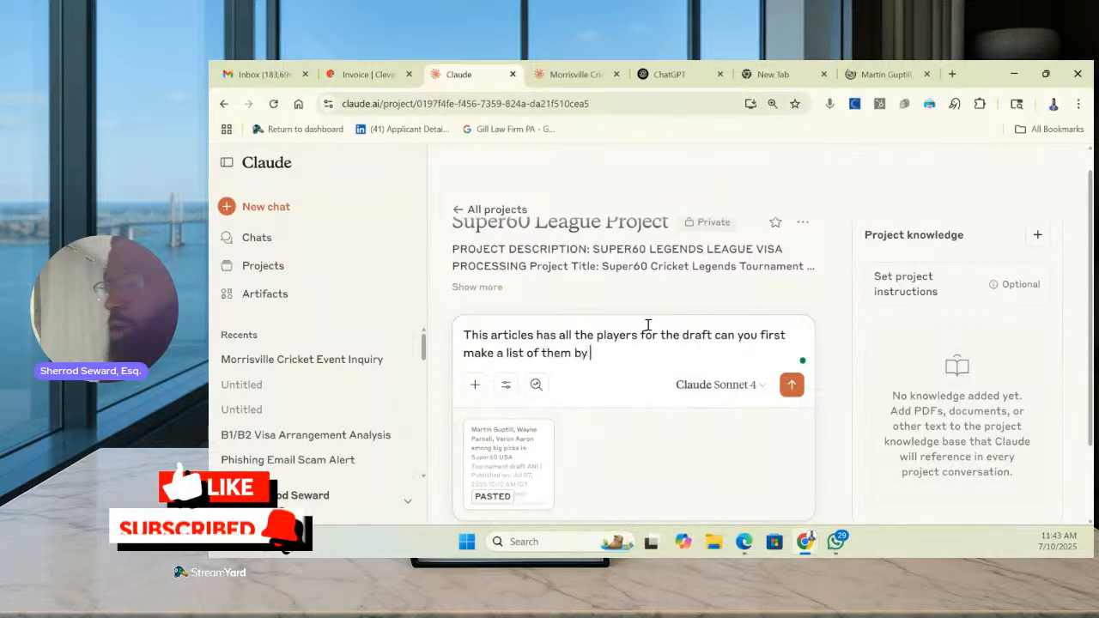
text( cou)
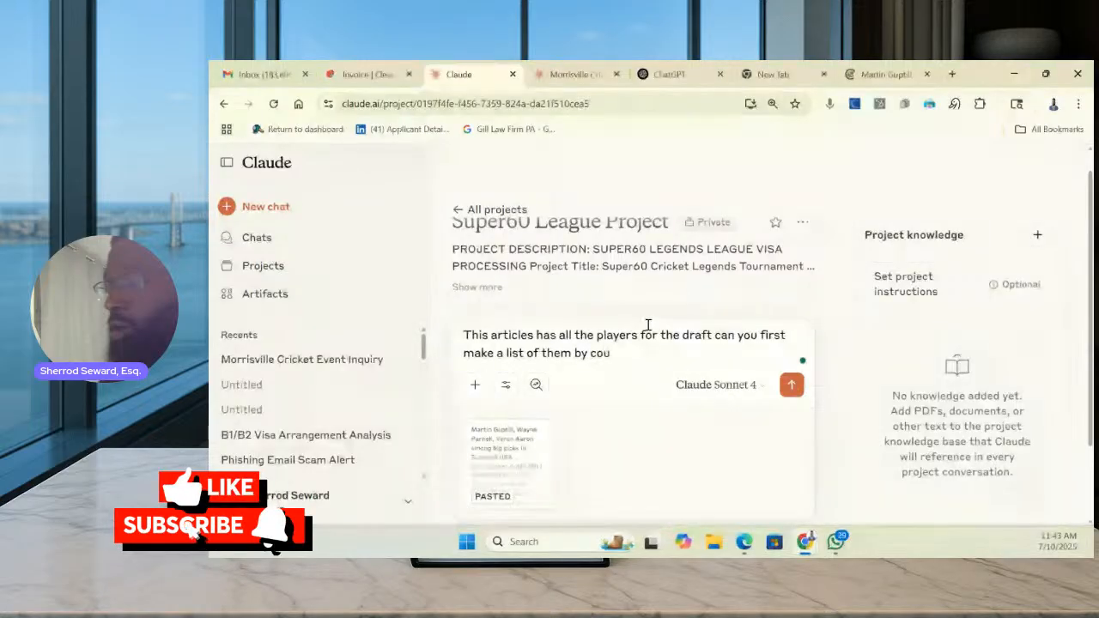
text(ntry )
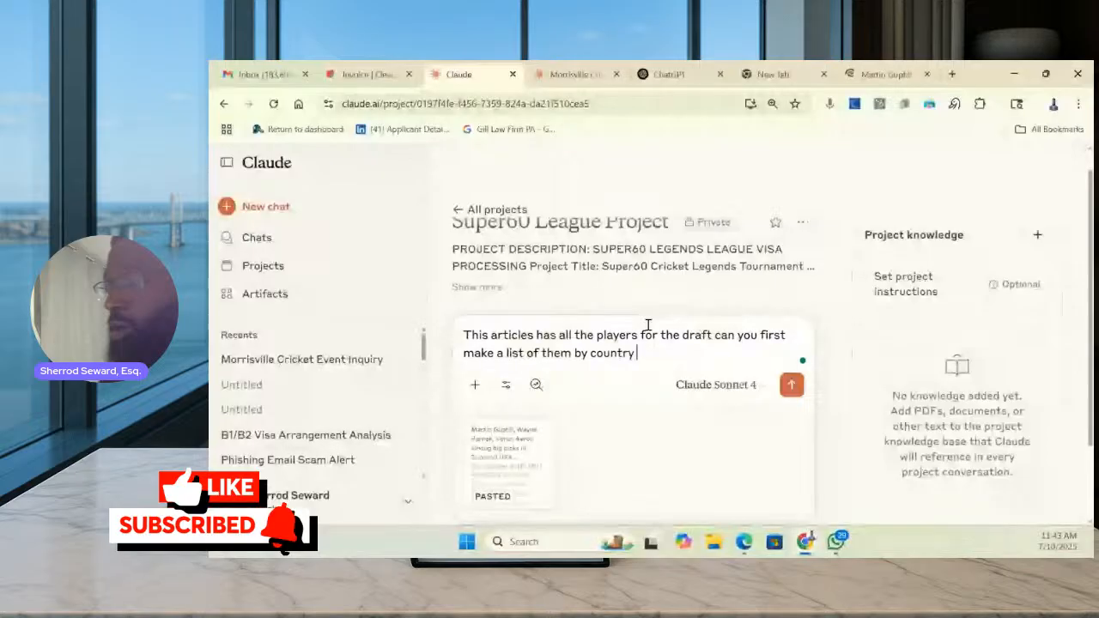
text(they are from.)
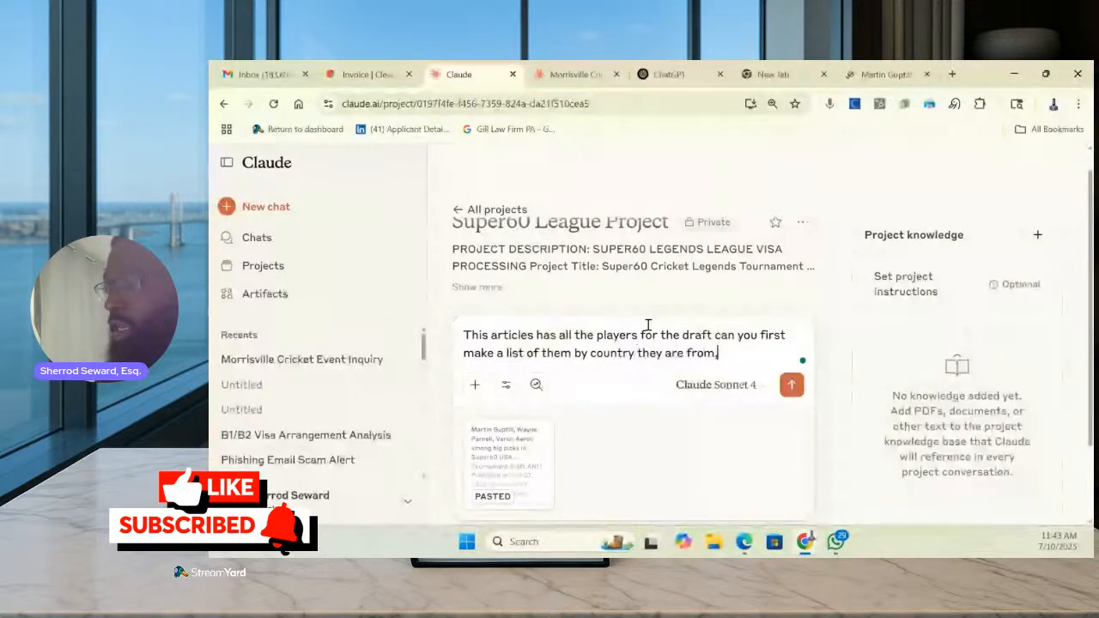
Extend the project prompt with ", the level of play they are in, show if they have national team experieence"
key(BackSpace)
text(, the level of play the)
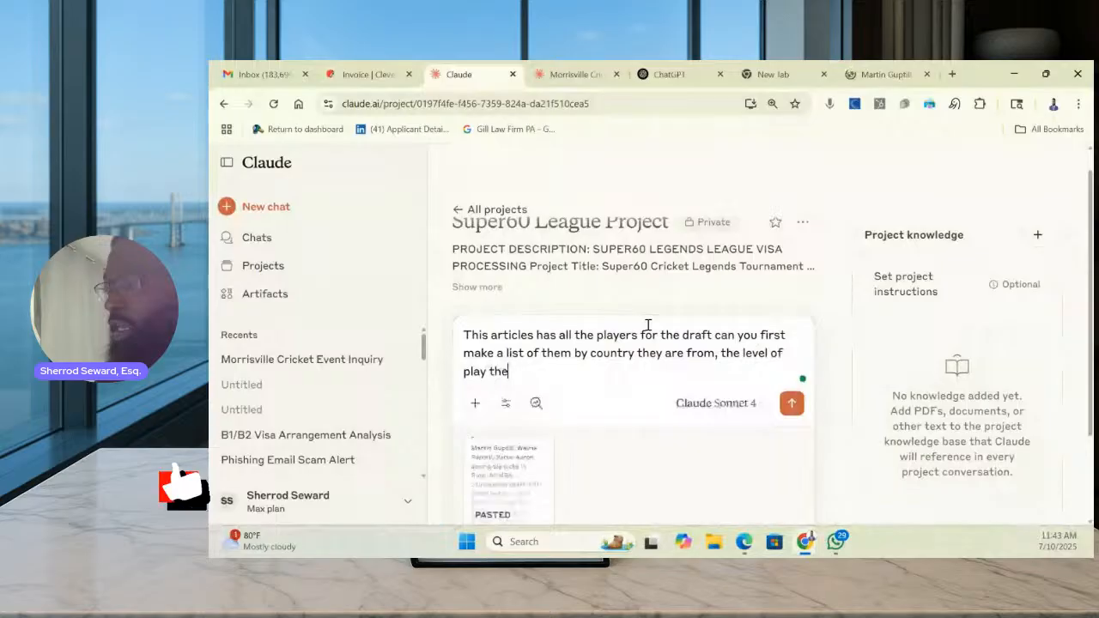
text(y are in)
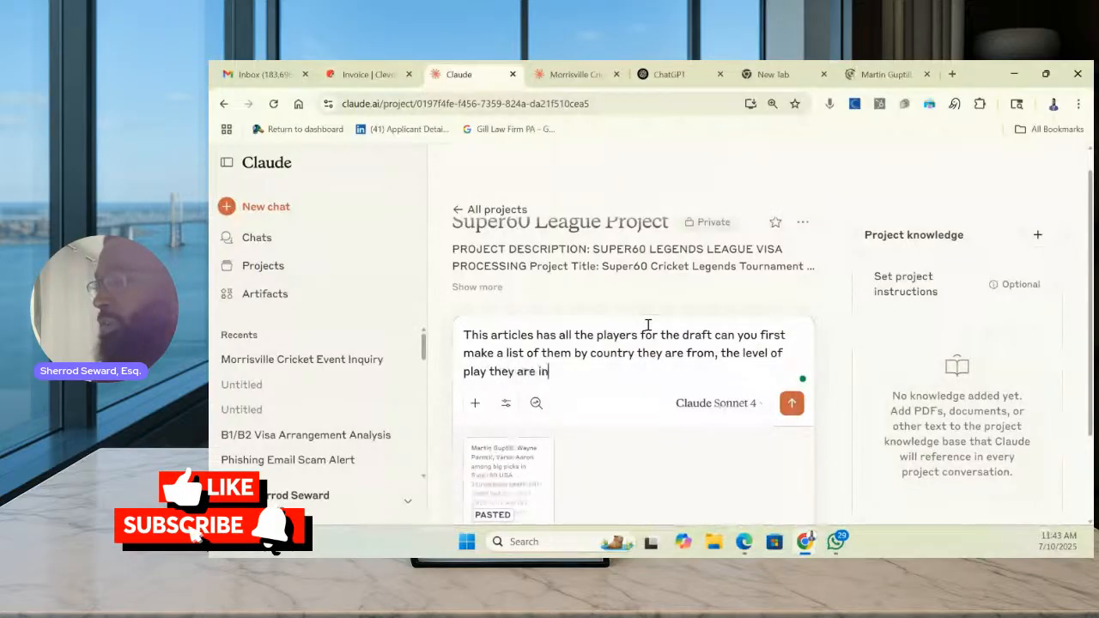
text(,)
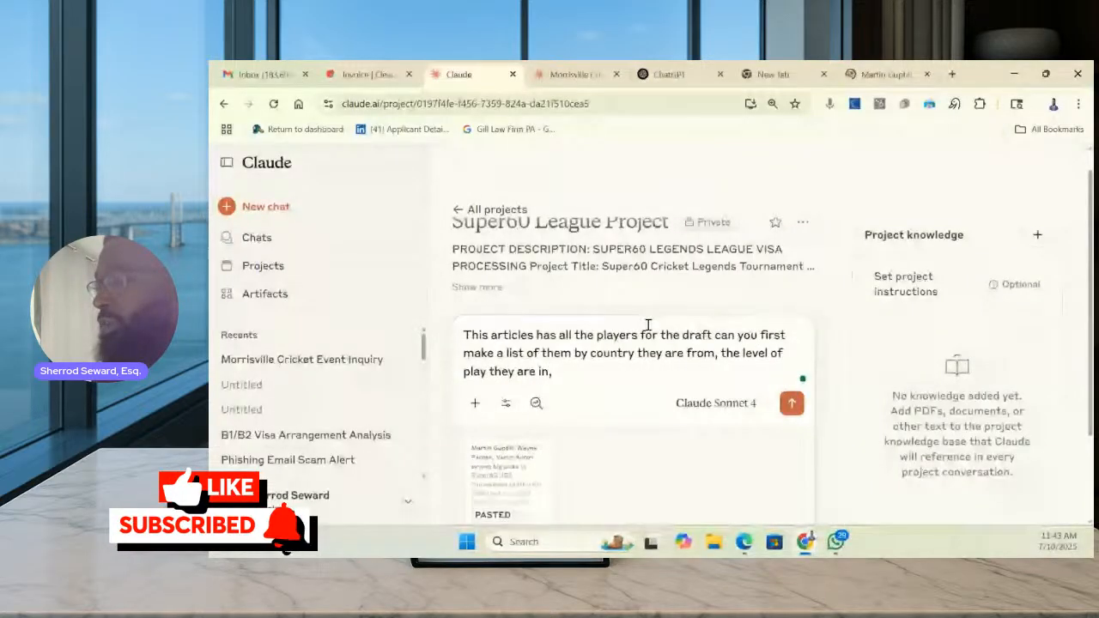
text( n)
key(BackSpace)
text(s)
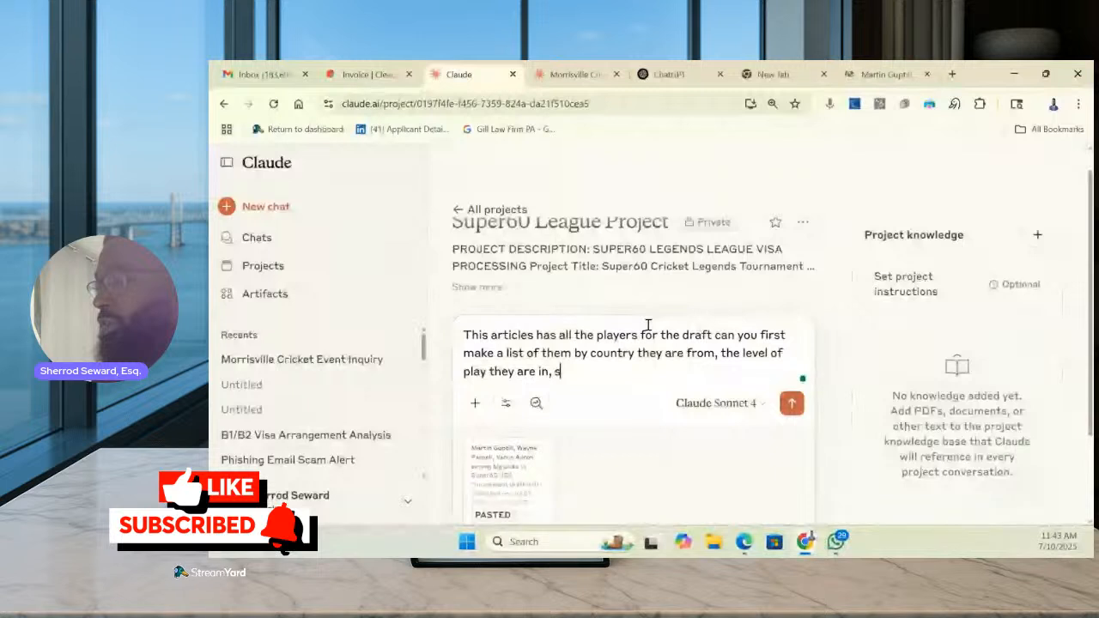
text(how if they)
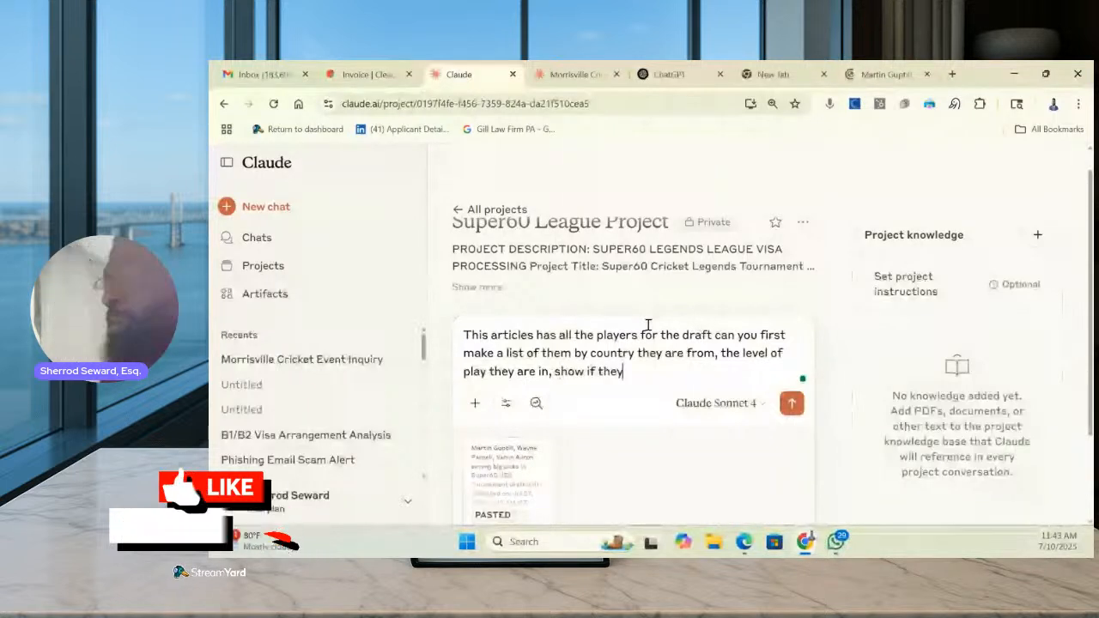
text( have national te)
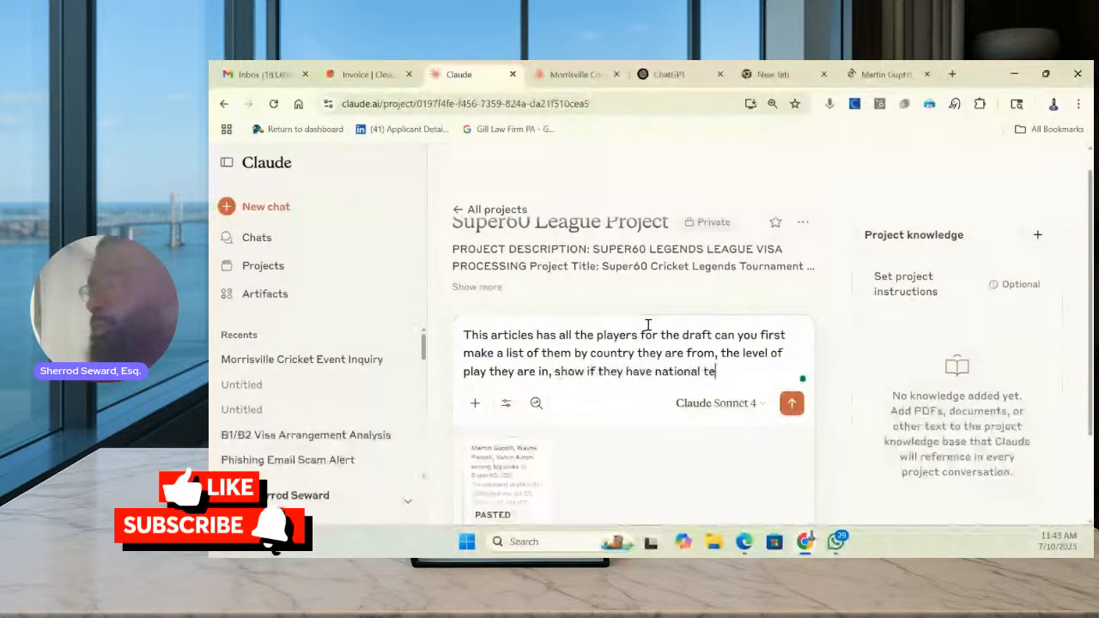
text(am epxperin)
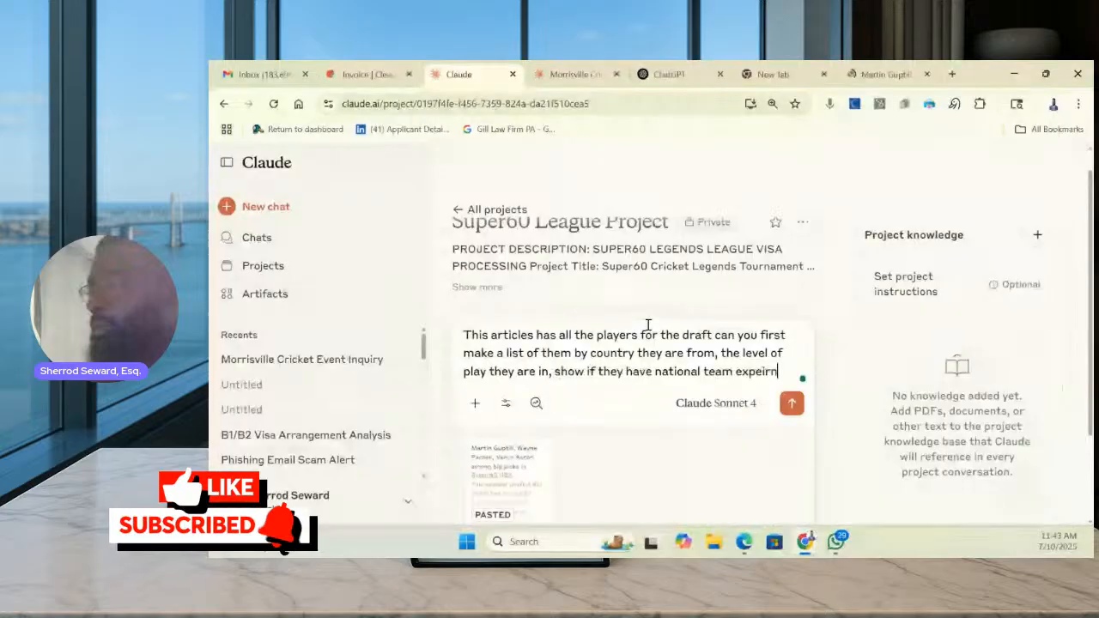
text(ence )
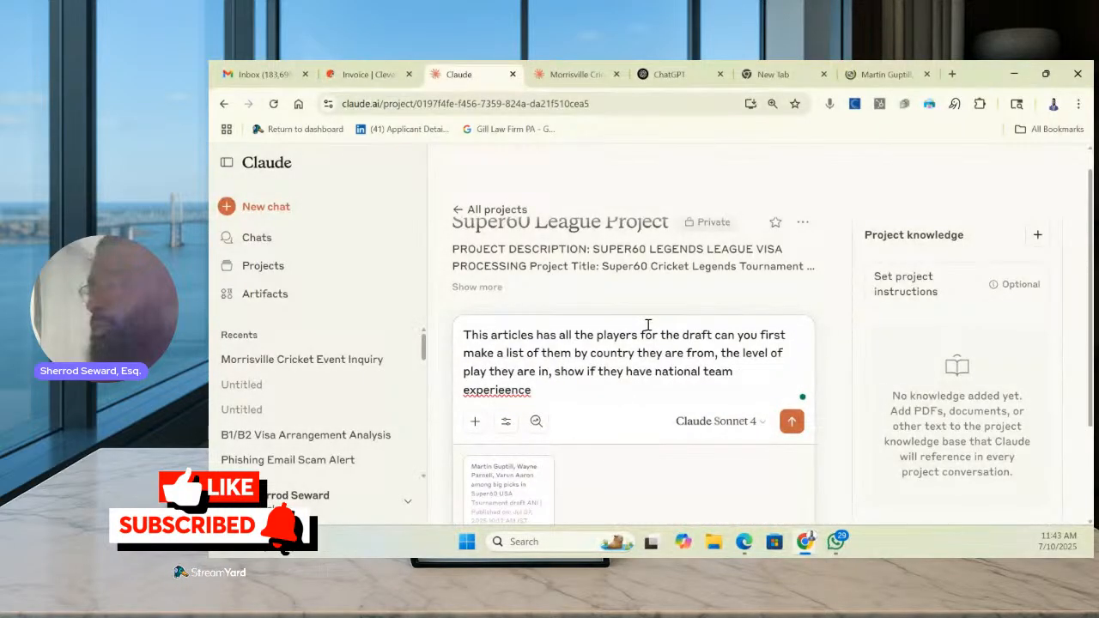
Add "- also desribe which categoy is best fo for visa of each person -" to the prompt
text(-)
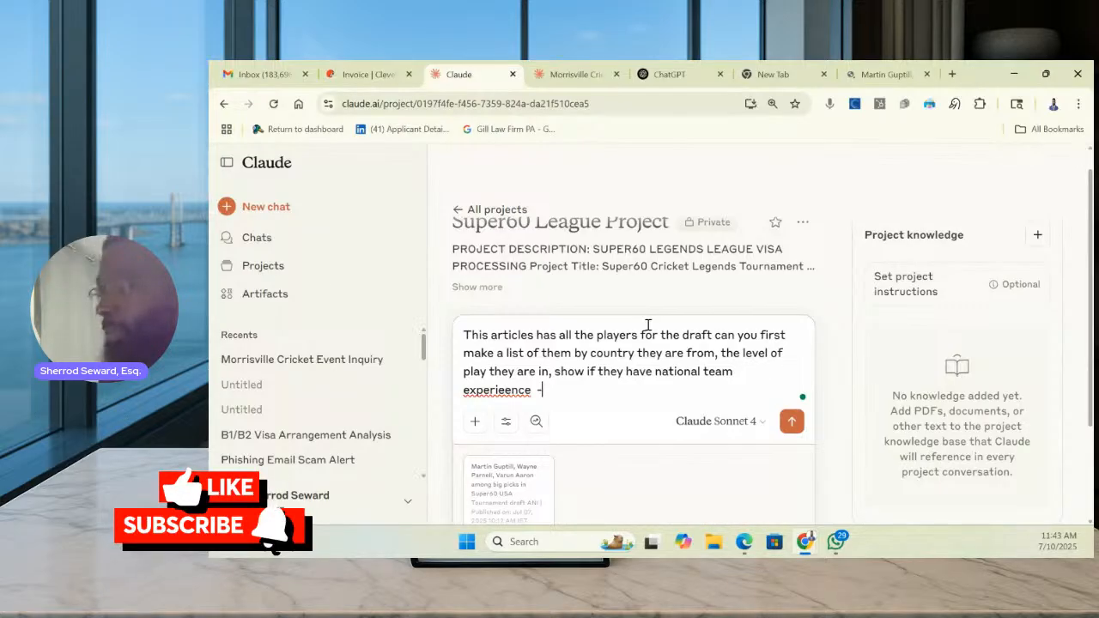
text(furthermore for each coutnry gro)
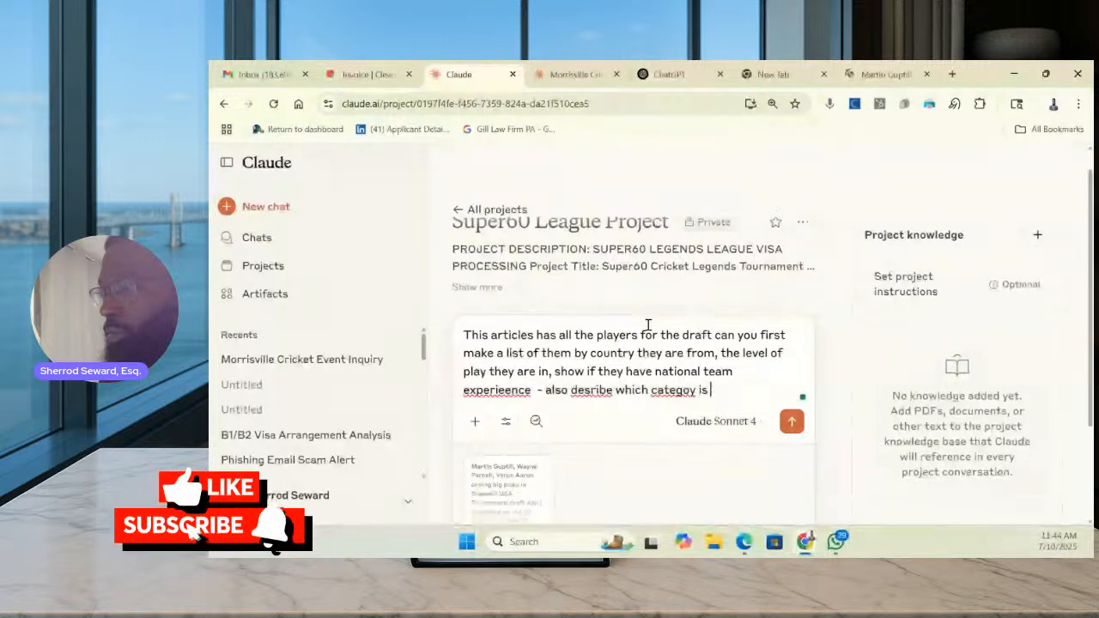
text(best fo for visa)
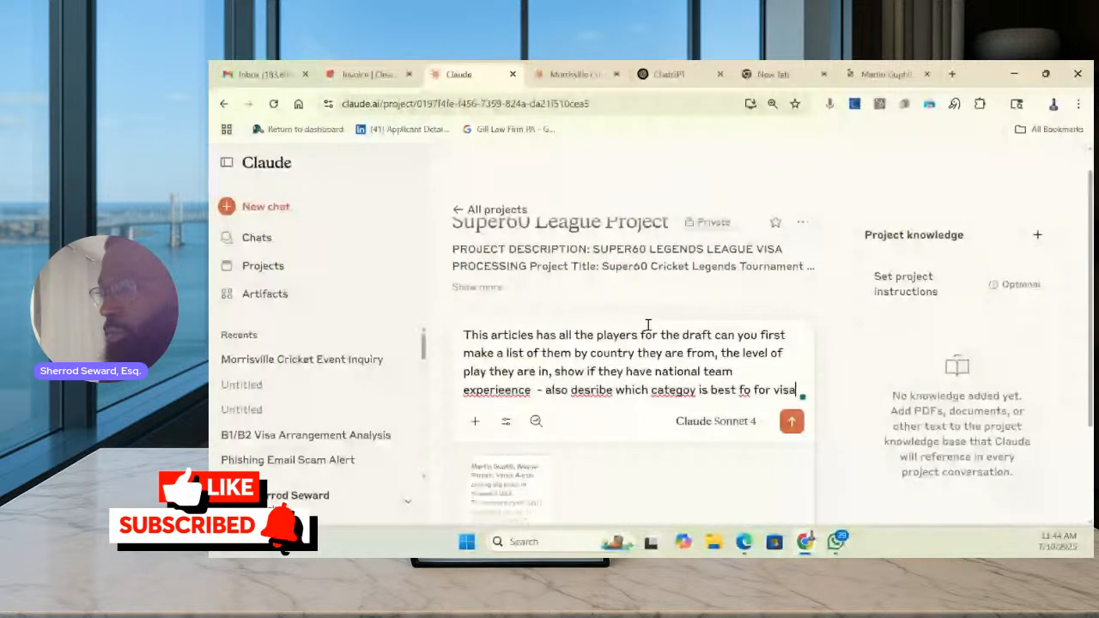
text( of each person - and)
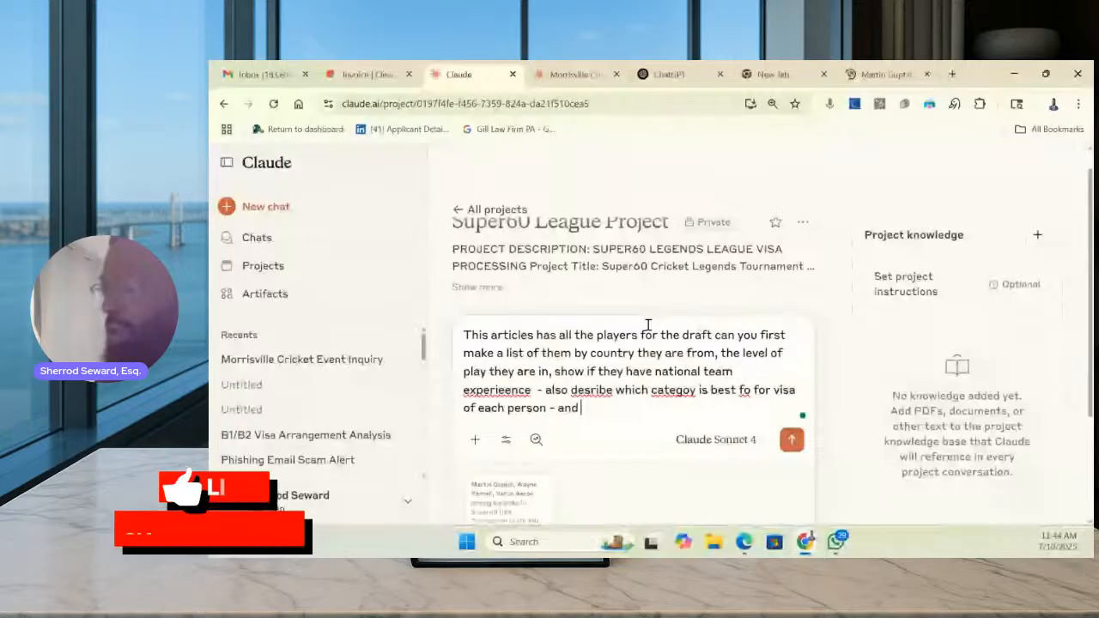
Finish the prompt with "and what category they are drafted in and the signfacanc eof each category - now look this up each player"
text(what category they are drafted in and the signfa)
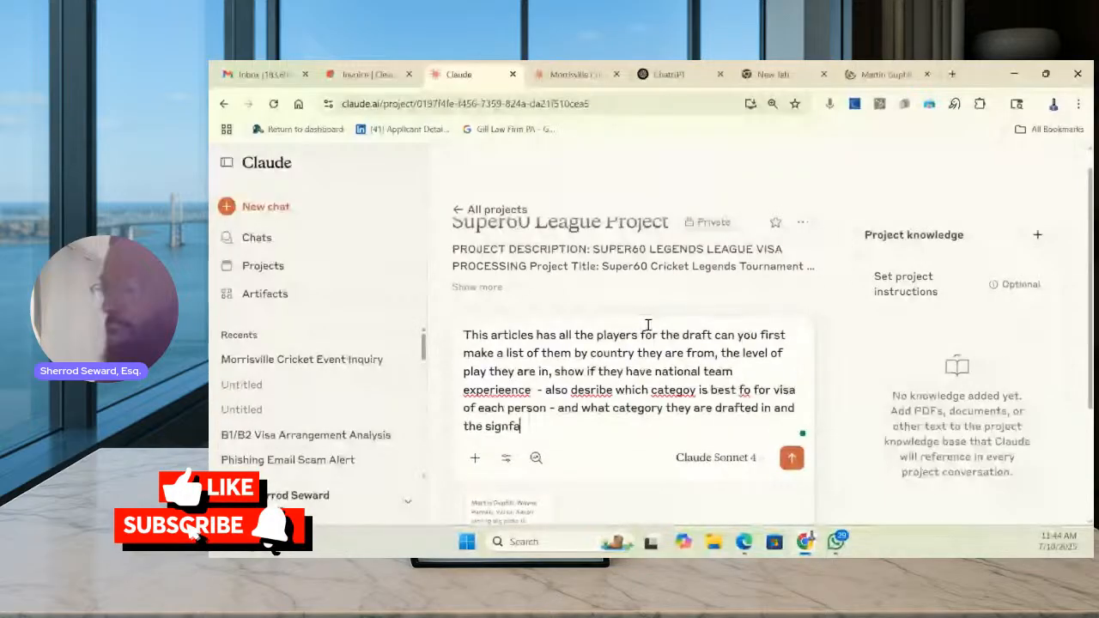
text(canc e)
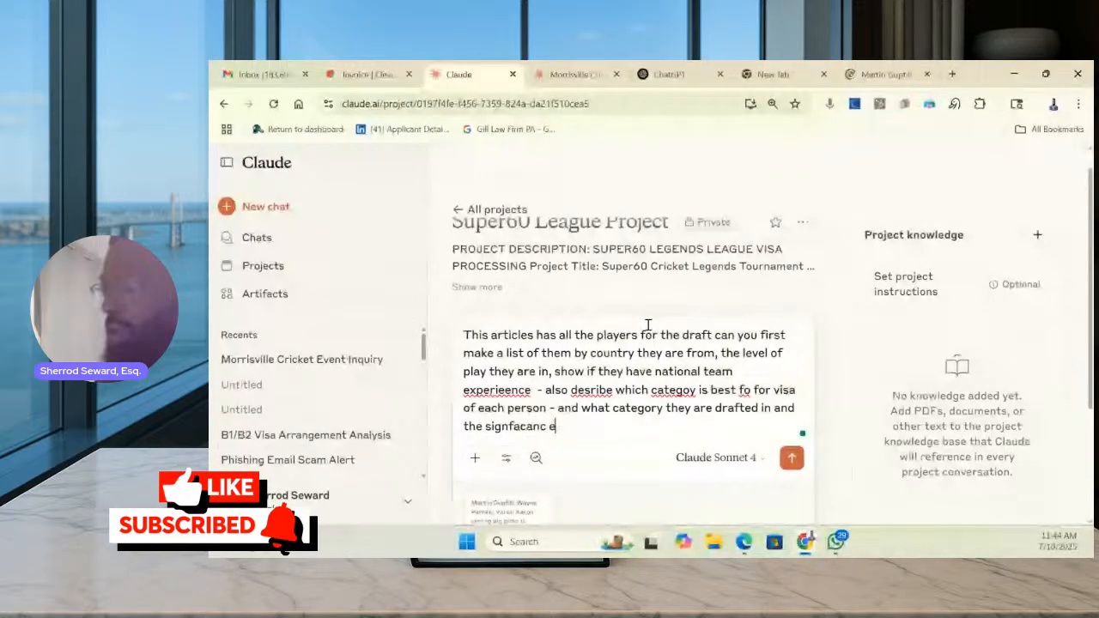
text(of each cae)
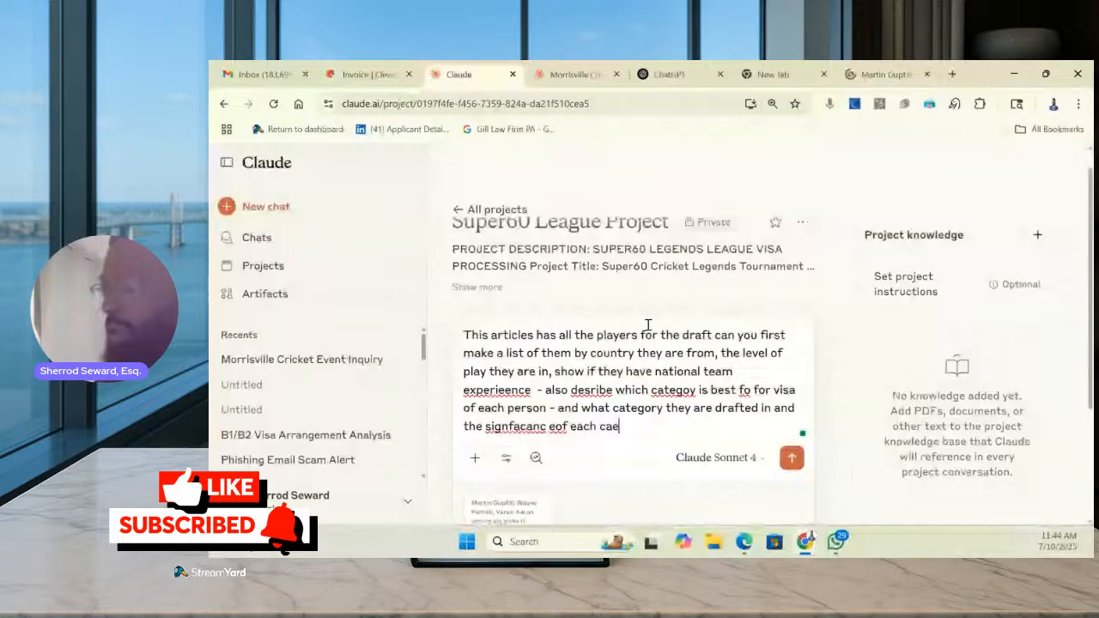
key(BackSpace)
text(tegory - now lo)
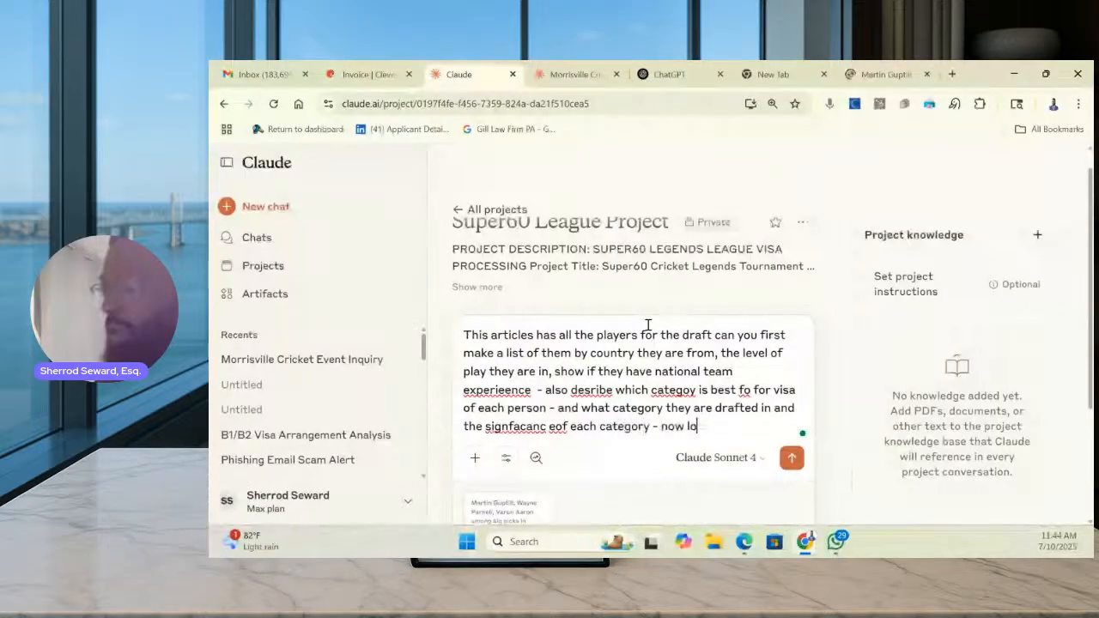
text(ok this up each player)
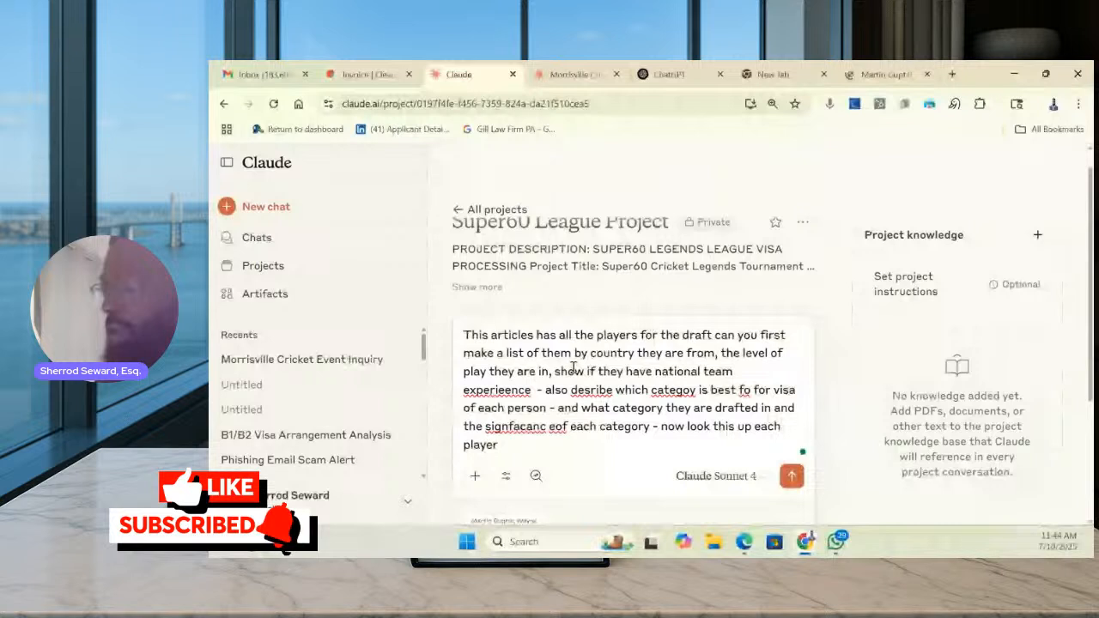
Turn on Extended thinking for the message and send it to Claude
click(507, 477)
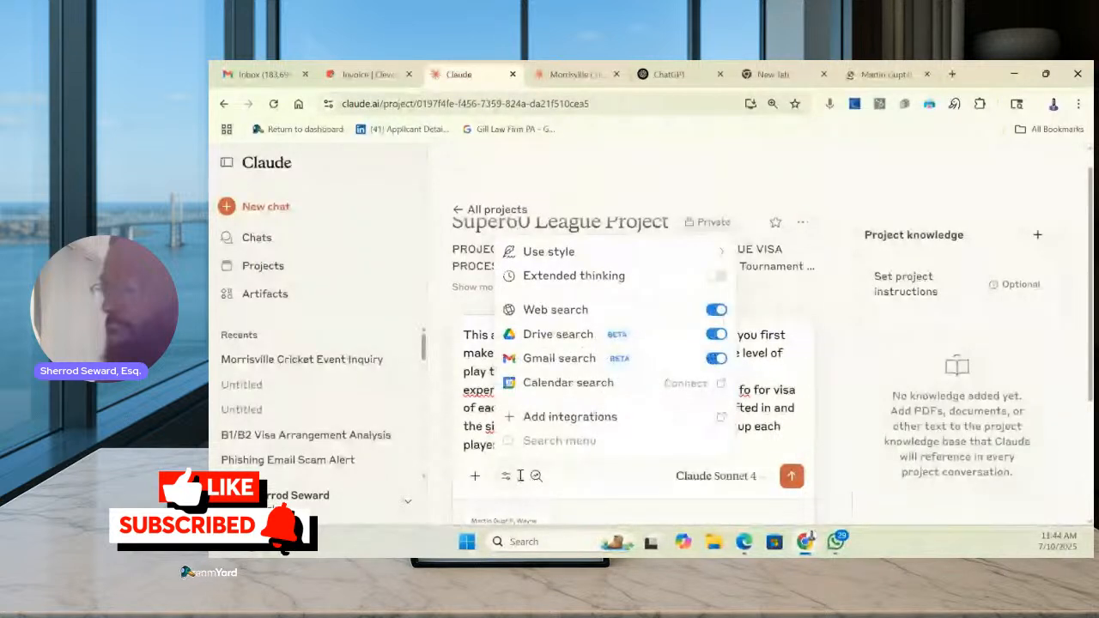
click(714, 278)
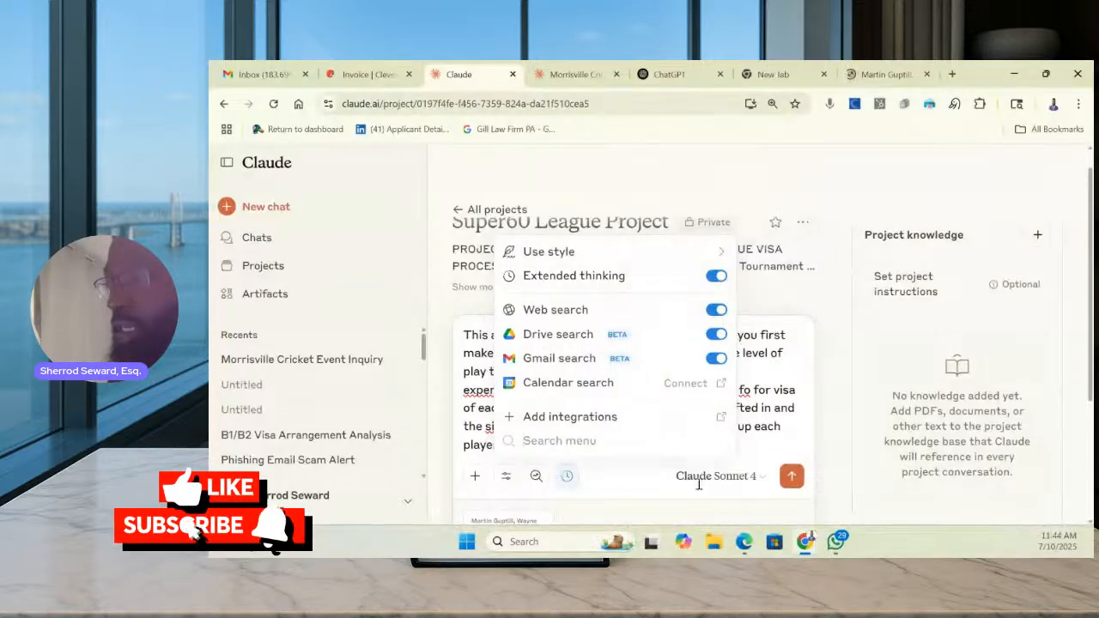
click(792, 483)
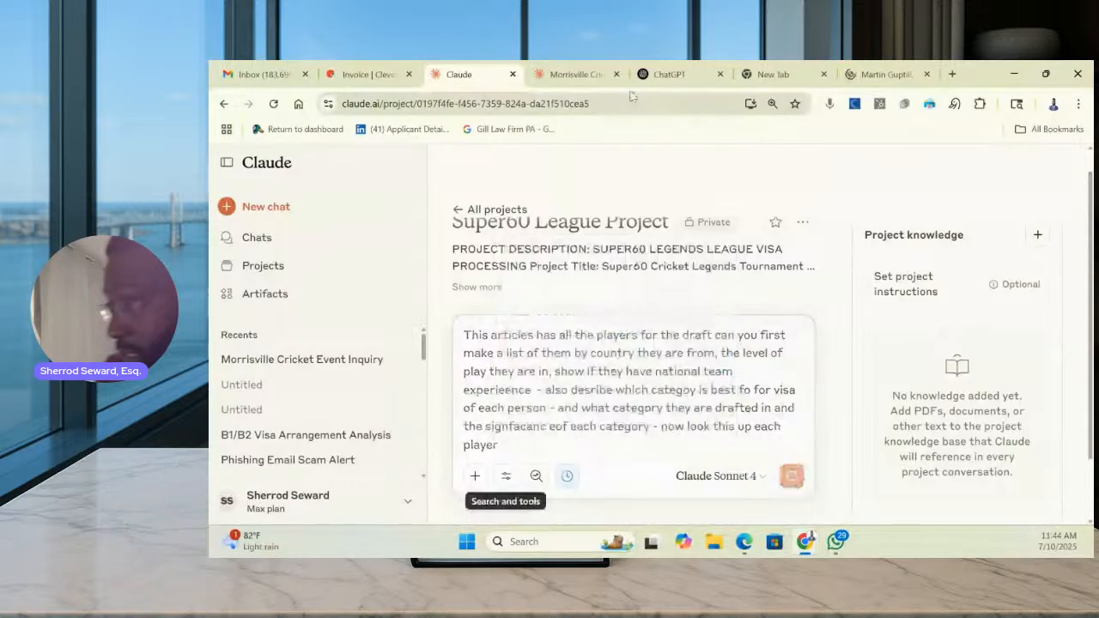
Switch to ChatGPT and select the GPT-4.5 model for a new chat
click(755, 74)
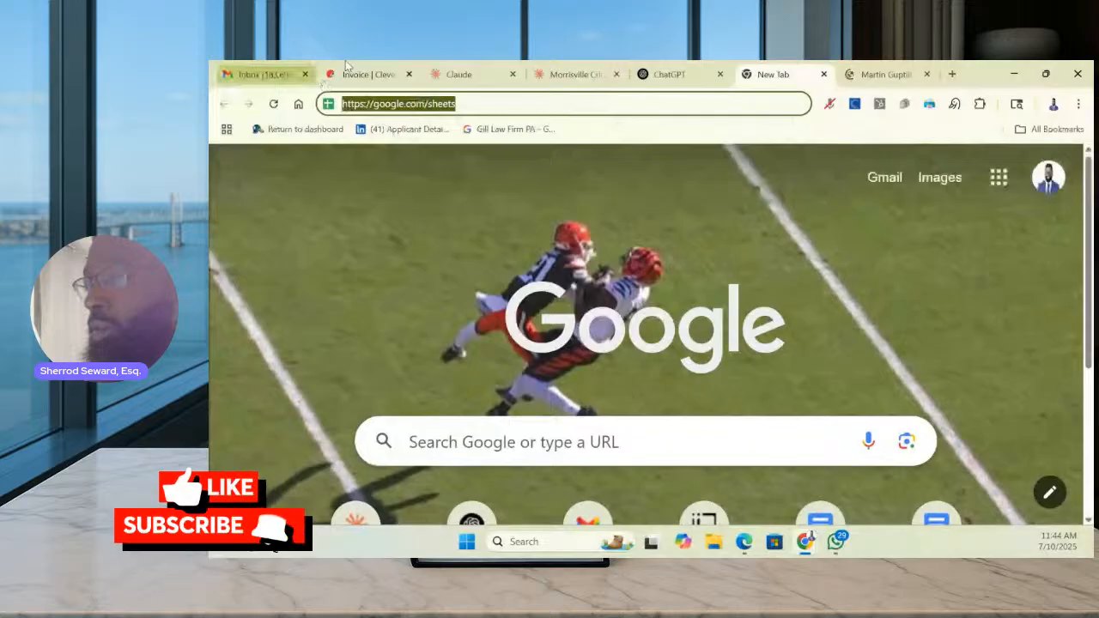
click(663, 76)
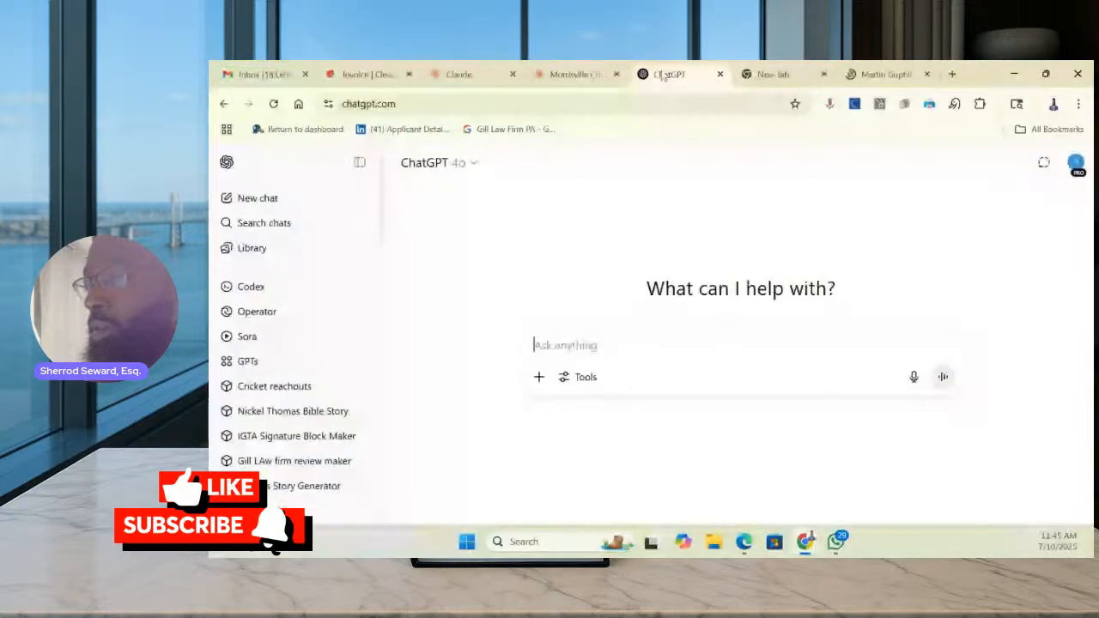
click(470, 162)
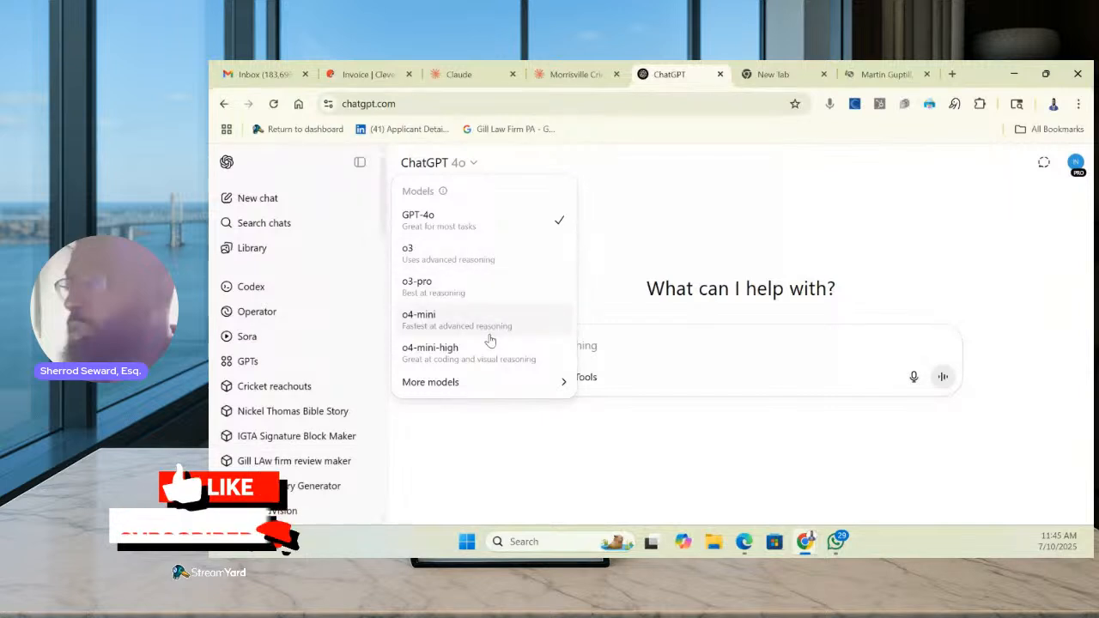
mouse_move(542, 393)
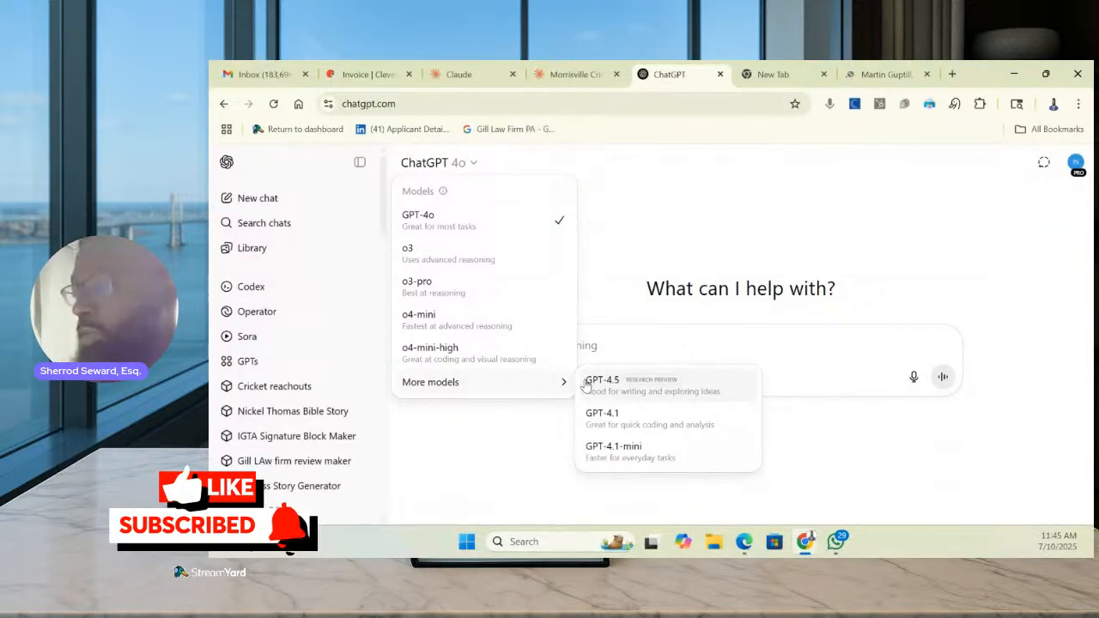
click(586, 382)
click(582, 341)
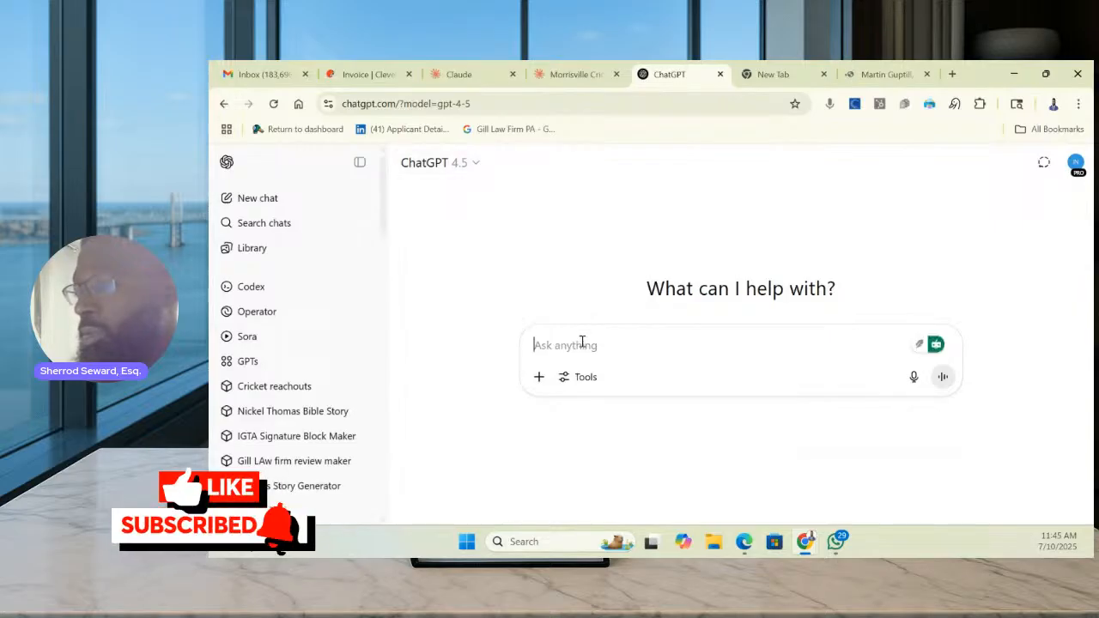
Start a prompt with "I am doing visas for the super60 usa tournment having in about a month - can you please look up articles on this tournament"
text(I am doing visas for the super60 )
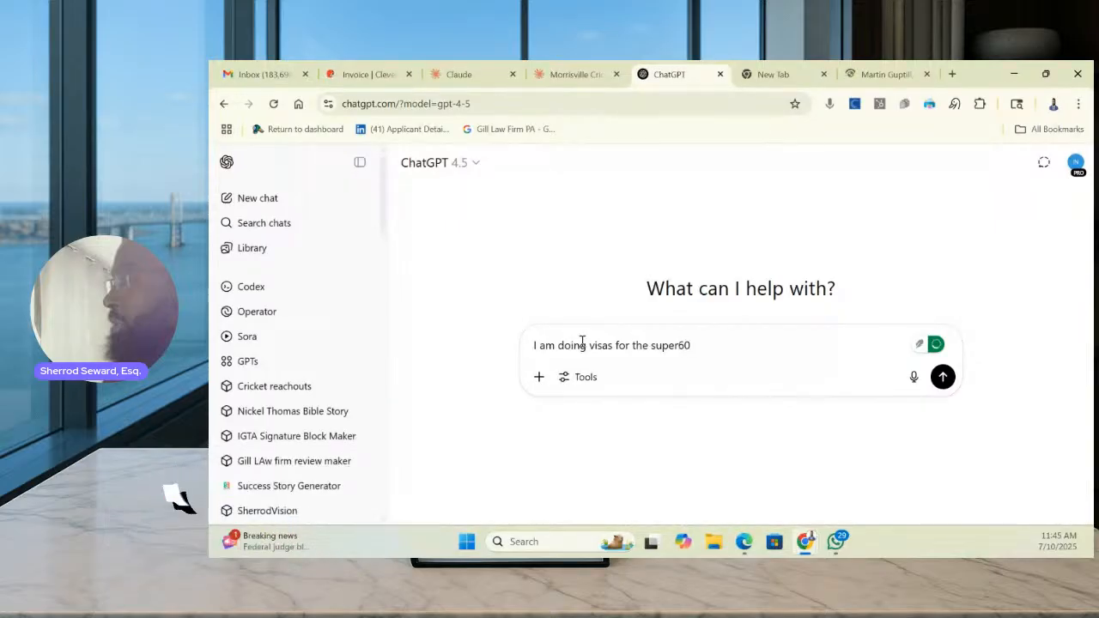
text(usa tournment having in about a month - ca)
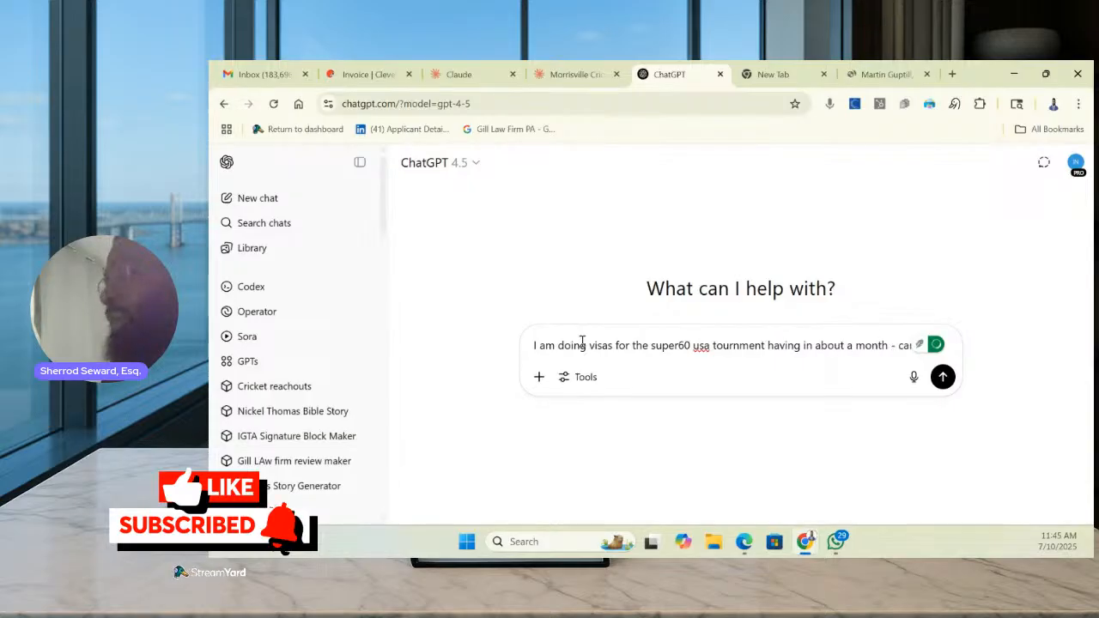
text(n you please look up articles on th)
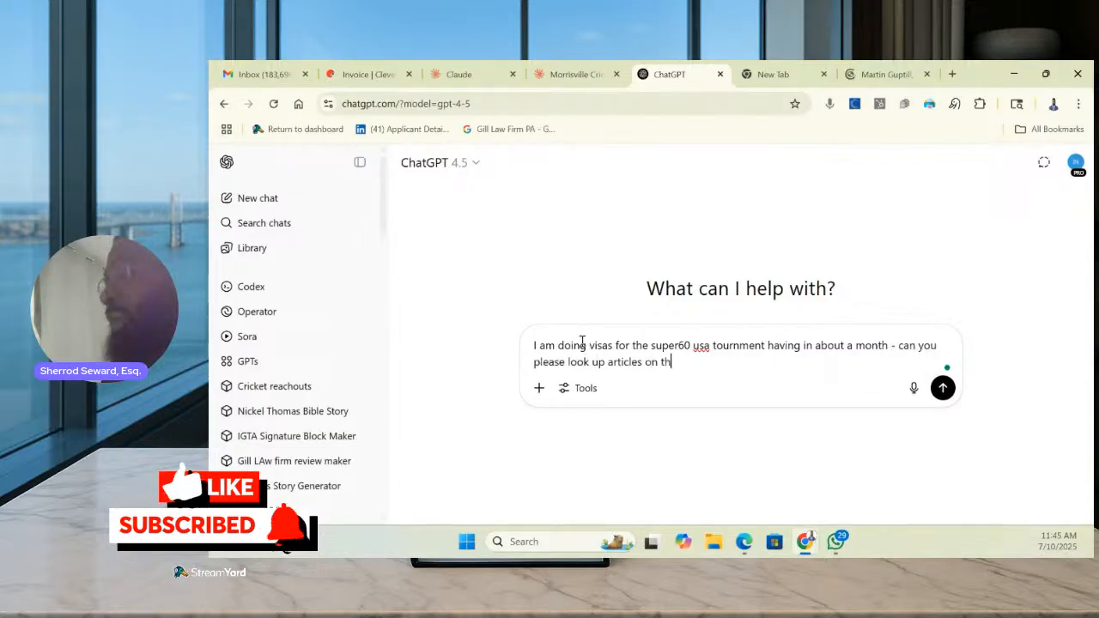
text(is tourn)
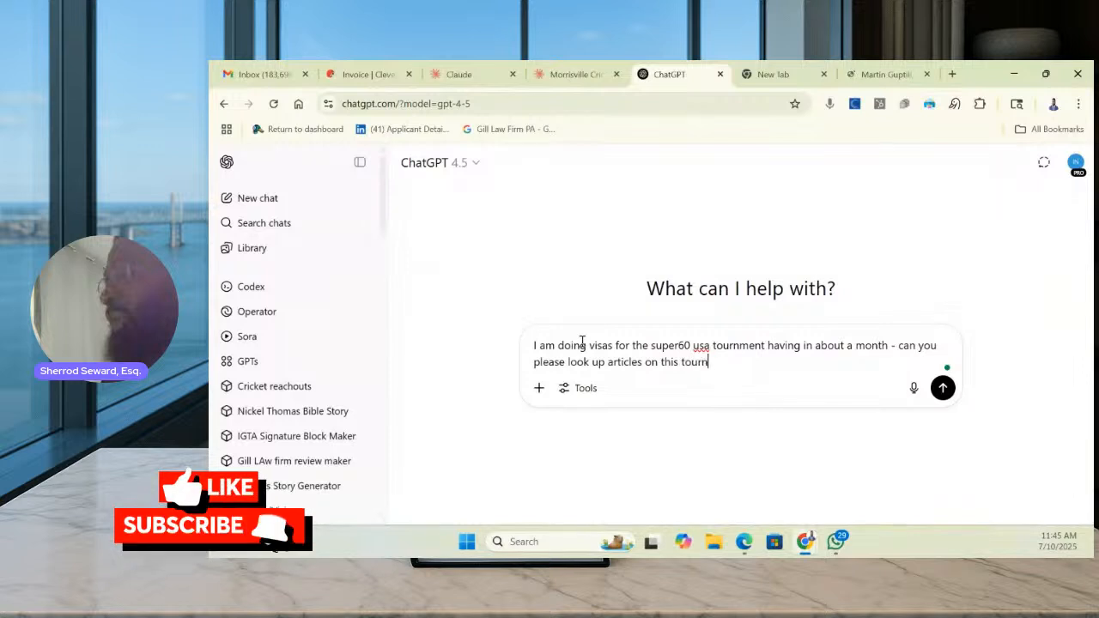
Complete the prompt with "- espcially ones that are great for showing USCIS how prestigious this tournment is", send it and read the start of the reply
text(ament - espcially ones)
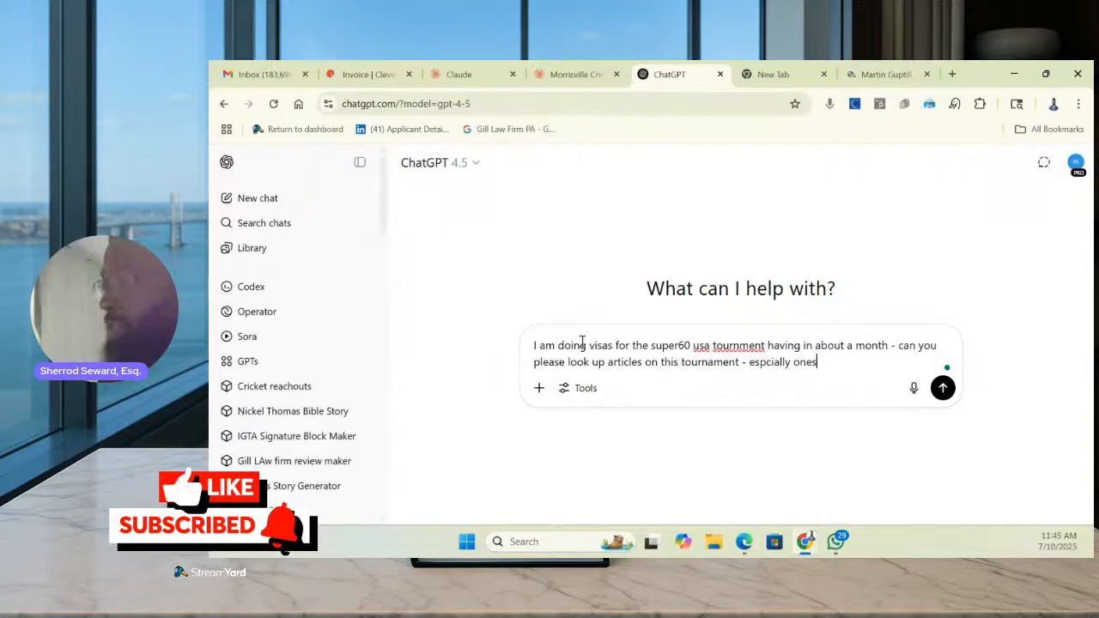
text( that are great for showing USCIS how pre)
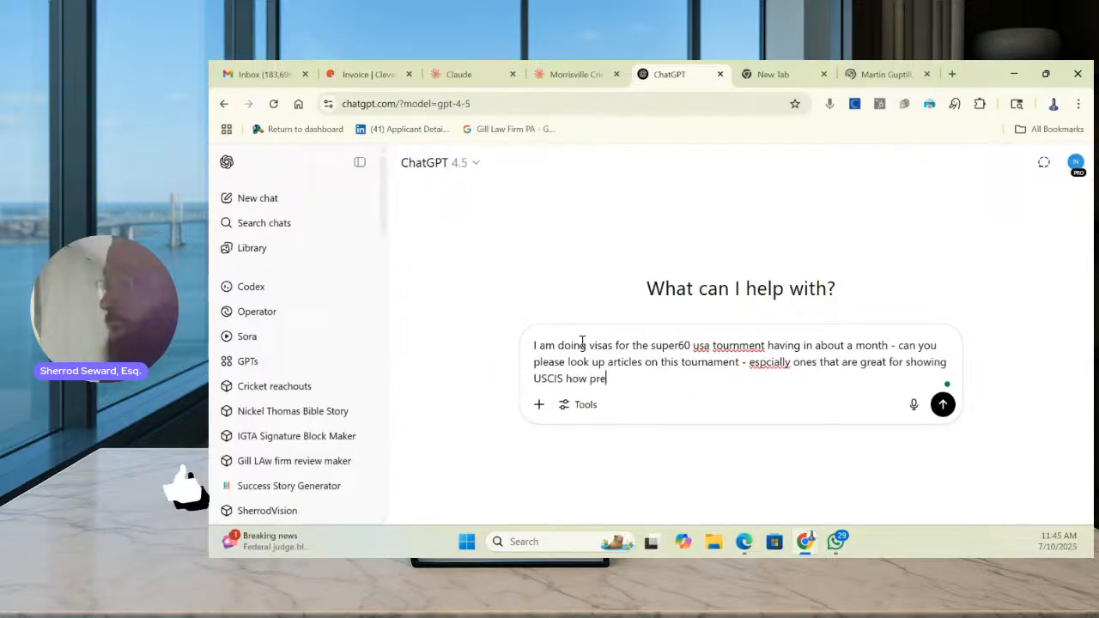
text(stig)
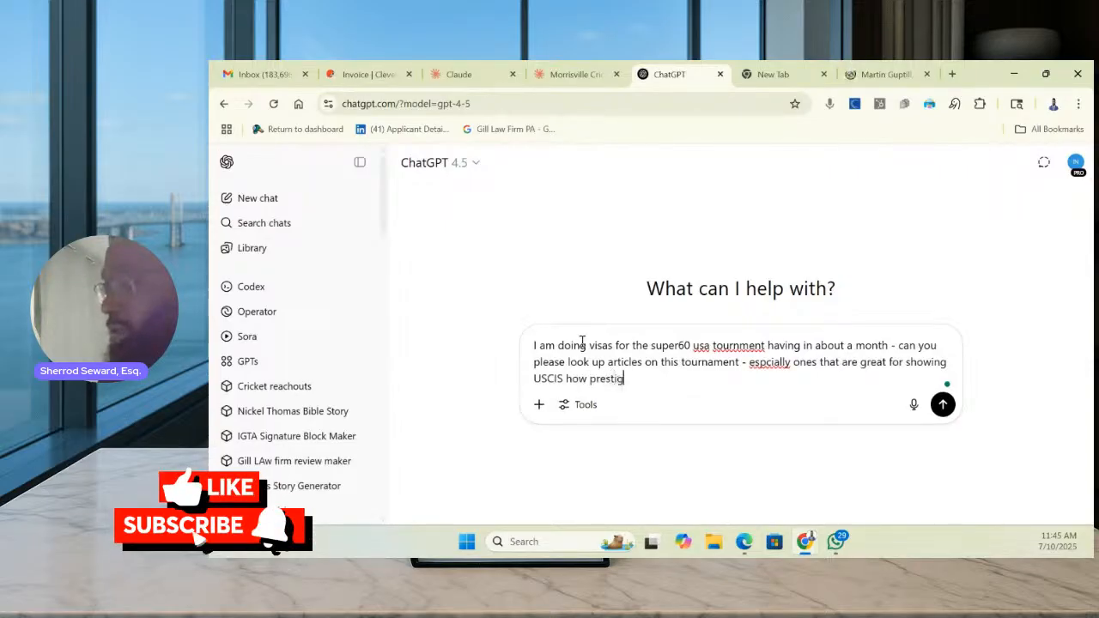
text(ious this tournment )
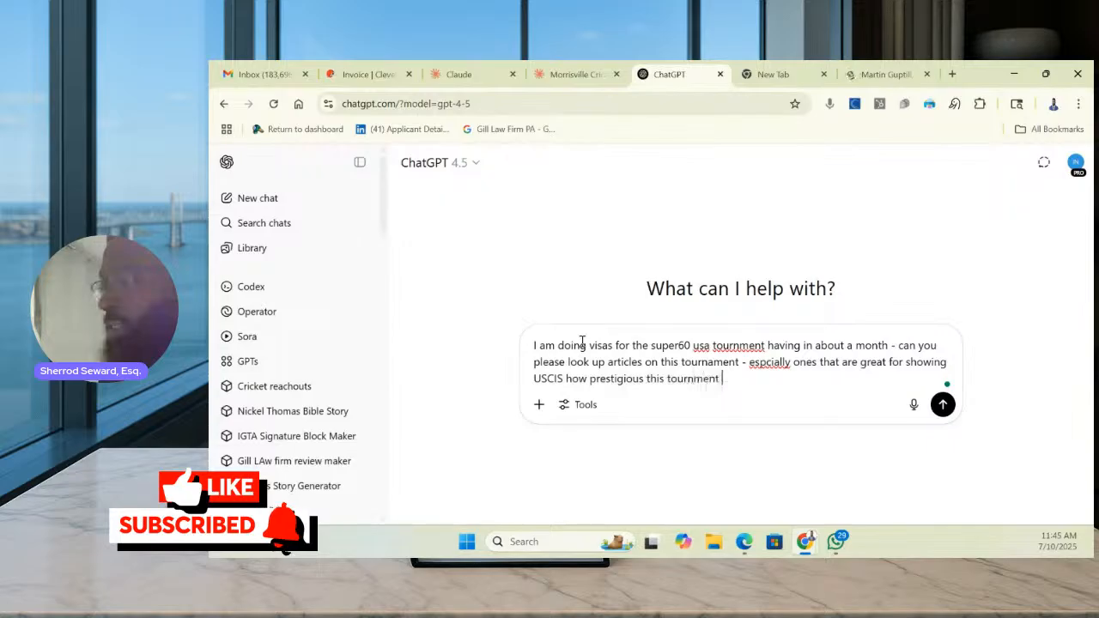
text(is)
key(Return)
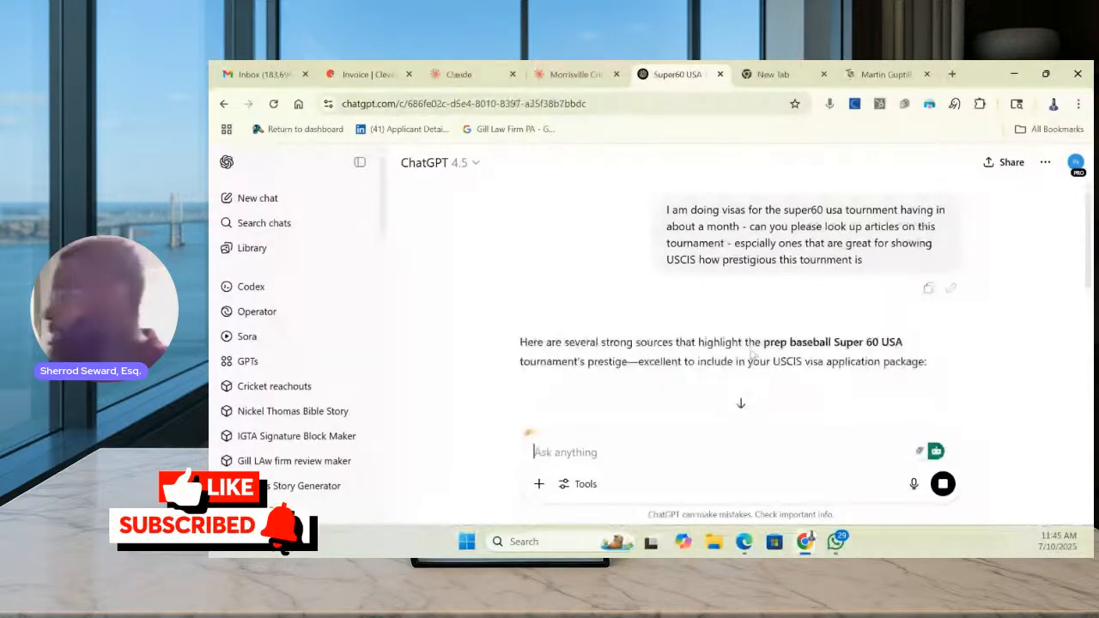
scroll(747, 349, down, 1)
scroll(747, 350, down, 1)
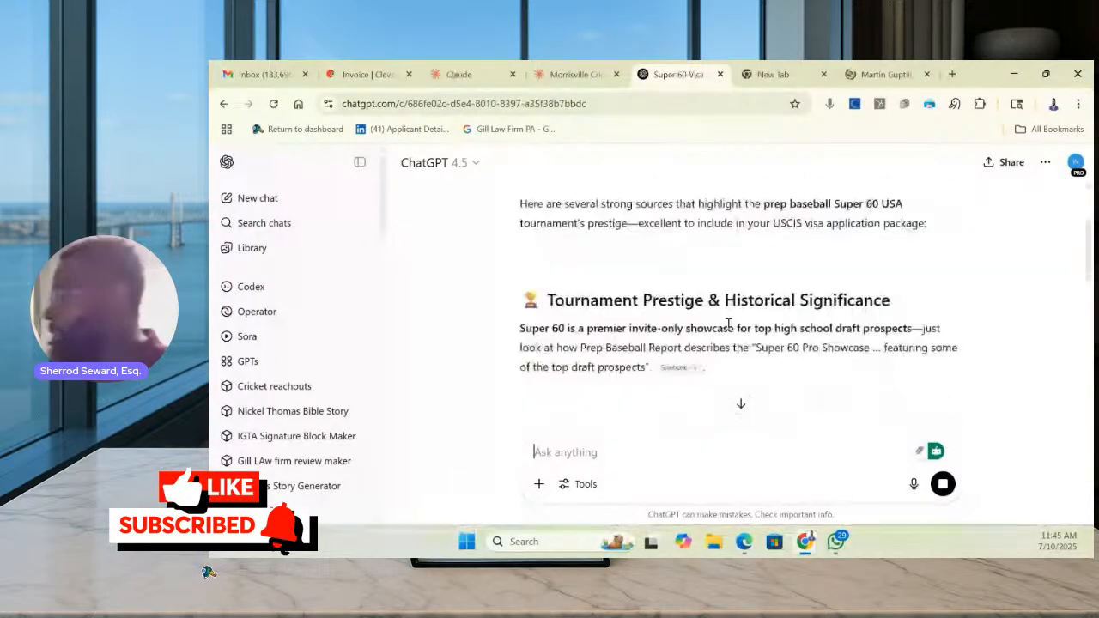
Skim the ChatGPT reply and start a follow-up message with "cricket league - we are refeeing to the cricketl league in this articl e"
scroll(725, 324, down, 2)
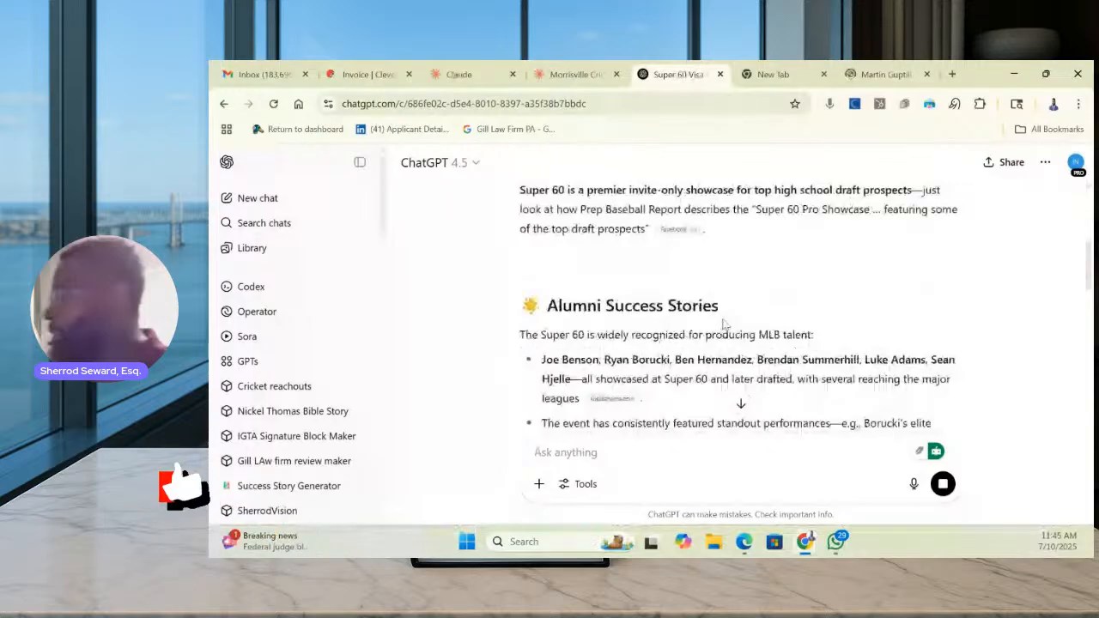
scroll(724, 323, up, 2)
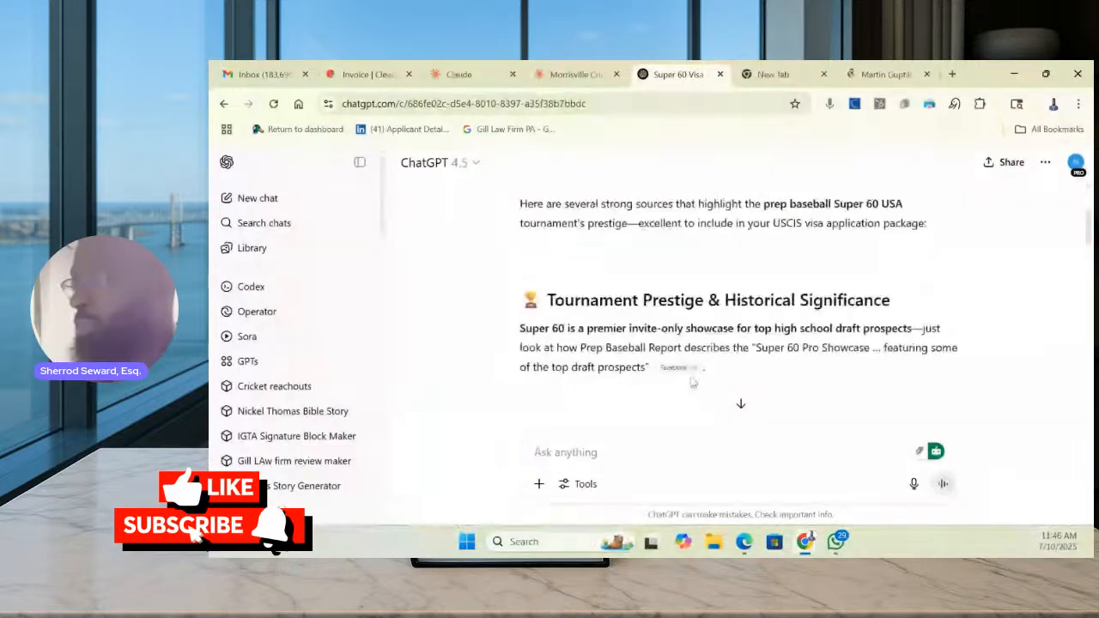
click(640, 445)
text(cricket le)
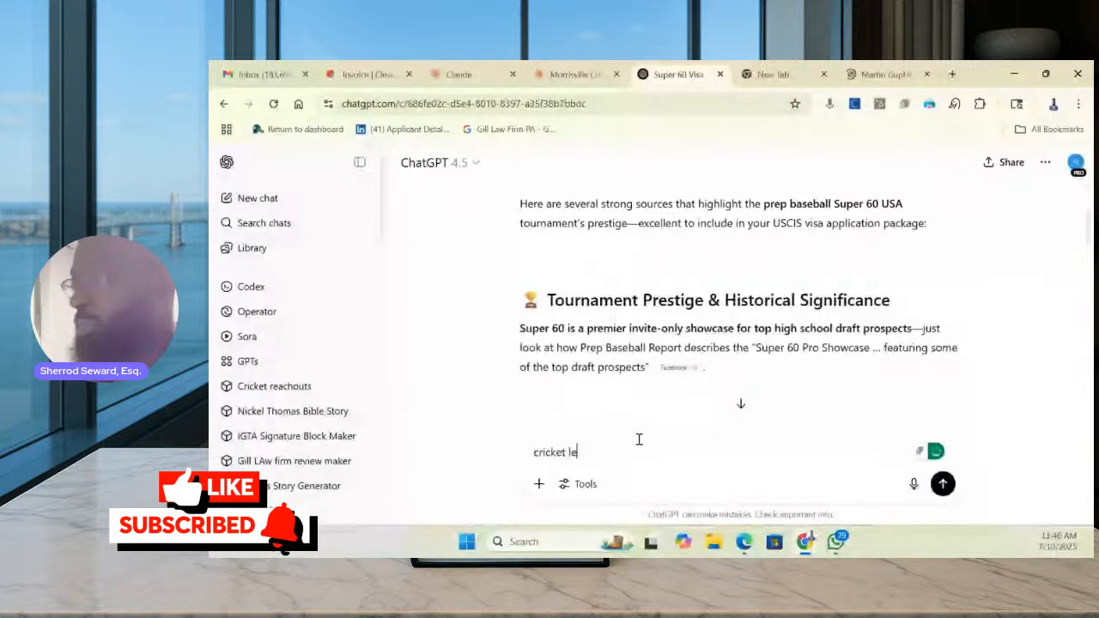
text(ague - )
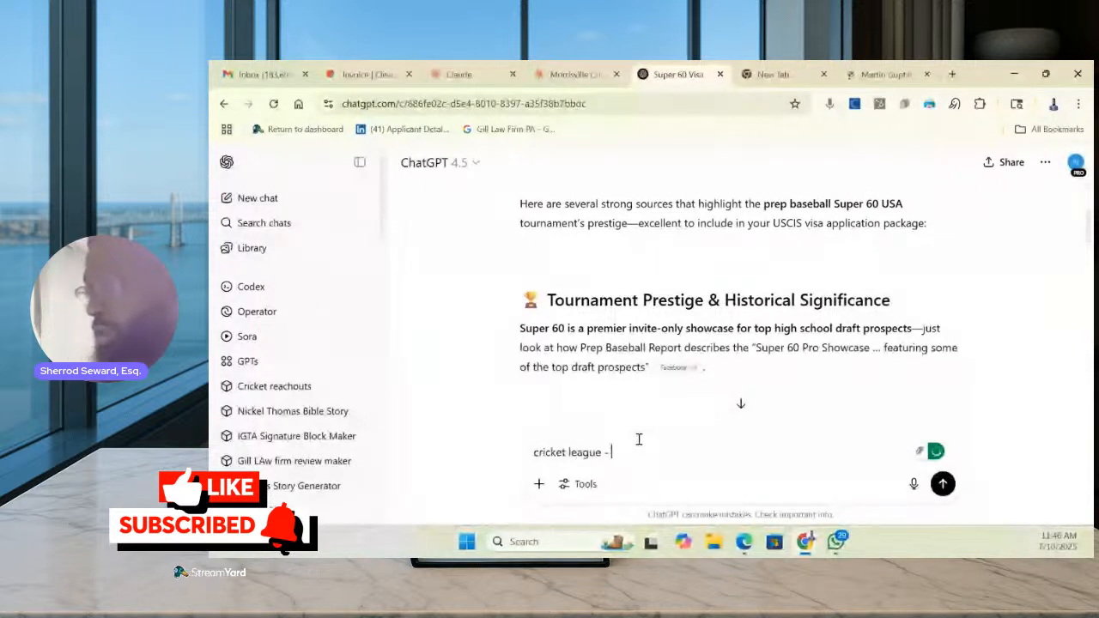
text(we are refeeing to the cricketl )
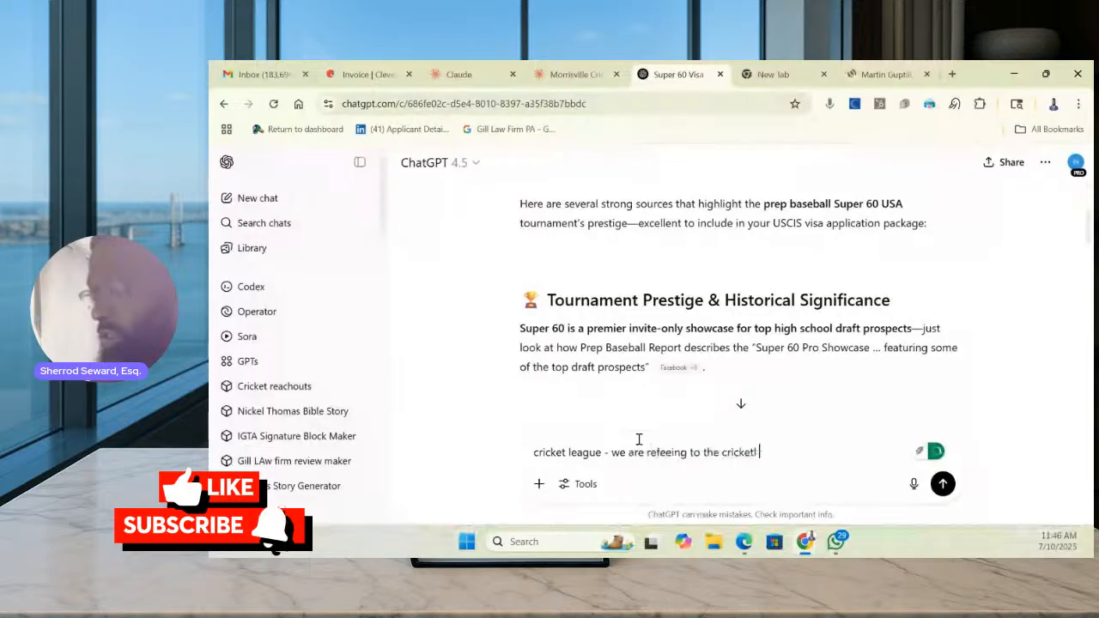
text(league in this articl e)
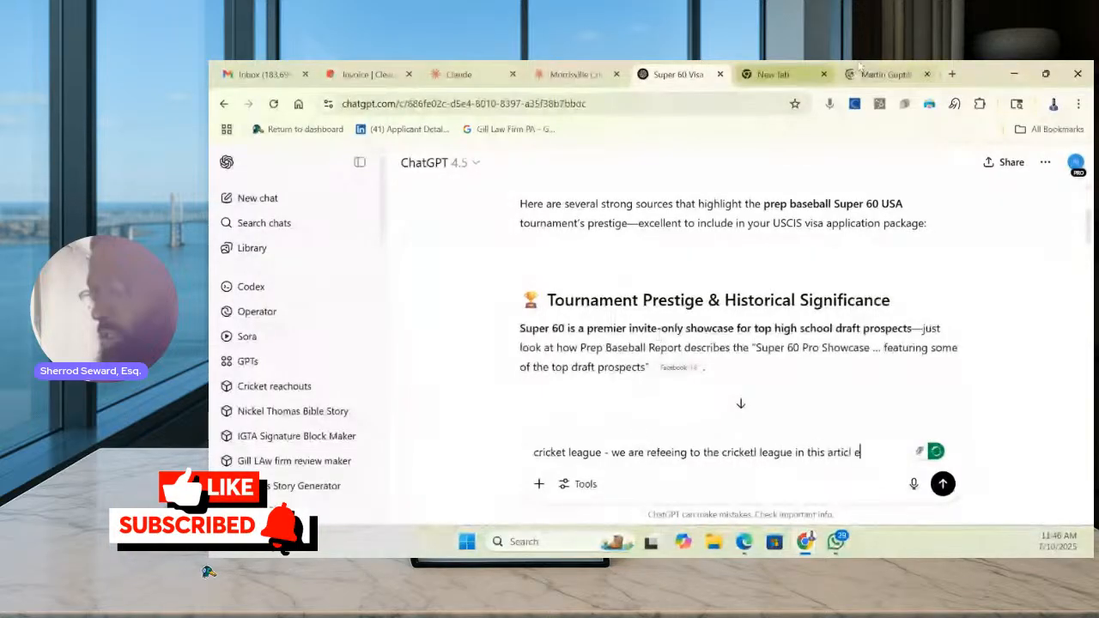
Copy the selected text of the Hindustan Times article on the Super60 USA draft and return to the ChatGPT chat
click(885, 75)
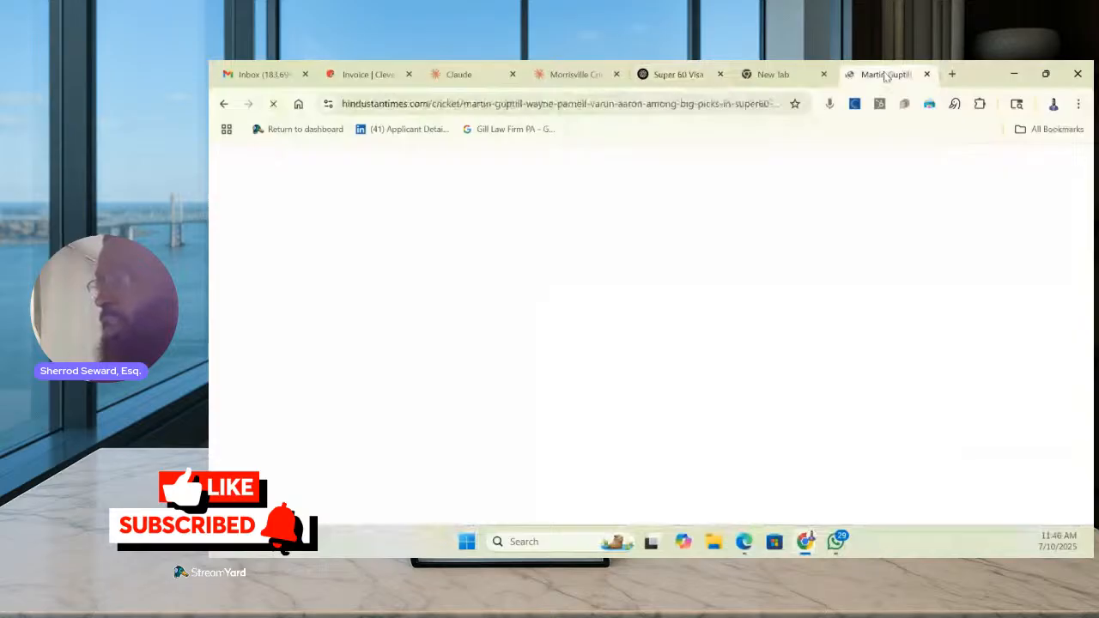
right_click(568, 301)
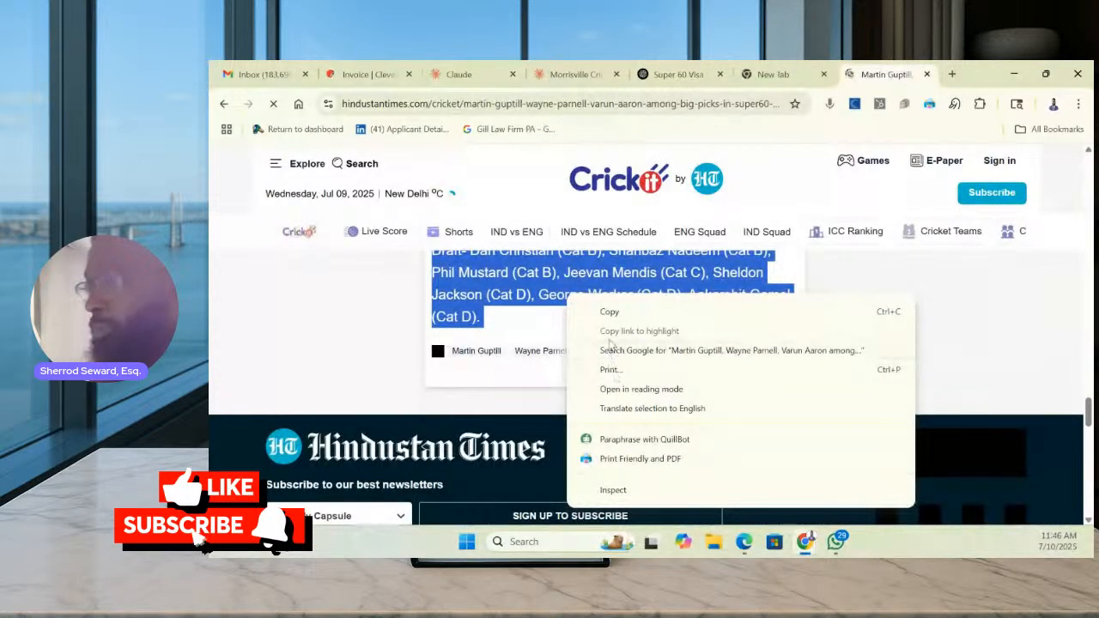
click(611, 311)
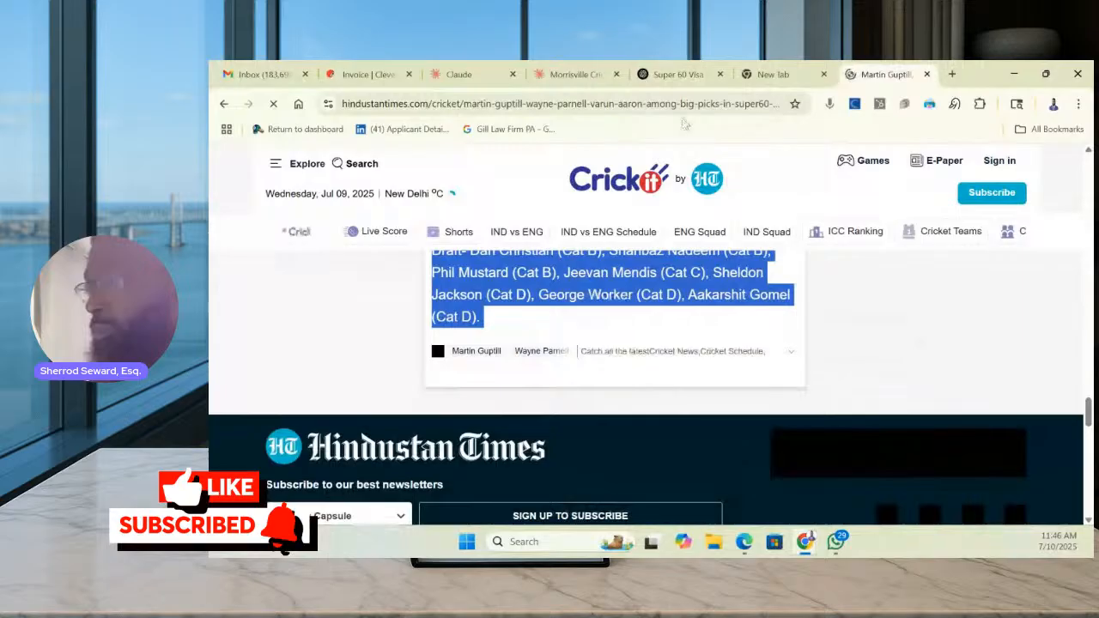
click(776, 75)
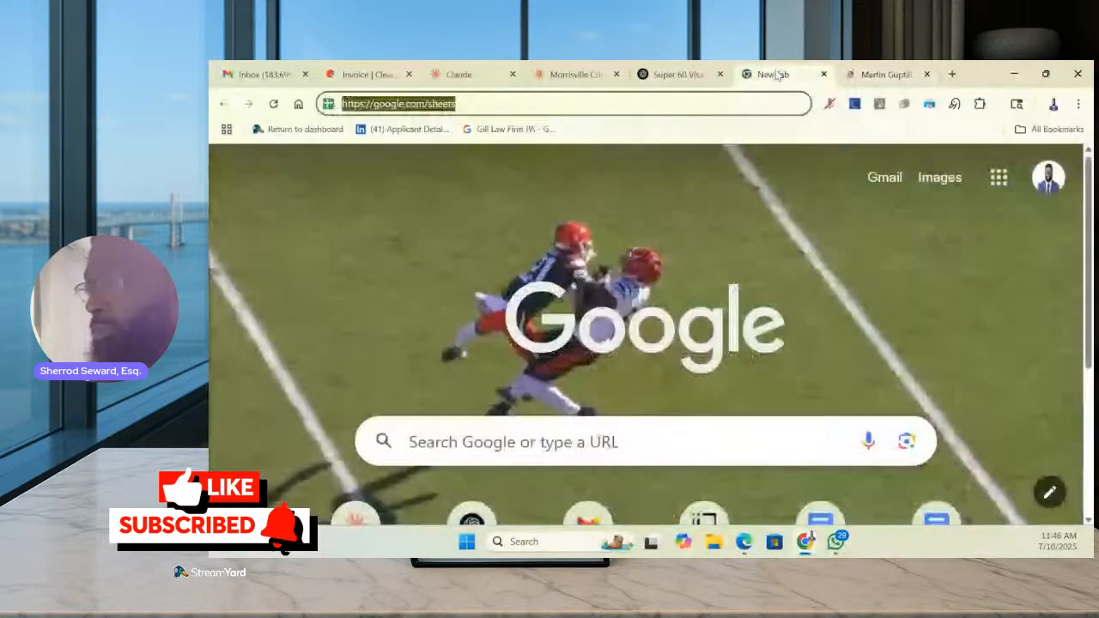
click(653, 75)
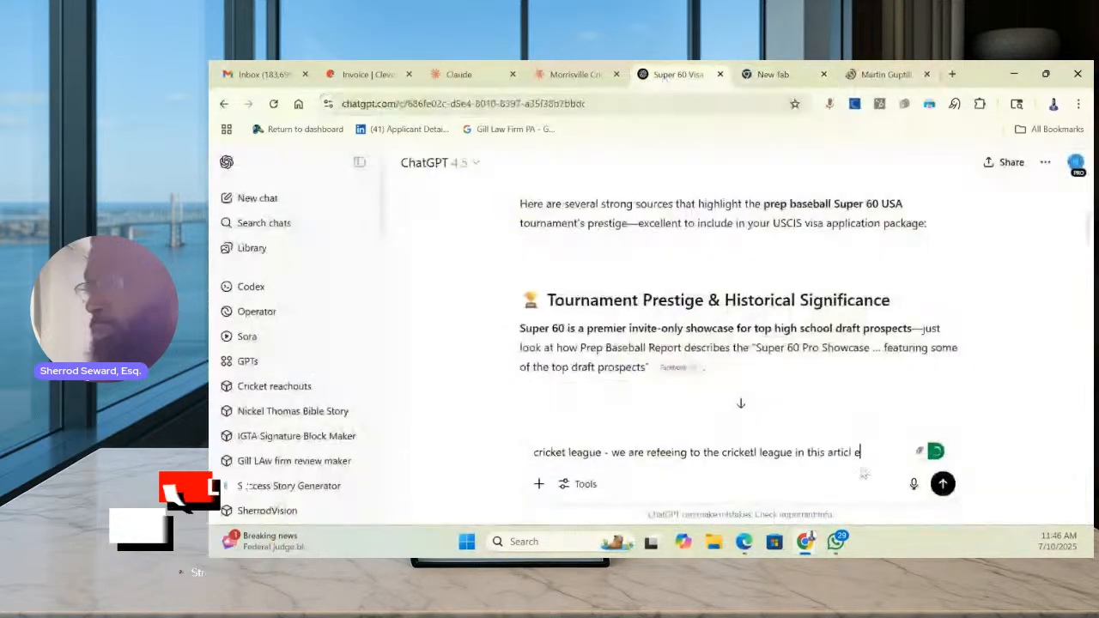
Correct the message's last word to "article", add a dash, paste the copied Hindustan Times text after it and send the message
key(BackSpace)
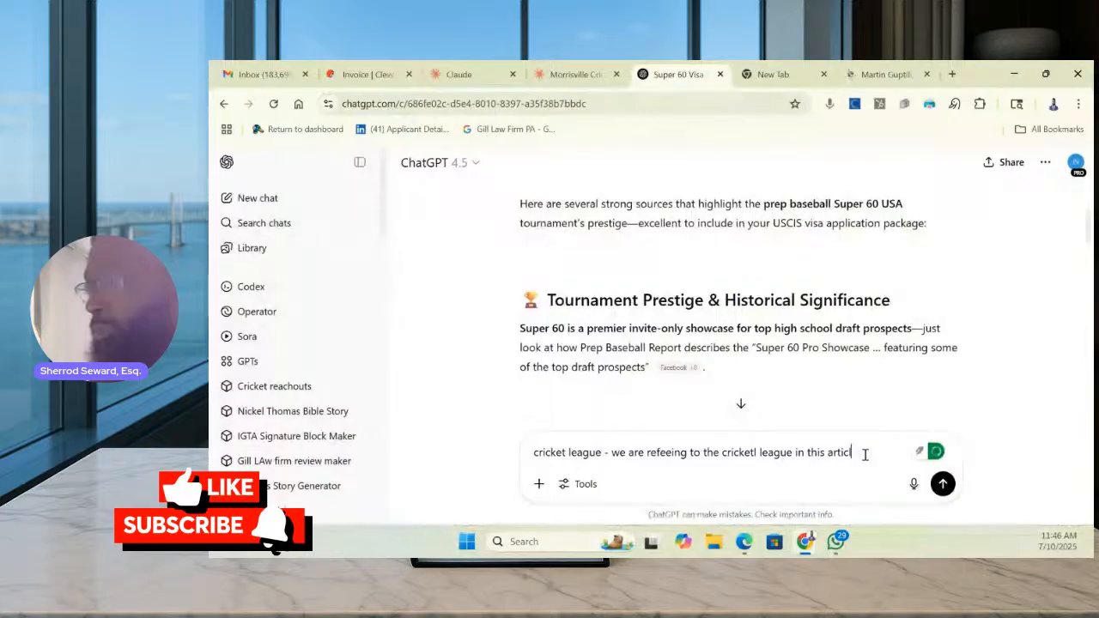
text(e)
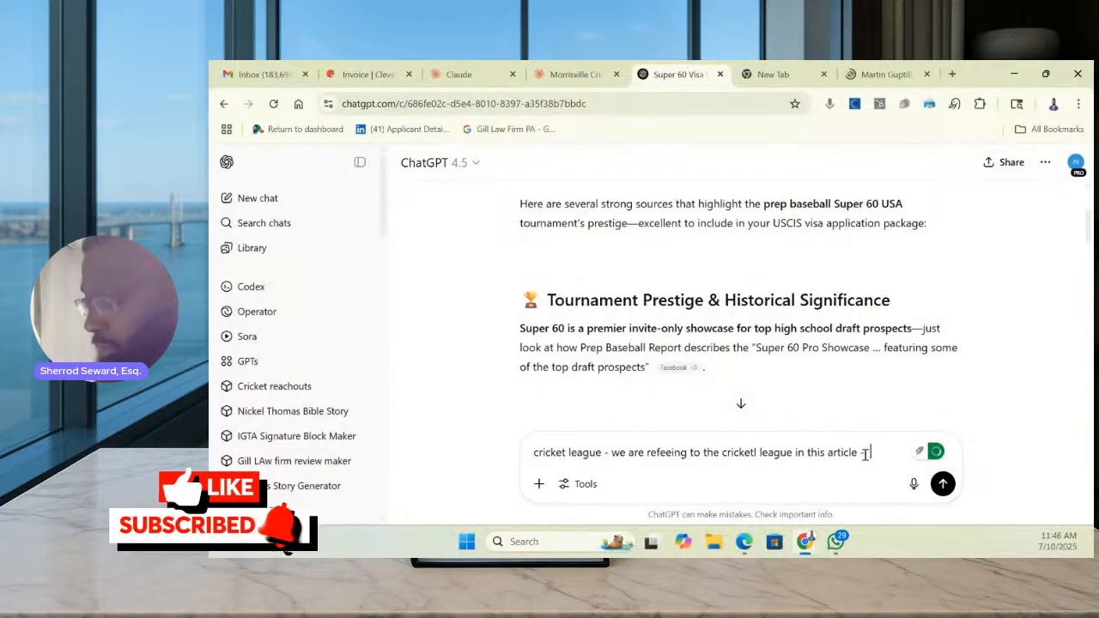
key(ctrl+v)
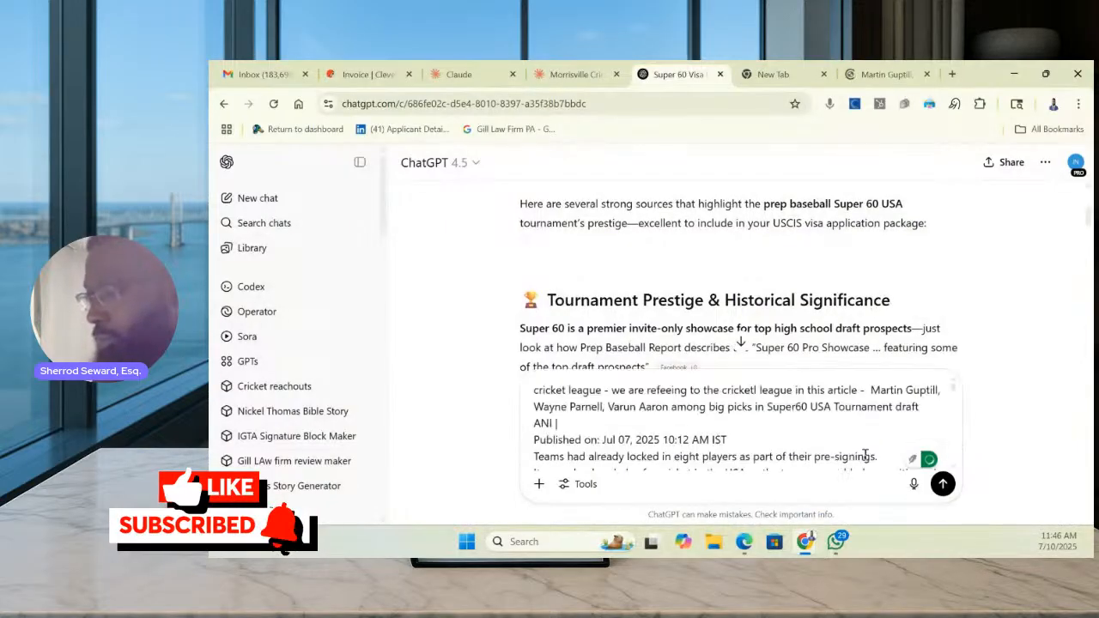
click(942, 484)
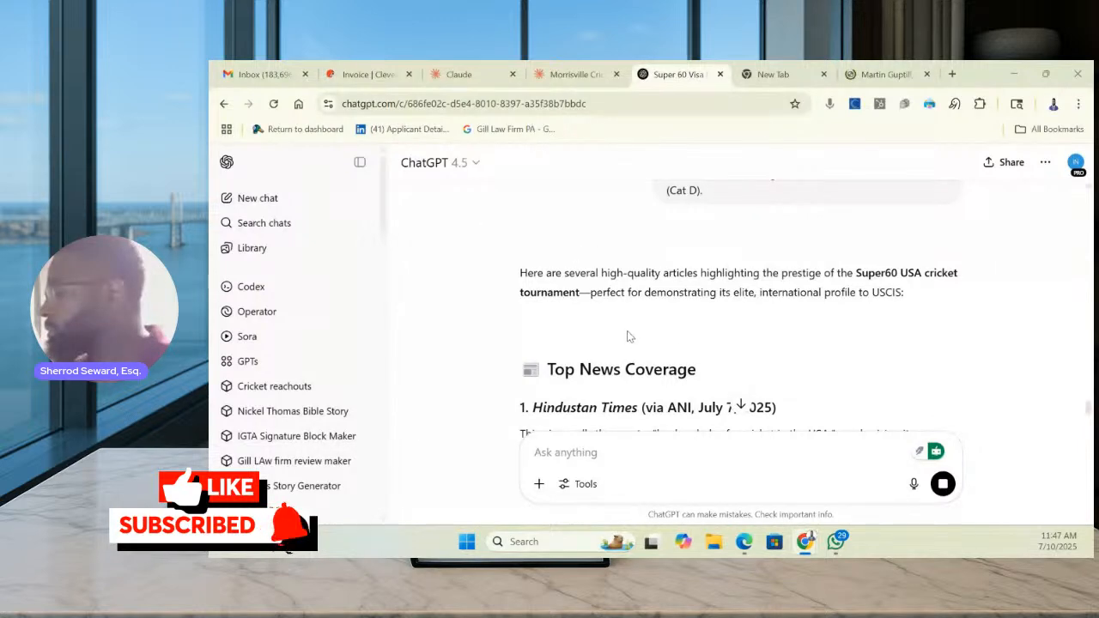
Open the cited Hindustan Times and New India Abroad sources from the reply in new browser tabs
scroll(626, 335, down, 3)
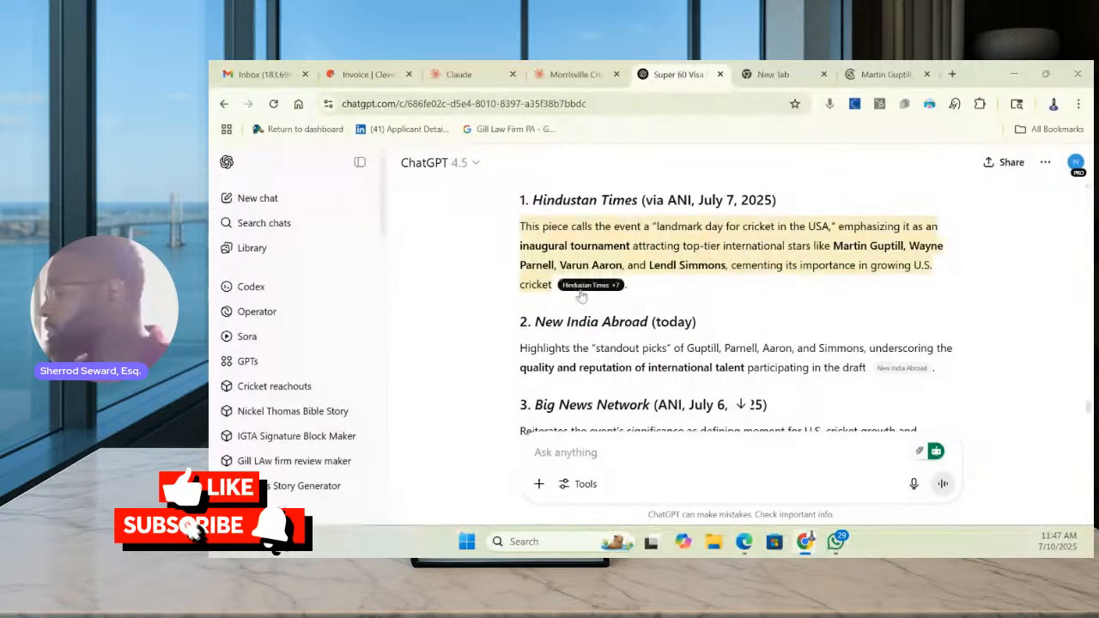
right_click(611, 285)
click(652, 297)
right_click(900, 367)
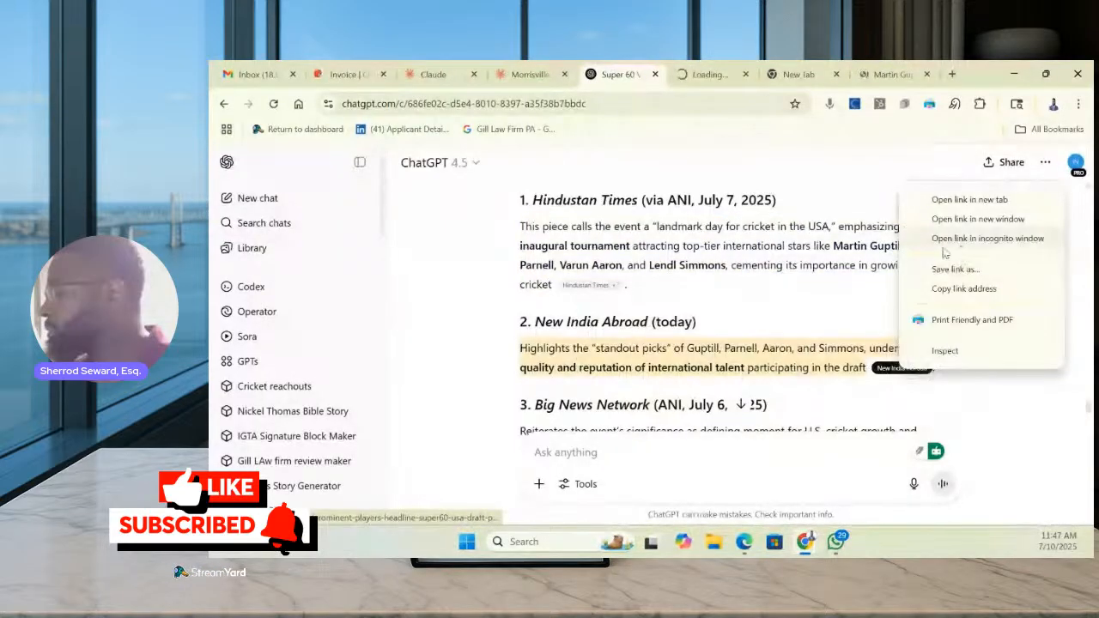
click(966, 200)
Read the rest of the reply and open its Big News Network source, Asia Sports News, in a new browser tab
scroll(730, 319, down, 2)
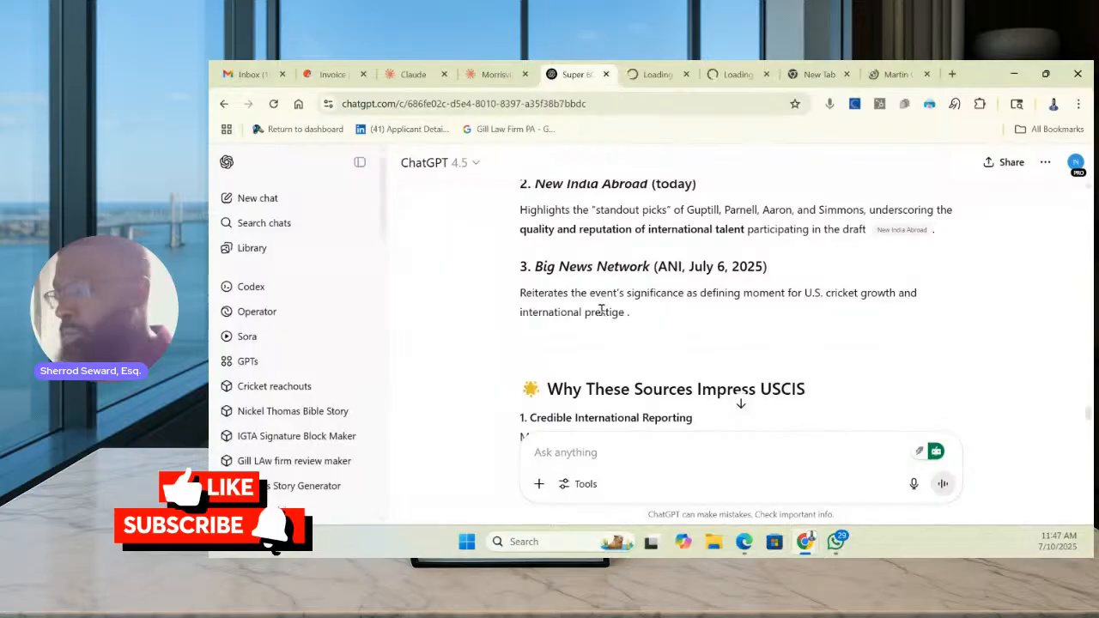
scroll(616, 316, down, 5)
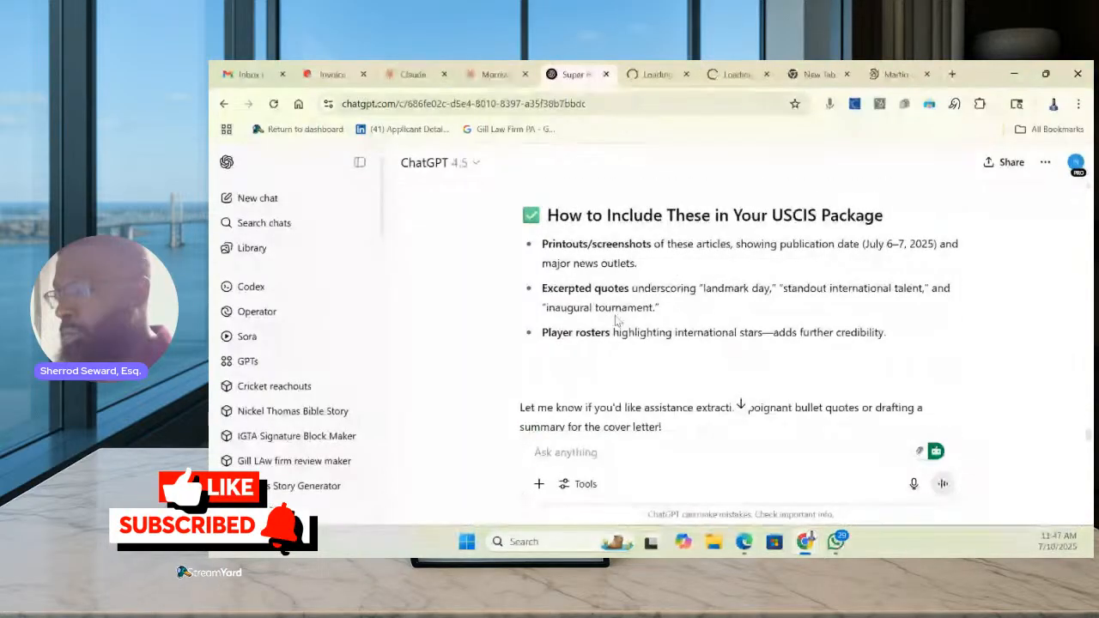
scroll(618, 359, down, 1)
scroll(618, 359, down, 3)
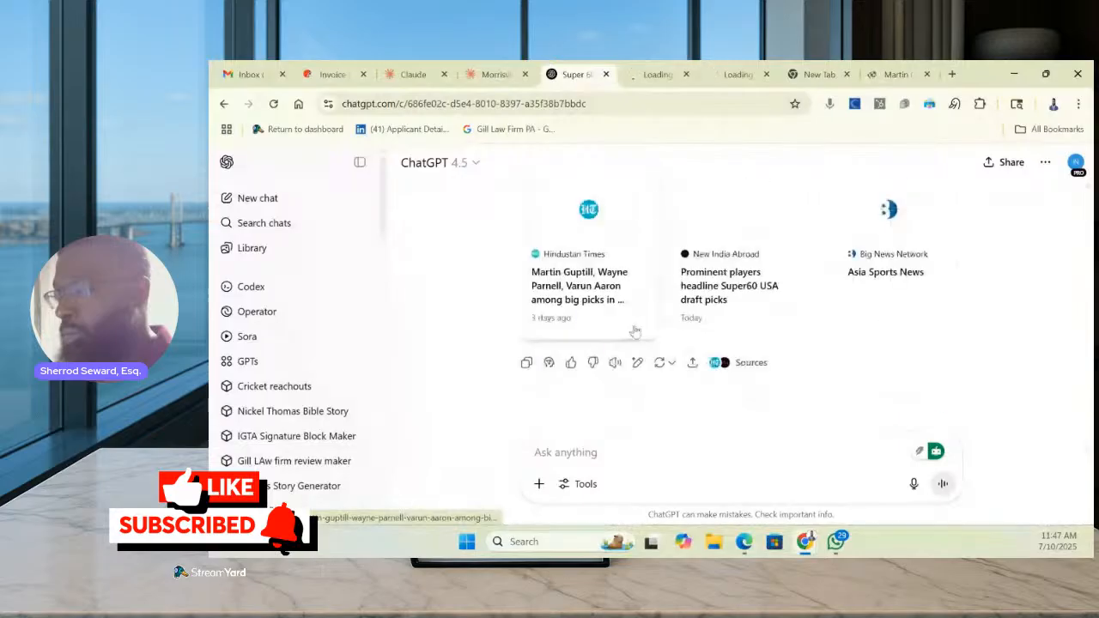
right_click(878, 273)
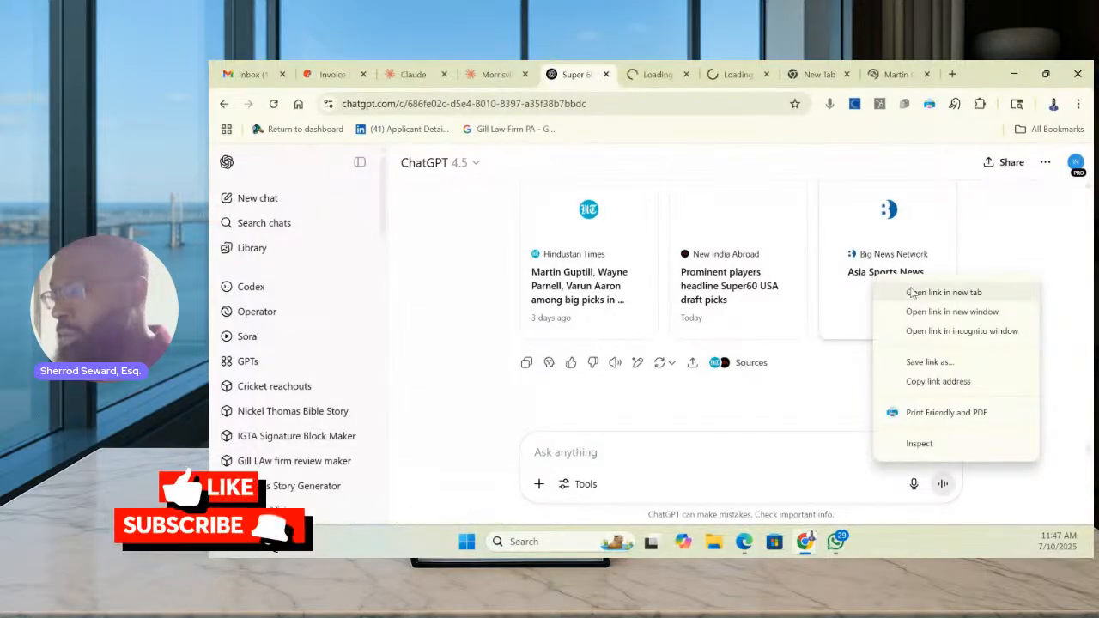
click(884, 290)
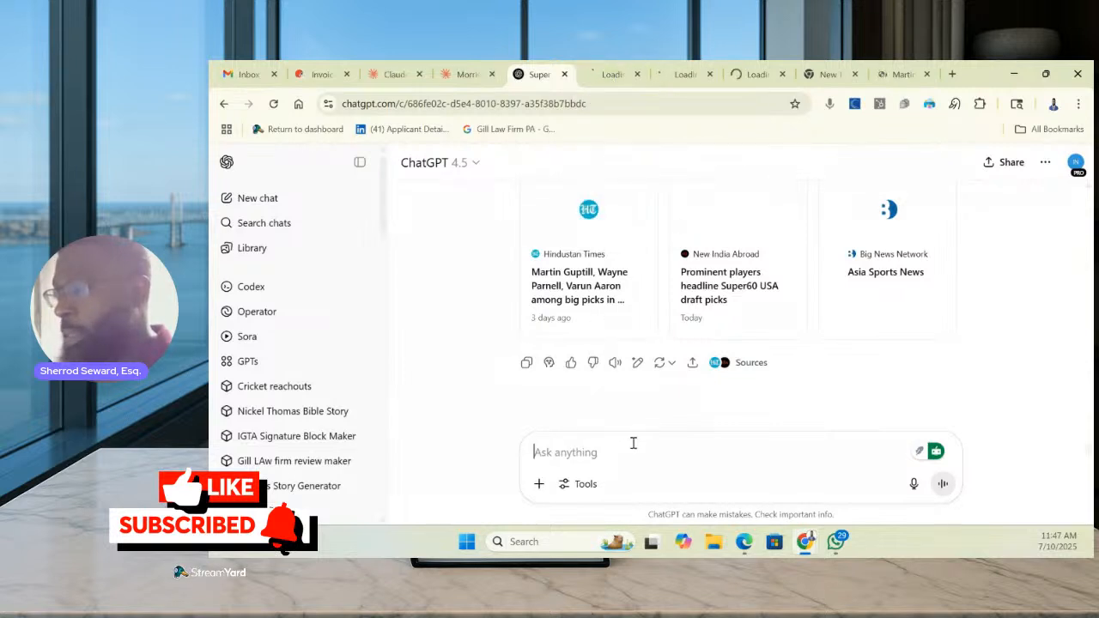
Send the message "is there any more coverage on this tournament which was previosly known as t10 masters cricket tournament - do it now again"
text(is there a)
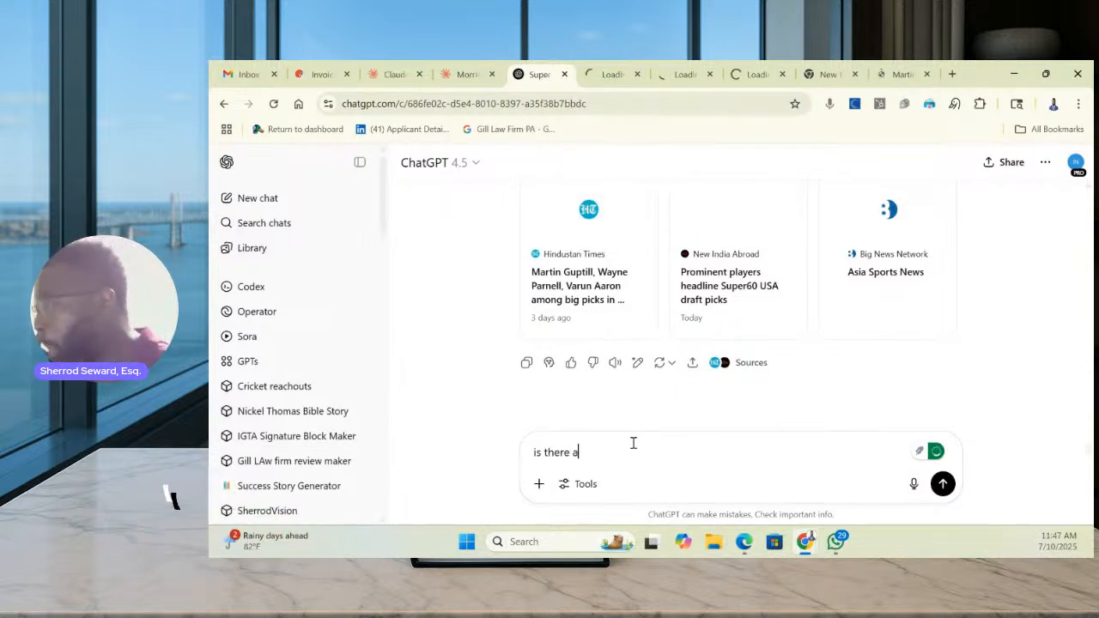
text(ny more coverage on this)
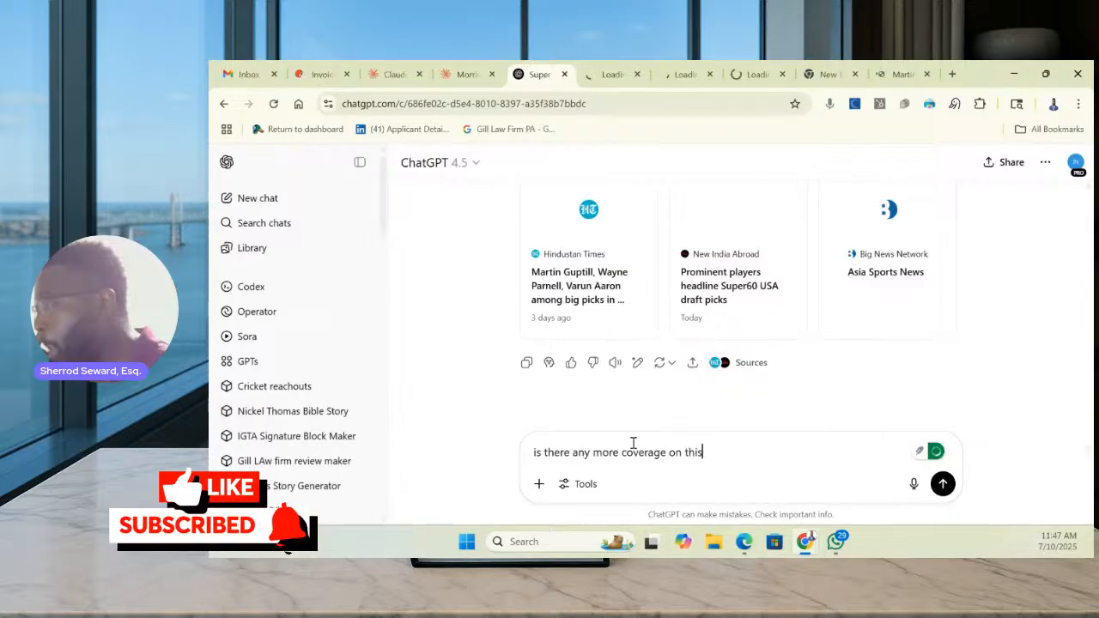
text( tournament which was previosly known as t10)
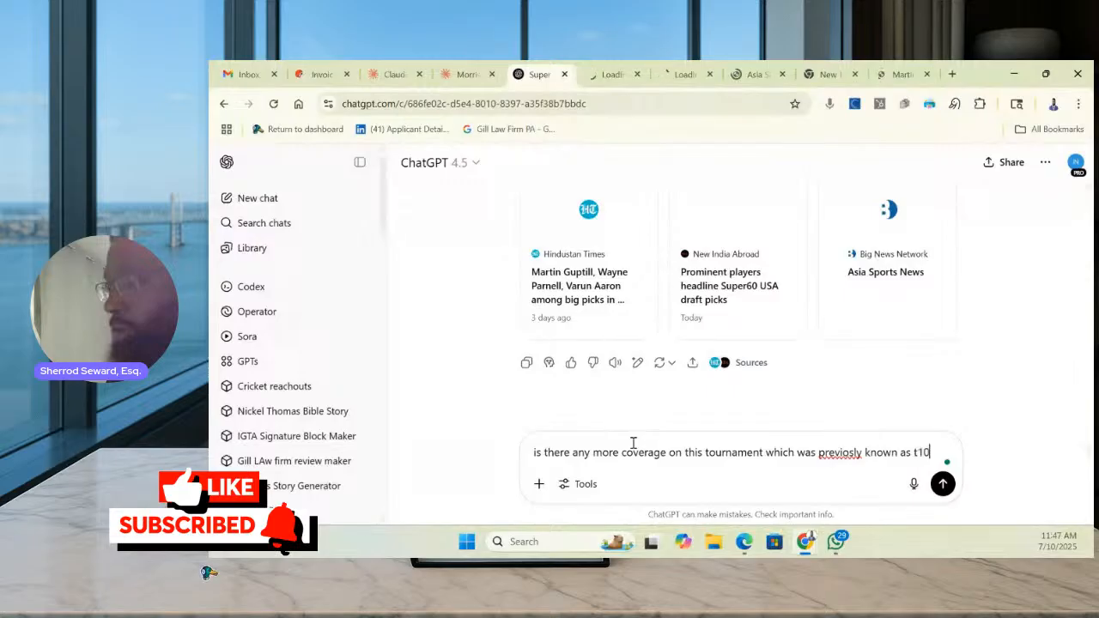
text(asters cricket tourn)
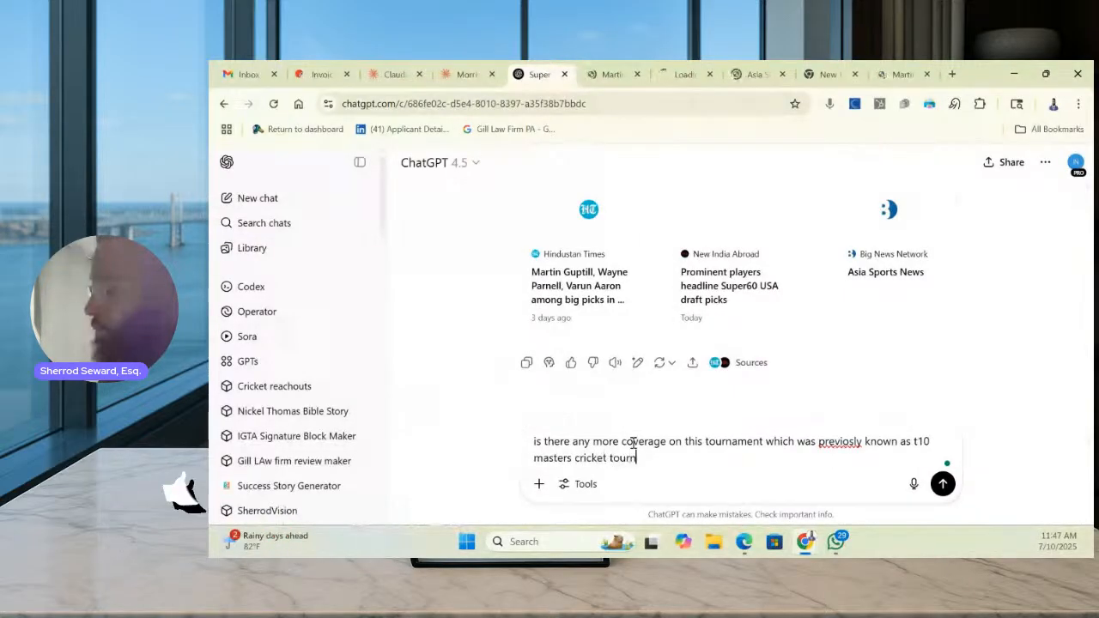
text(ament )
text(- do it now again)
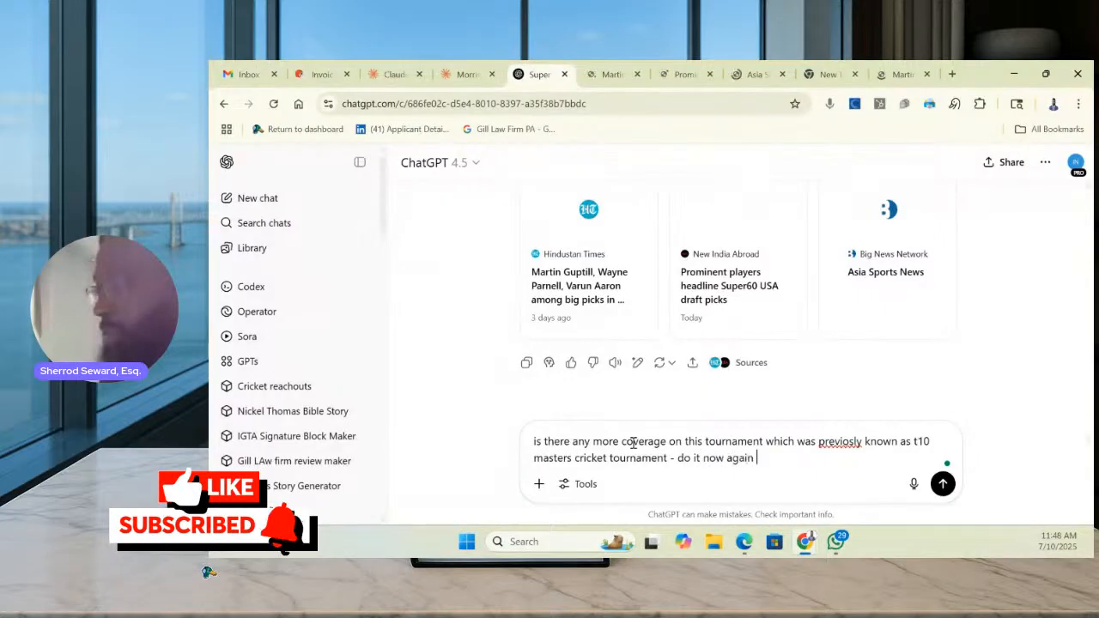
key(Return)
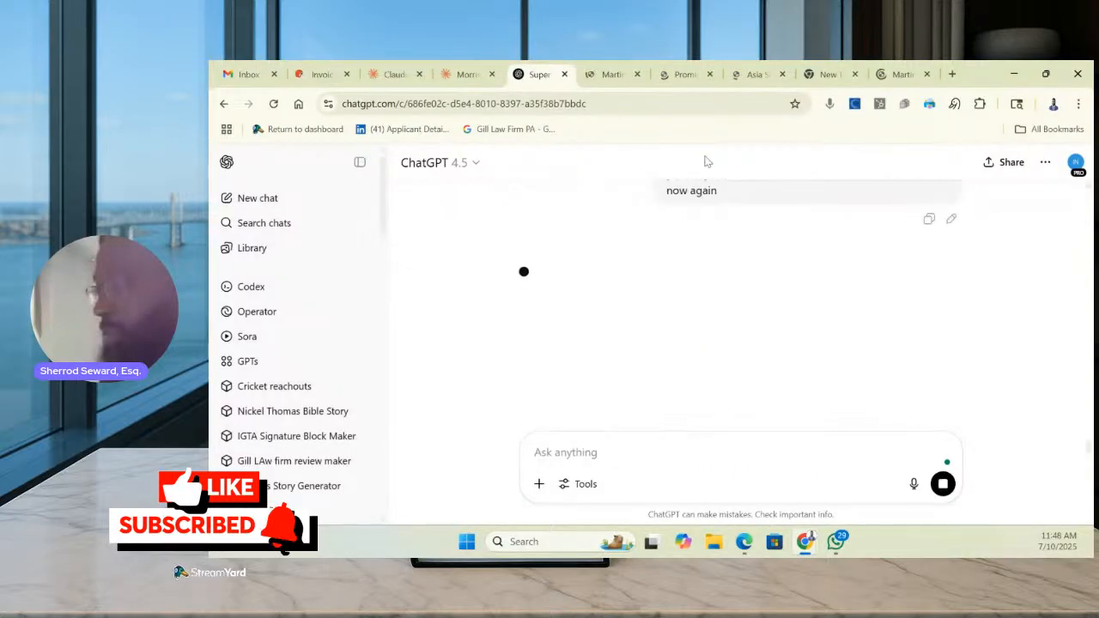
Open the Hindustan Times article, try to convert it with PrintFriendly Page, and dismiss the Google sign-in prompt
click(596, 74)
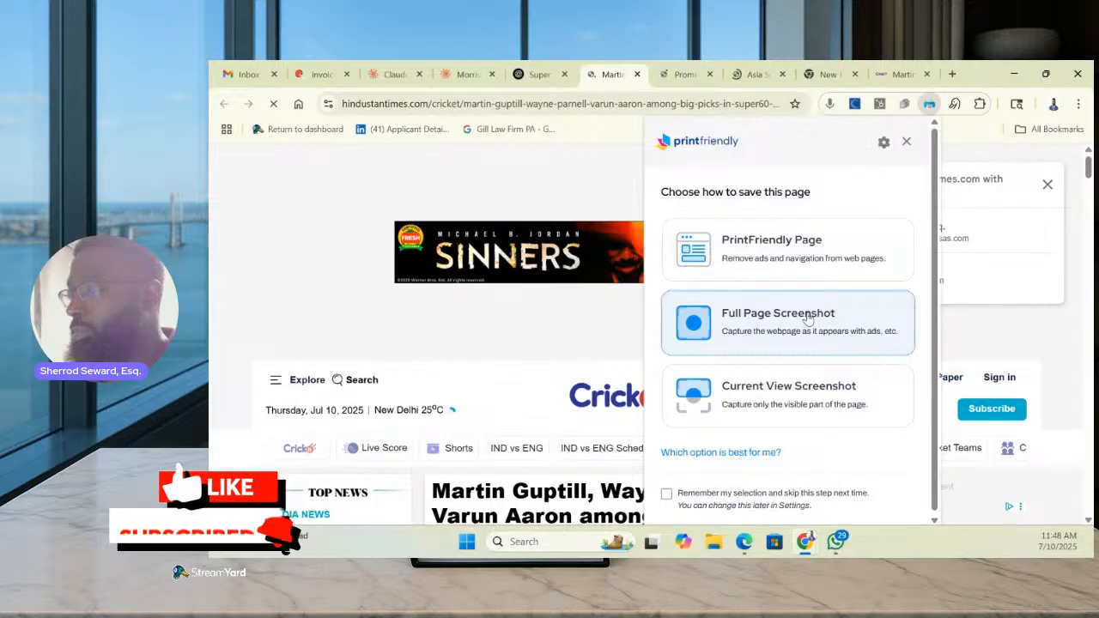
click(809, 264)
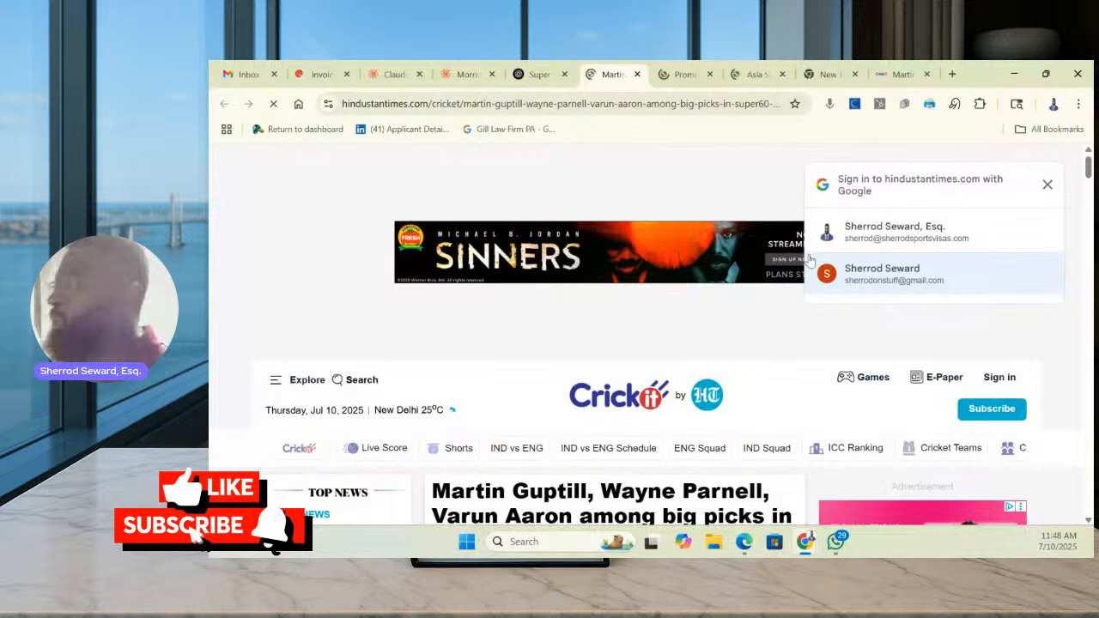
scroll(726, 313, down, 2)
scroll(725, 314, up, 2)
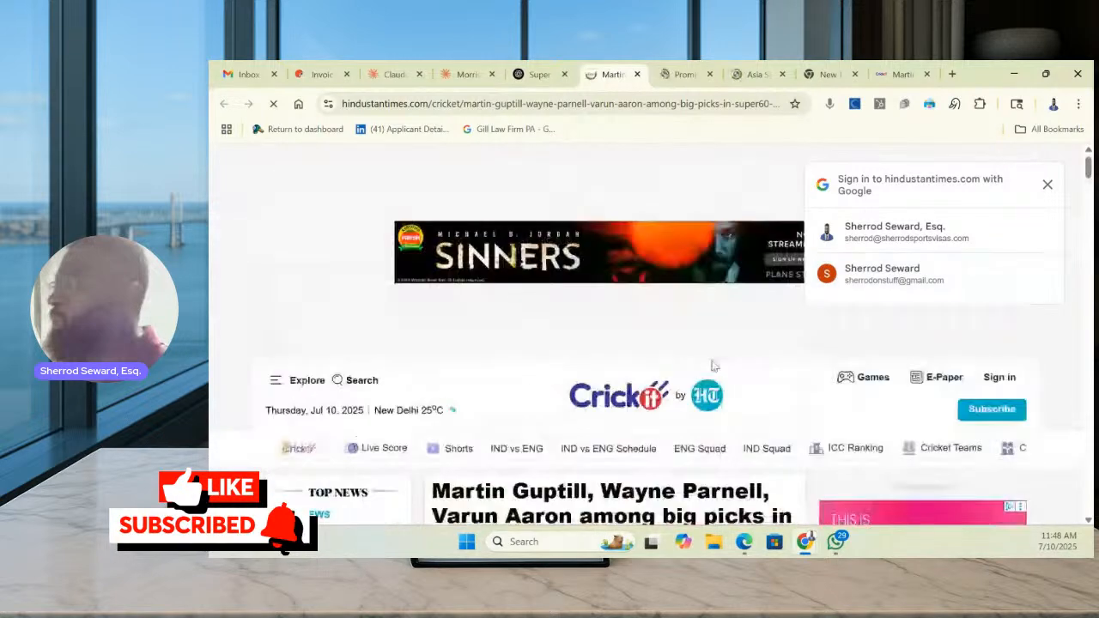
click(1048, 184)
Load the Hindustan Times article in the PrintFriendly view and save it as a PDF
right_click(713, 179)
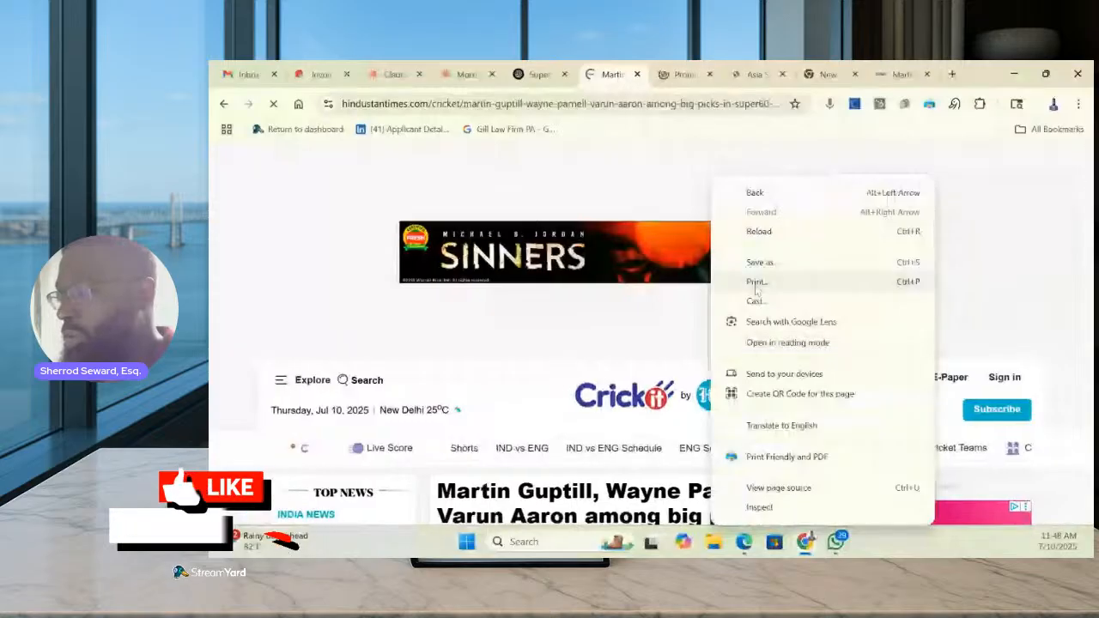
click(786, 455)
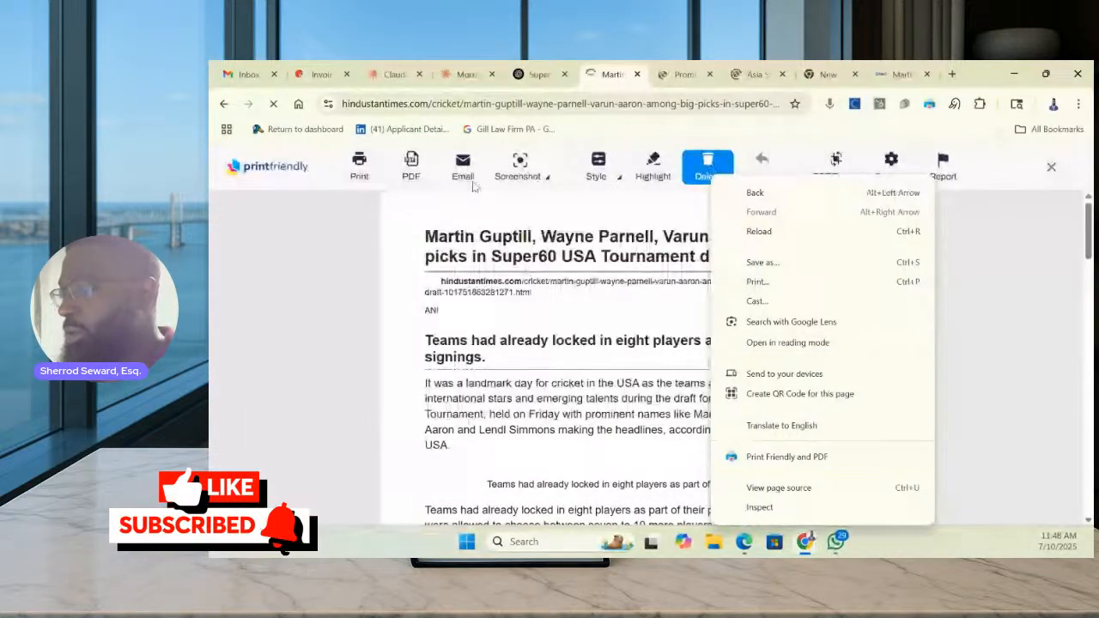
click(410, 166)
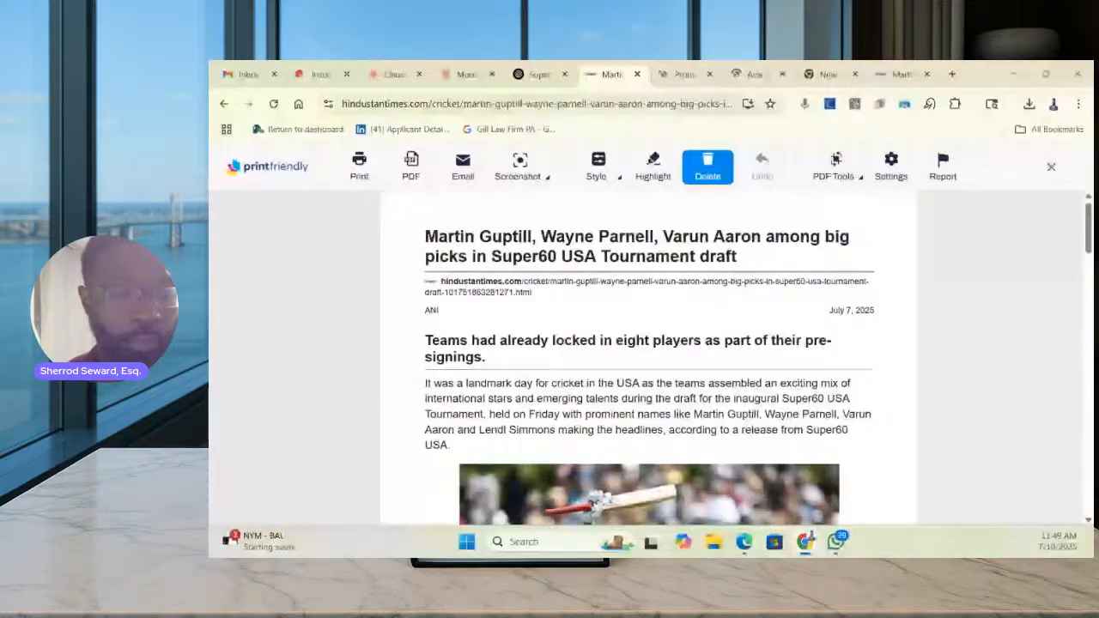
Return to the Super60 USA Tournament Draft Analysis chat and review the visa recommendations and country tables in its document
click(467, 75)
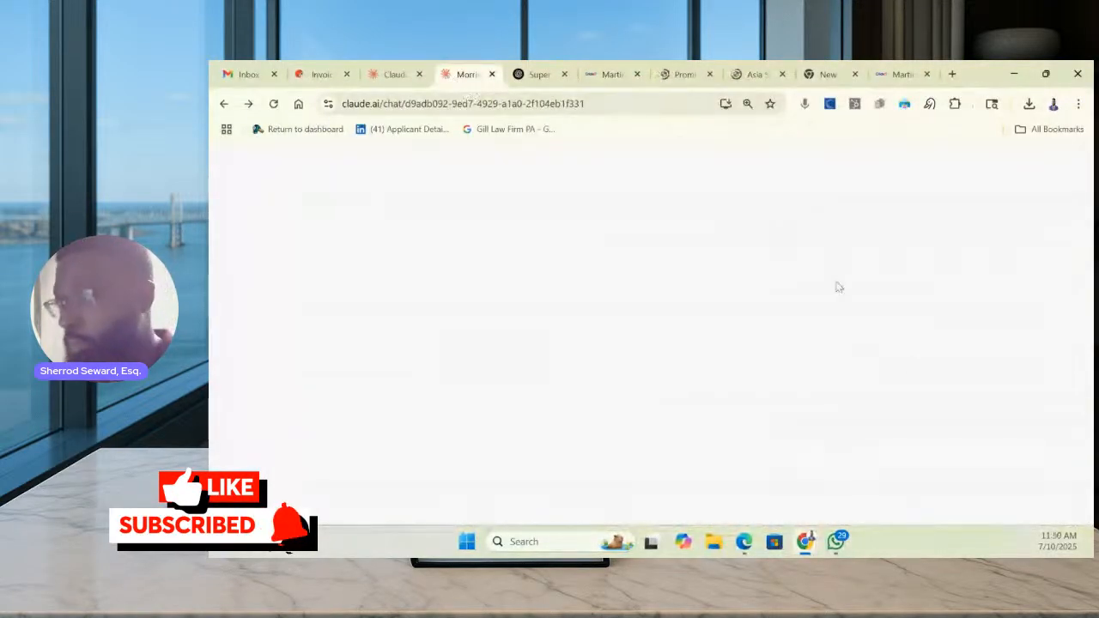
click(388, 76)
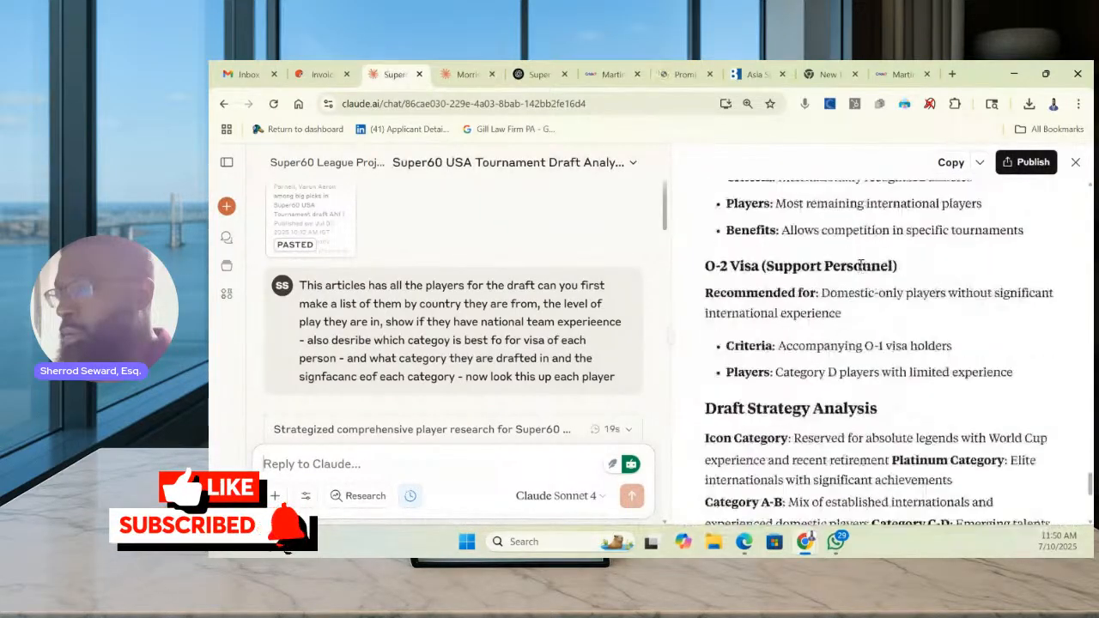
scroll(865, 267, up, 20)
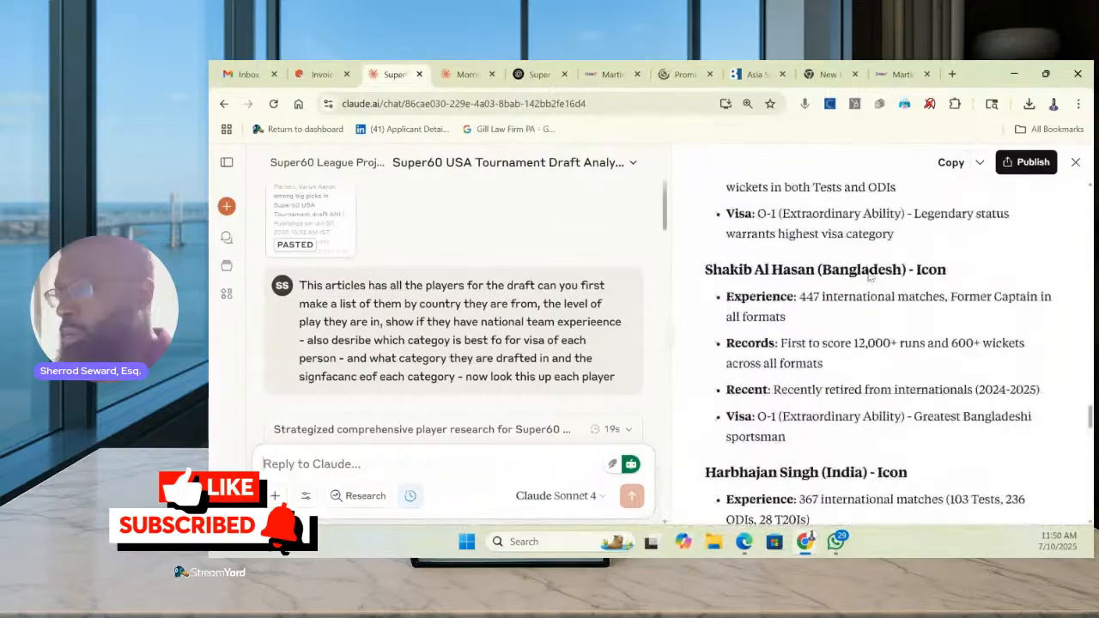
scroll(881, 243, up, 4)
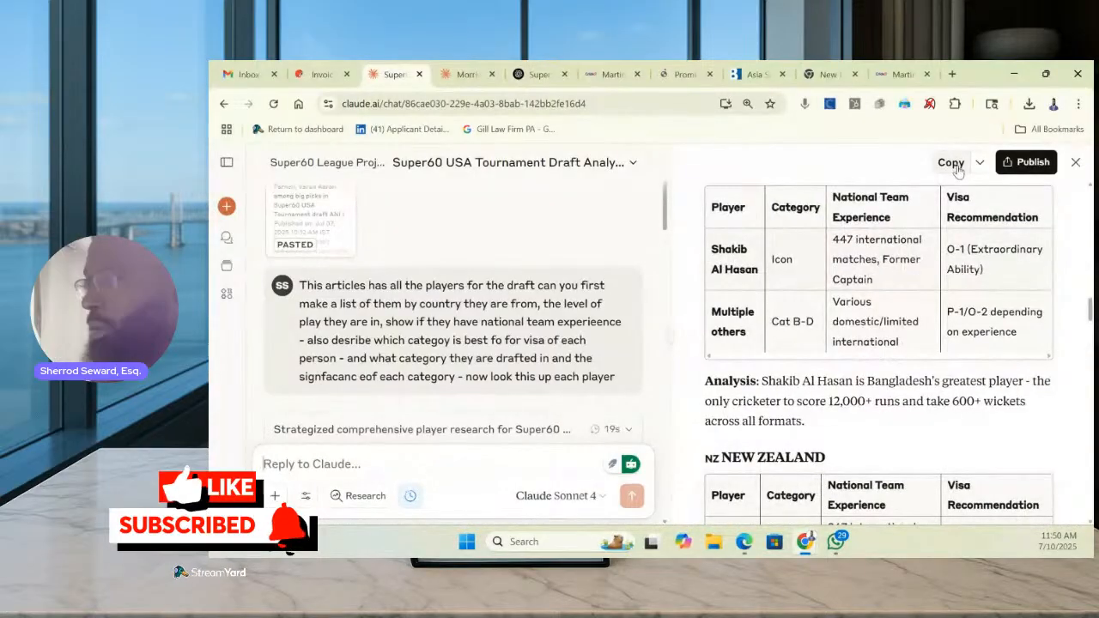
Open Claude in a new browser tab, dismiss the artifacts introduction, and open the Super60 League Project
right_click(394, 76)
click(432, 93)
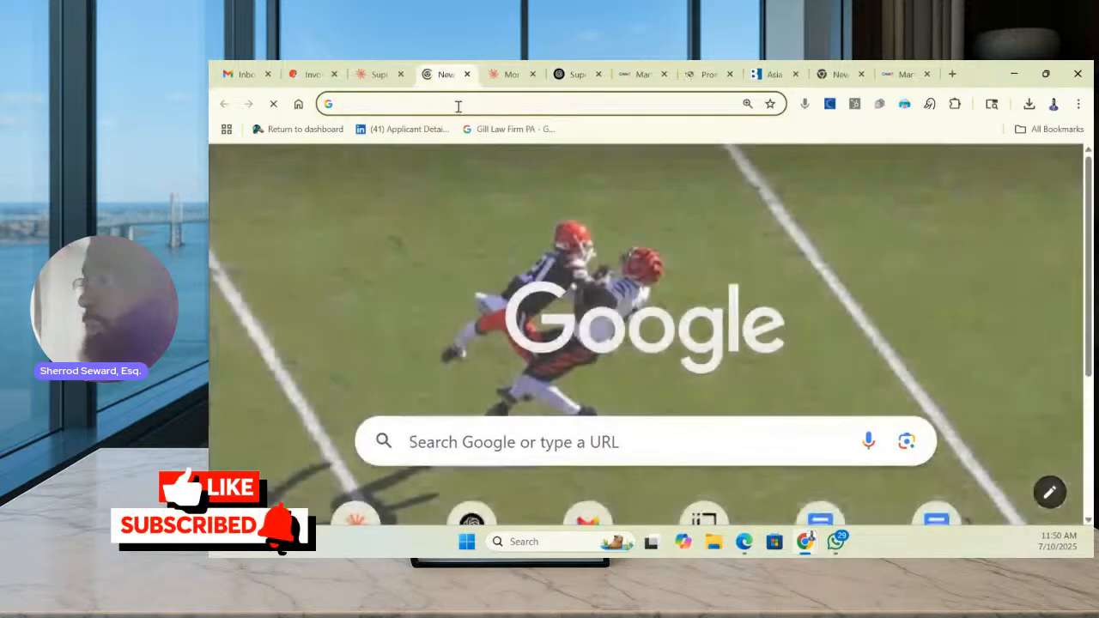
click(458, 106)
text(cla)
key(Return)
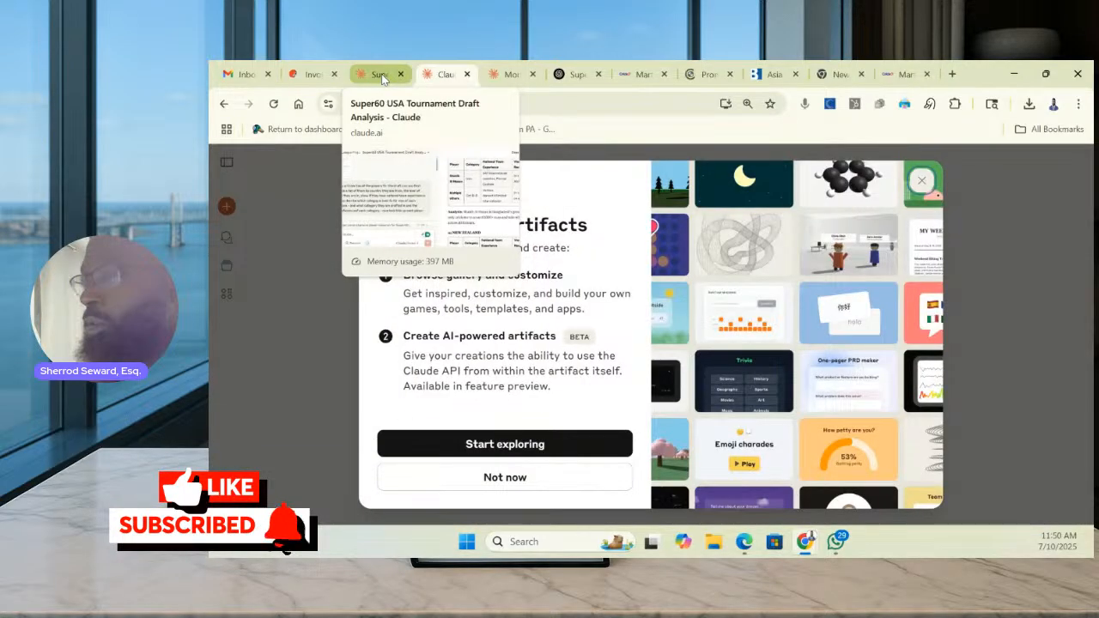
click(922, 182)
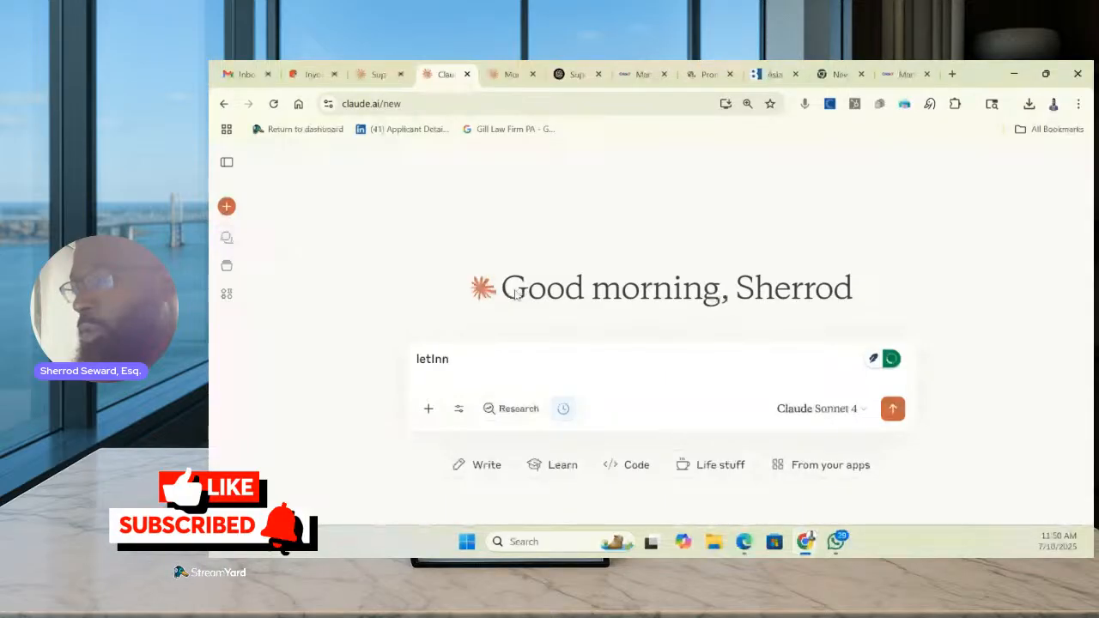
click(226, 266)
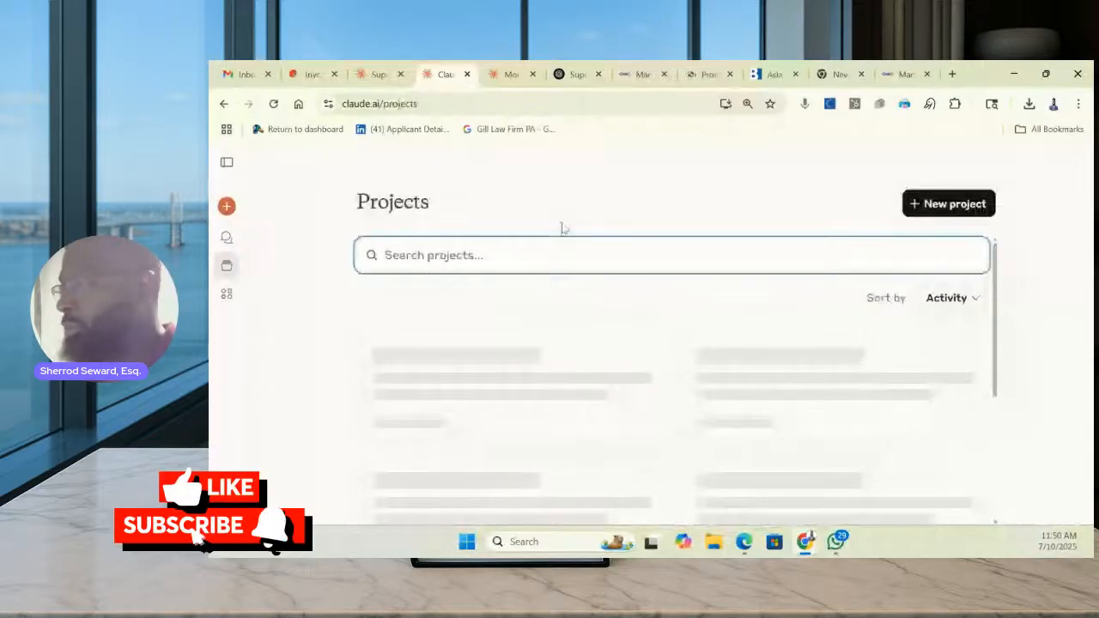
click(562, 372)
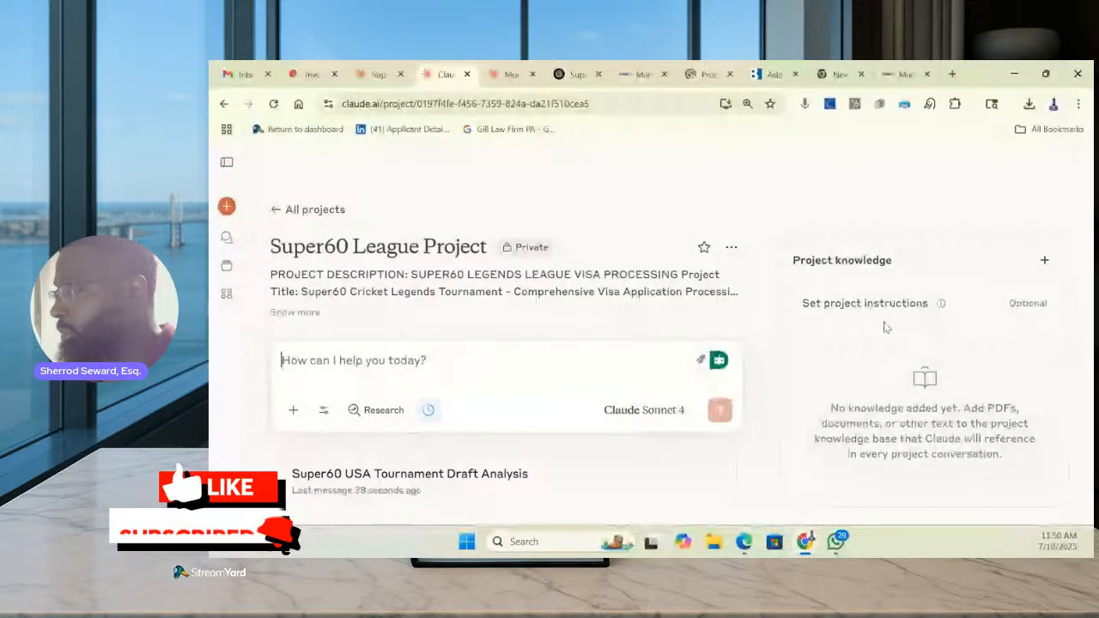
Start a project knowledge text note: "These are the persons that are already approved for visas - pay attention to which ones are O-1 versus O-2 visas"
click(1039, 263)
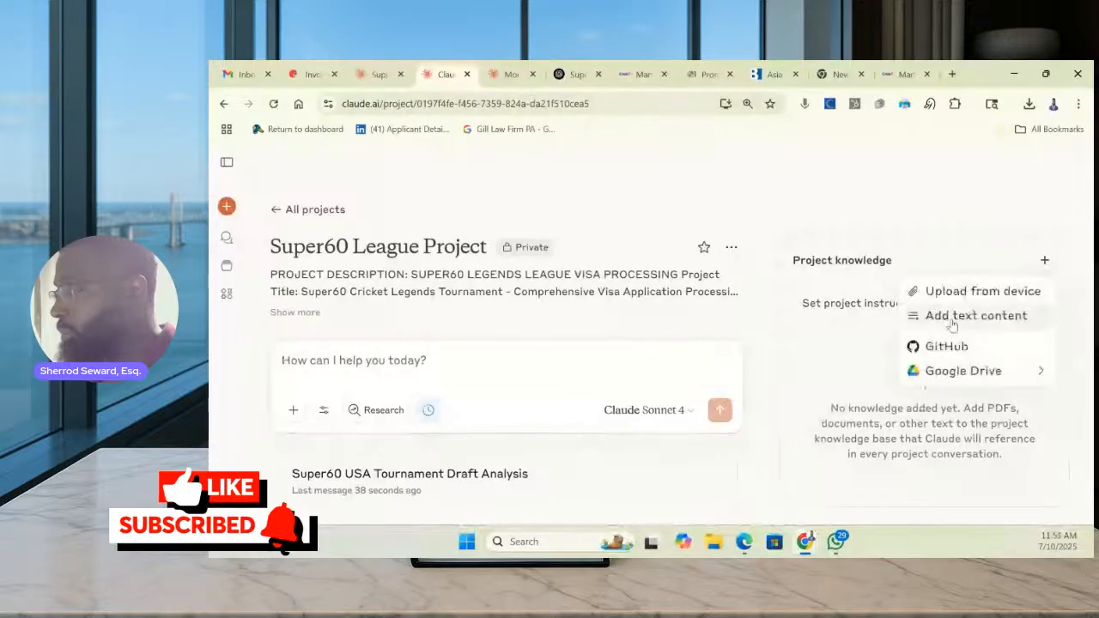
click(951, 320)
click(650, 337)
text(These are the)
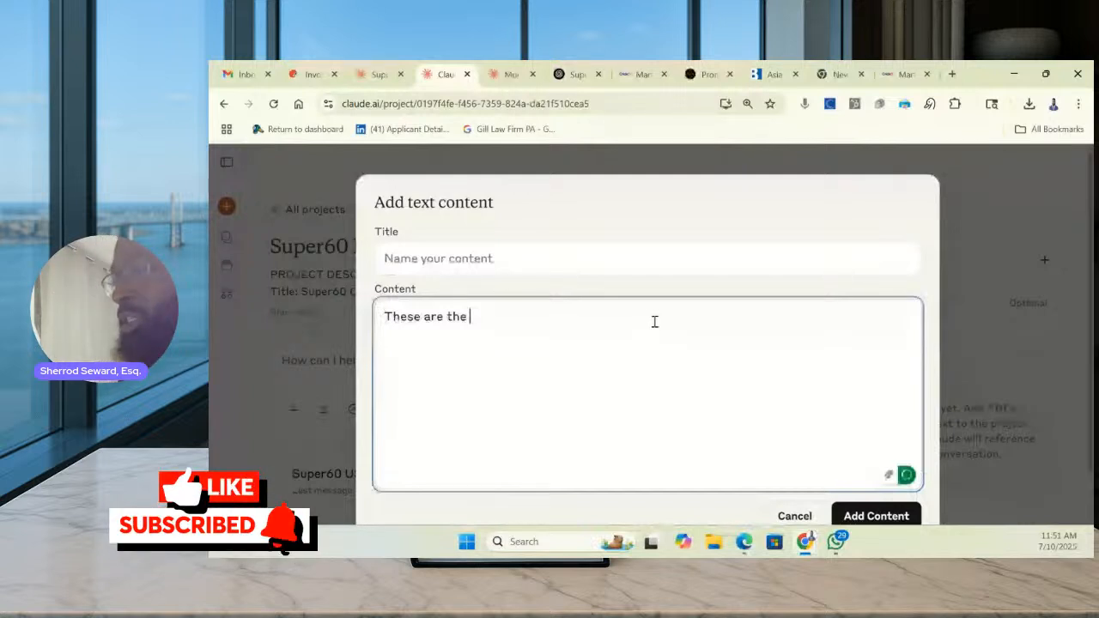
text(persons that are already approved for visas )
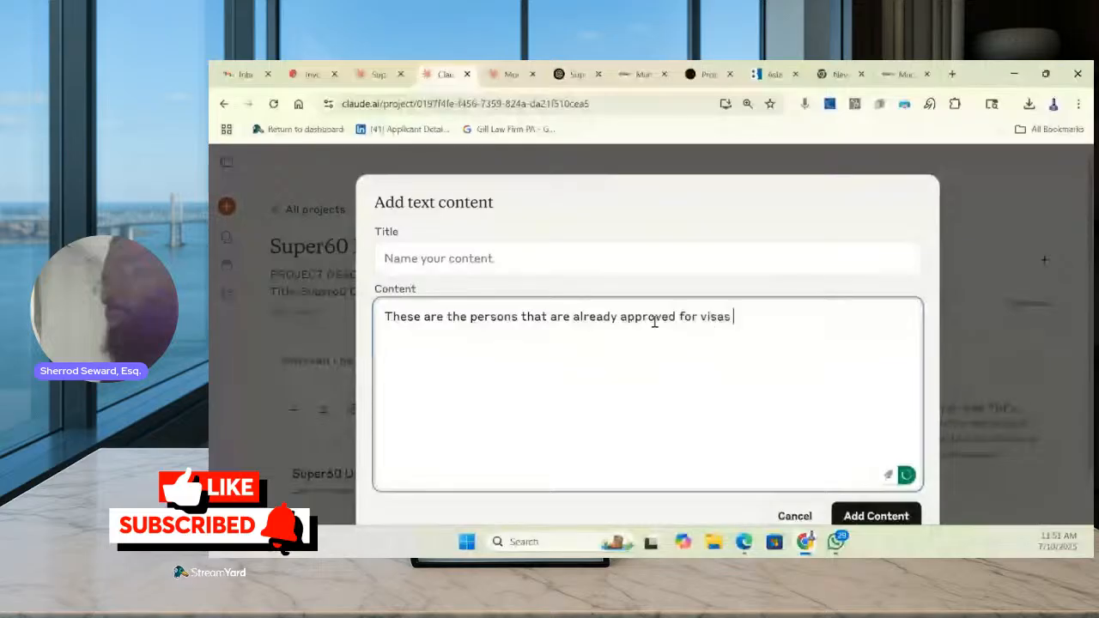
text(-)
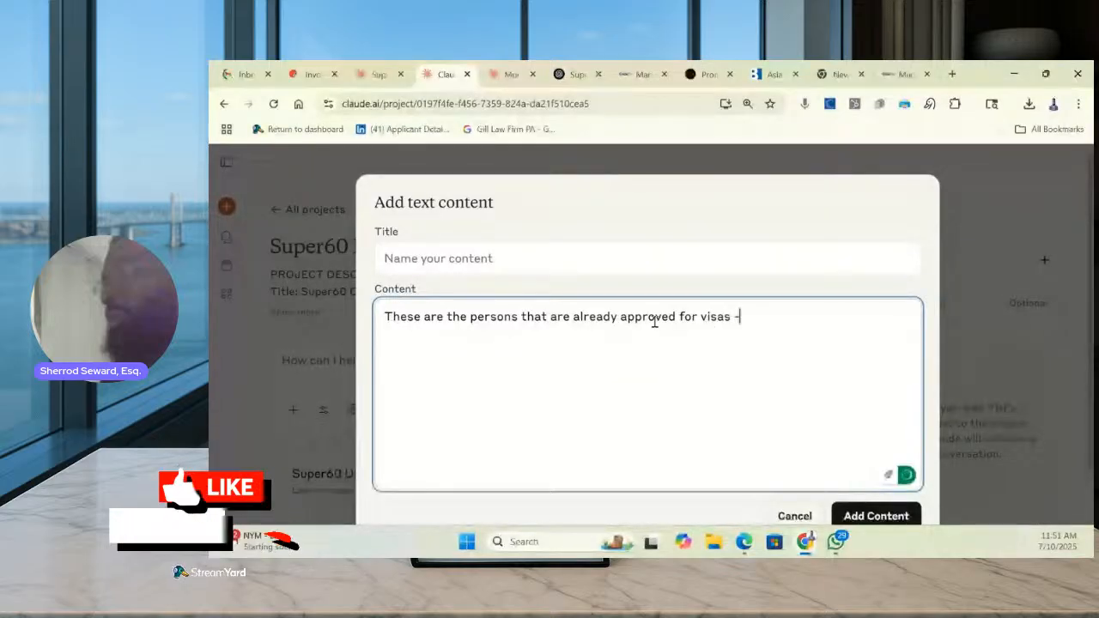
text( pa)
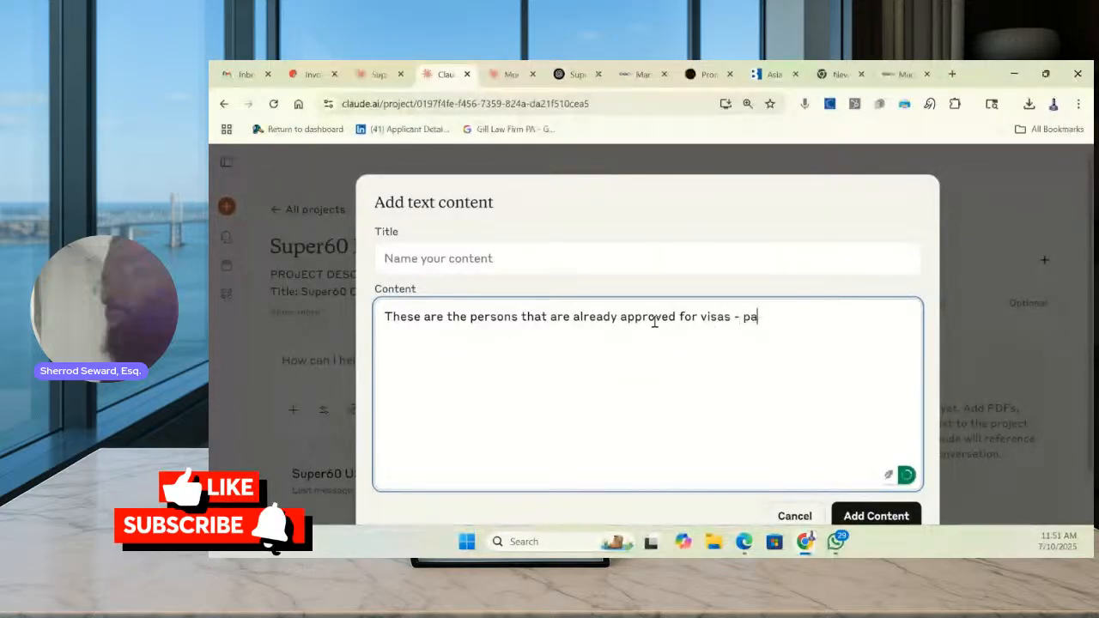
text(y attention to which ones are P-1)
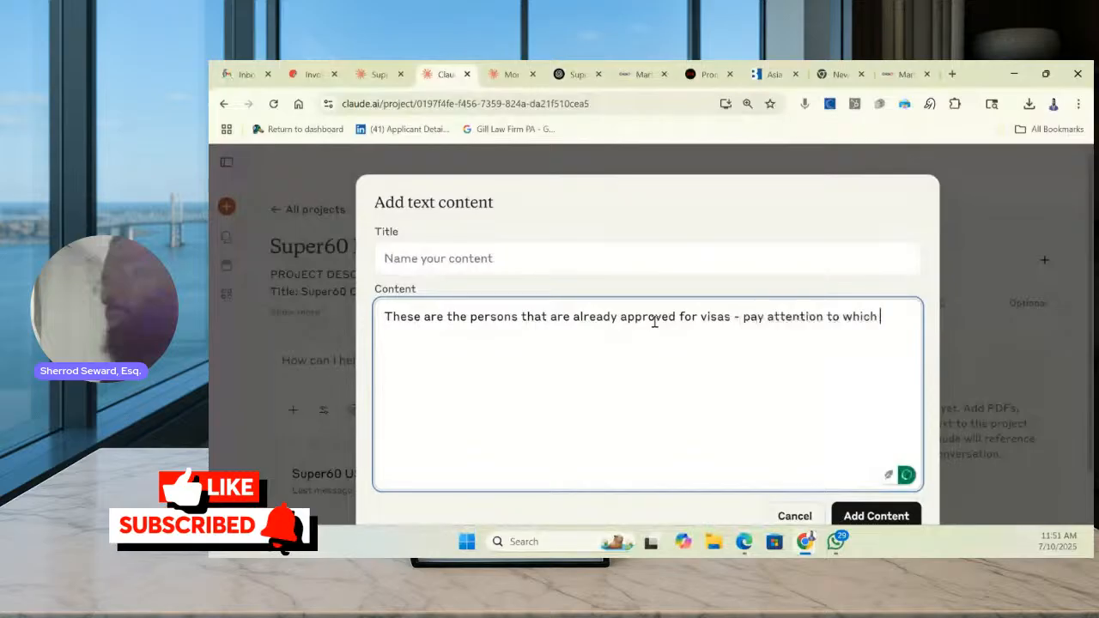
key(BackSpace)
key(BackSpace)
key(BackSpace)
text(O-1 versus)
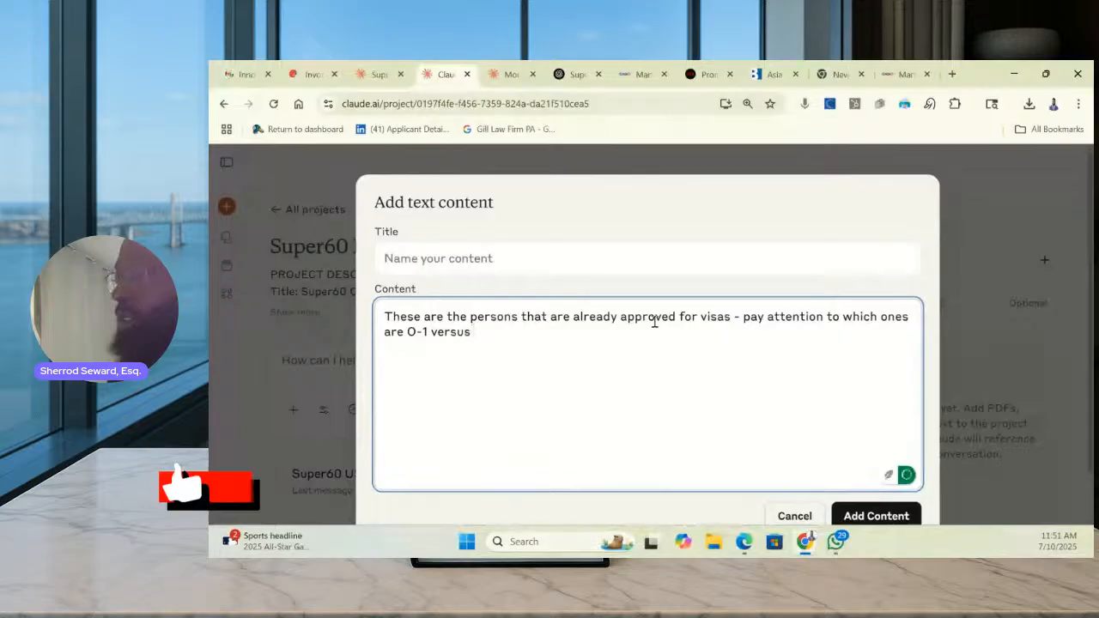
text( O-2 visas - the O-2)
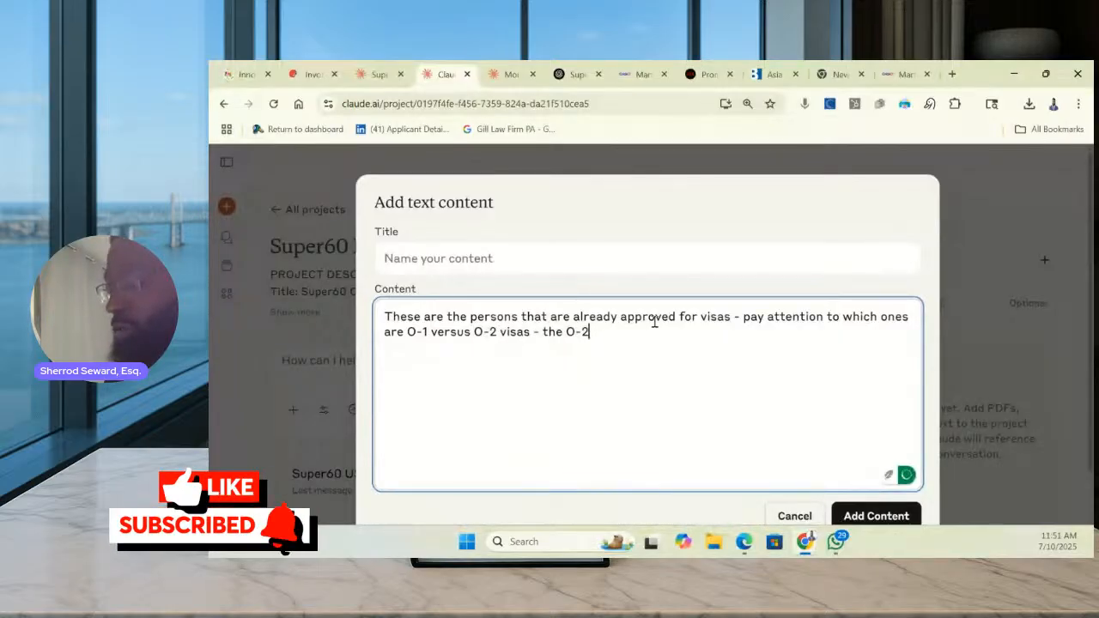
Continue the note with "the O-2 visas will likely not be valid if the O-1 persons is not also in the tournament" and paste the approved-persons list
text( visas will)
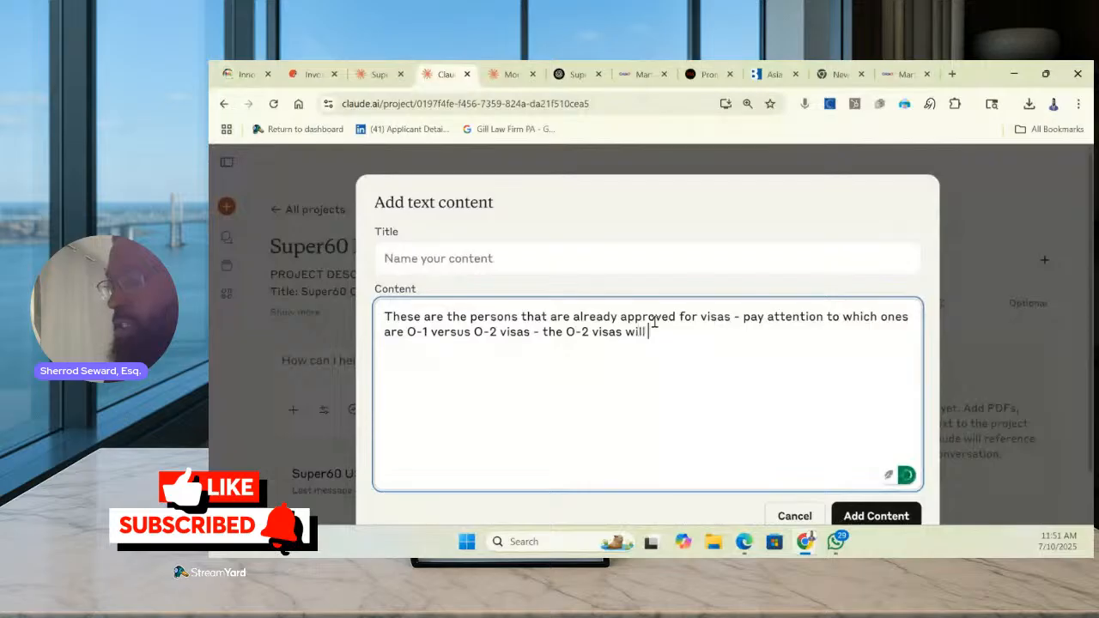
text( likely not be valid if the O)
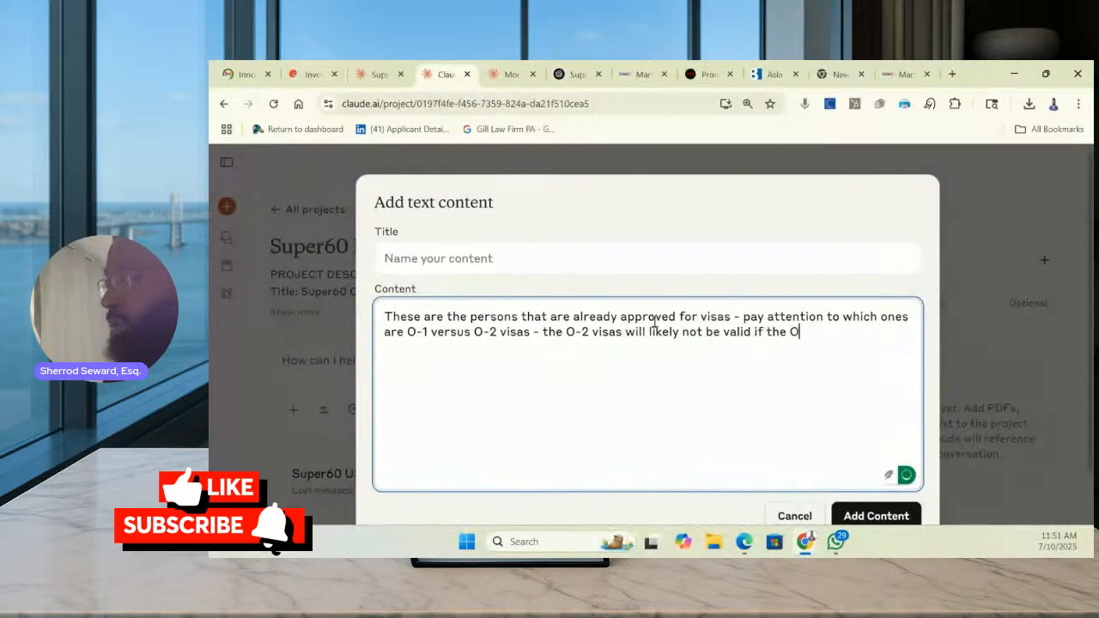
text(-1 persons is not)
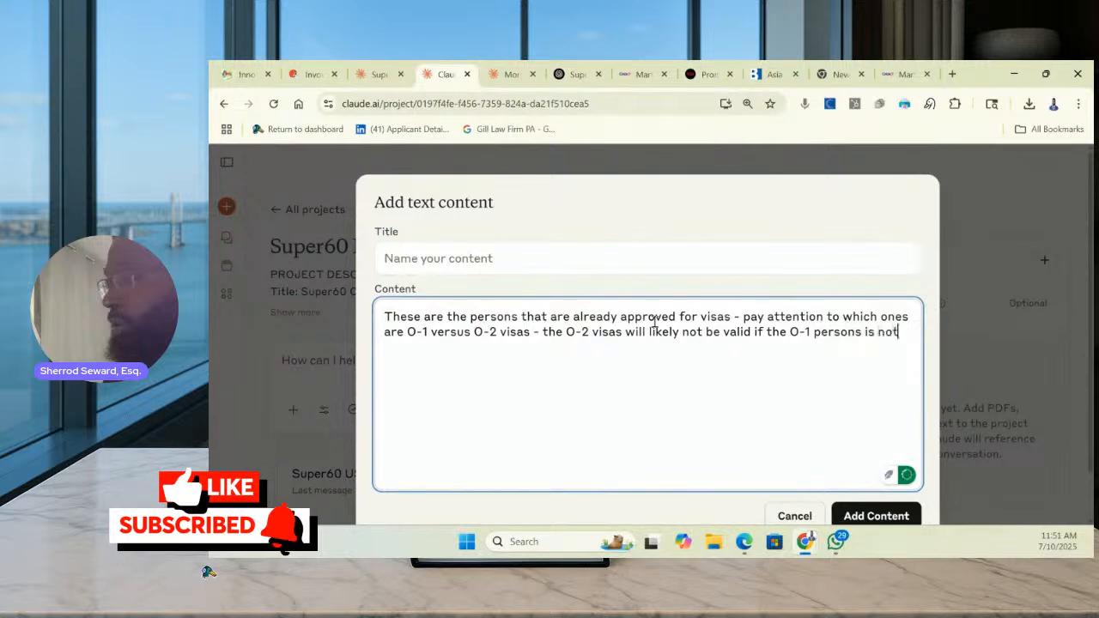
text( also in the tourname)
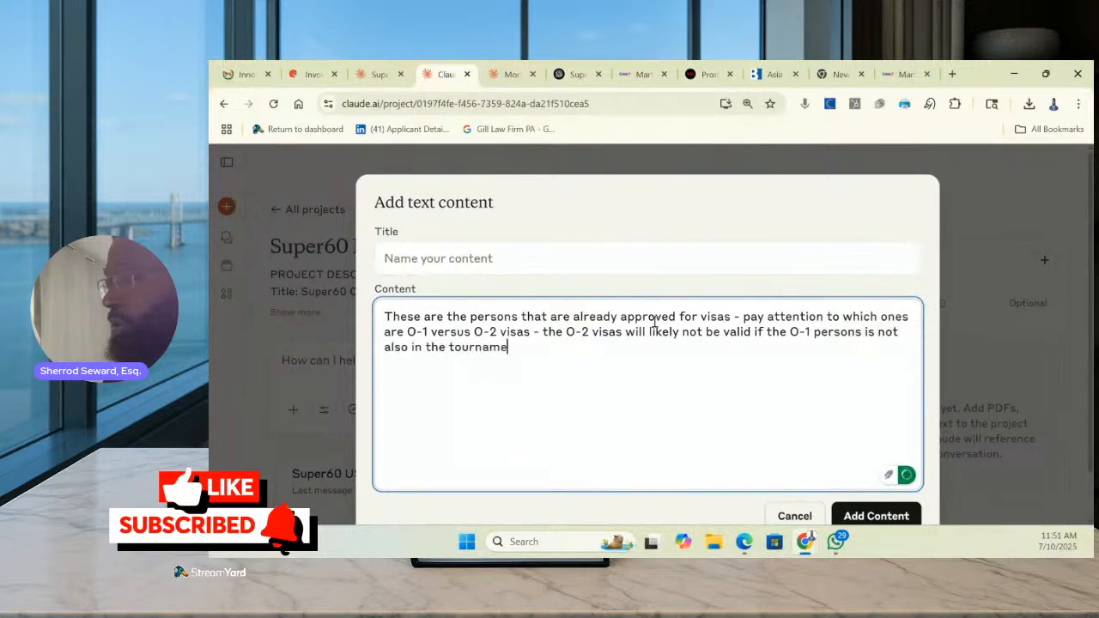
text(nt -)
key(ctrl+v)
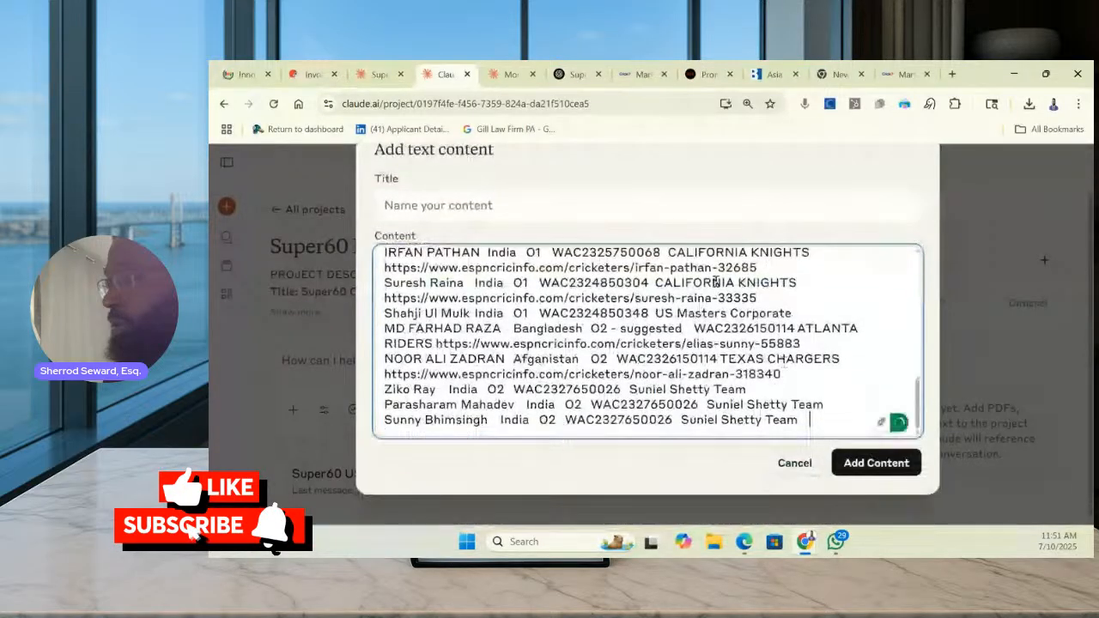
Title the text note "Previously approved persons" and add it to the project knowledge
click(759, 206)
text(Pre)
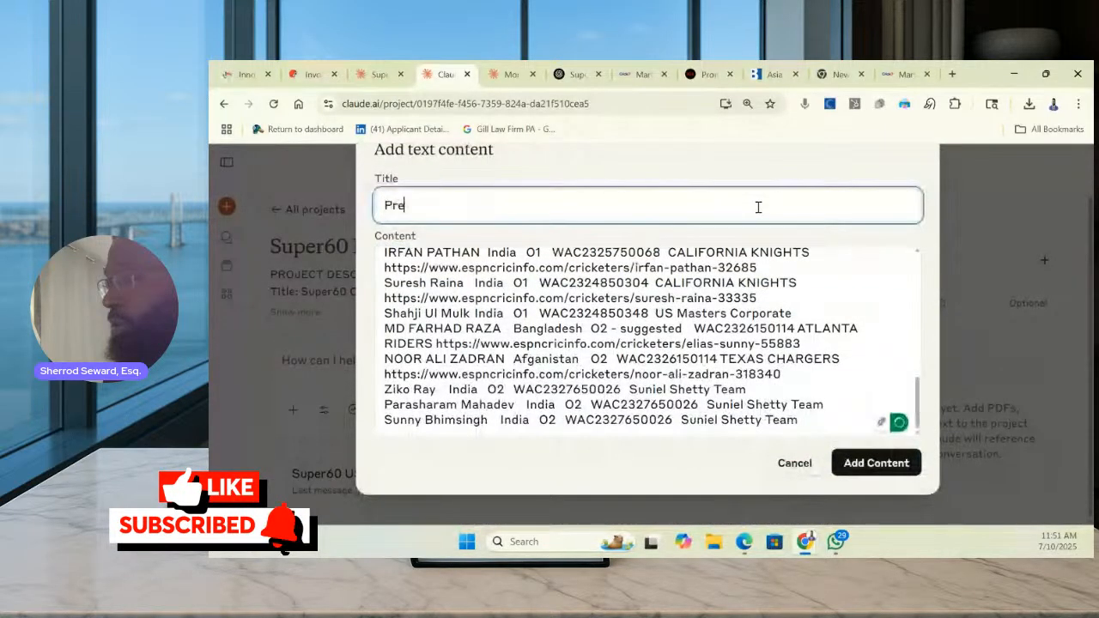
text(viously approved)
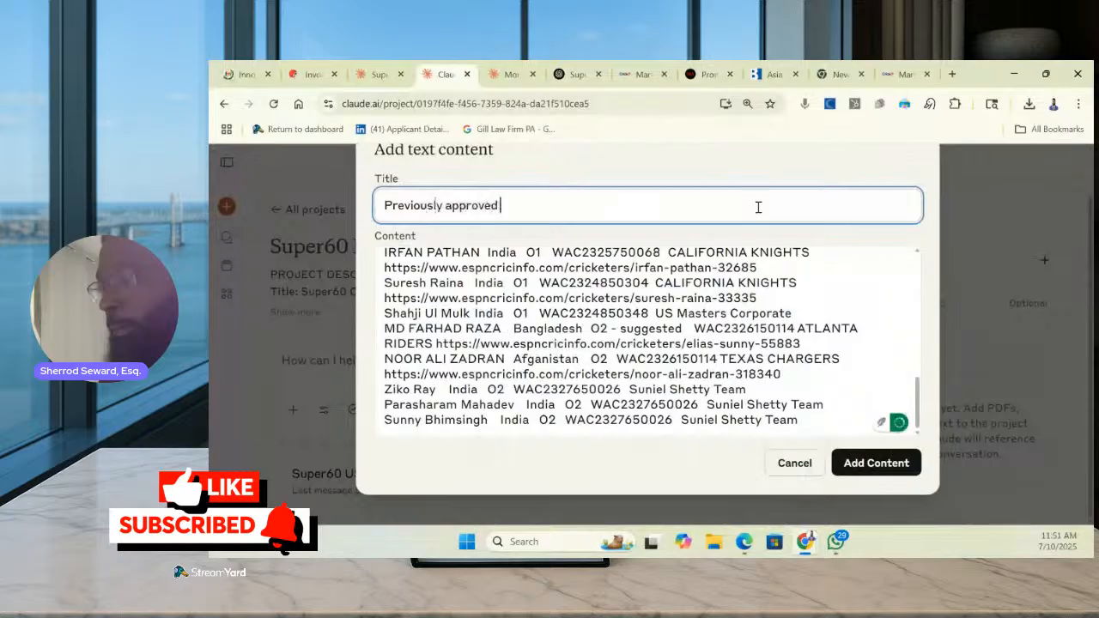
text( persons)
click(876, 463)
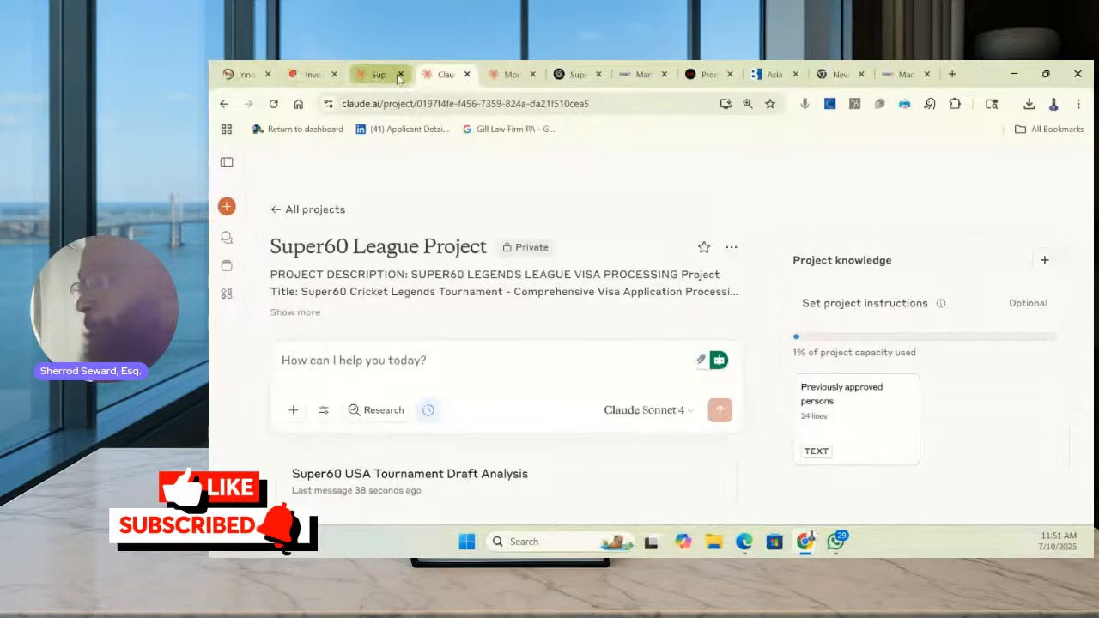
Copy the full Super60 Legends League Comprehensive Visa Project reply from the Morrisville Cricket Event Inquiry chat
click(494, 76)
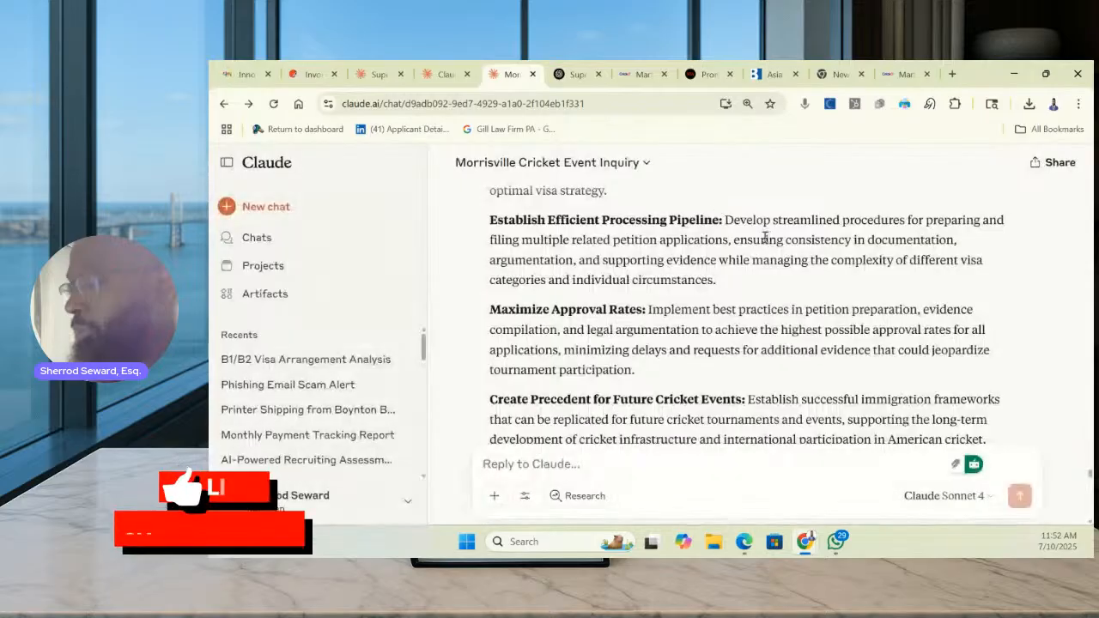
scroll(662, 242, up, 15)
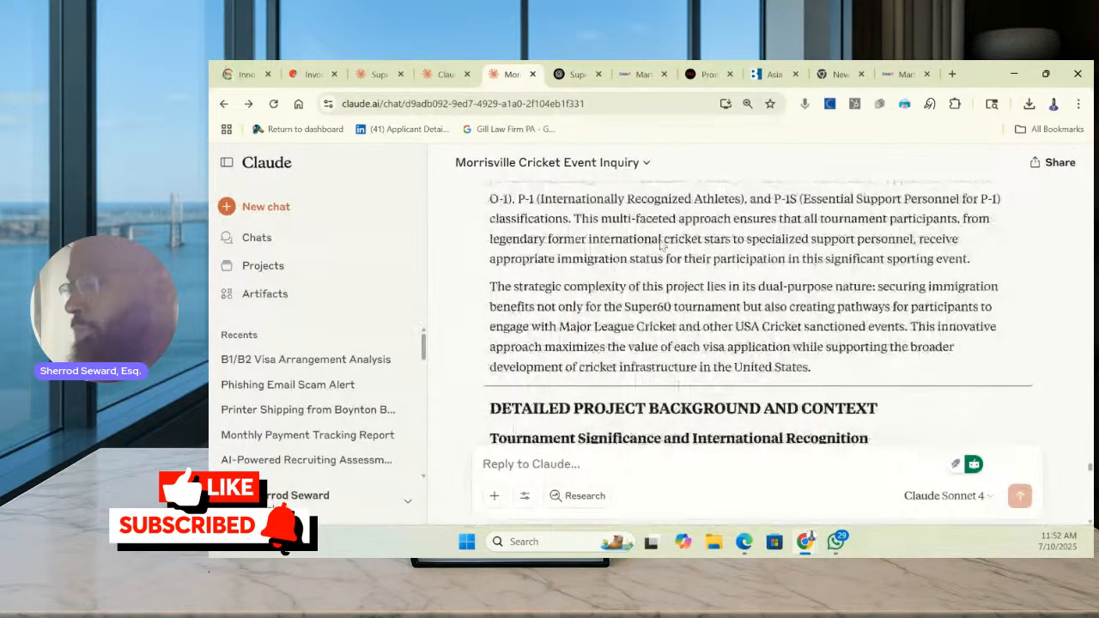
scroll(663, 245, up, 1)
scroll(663, 247, up, 5)
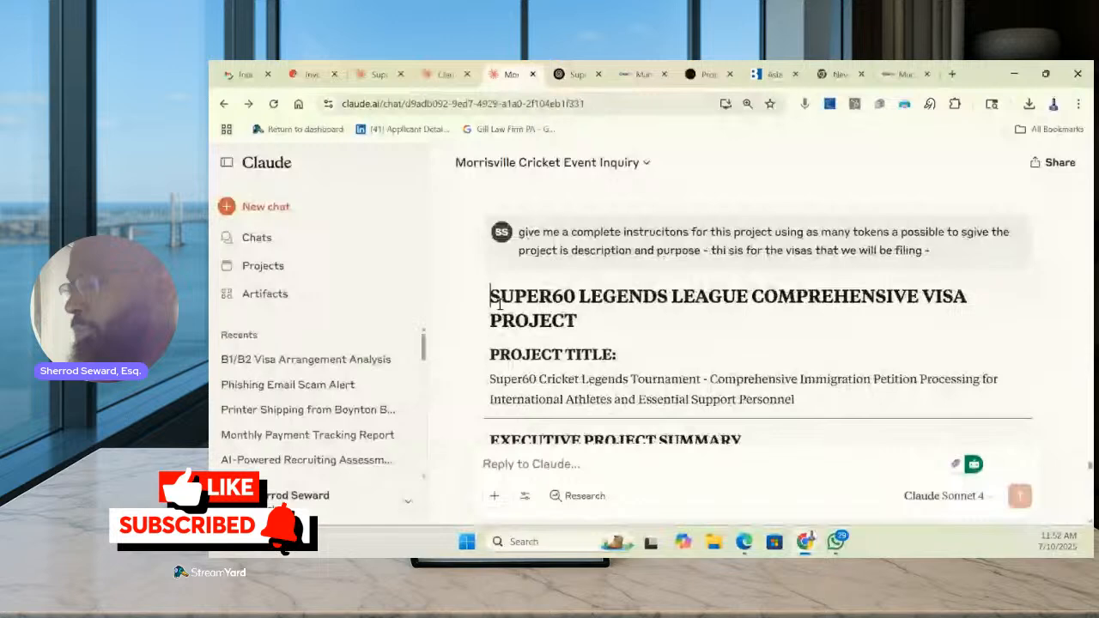
drag(491, 296, 581, 378)
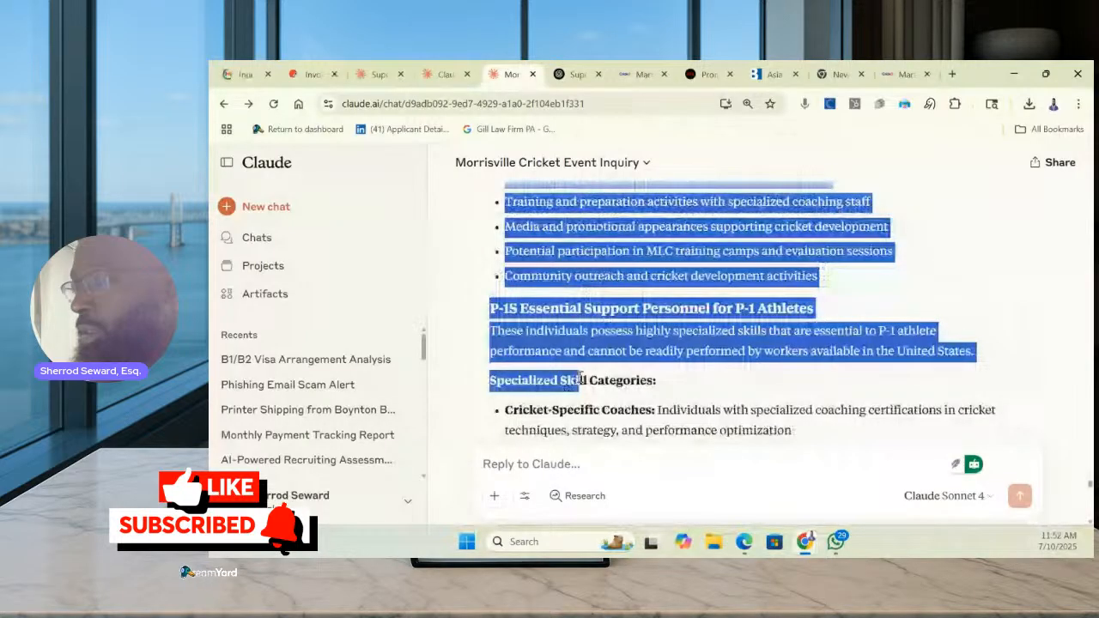
drag(581, 378, 589, 367)
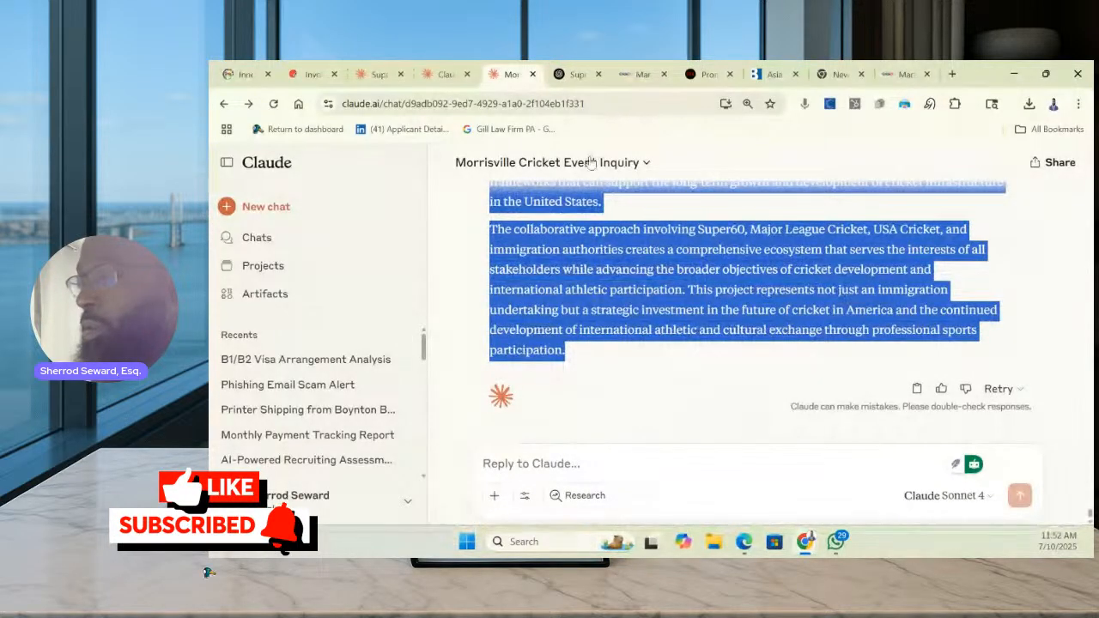
Set the copied comprehensive visa project text as the Super60 League Project's instructions and save them
click(446, 74)
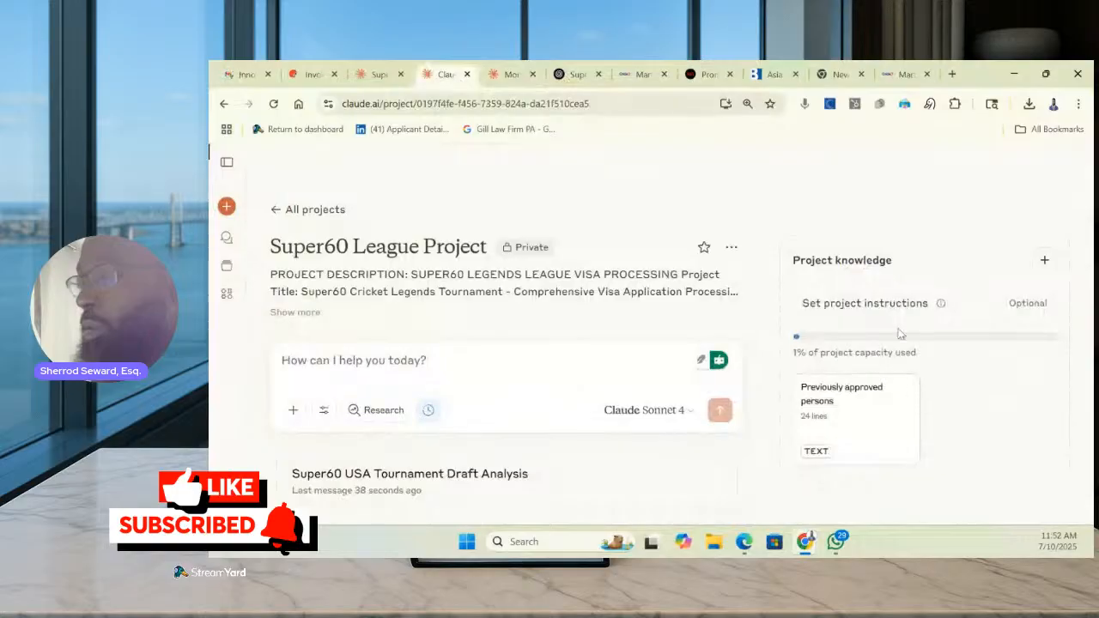
click(945, 307)
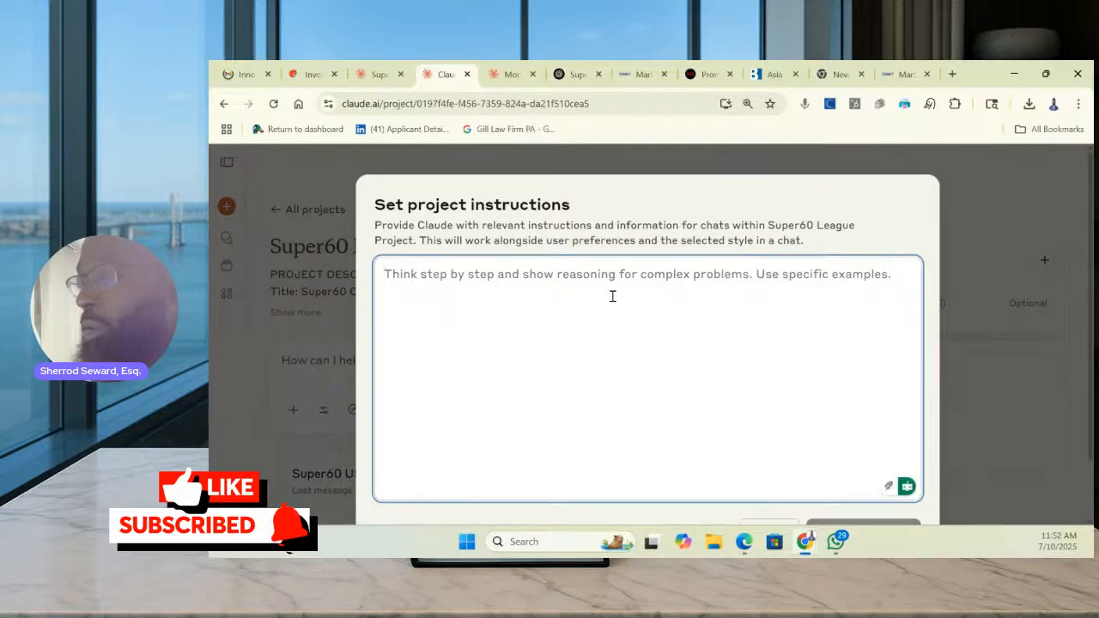
key(ctrl+v)
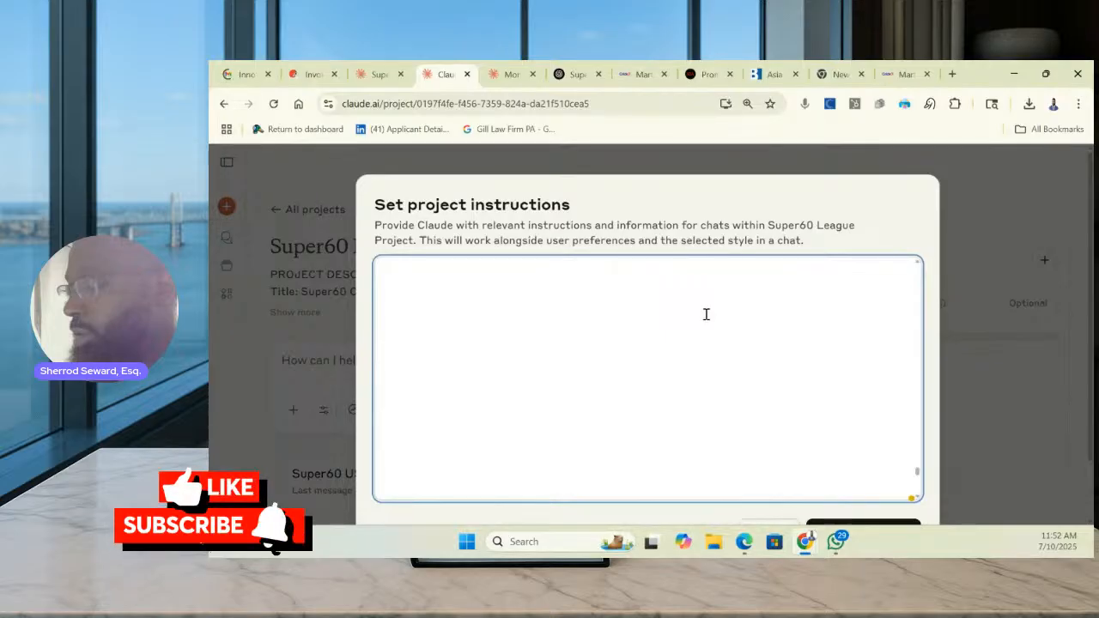
click(856, 444)
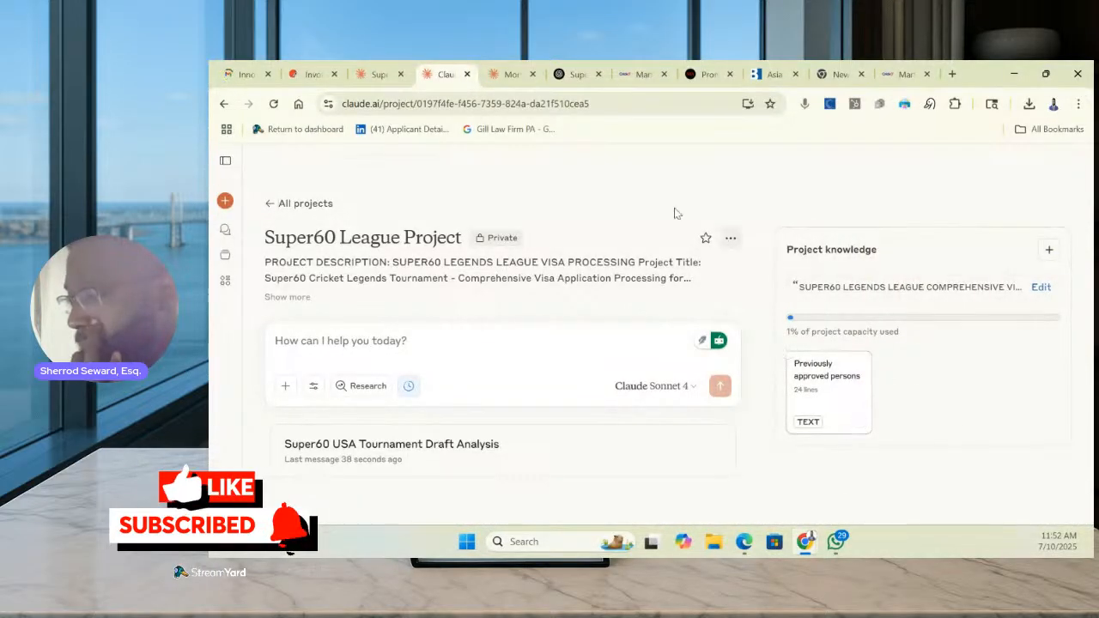
Copy the full player analysis document from the Super60 USA Tournament Draft Analysis chat and review its player tables and visa recommendations
click(377, 75)
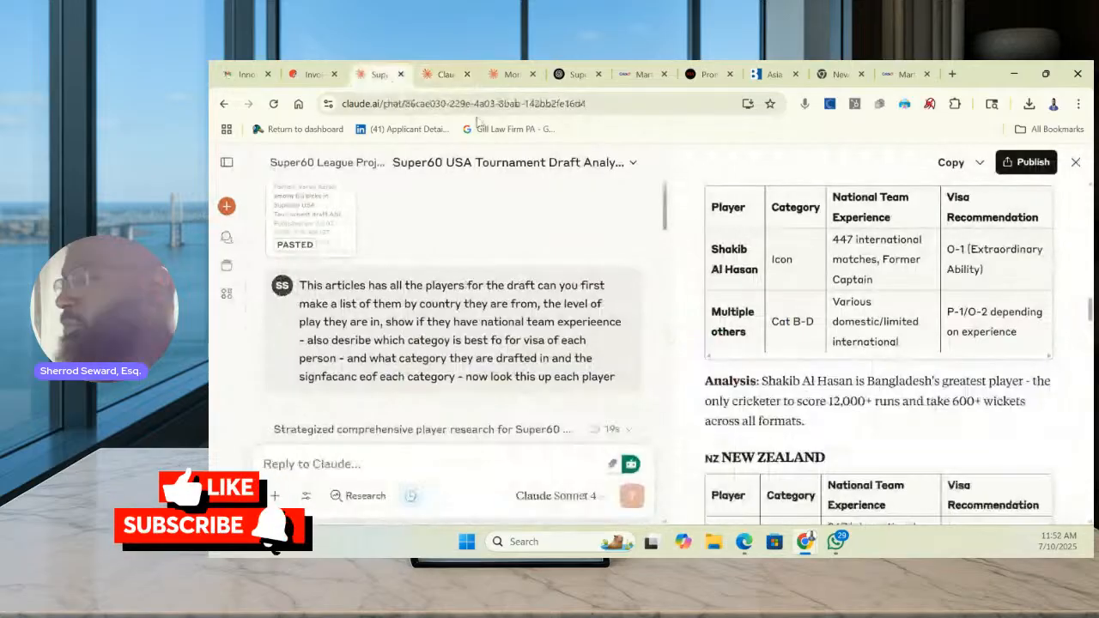
click(951, 162)
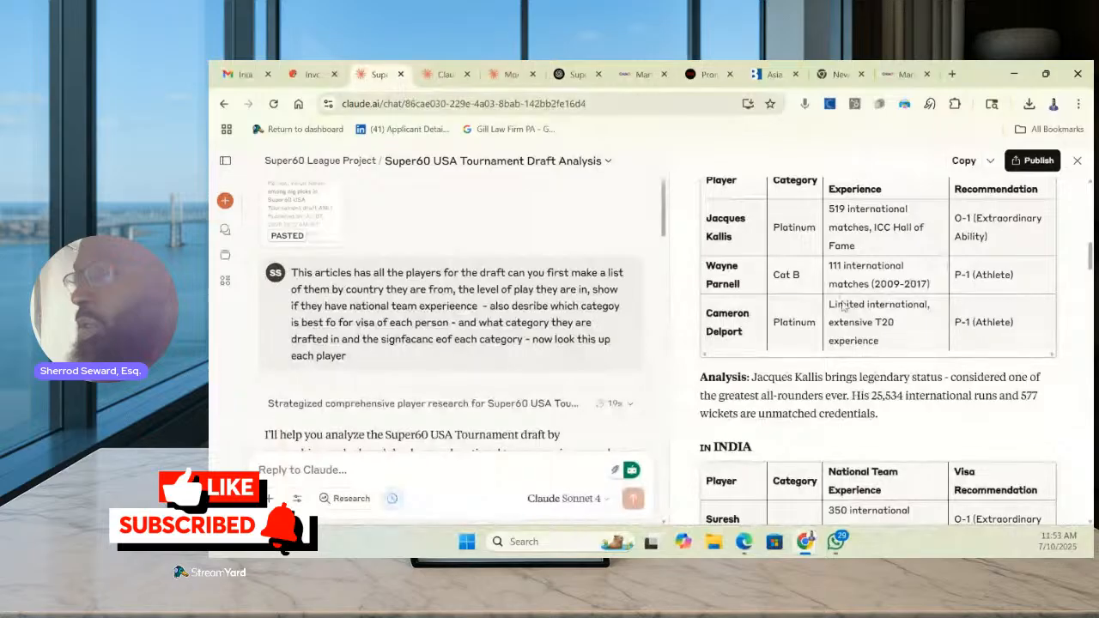
scroll(846, 316, down, 3)
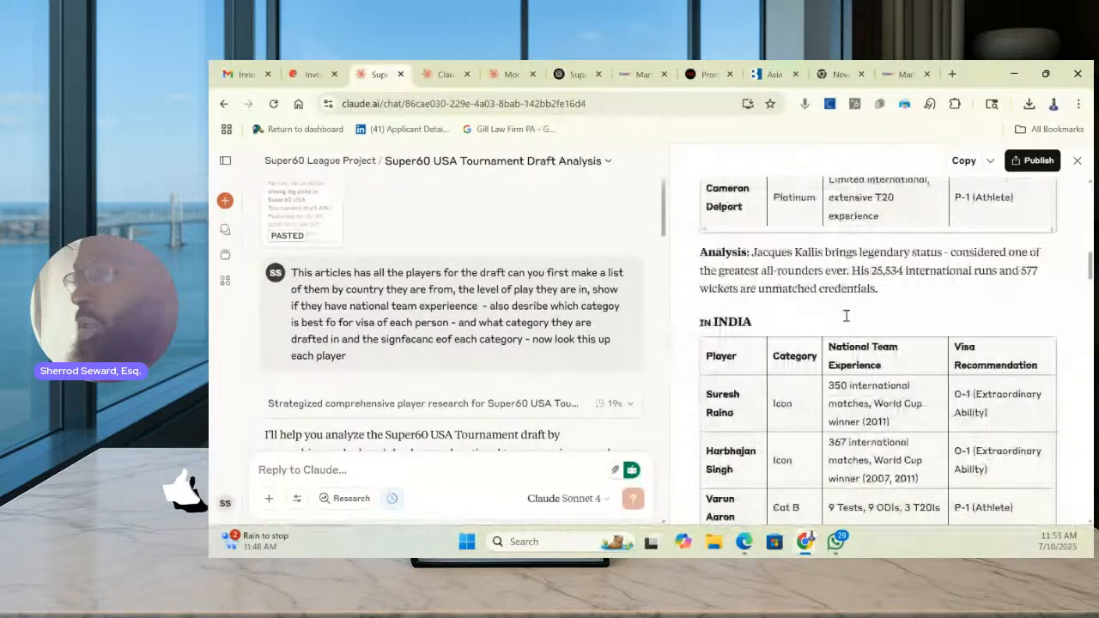
scroll(846, 316, down, 3)
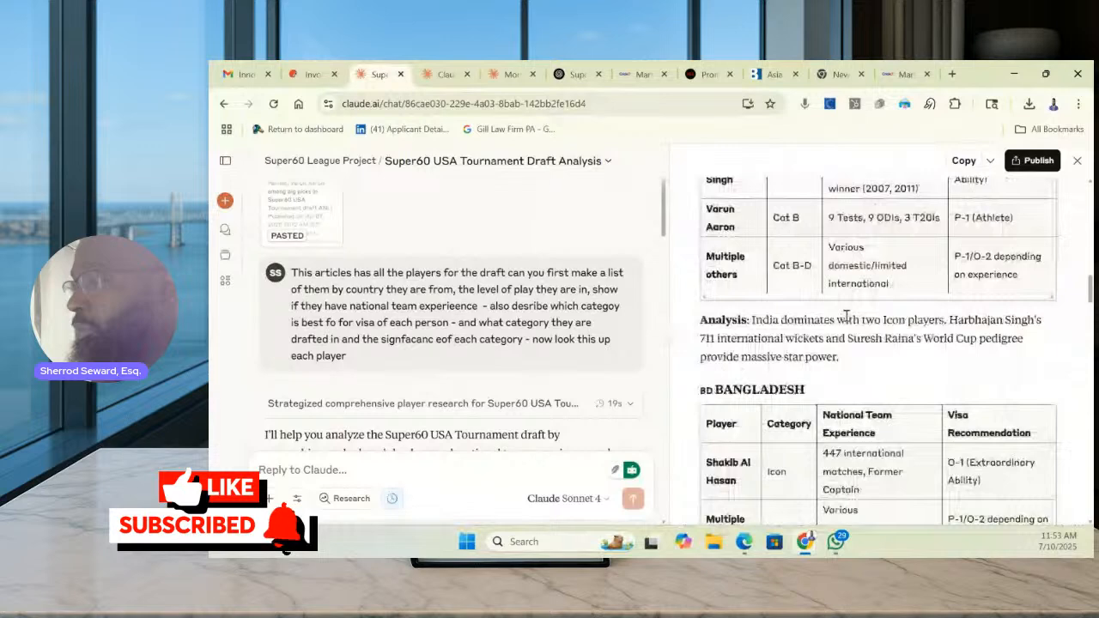
scroll(846, 316, down, 5)
scroll(845, 316, down, 6)
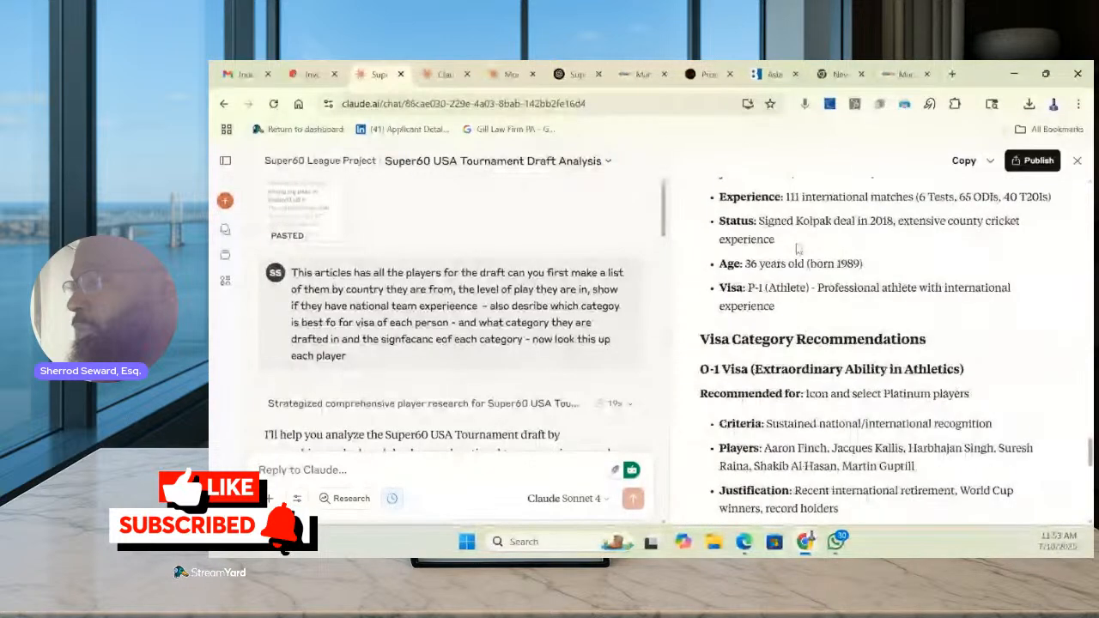
Create a new text entry in the Super60 League Project's knowledge and paste the copied player analysis as its content
click(445, 75)
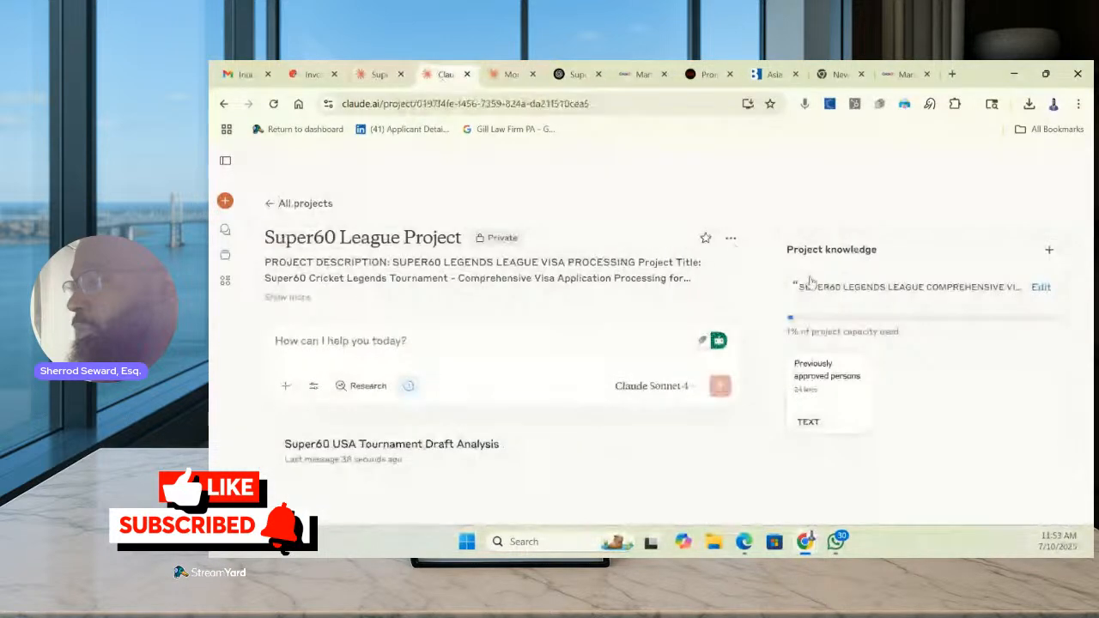
click(498, 76)
click(441, 75)
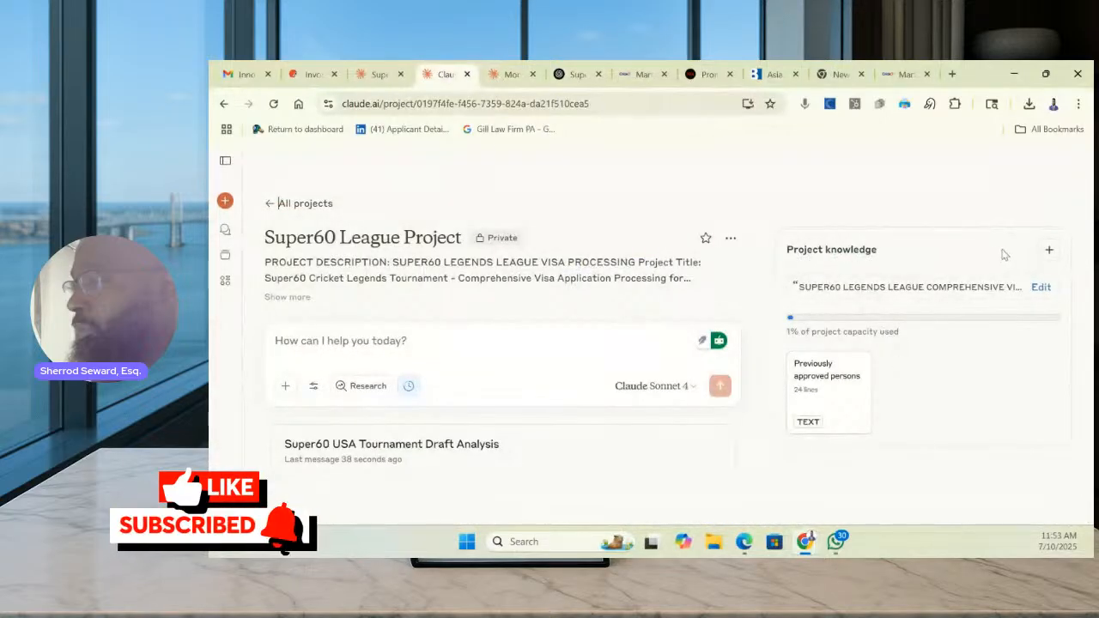
click(1048, 251)
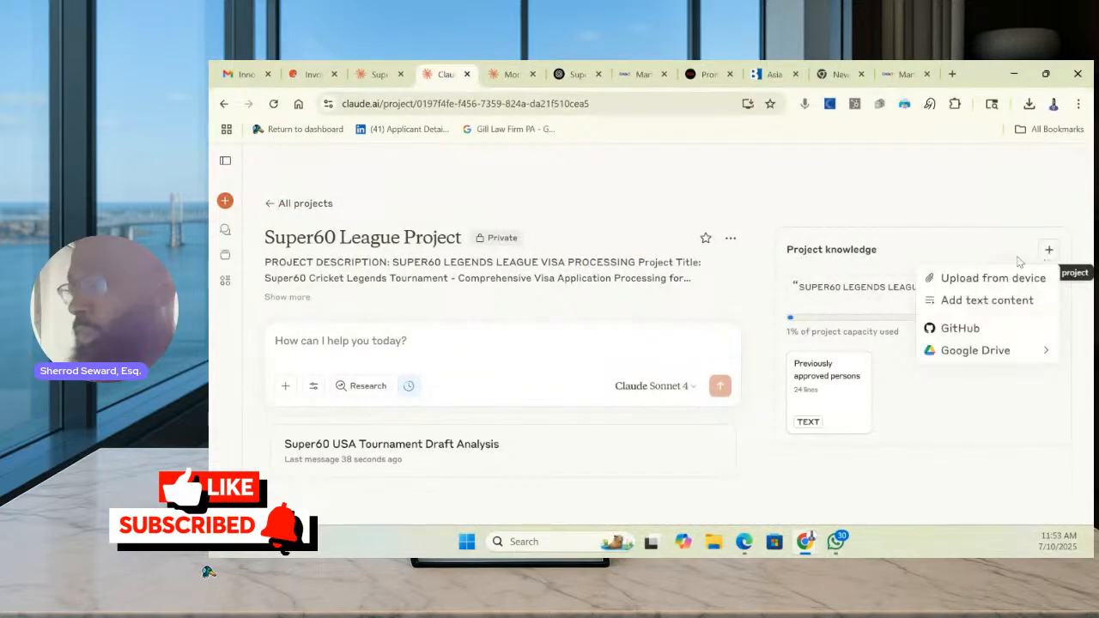
click(987, 299)
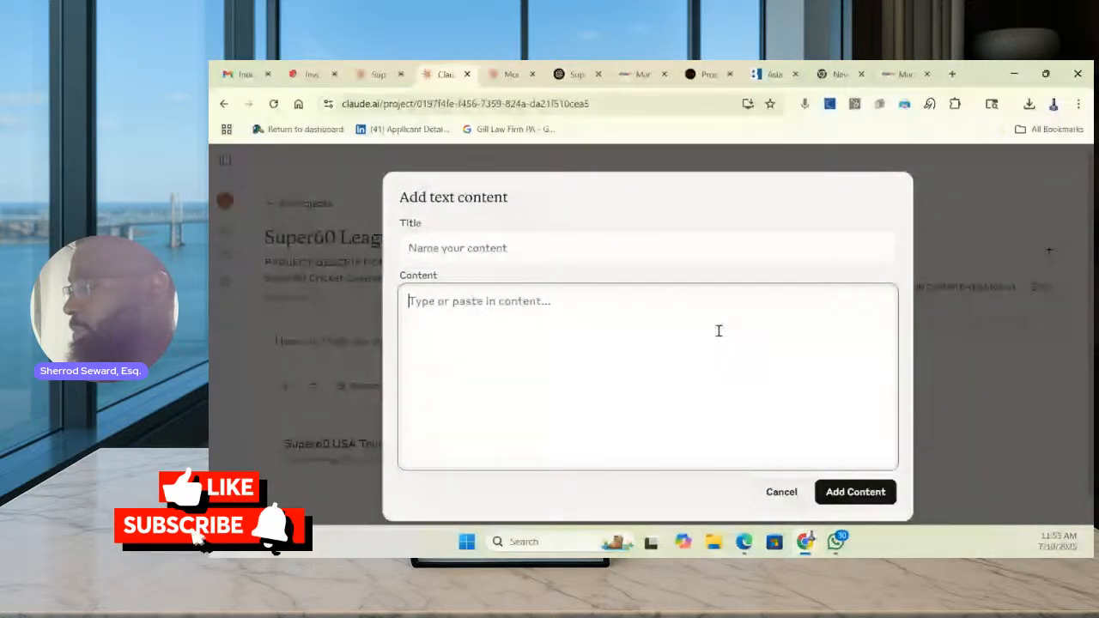
key(ctrl+v)
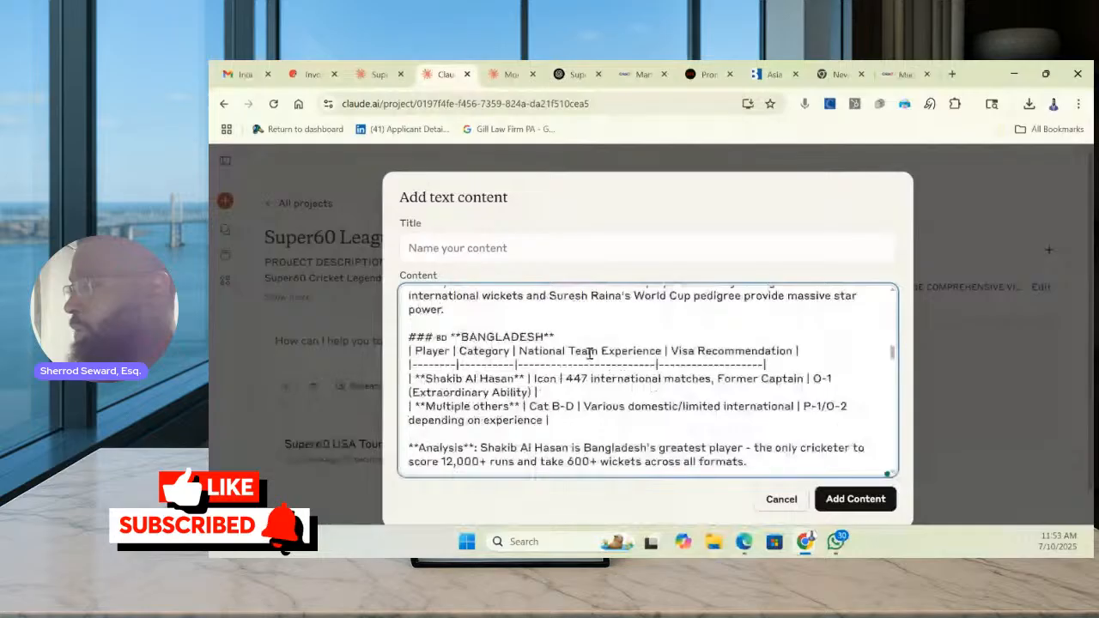
Title the text entry "This is the roster of players as we know right now" and add it to the project knowledge
click(478, 249)
text(This is the roster )
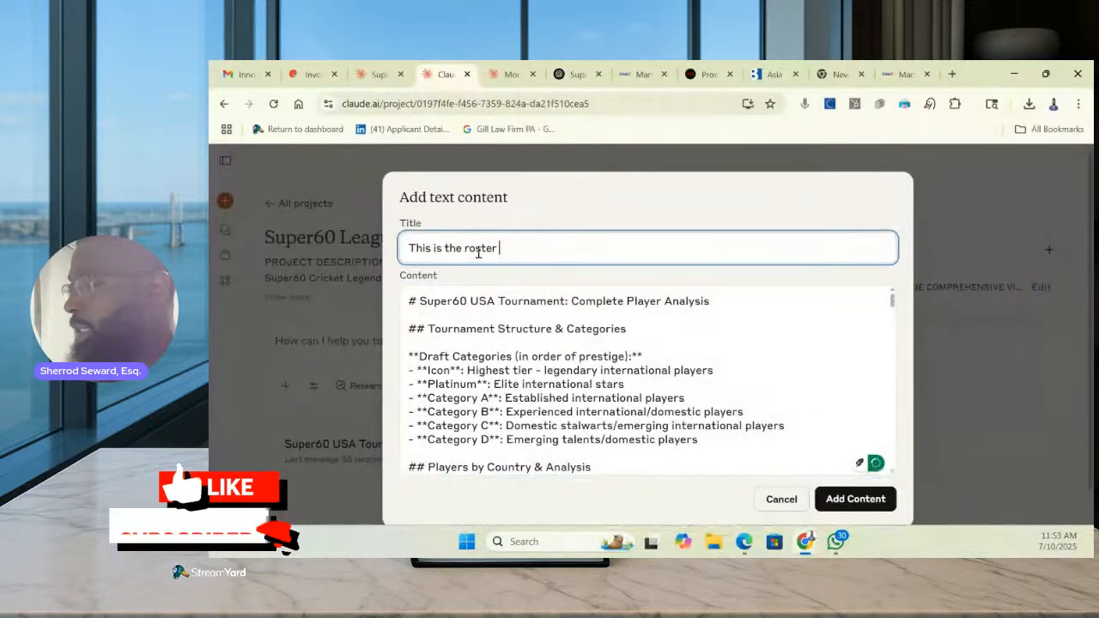
text(of players as)
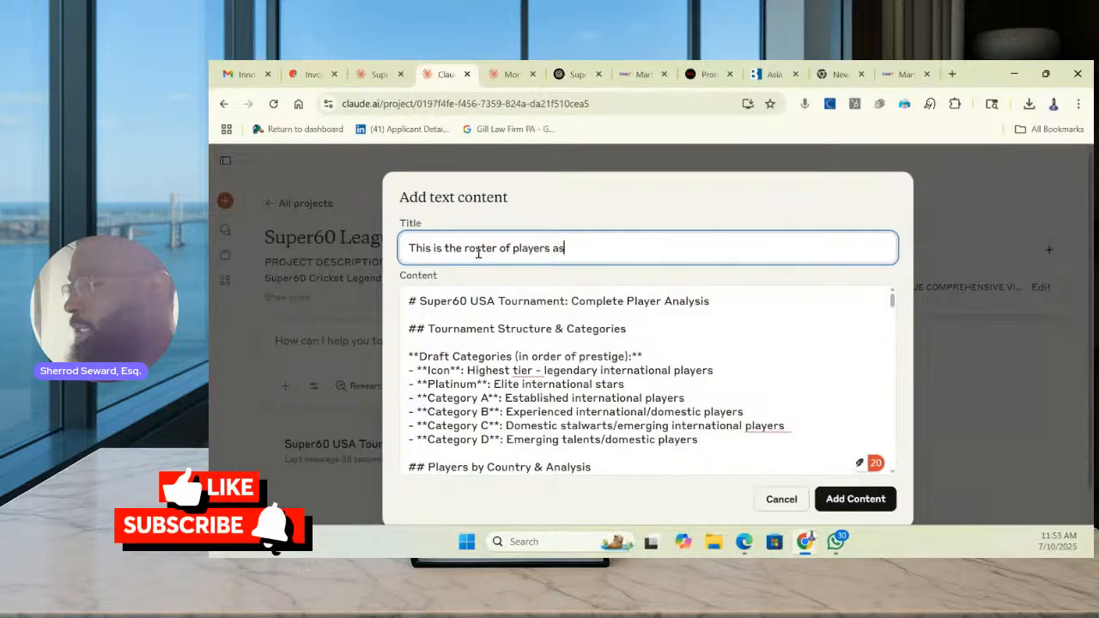
text( we jnow it t)
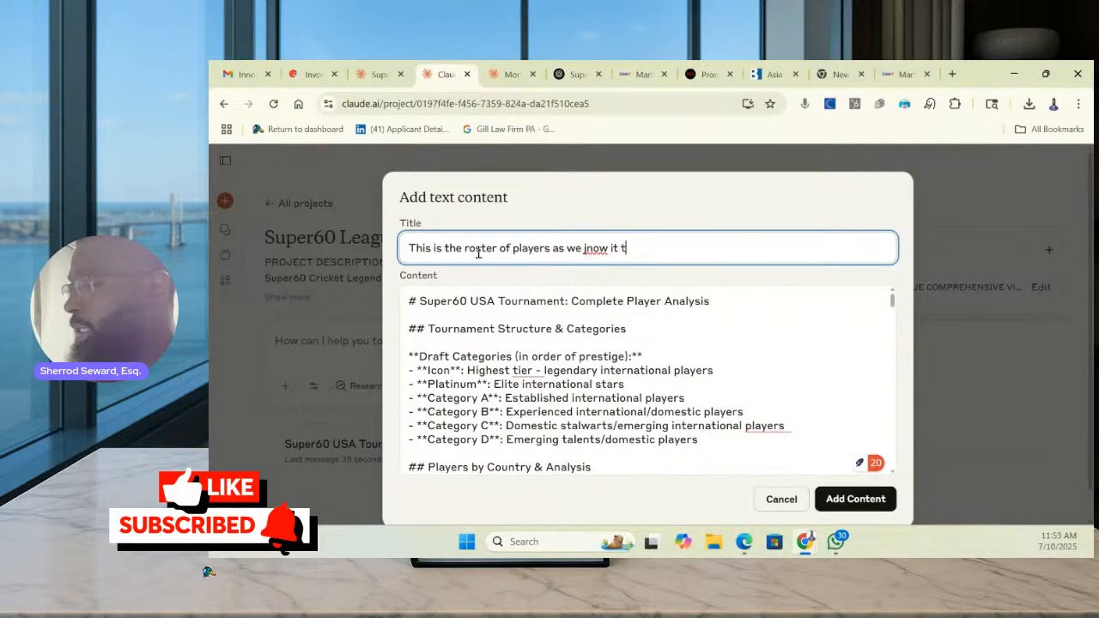
text(o be true)
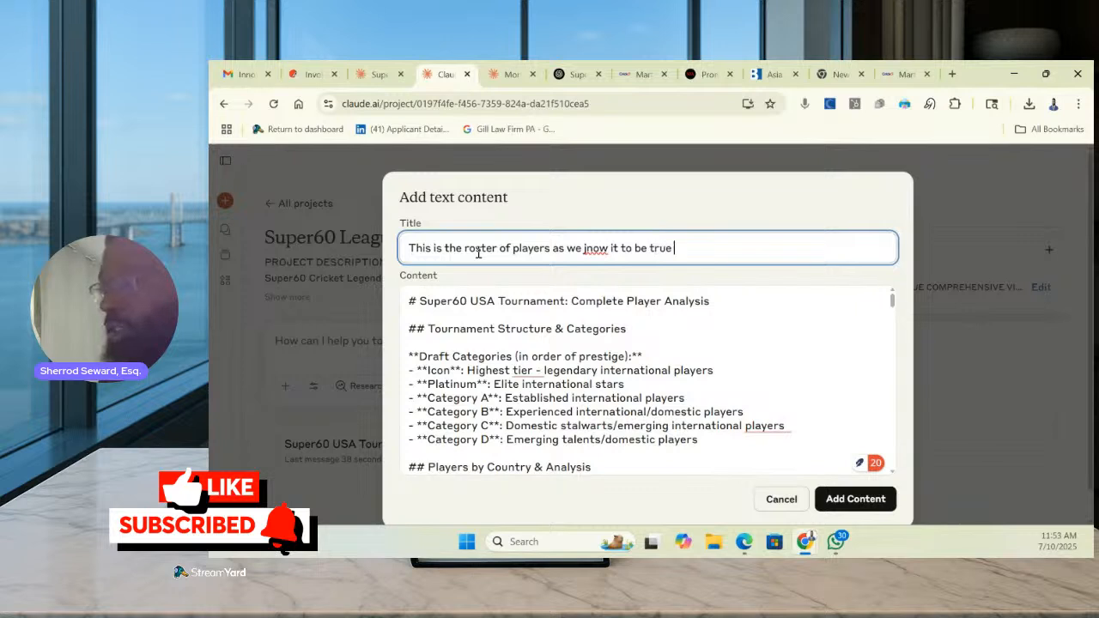
key(BackSpace)
key(BackSpace)
key(BackSpace)
key(BackSpace)
key(BackSpace)
key(BackSpace)
key(BackSpace)
key(BackSpace)
key(BackSpace)
key(BackSpace)
key(BackSpace)
key(BackSpace)
key(BackSpace)
key(BackSpace)
key(BackSpace)
key(BackSpace)
key(BackSpace)
key(BackSpace)
key(BackSpace)
key(BackSpace)
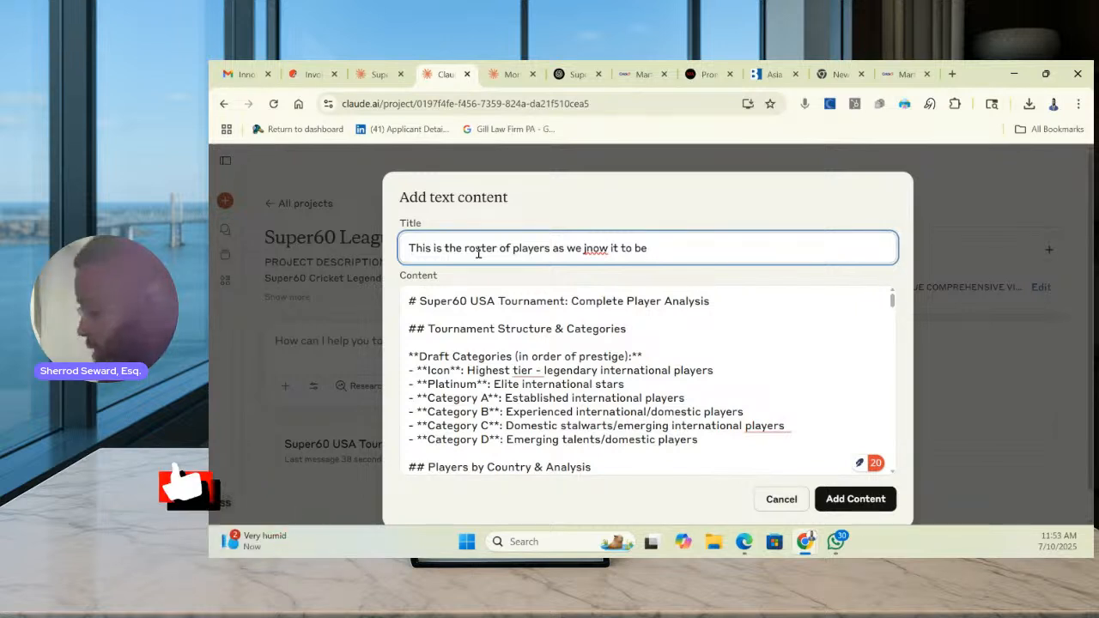
text(wse)
key(BackSpace)
key(BackSpace)
text(e )
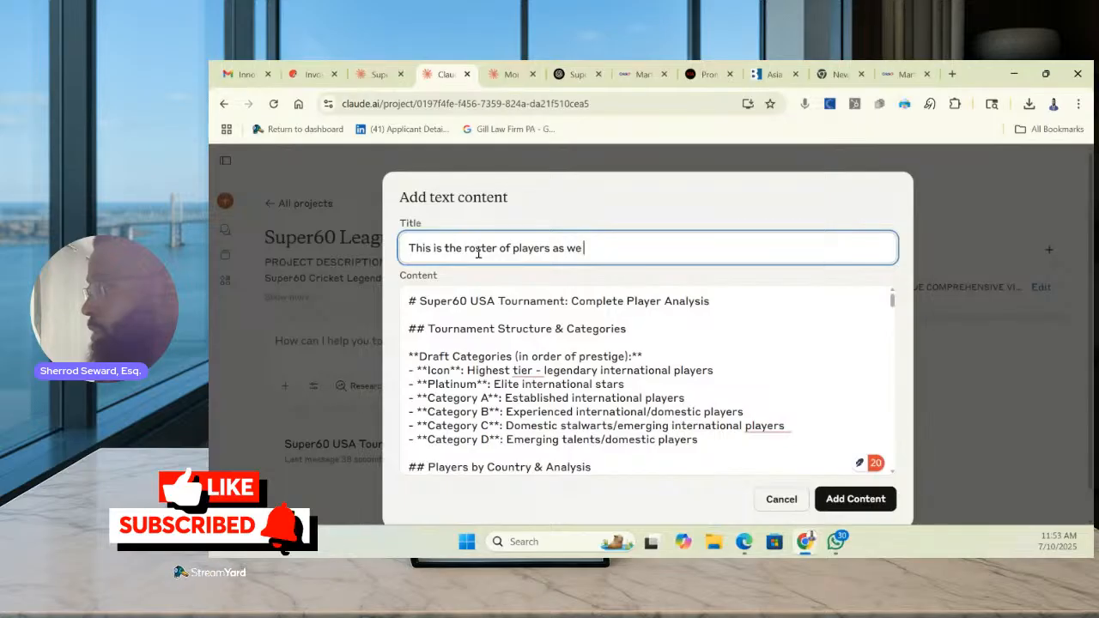
text(know right now)
click(886, 505)
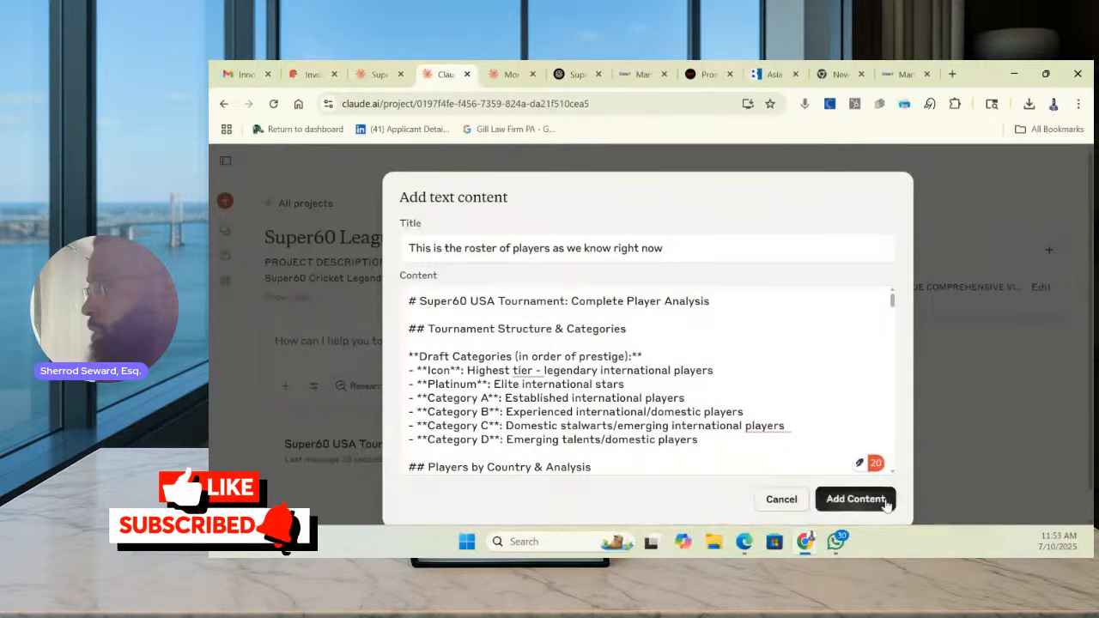
click(886, 504)
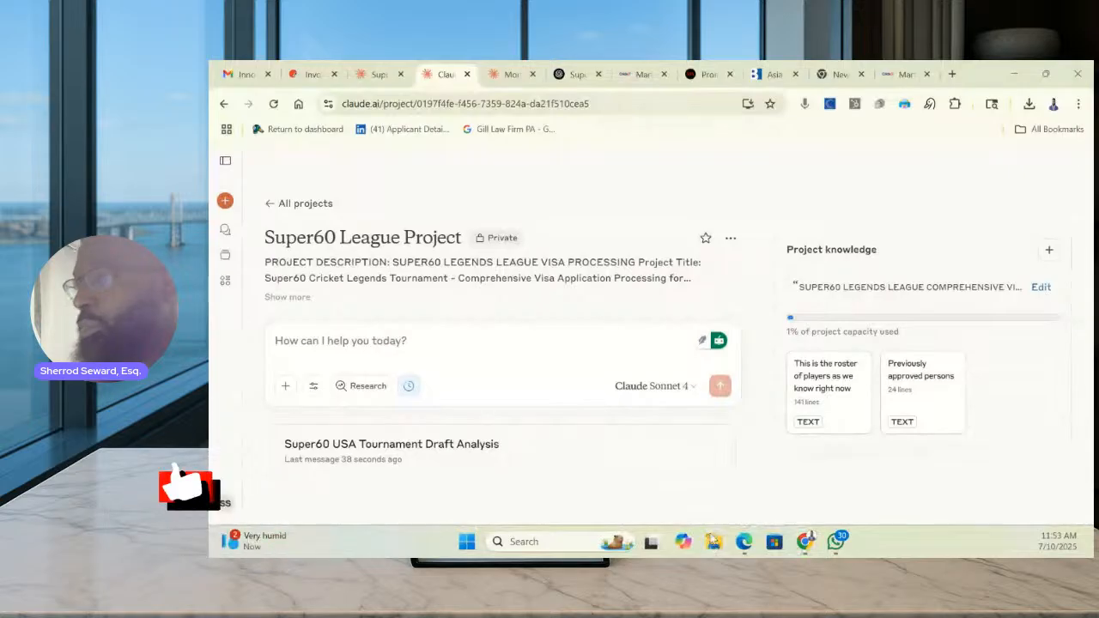
Make a PrintFriendly PDF of the New India Abroad article "Prominent players headline Super60 USA draft picks", dismissing the site's location request
mouse_move(744, 541)
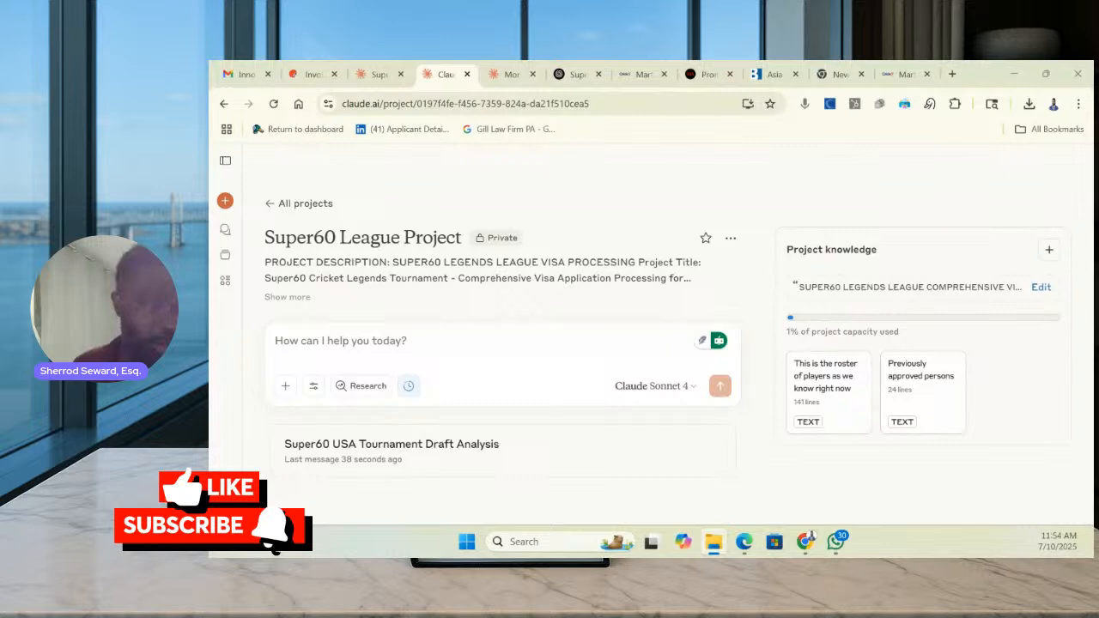
click(573, 75)
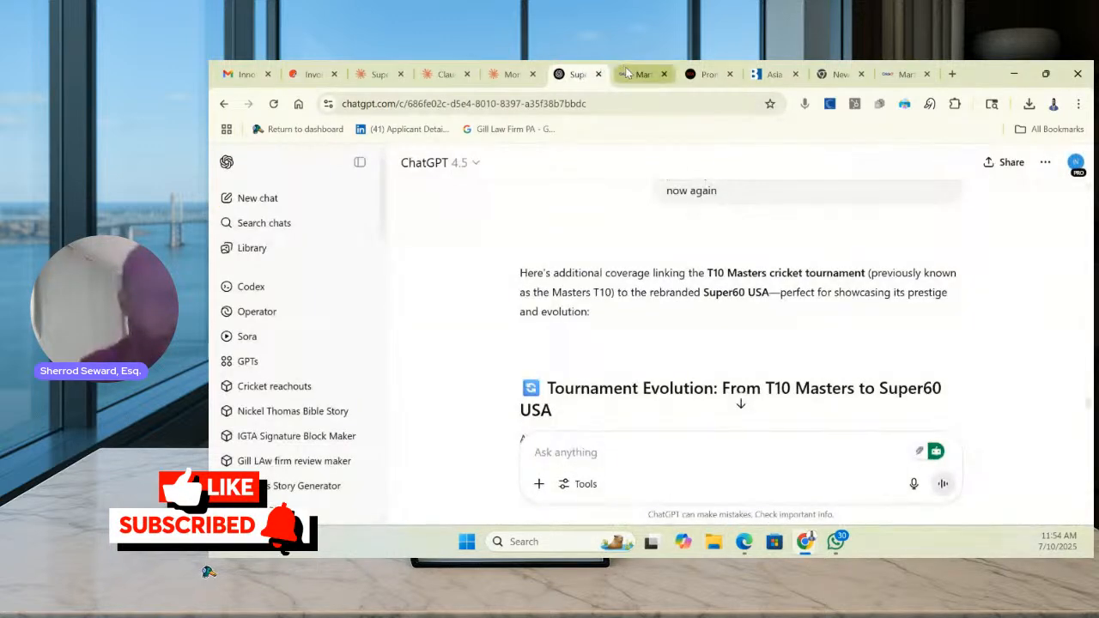
click(628, 74)
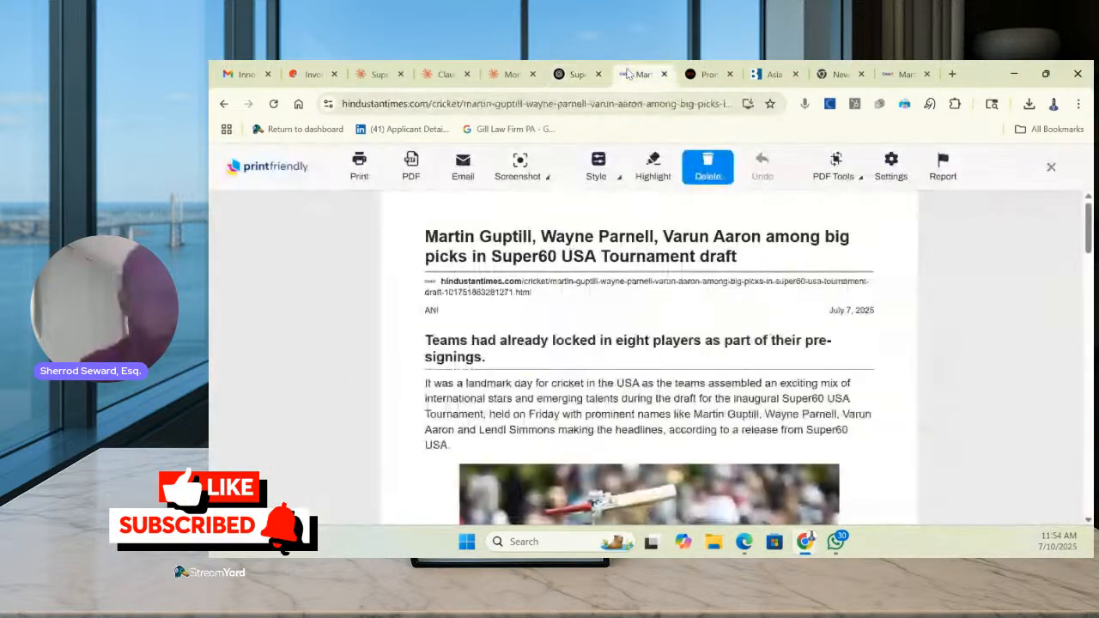
click(709, 74)
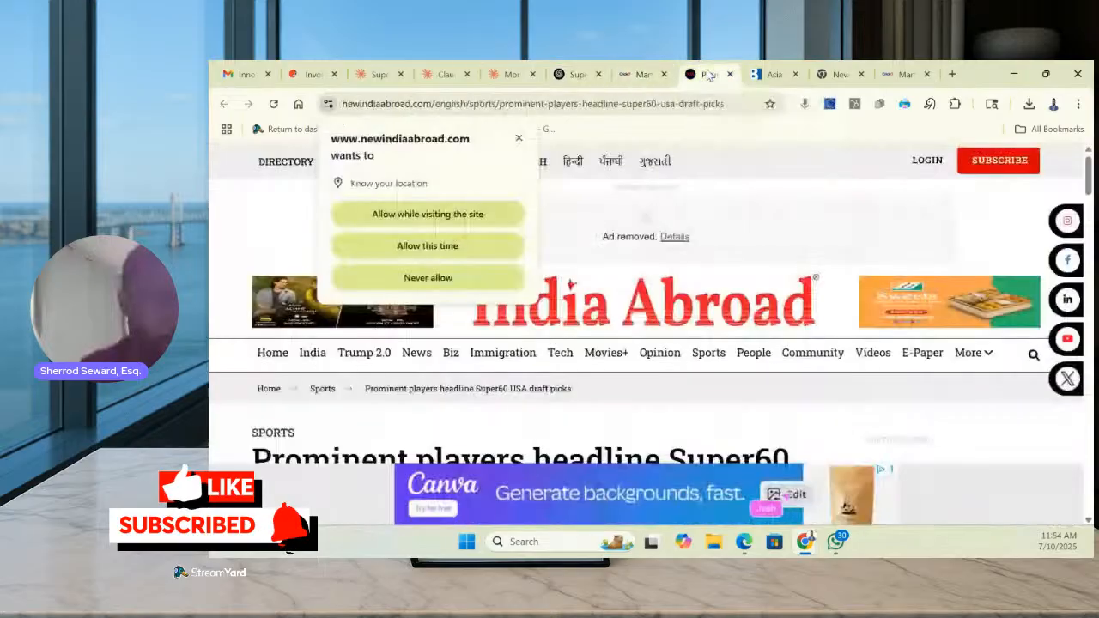
click(518, 137)
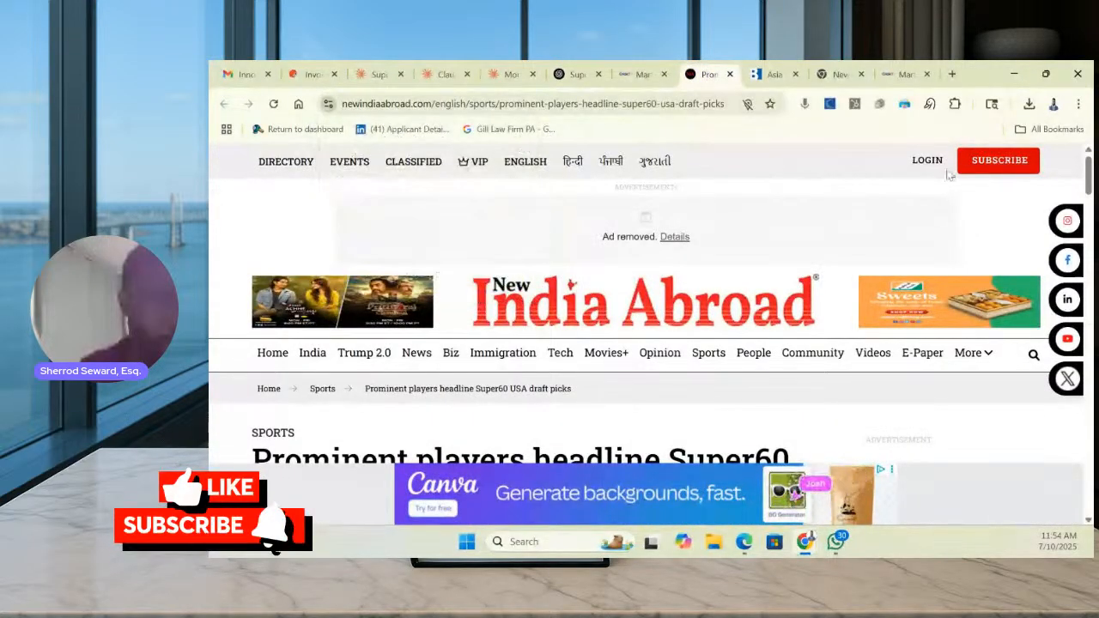
click(905, 104)
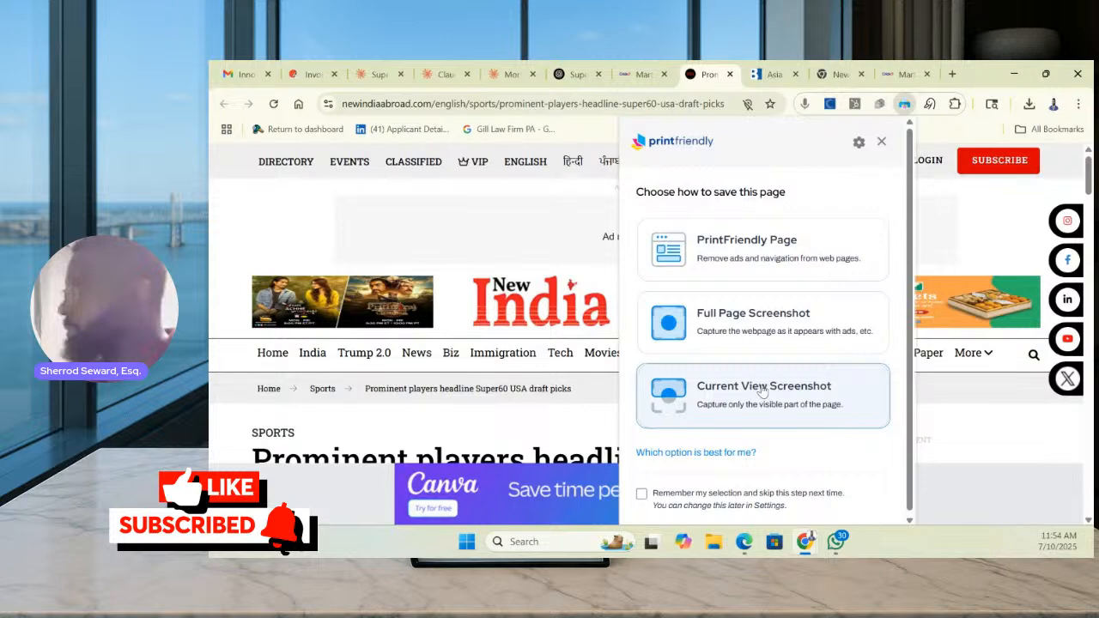
click(691, 249)
click(408, 170)
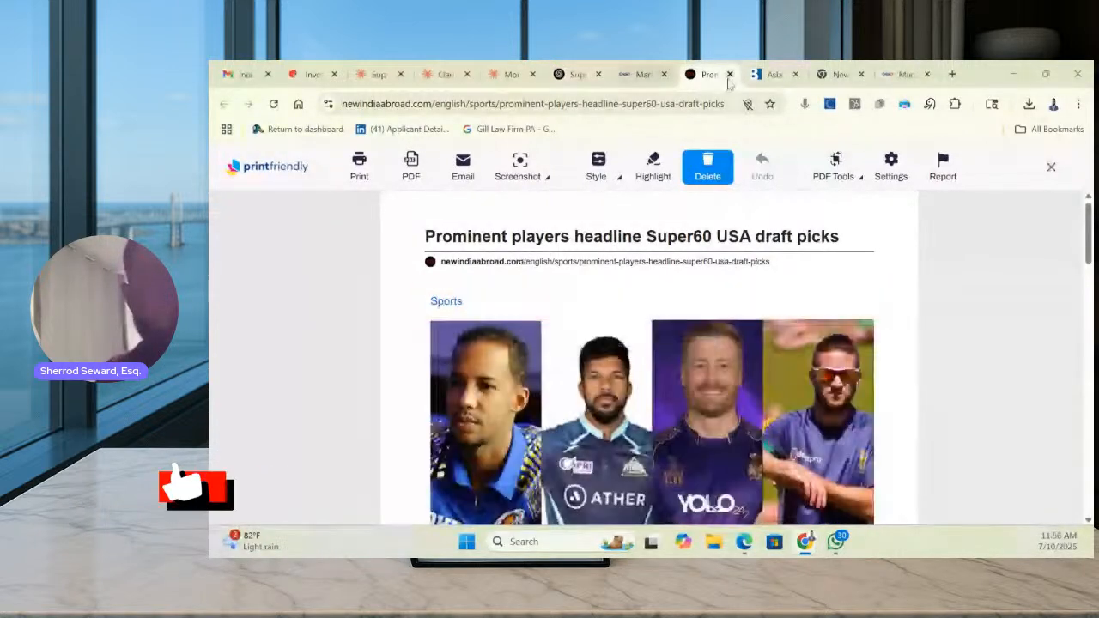
Close the ad on the Big News Network page and look through its Asia Sports News list for Super60 coverage
click(764, 75)
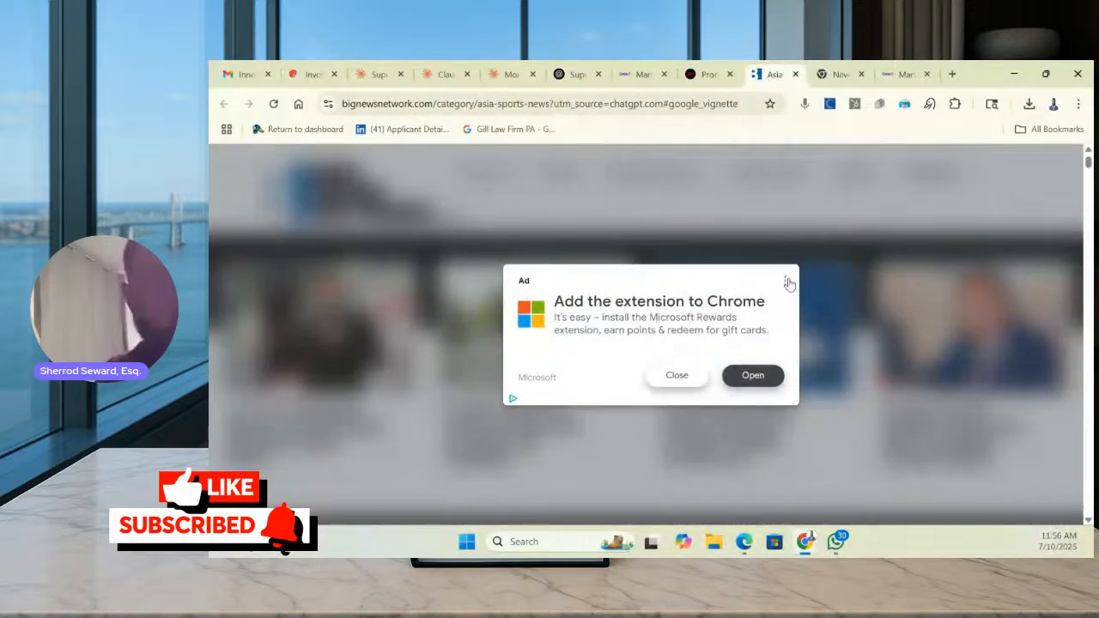
click(676, 378)
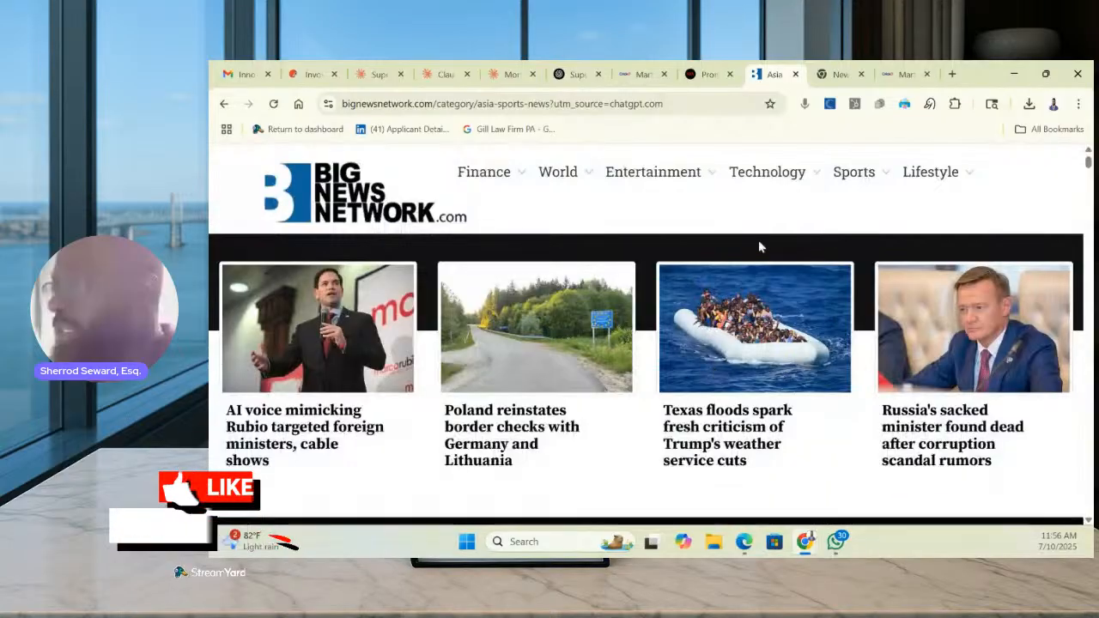
scroll(841, 240, down, 5)
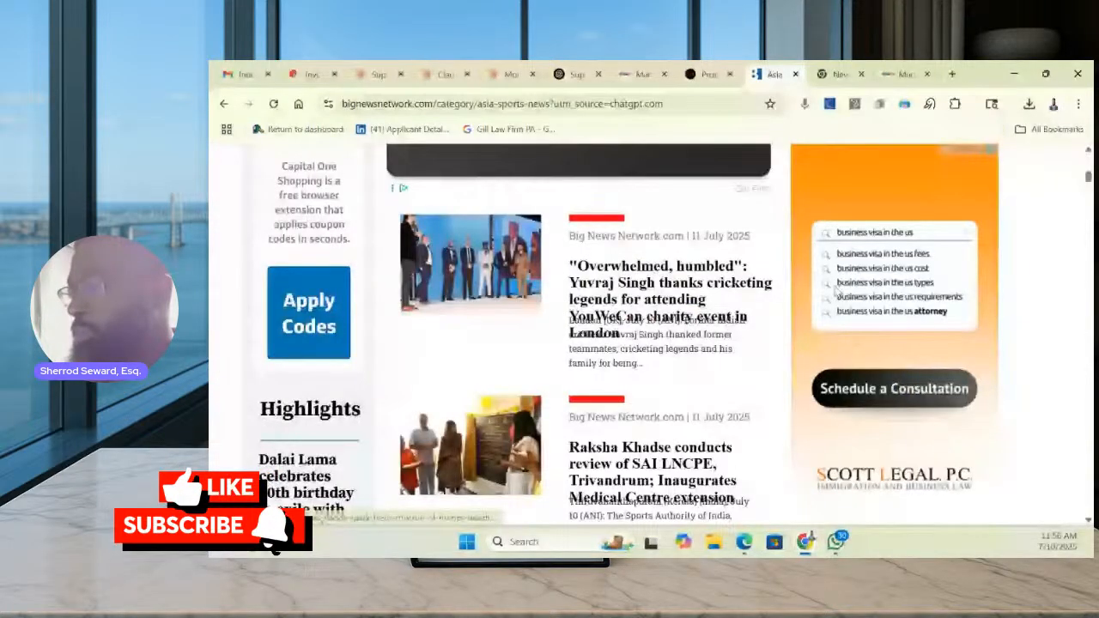
scroll(684, 309, up, 5)
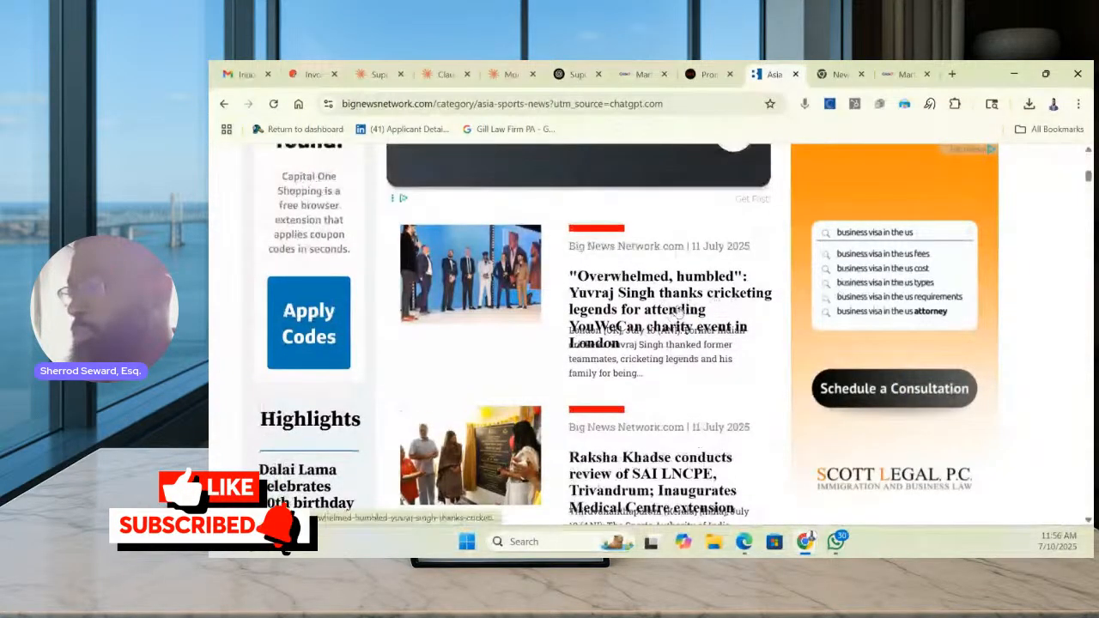
scroll(684, 310, down, 5)
scroll(684, 309, down, 3)
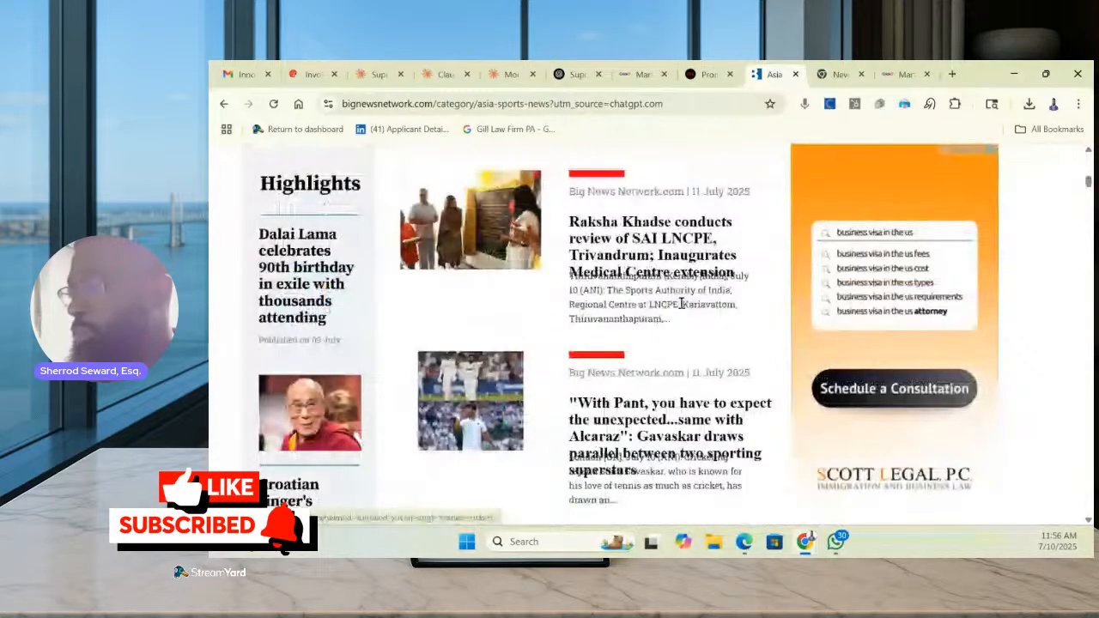
scroll(681, 303, down, 1)
scroll(662, 318, up, 10)
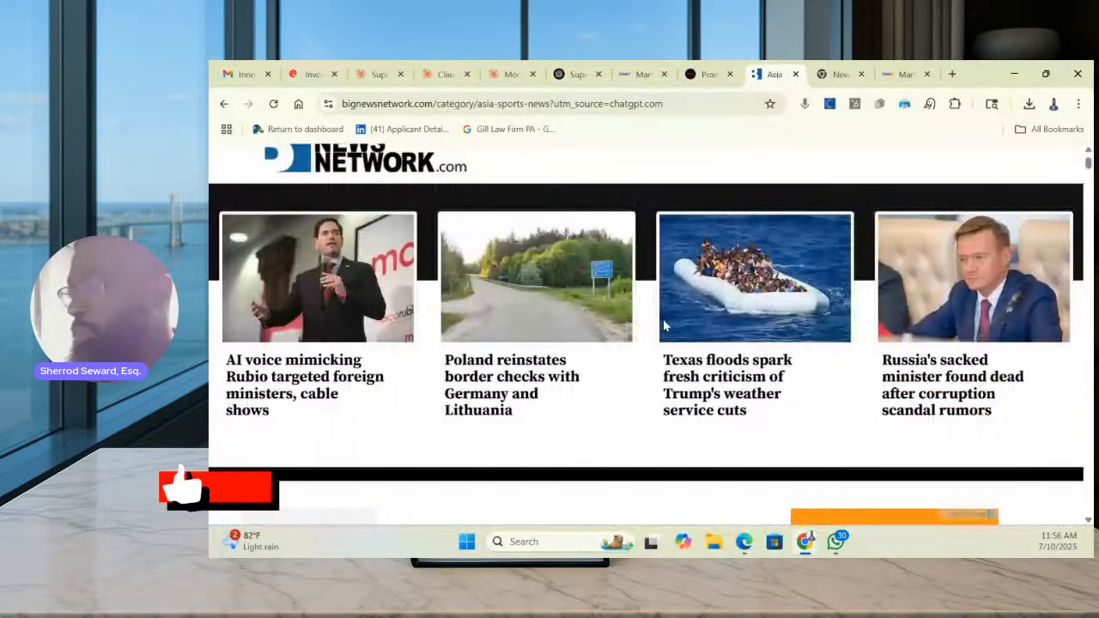
scroll(658, 314, down, 3)
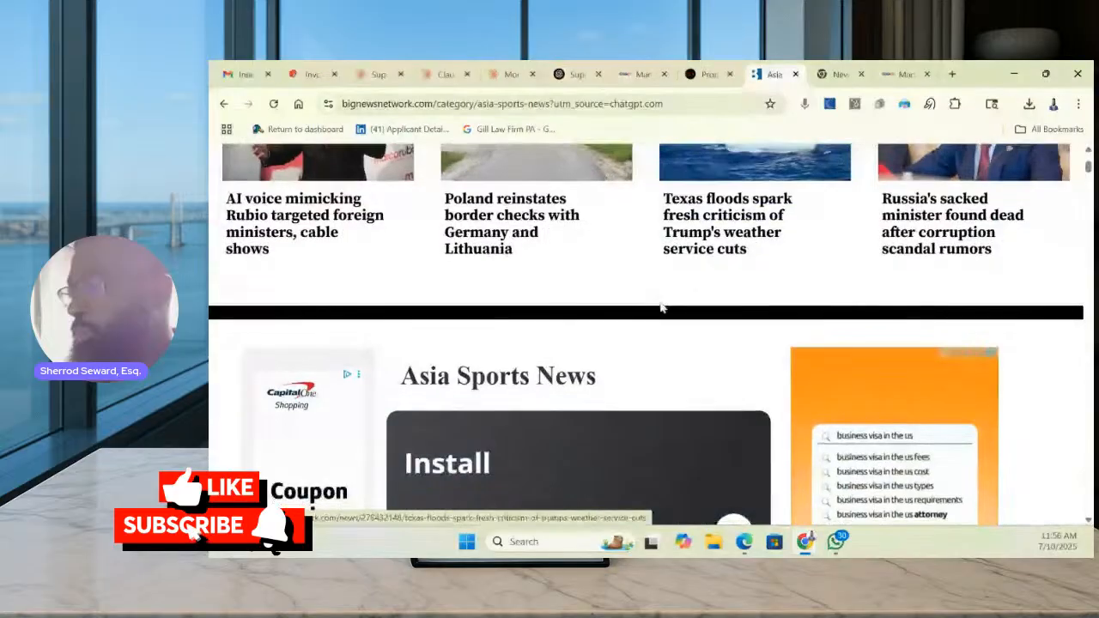
scroll(662, 307, down, 5)
Switch to the ChatGPT conversation on Super60 media coverage and send the request "give me the links to all of these sources"
click(573, 76)
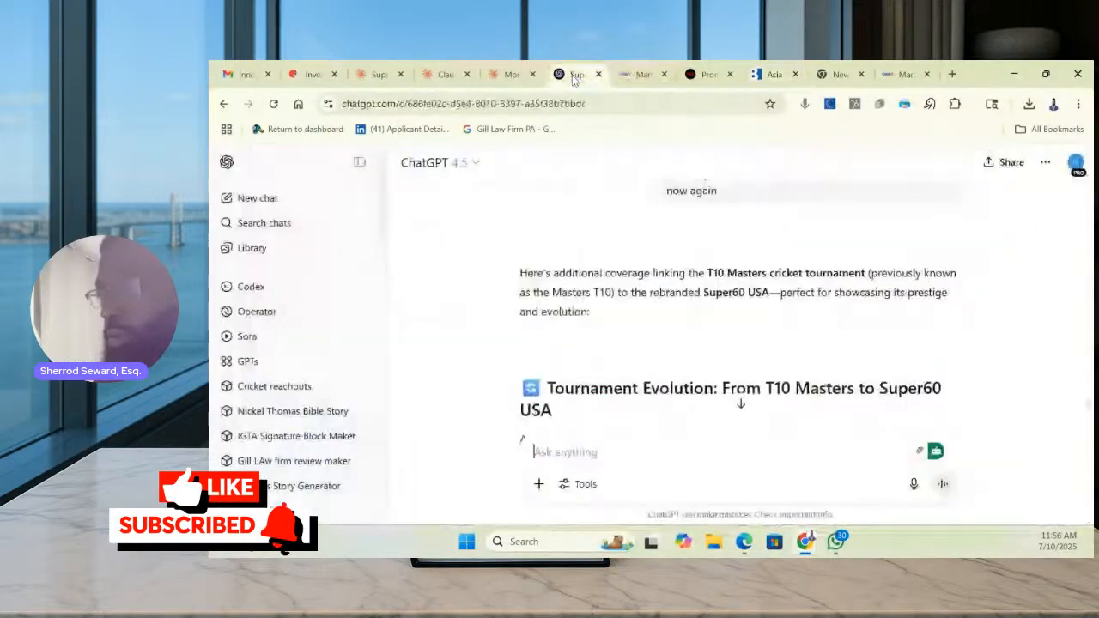
scroll(667, 352, down, 2)
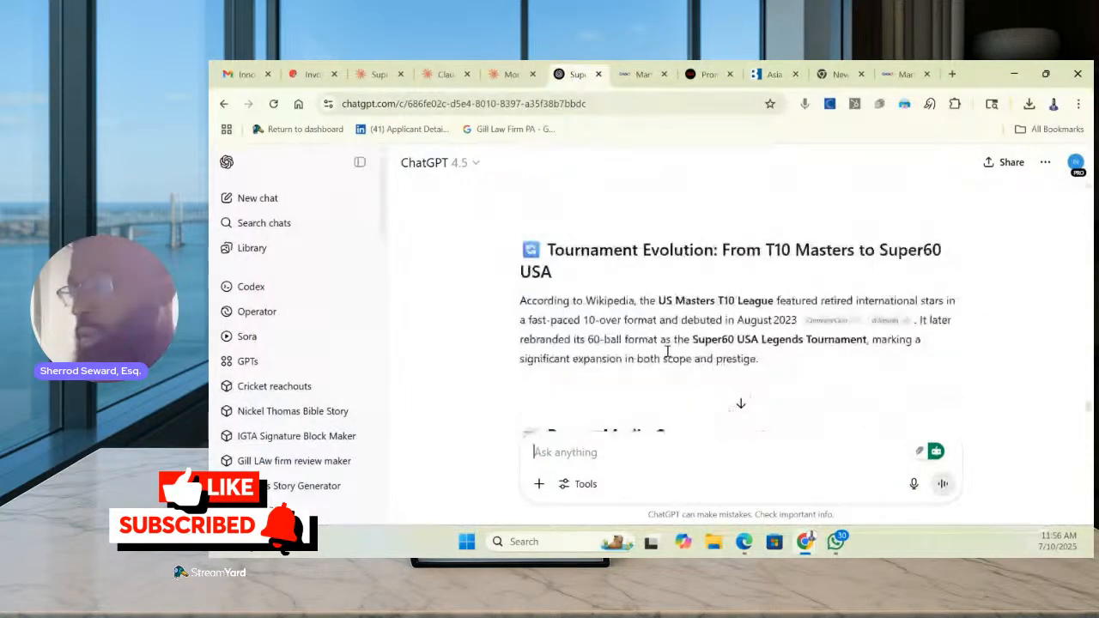
scroll(665, 339, down, 2)
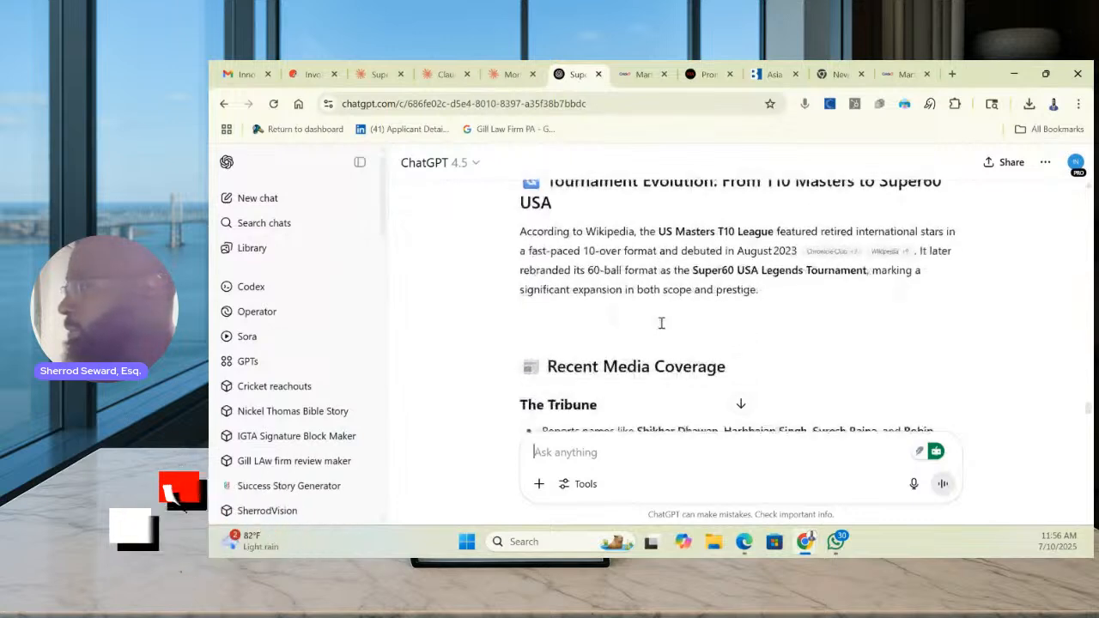
scroll(661, 328, down, 1)
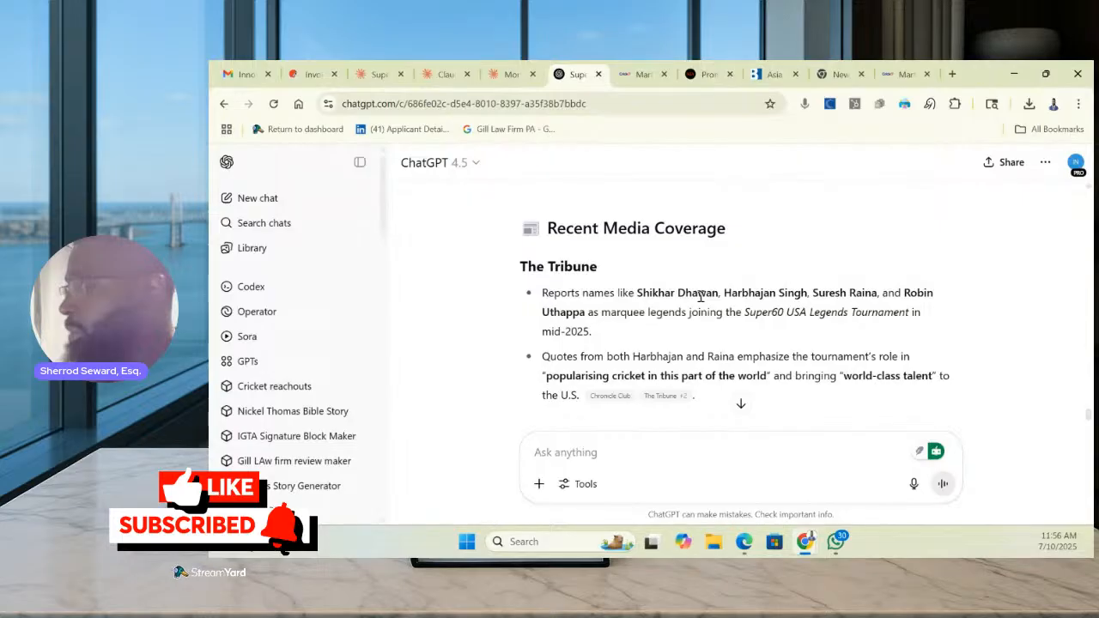
scroll(701, 296, down, 4)
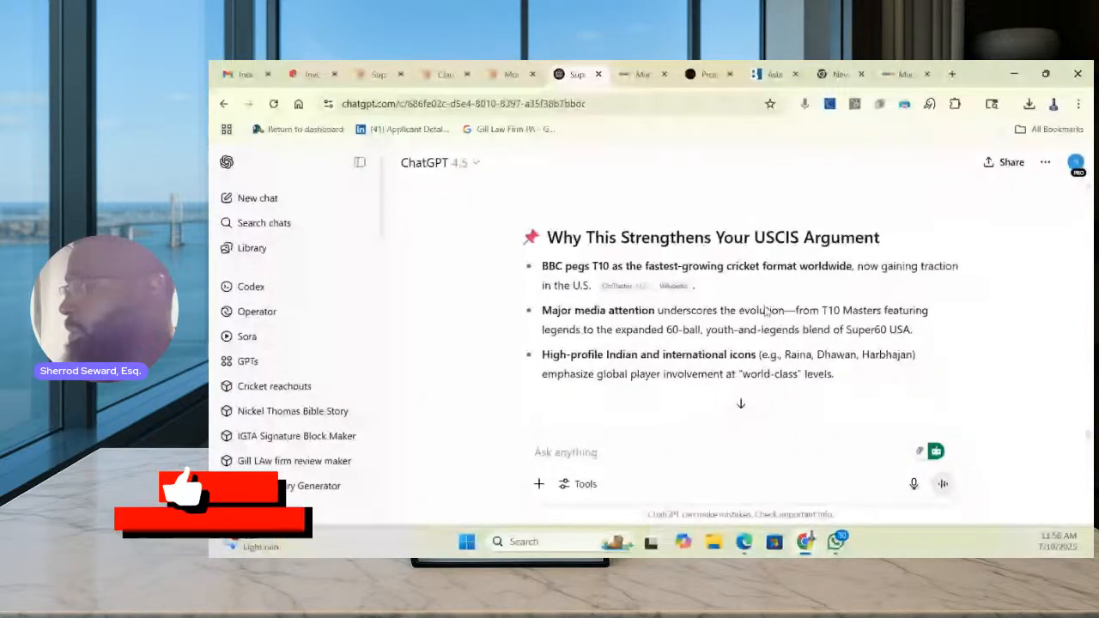
click(652, 456)
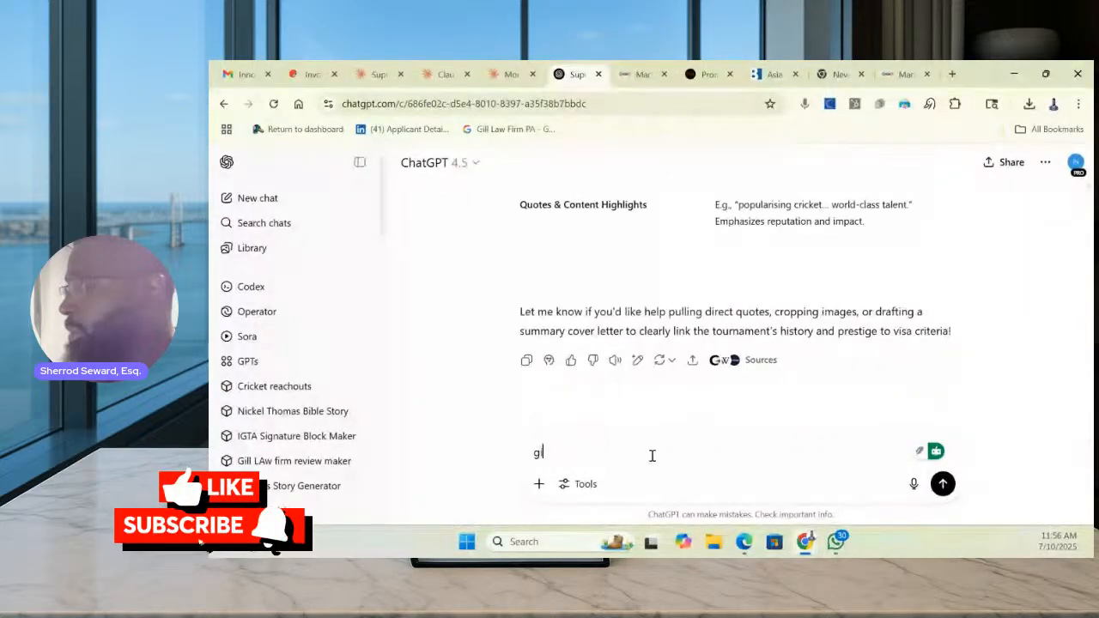
text(give me the links to all o)
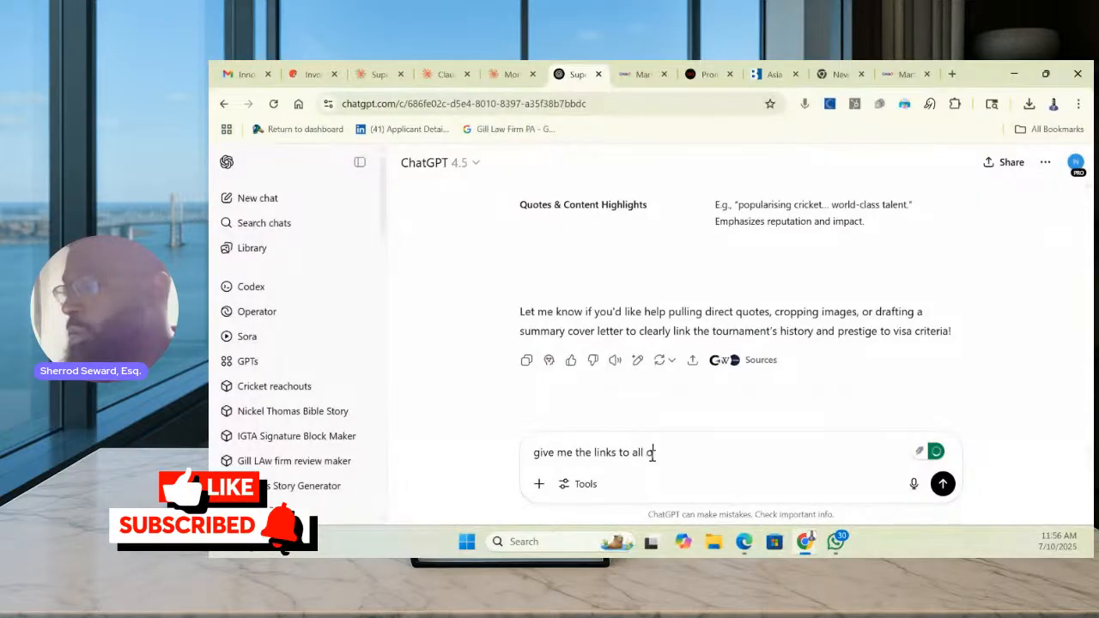
text(f these sources)
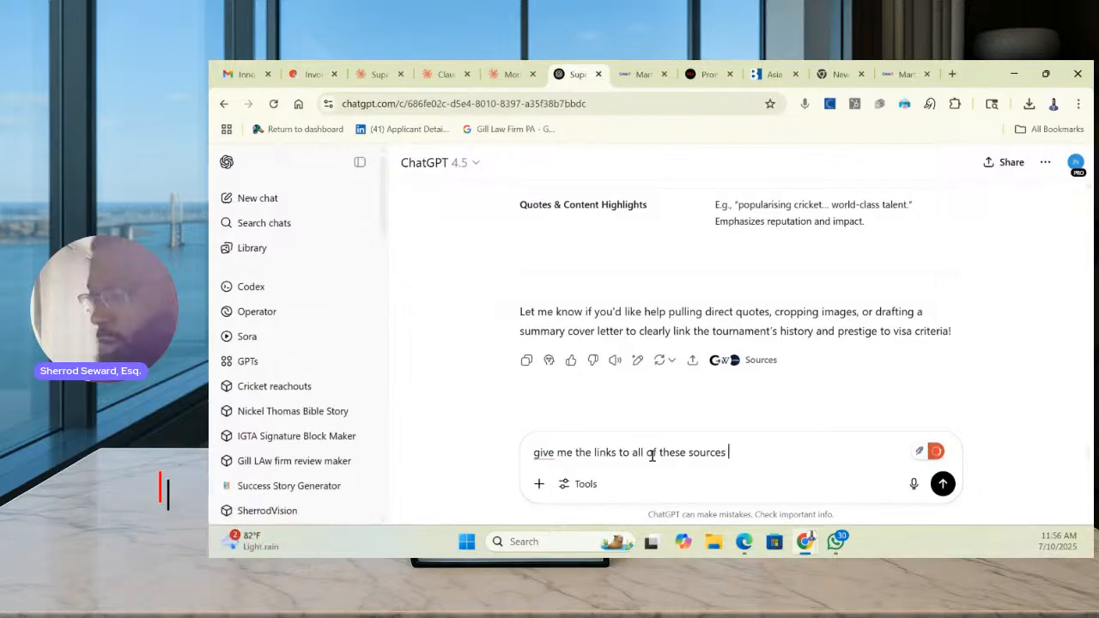
key(Return)
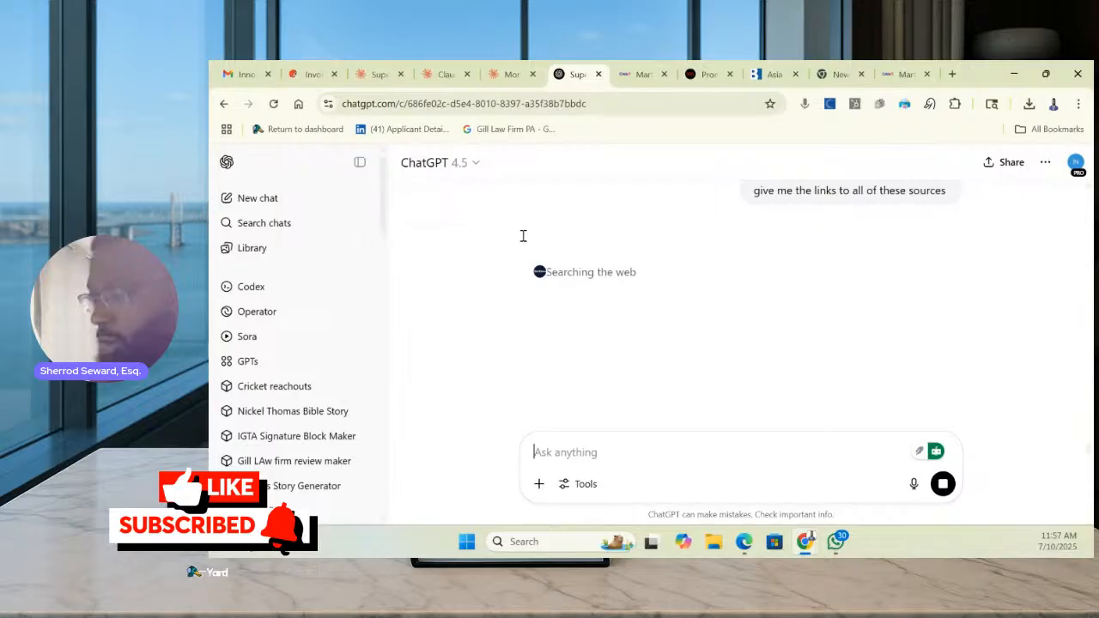
In Claude's Super60 League Project, start a chat with the prompt "OK give me a report on which players need visas and why -"
click(435, 77)
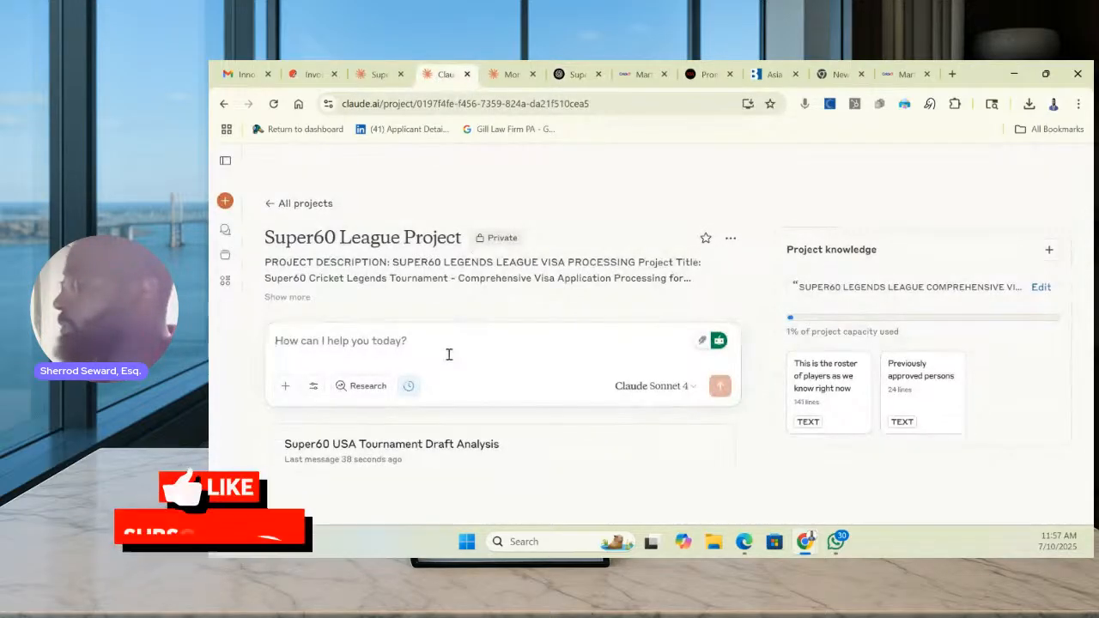
text(OK)
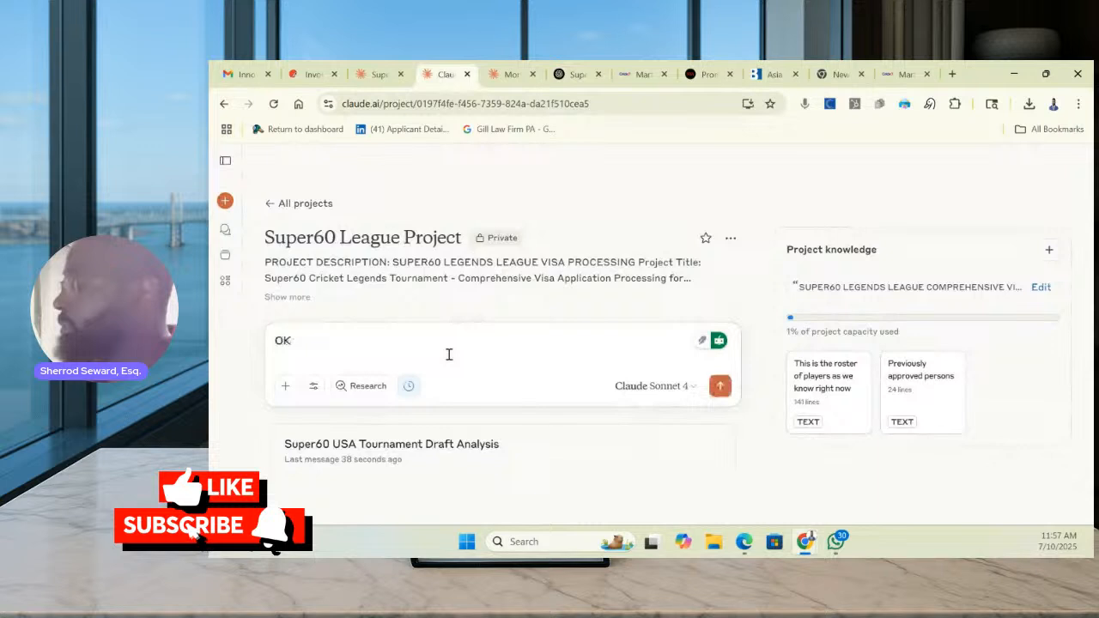
text( give)
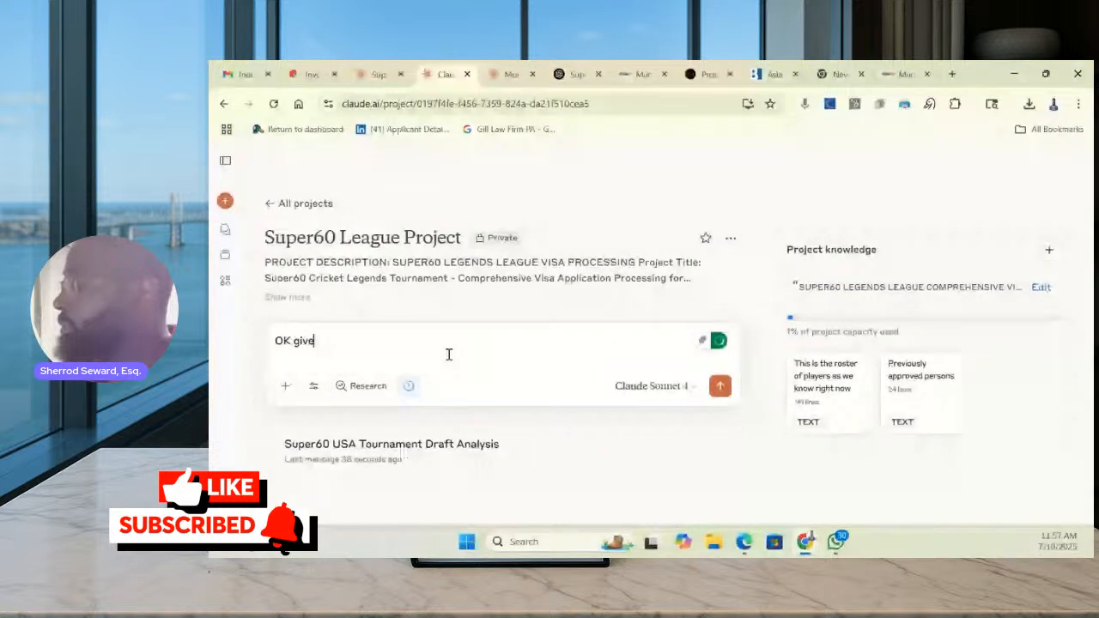
text( me a report)
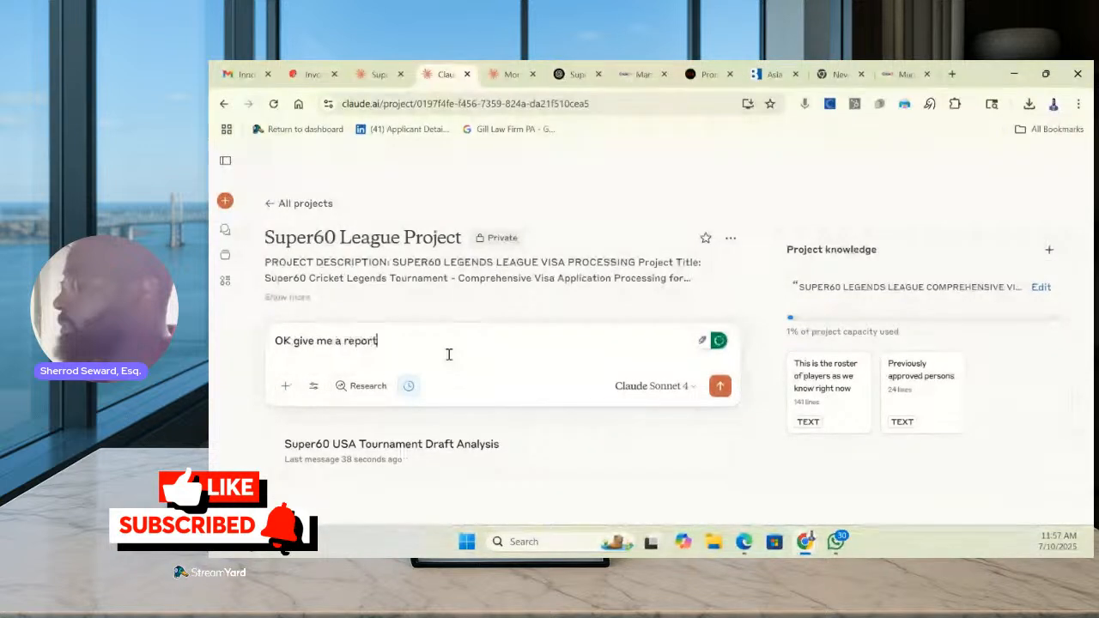
text( on which players)
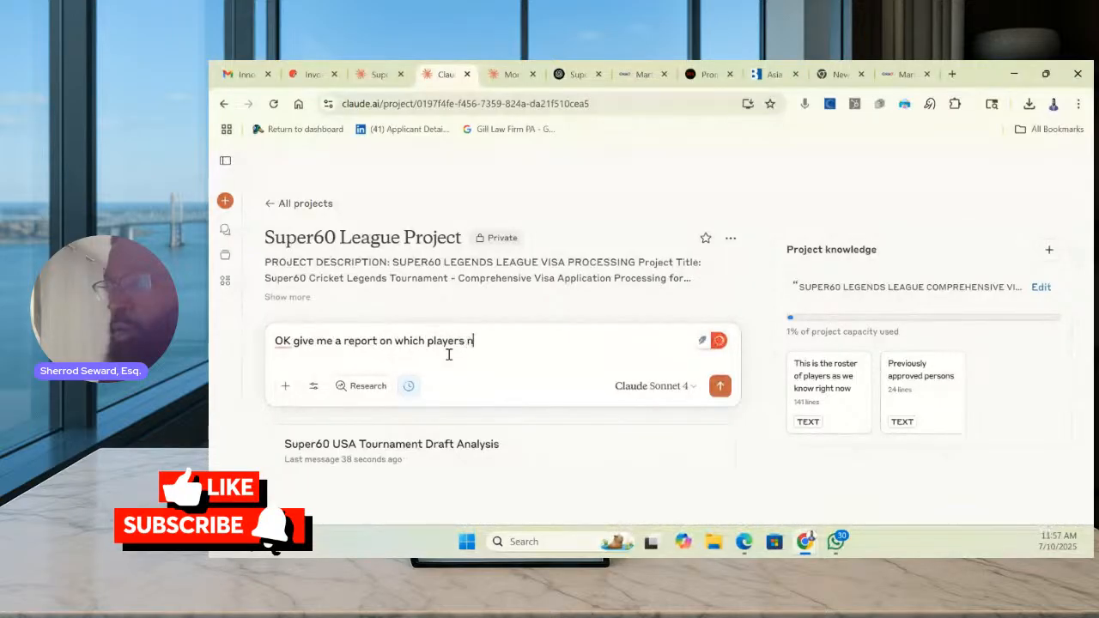
text(  need visas and why -)
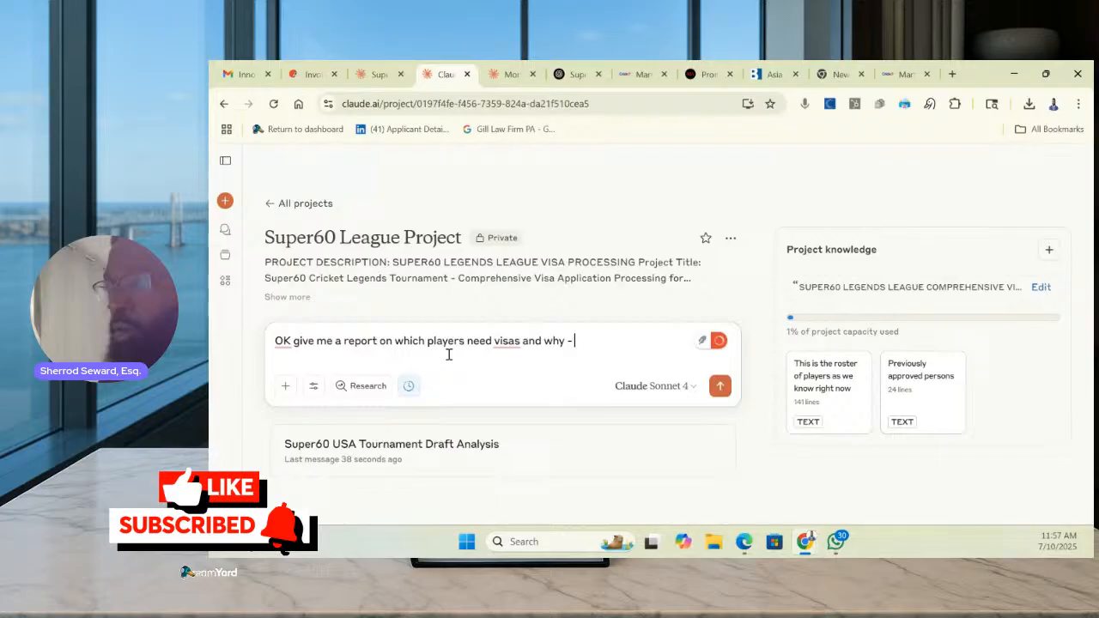
key(Return)
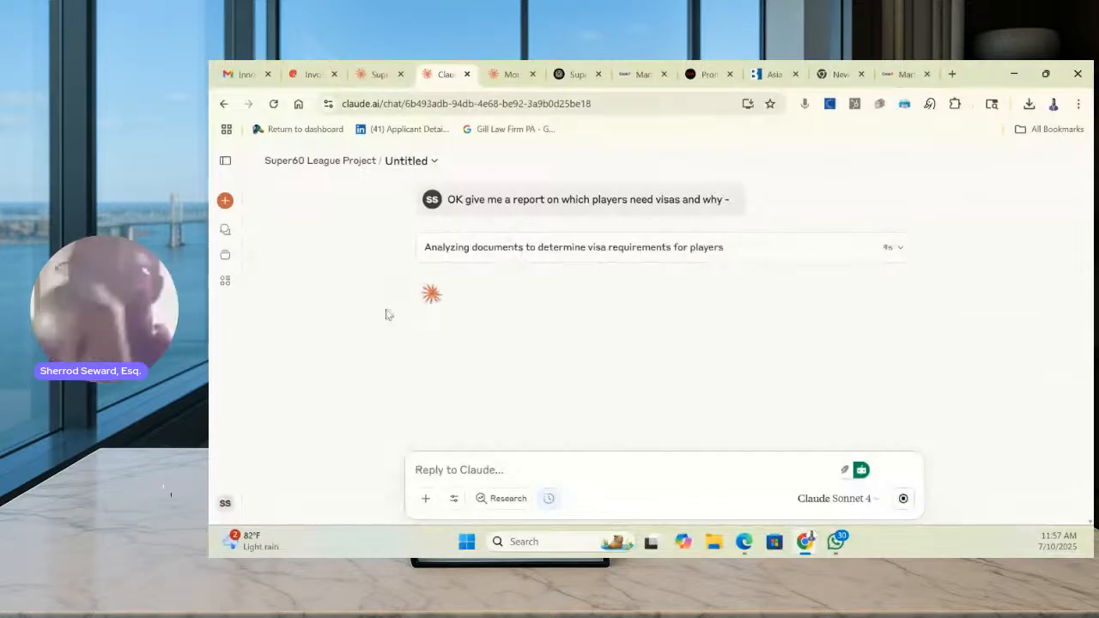
Read through the generated visa requirements report, examining the O-1, P-1 and O-2 recommendations for the players
click(377, 74)
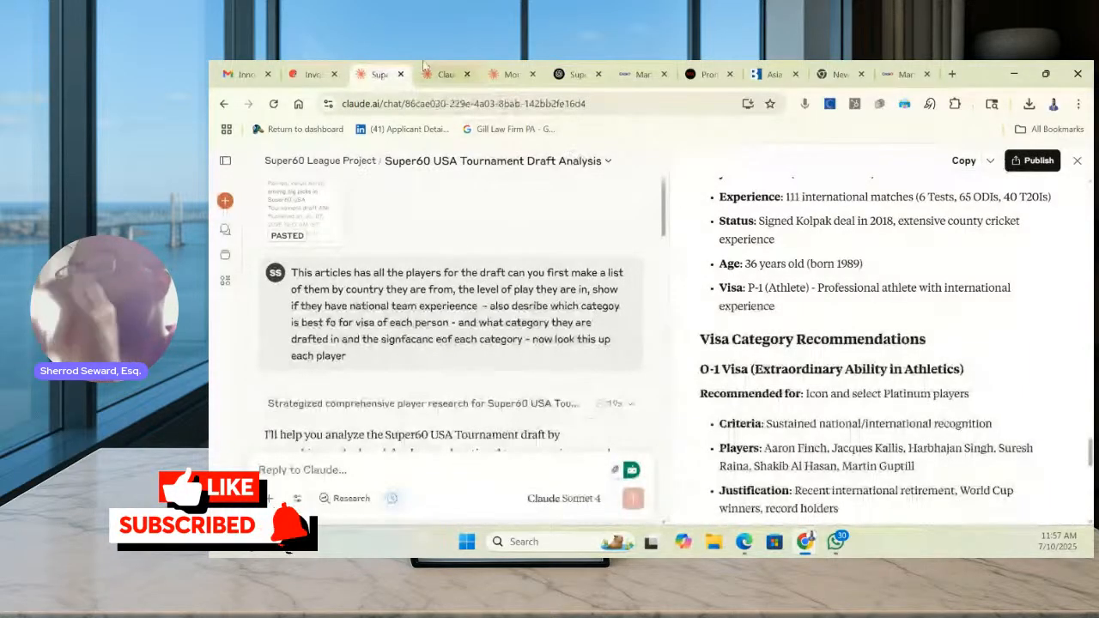
click(453, 76)
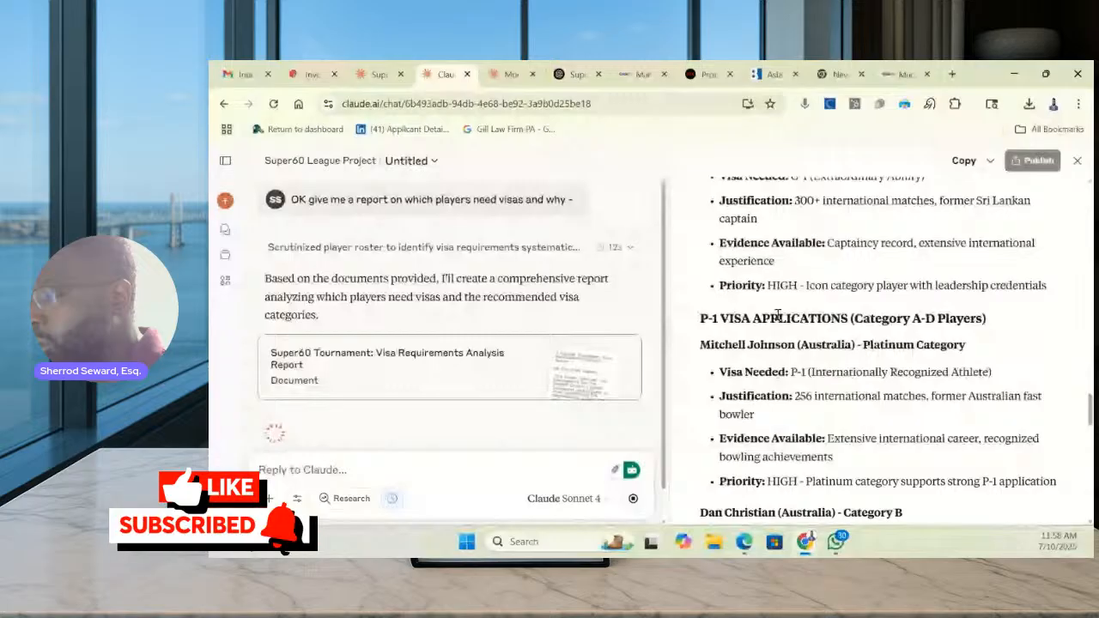
scroll(975, 383, up, 2)
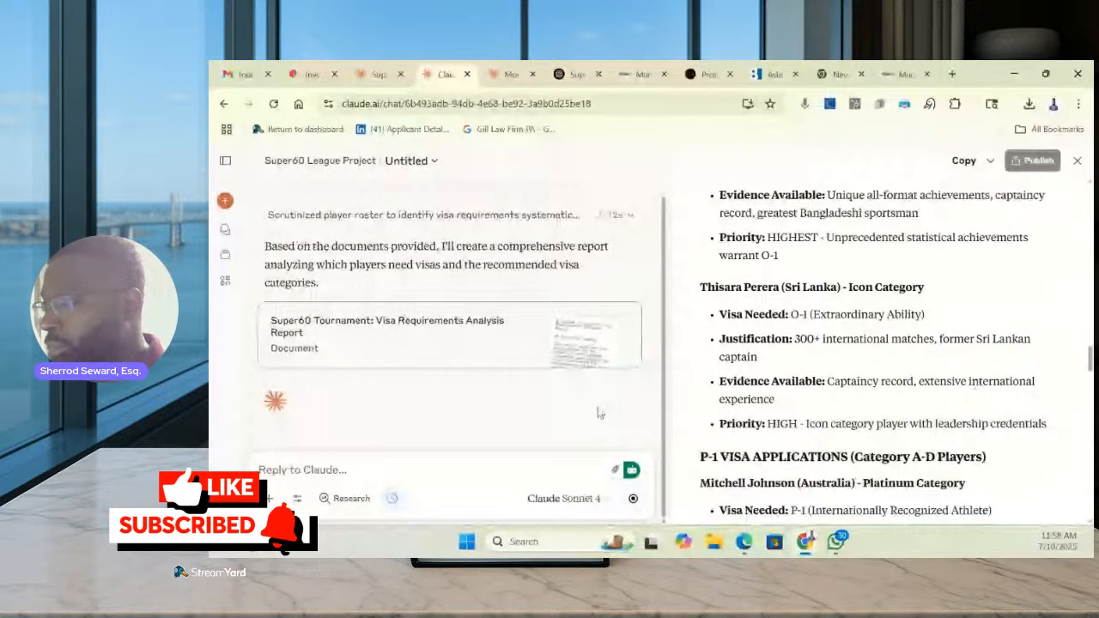
scroll(854, 422, down, 3)
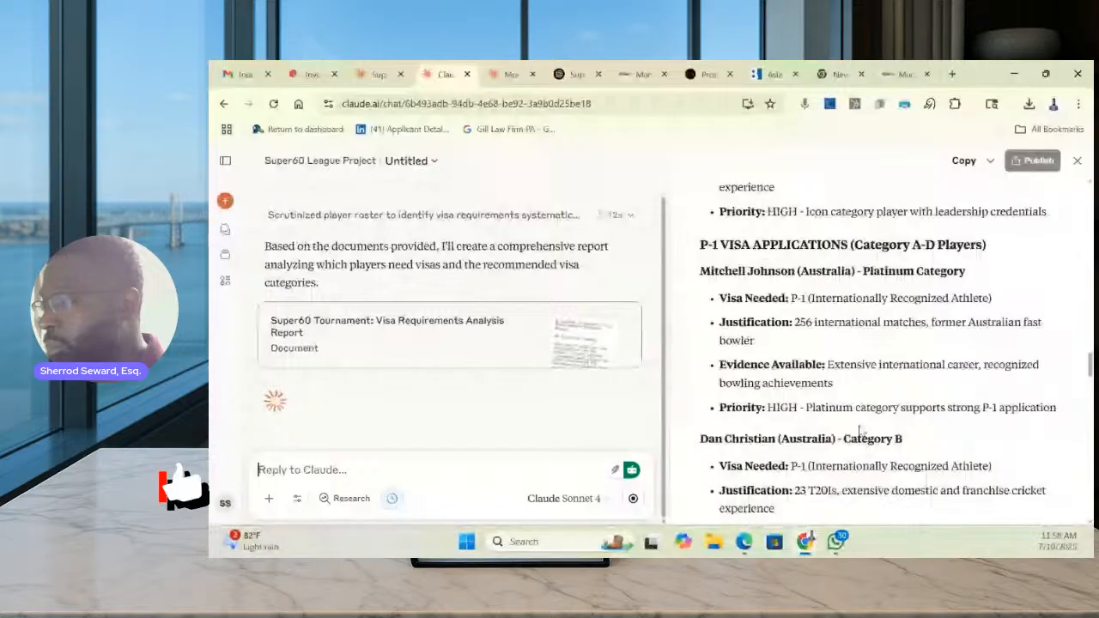
scroll(854, 421, down, 2)
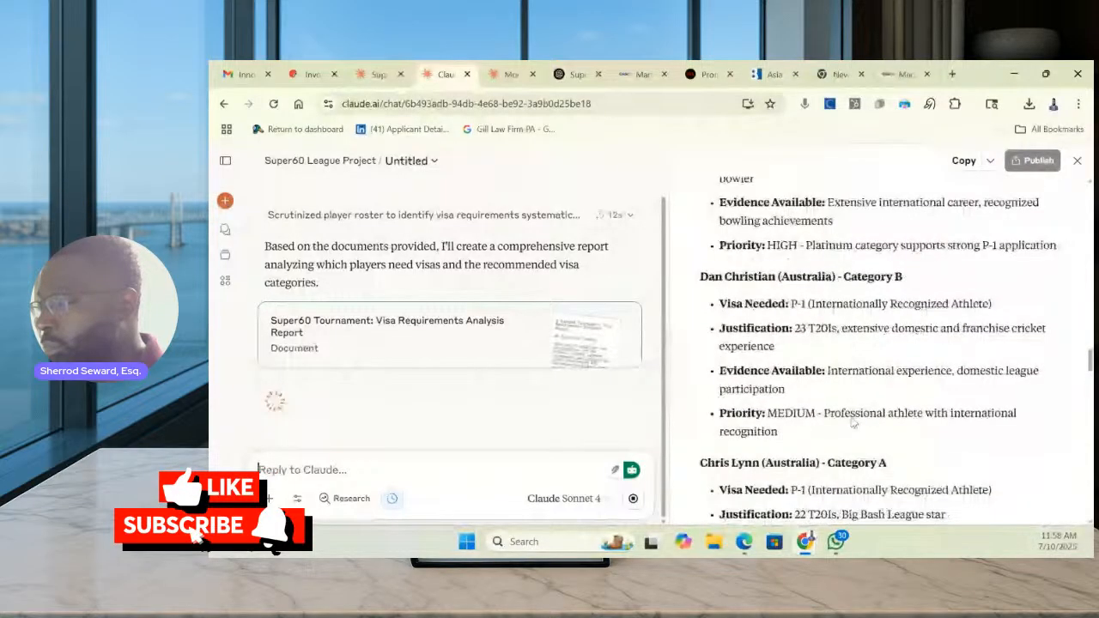
scroll(854, 422, down, 3)
scroll(850, 416, down, 2)
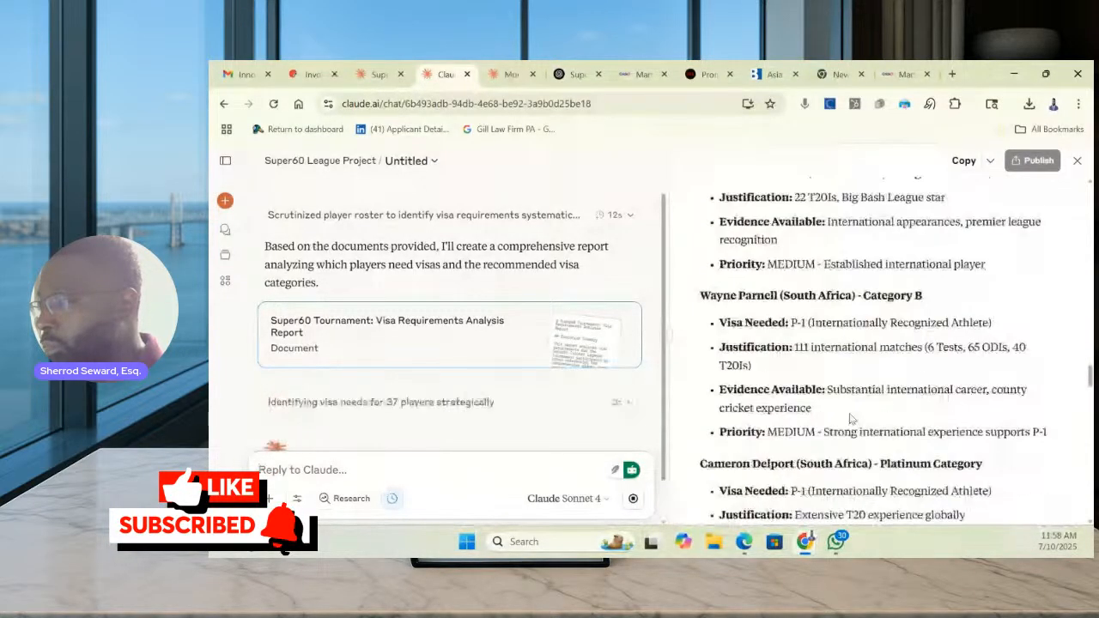
scroll(850, 417, down, 2)
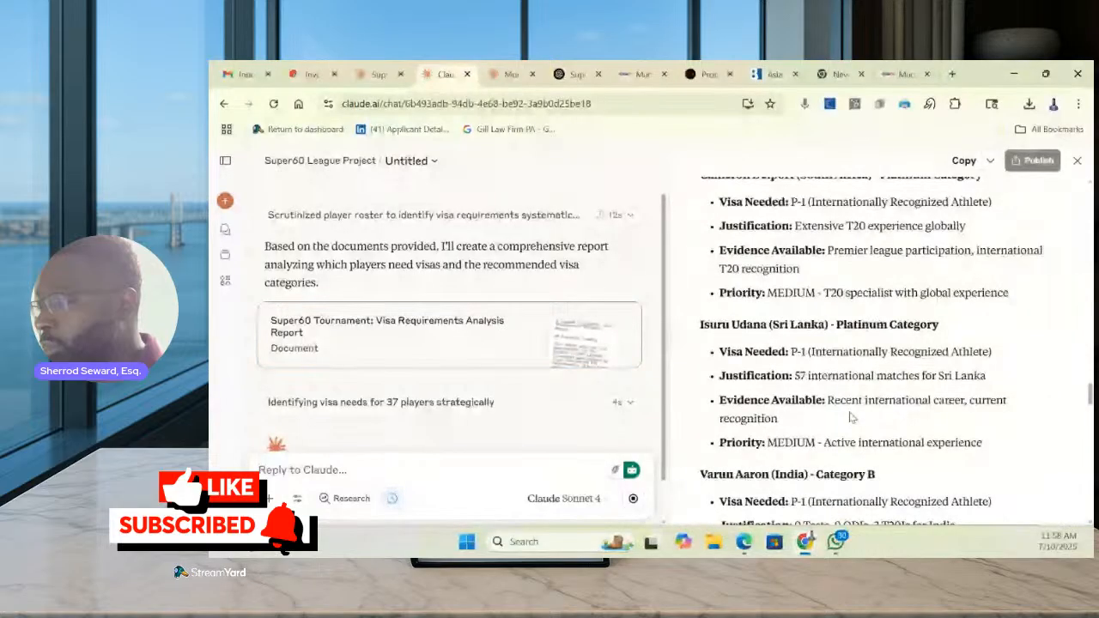
scroll(850, 417, down, 3)
scroll(849, 409, down, 4)
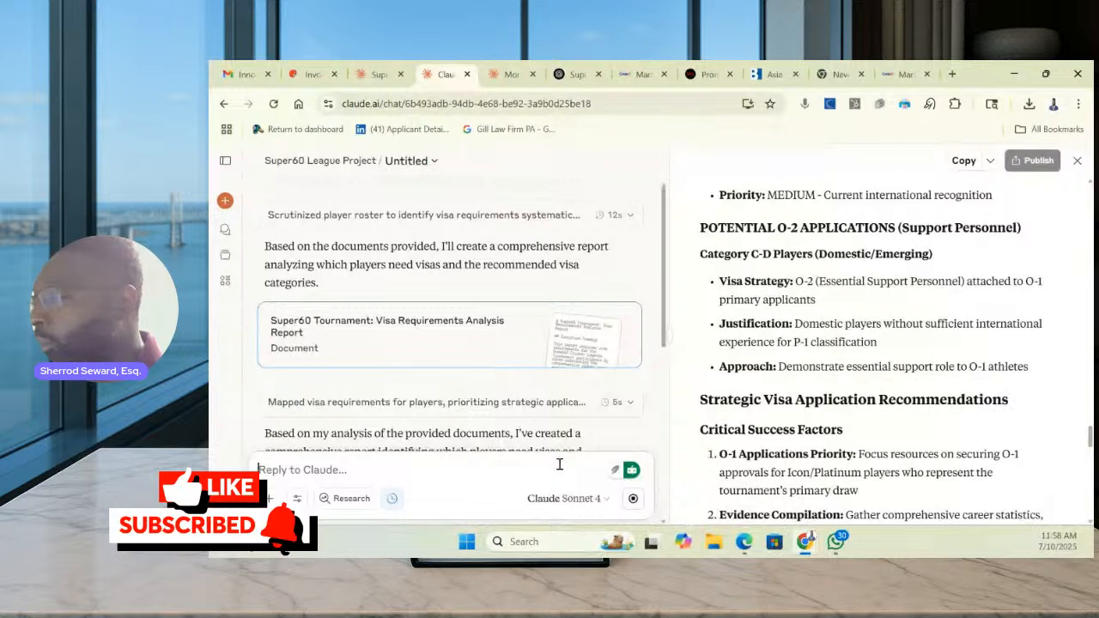
Start a reply with "OK we are going to assume for now that P-1 visas are not an option - we can only use O-1 and O-2 petitions -"
text(OK)
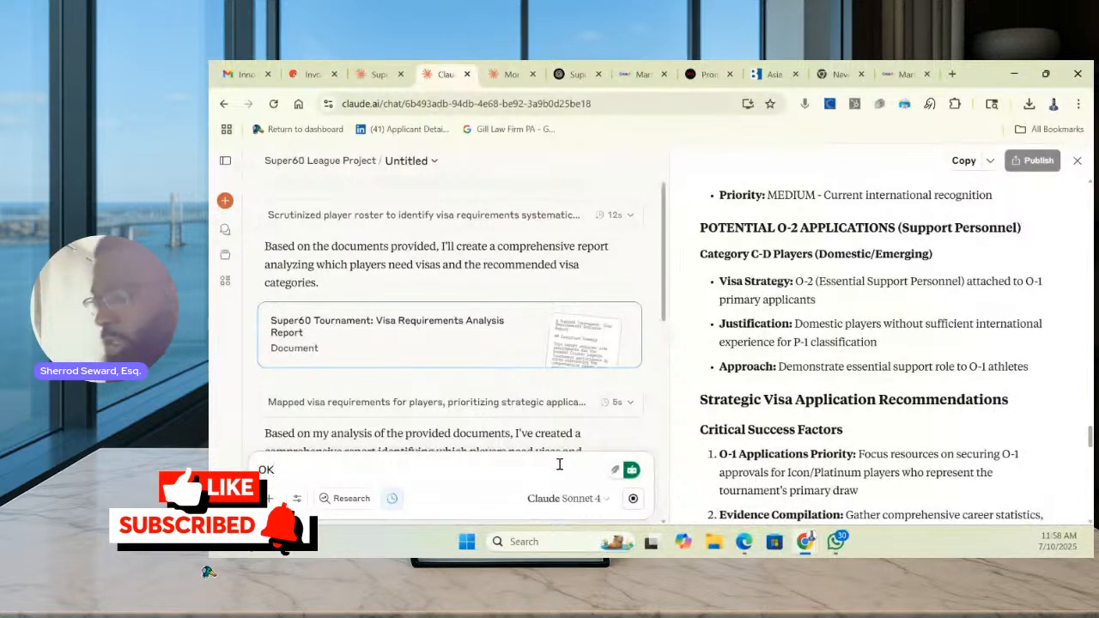
text( we are)
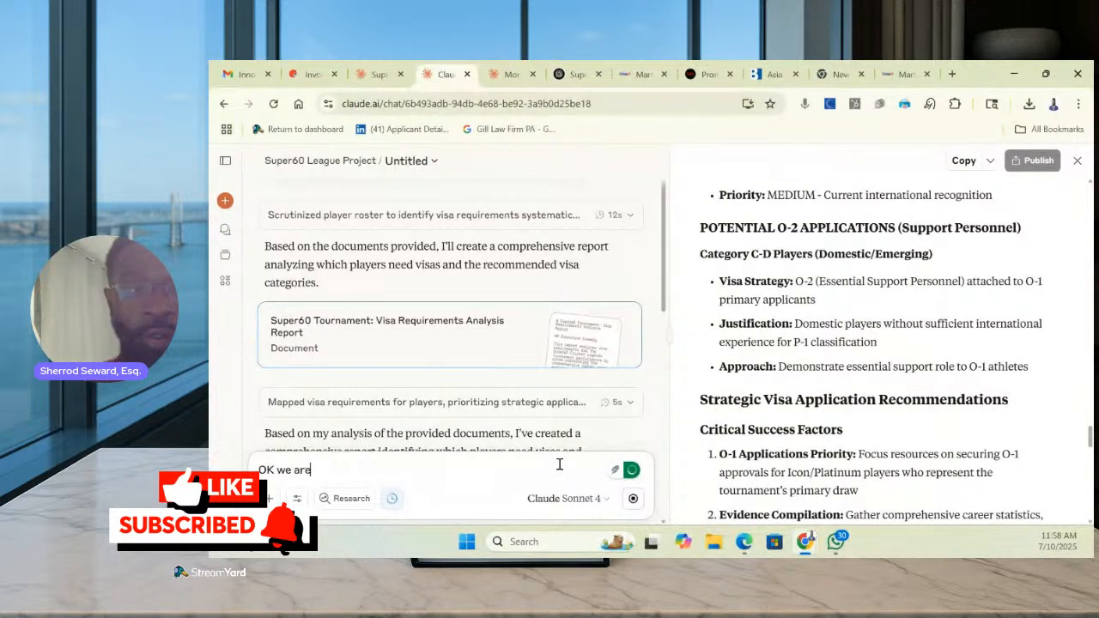
text( going to assume )
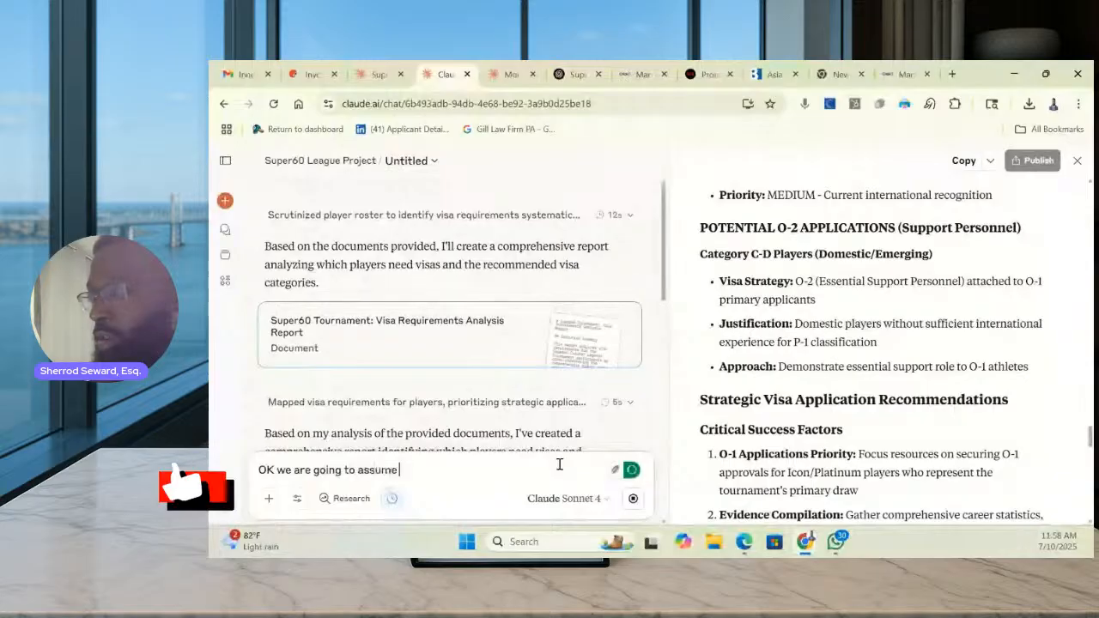
text(for now that P-1)
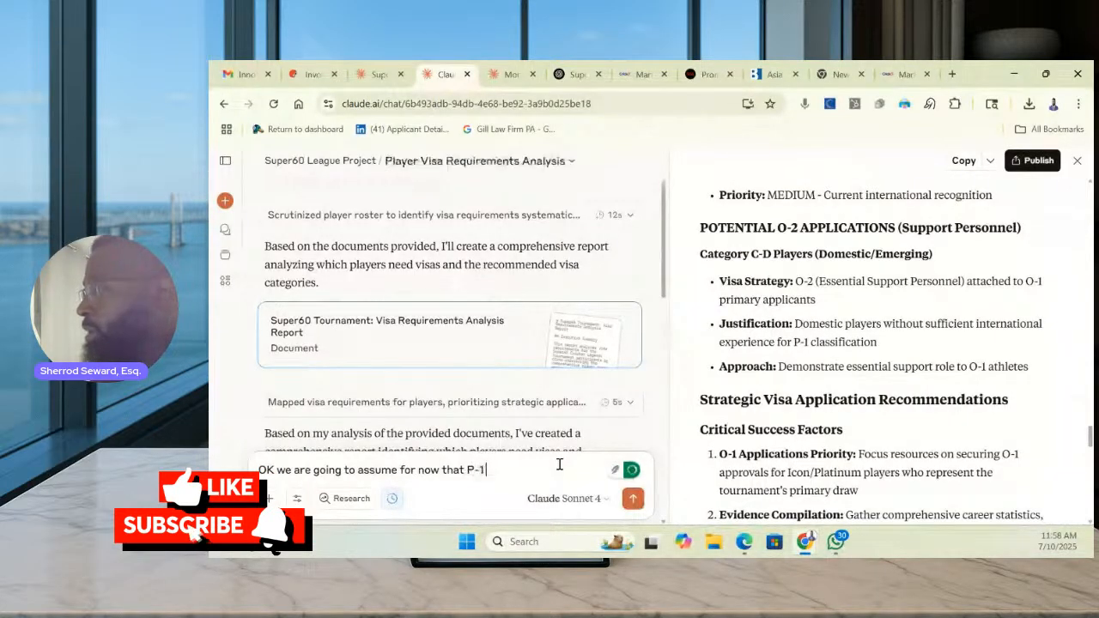
text( visa)
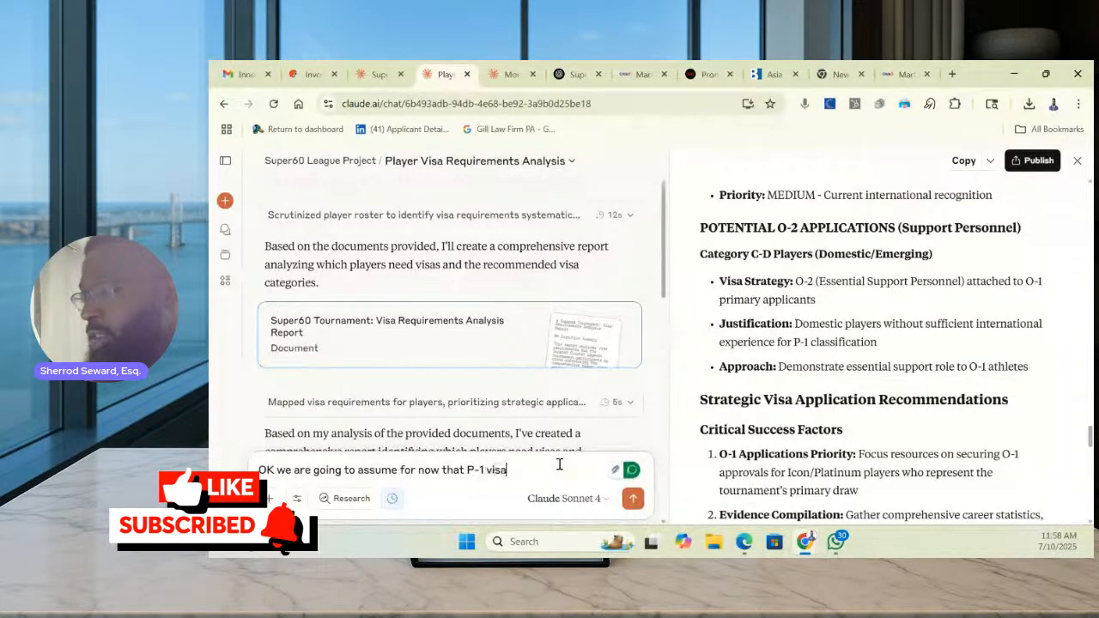
text(s are not an optio)
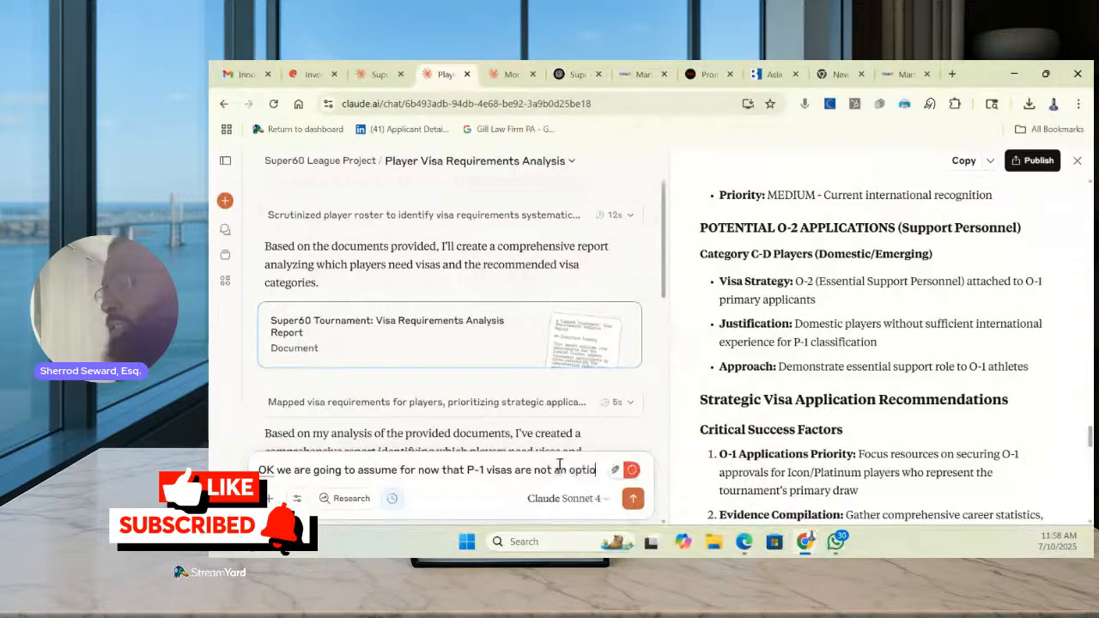
text(n - we can)
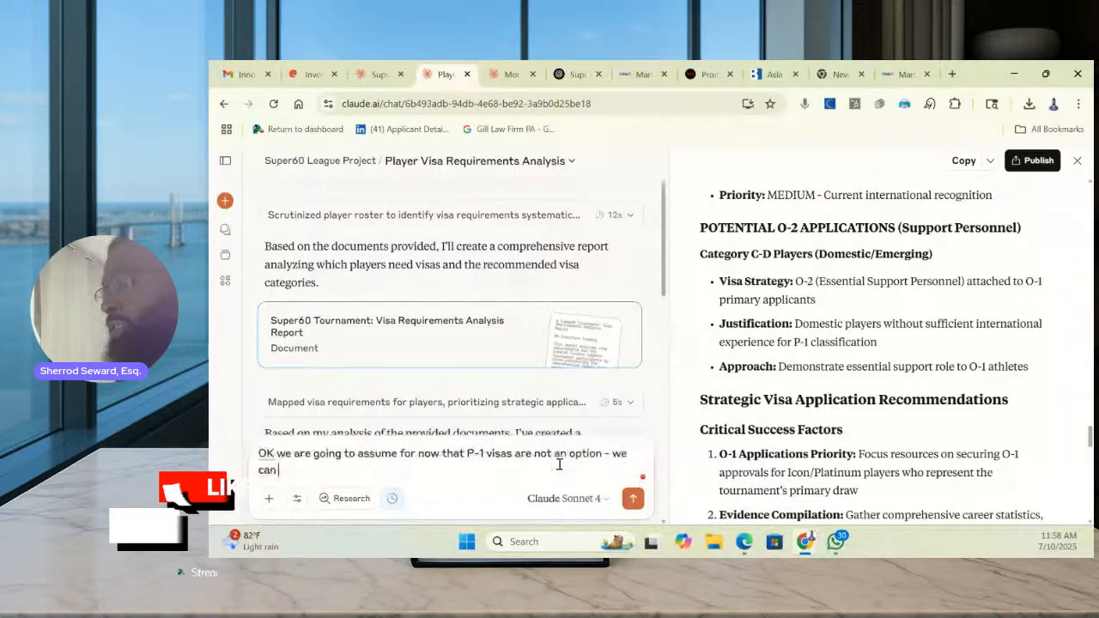
text( only use O-1 an)
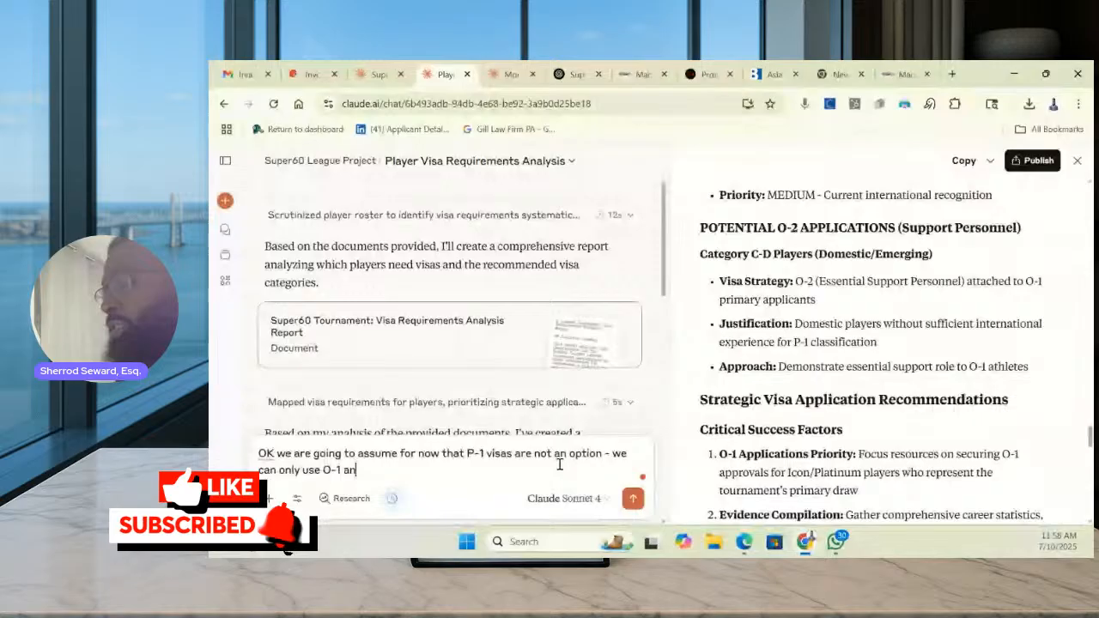
text(d )
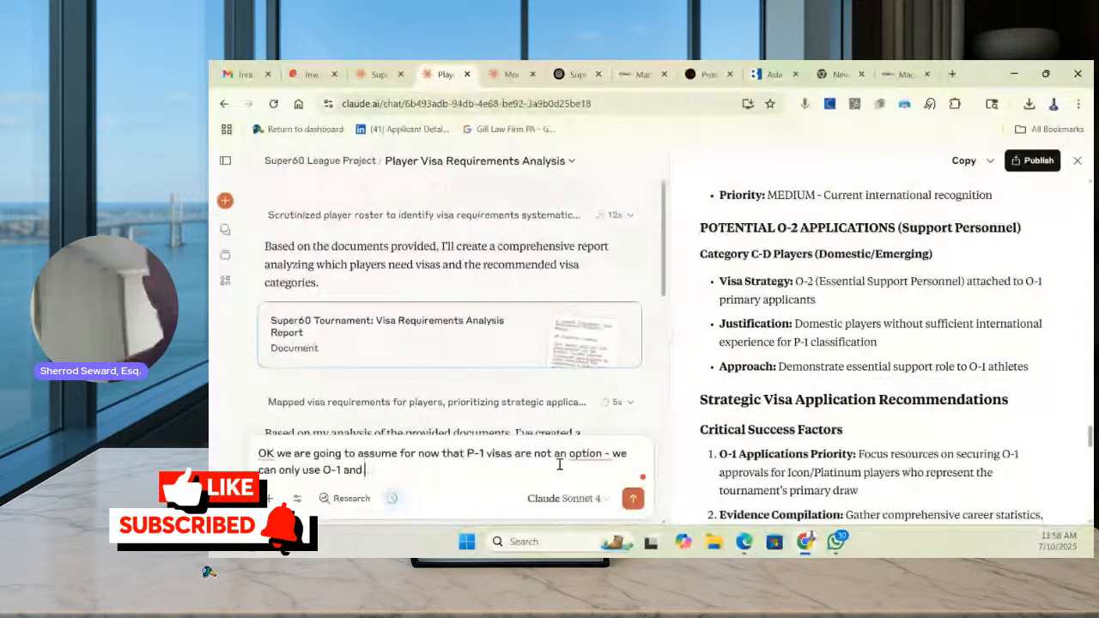
text(O-2 p)
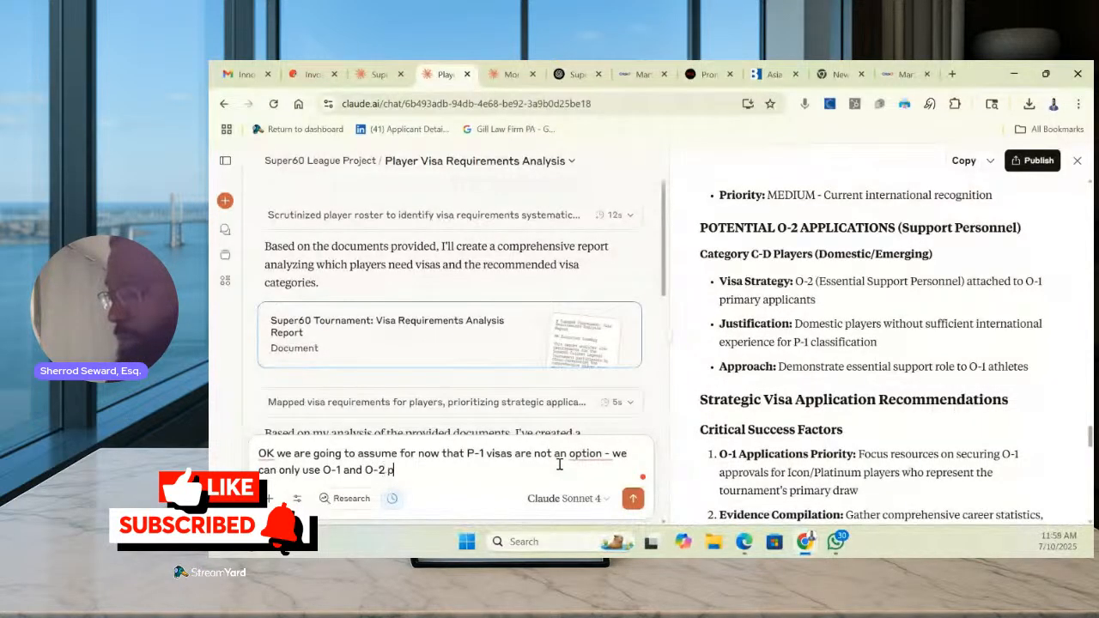
text(etitions -)
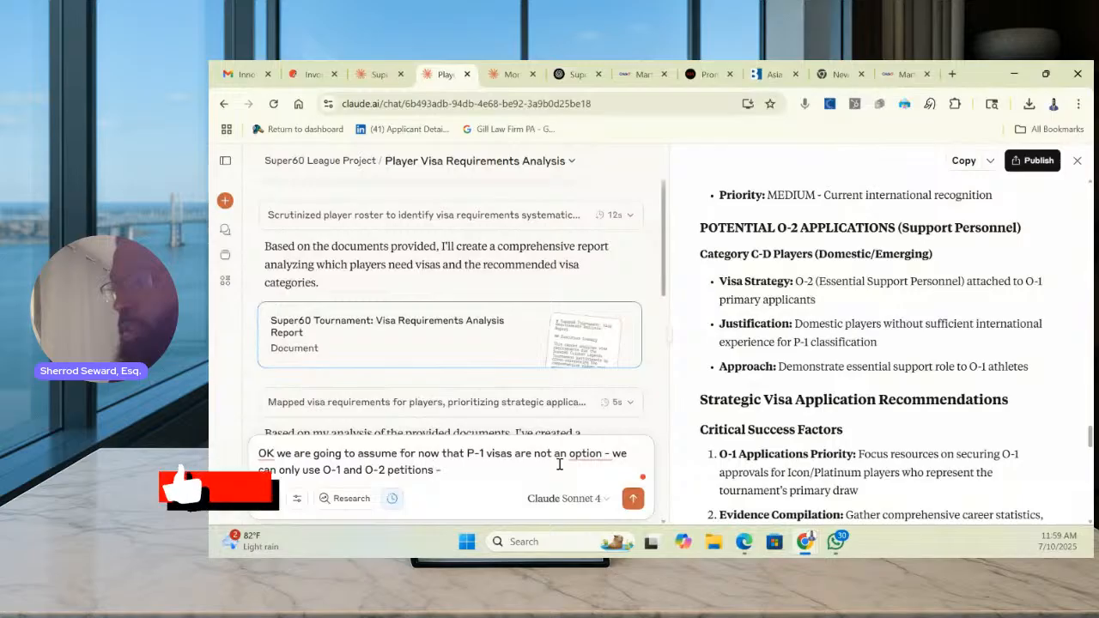
In a new paragraph, ask to match persons that are not great O-1 candidates with O-1 candidates they have previous experience with at the national team
key(shift+Return)
text(fo)
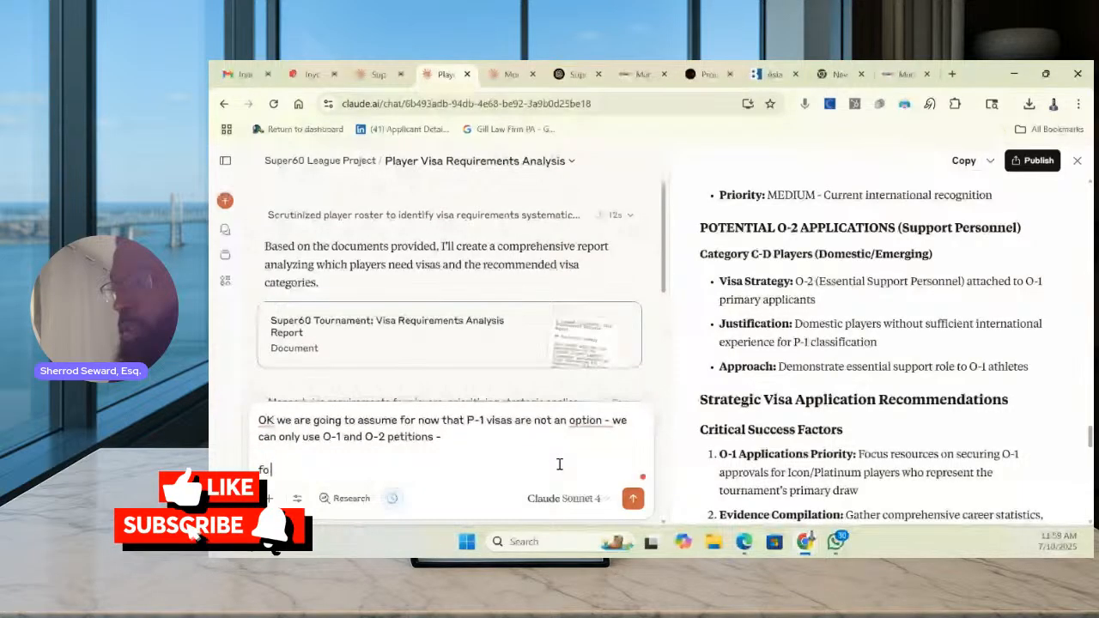
text(r this we need to ma)
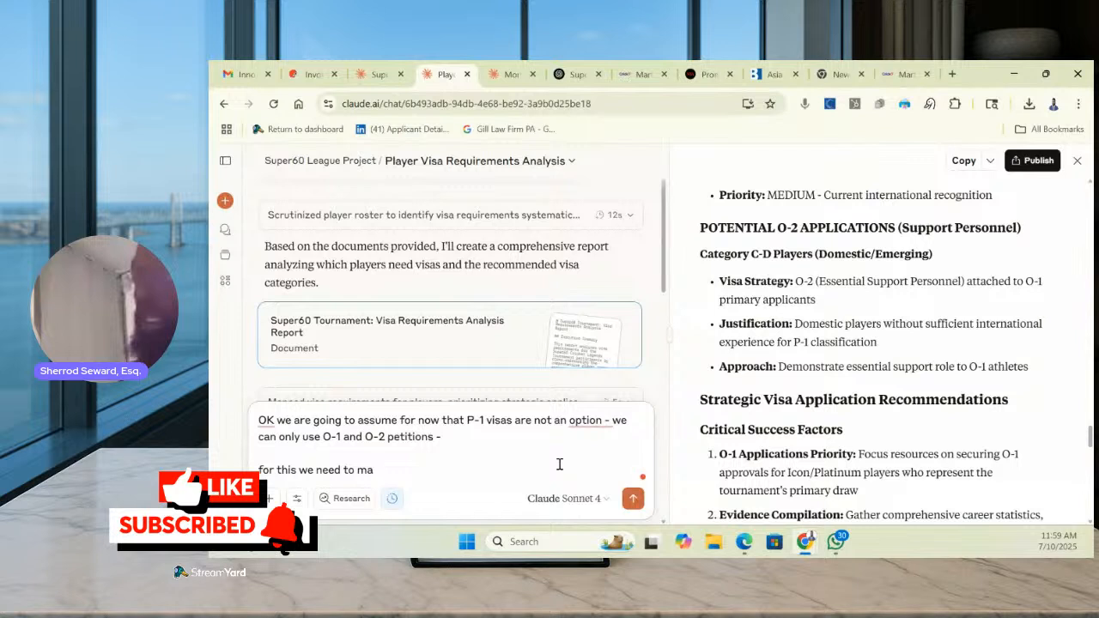
text(tch persons )
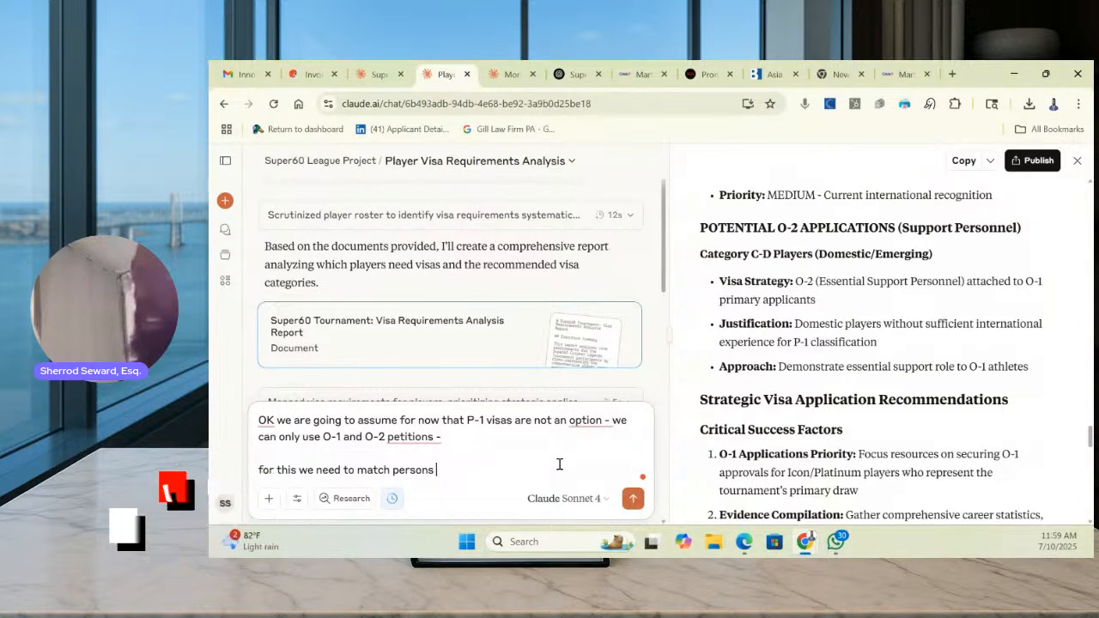
text(that are not g)
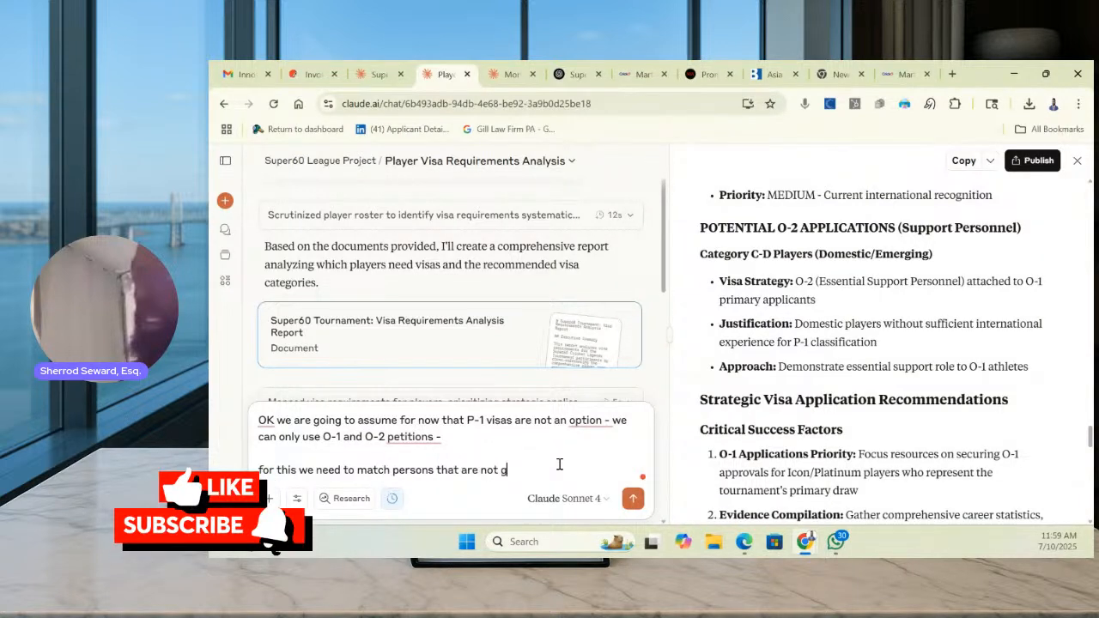
text(reat O-1 can)
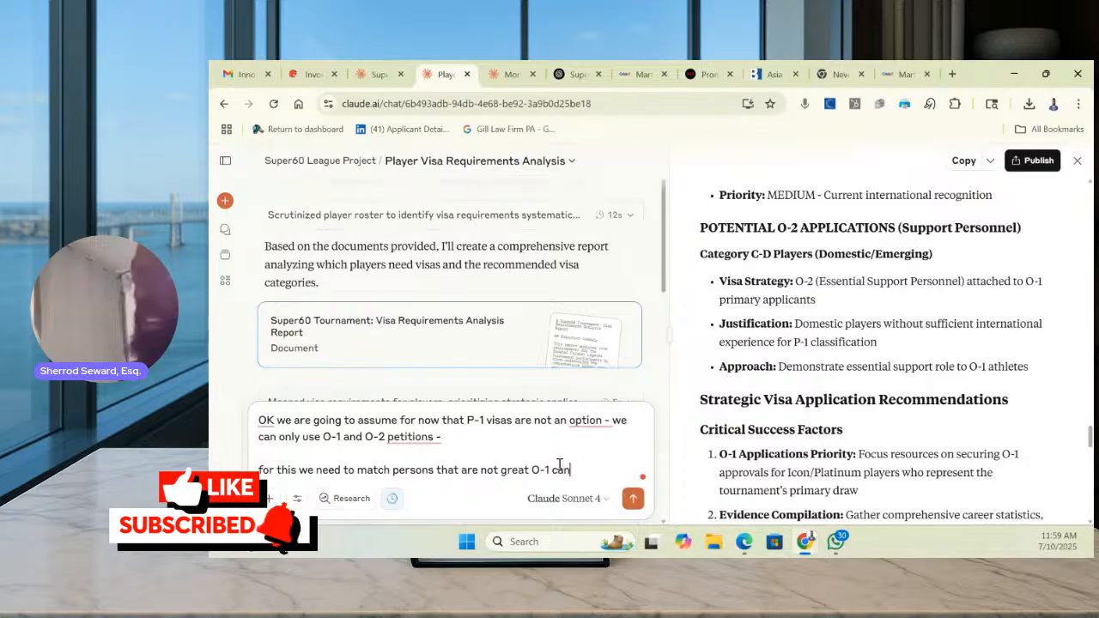
text(didates with)
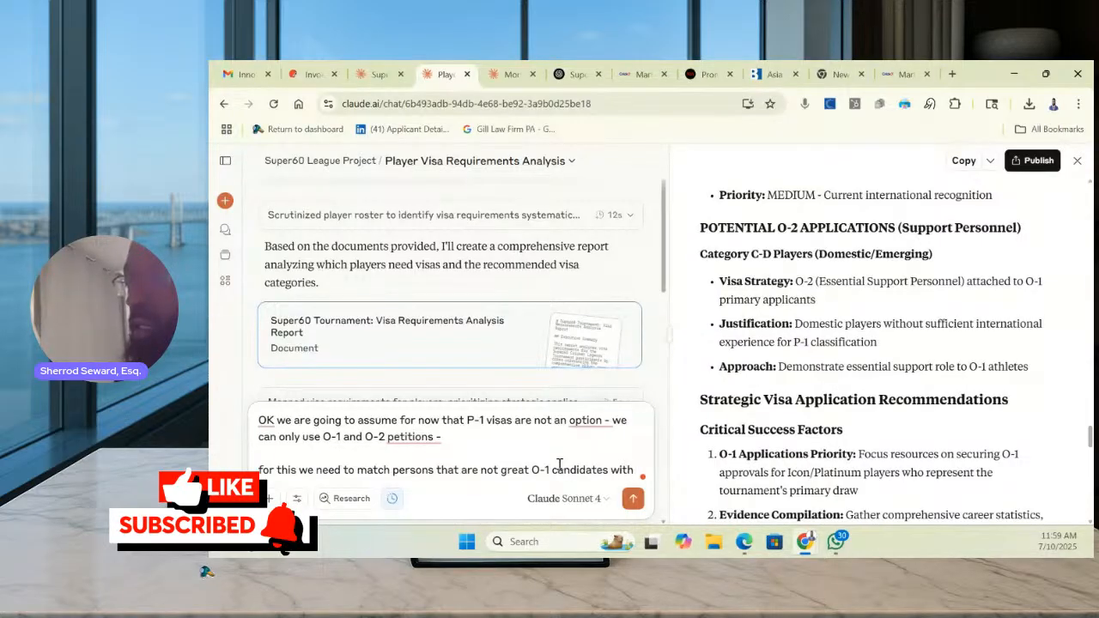
text( O-1 candiates they)
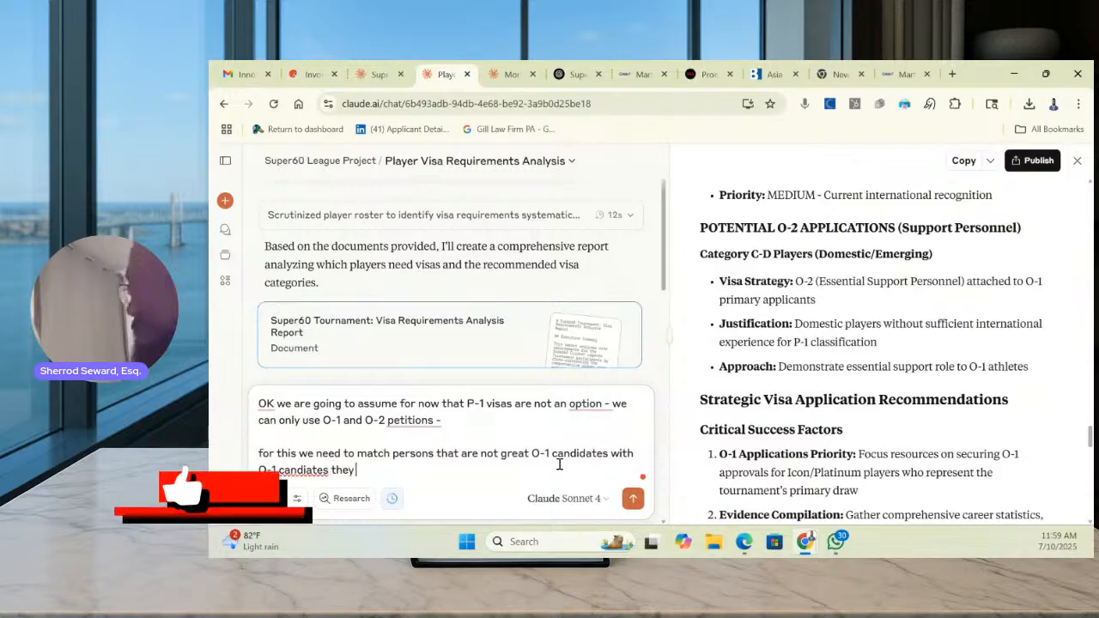
text( they have pe)
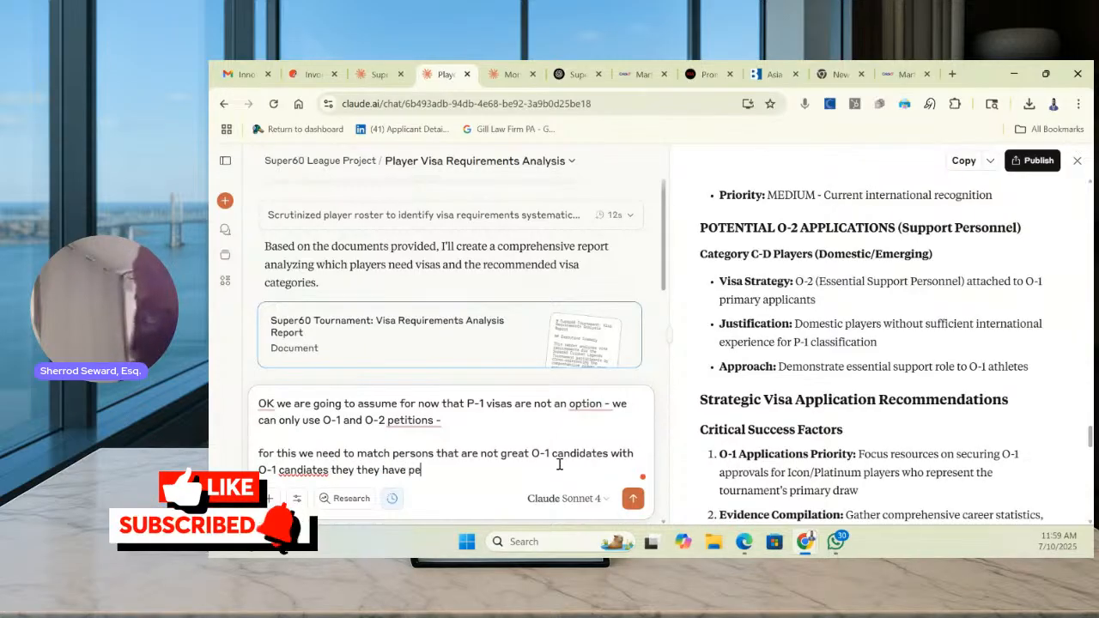
key(BackSpace)
text(re)
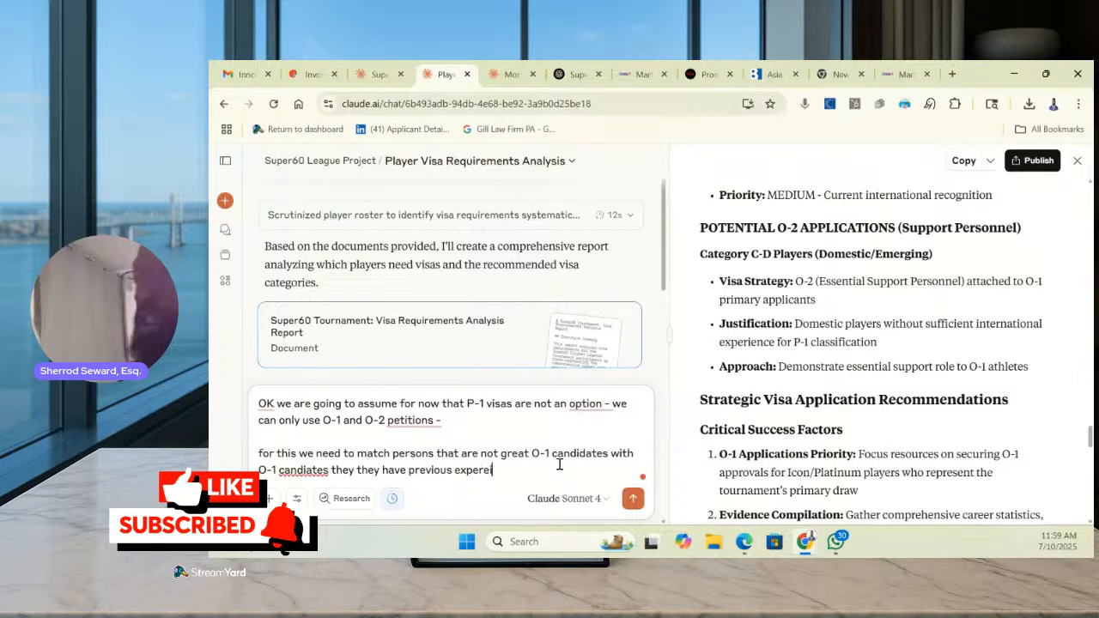
text(vious experience with )
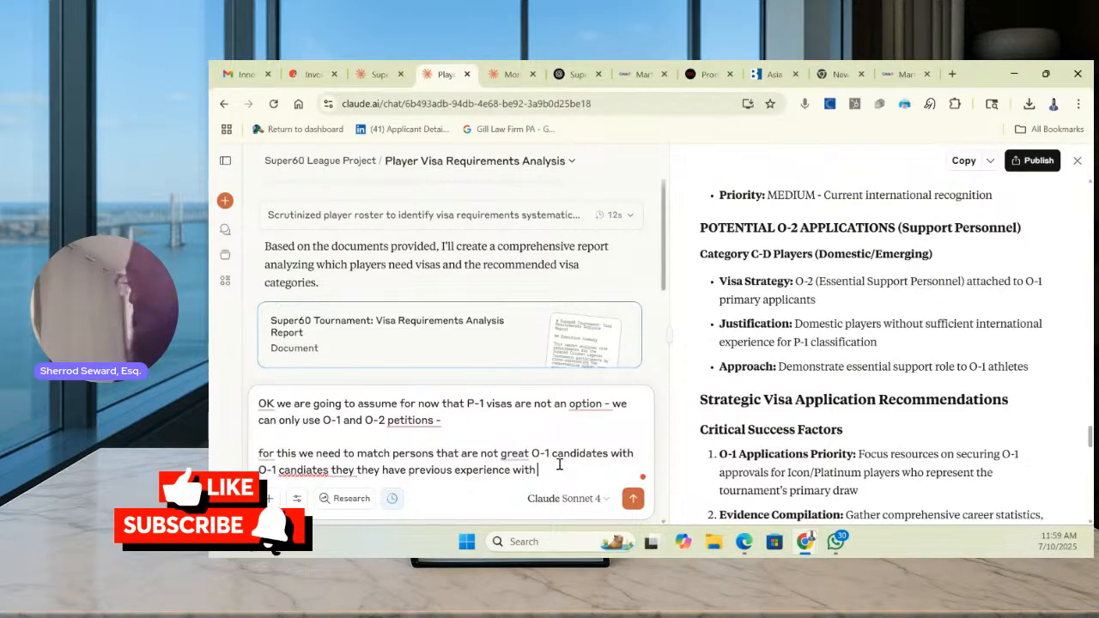
text(at the national t)
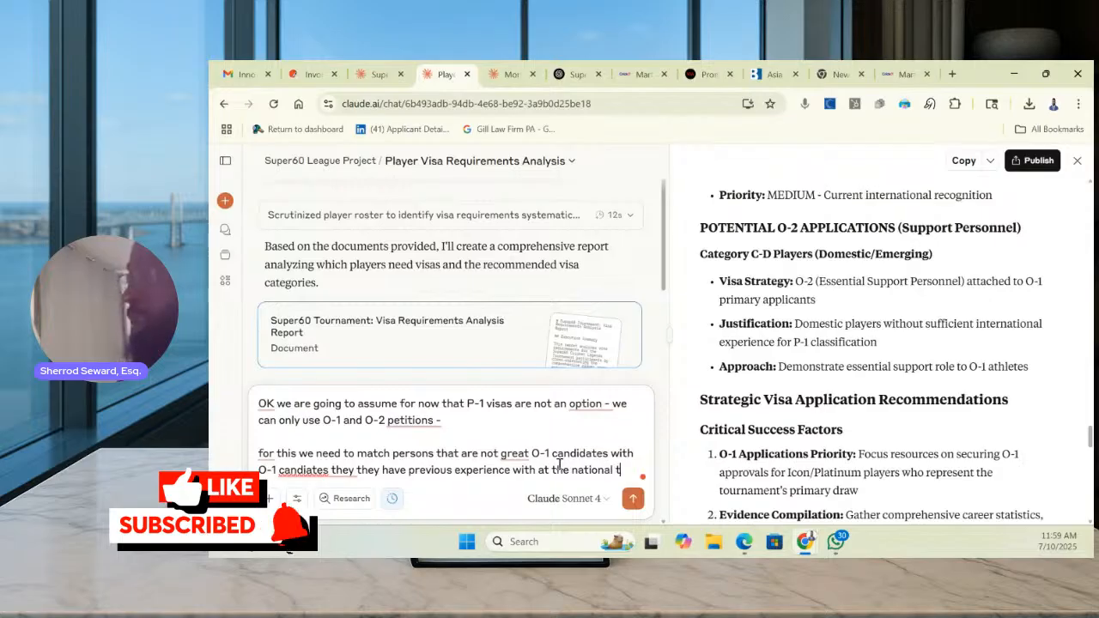
text(eam of)
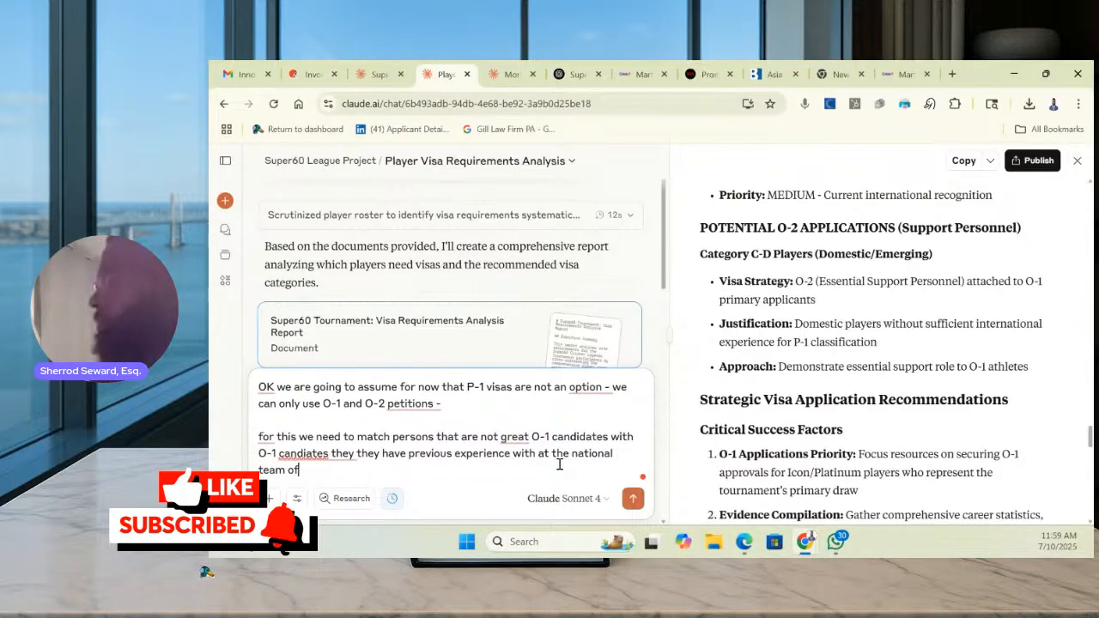
Complete the matching request with "or club level - and have this explain to use in a report of who when and why"
key(BackSpace)
text(r club level - and have this explain to)
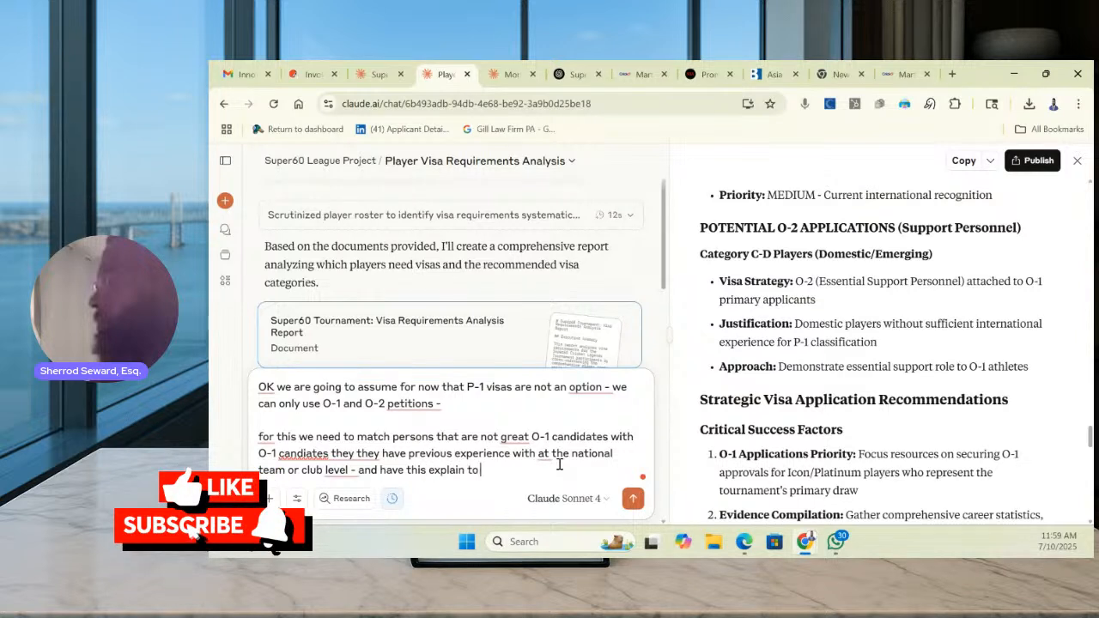
text( use in a report)
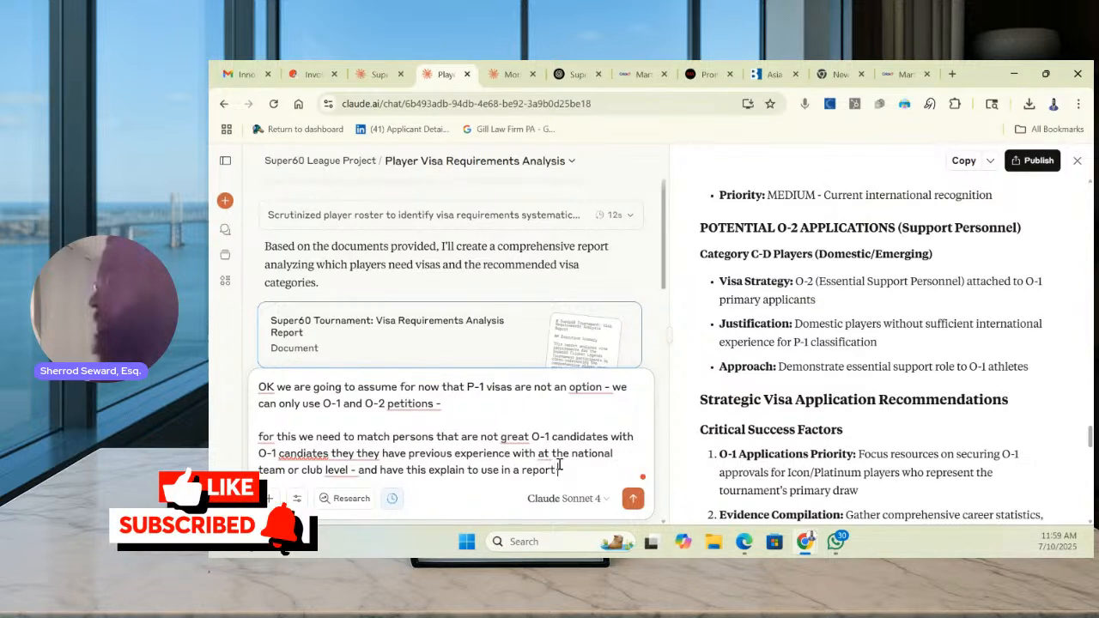
text( of)
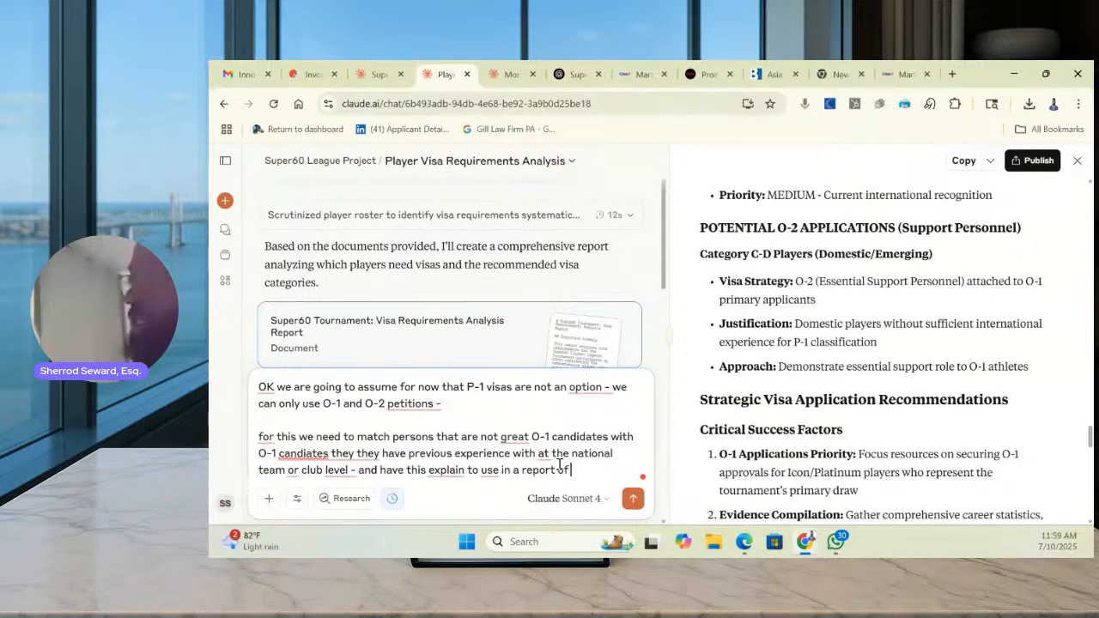
text(who when)
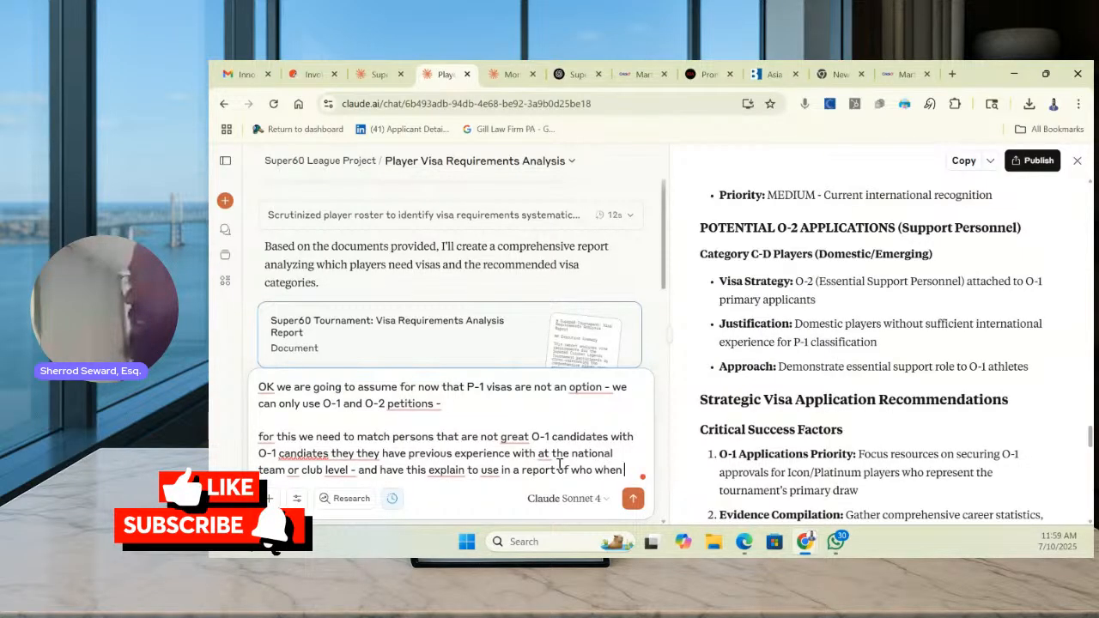
text( and why)
key(shift+Return)
key(shift+Return)
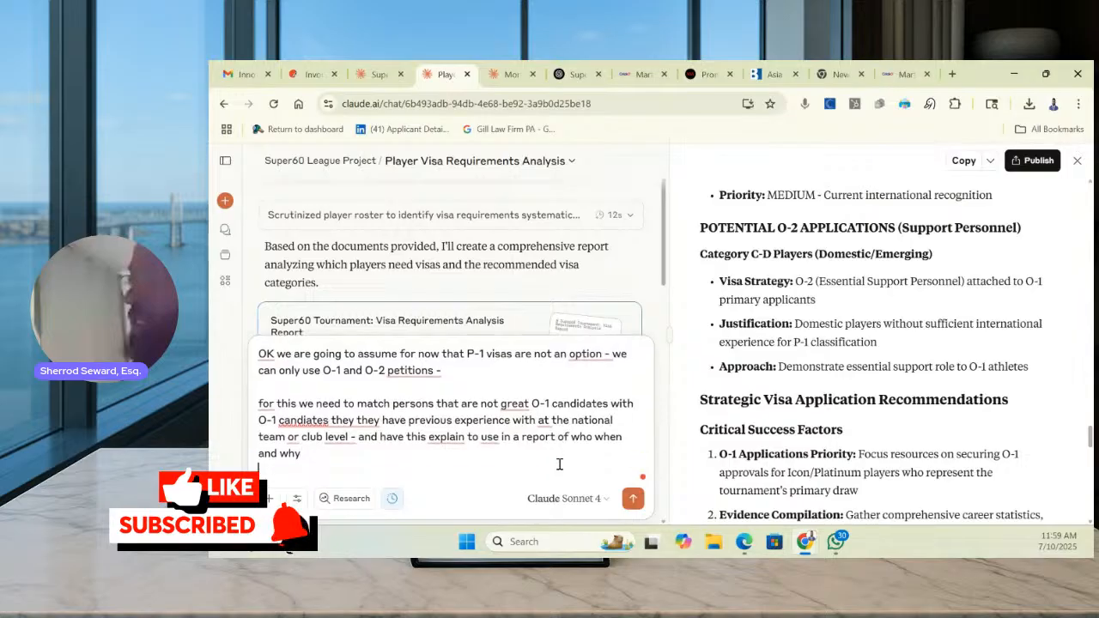
Begin a new paragraph with "now remember -" stating that only O-1 candidates selected for this tournament are being considered
text(now rememb)
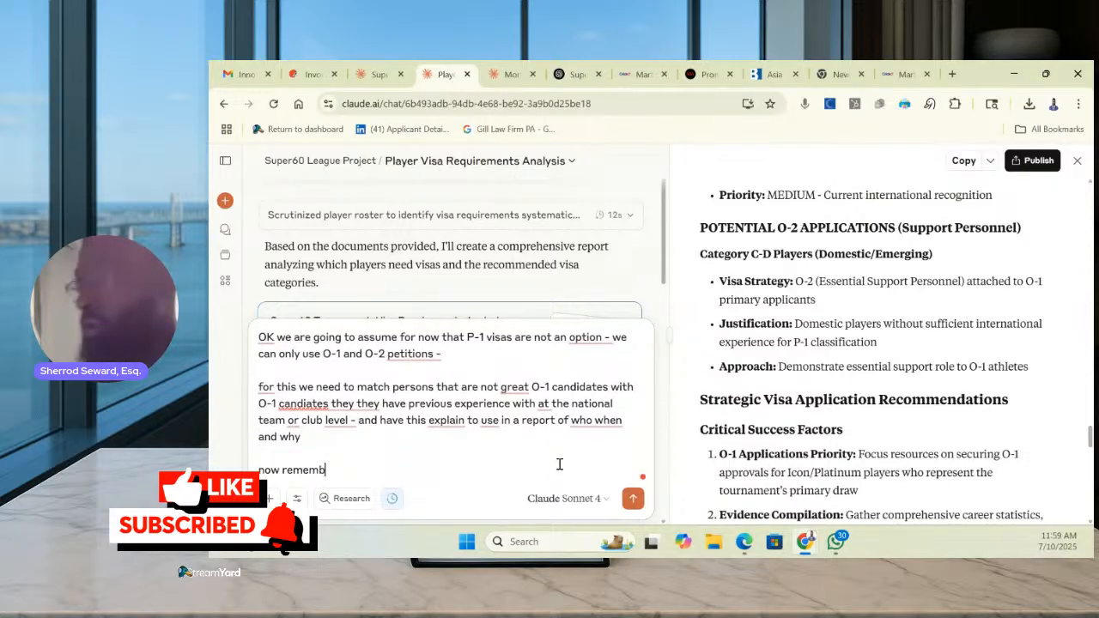
text(er - if som)
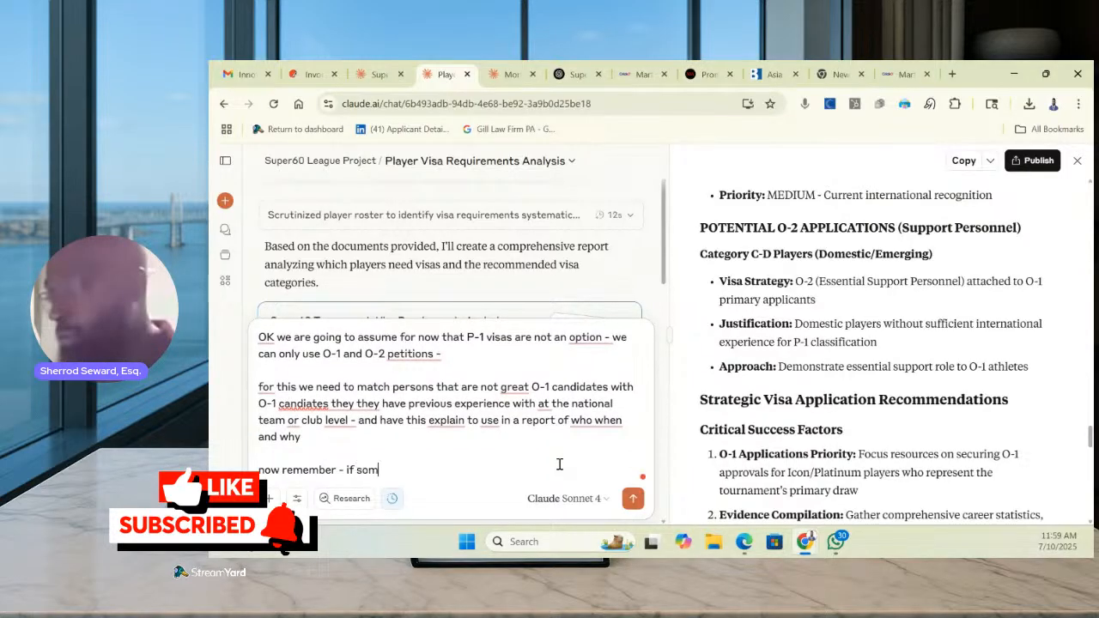
text(eo)
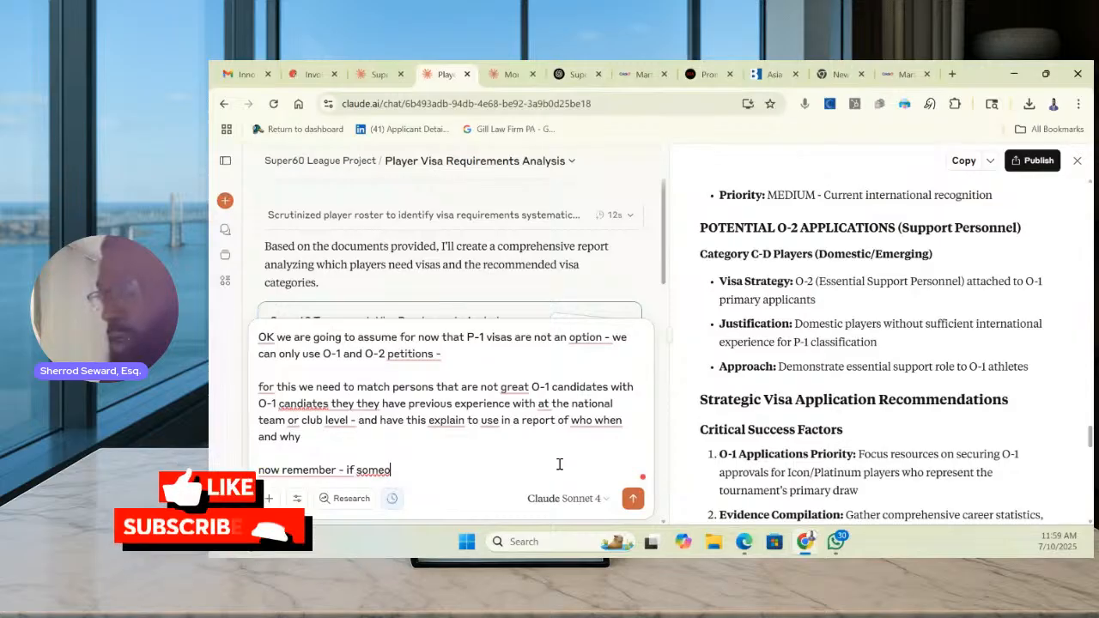
text(ne)
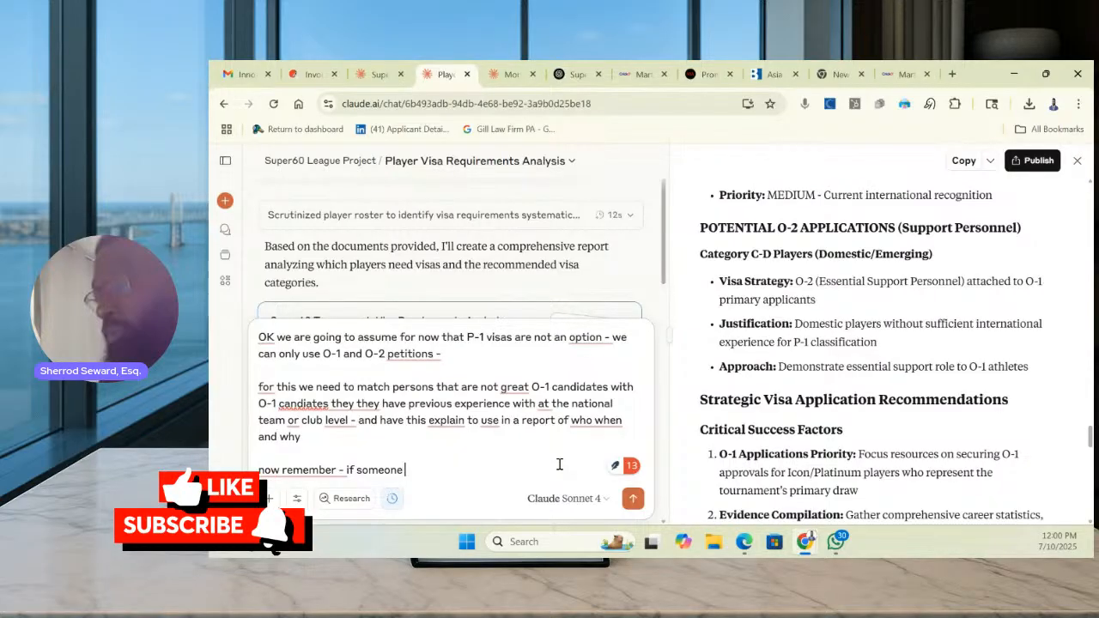
key(BackSpace)
key(BackSpace)
key(BackSpace)
key(BackSpace)
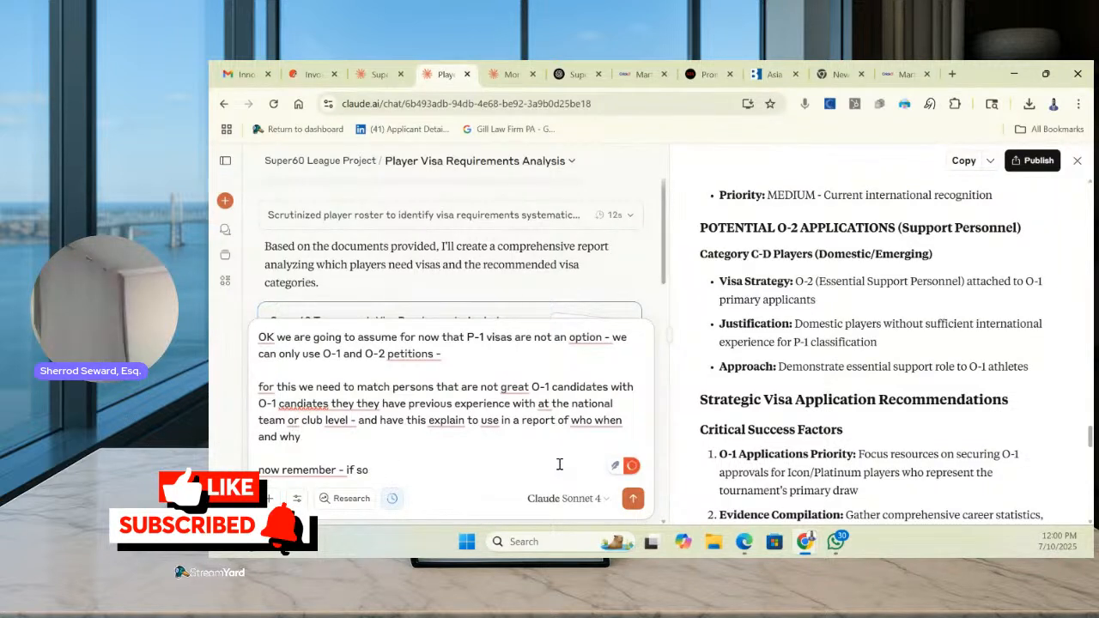
text(e are only cc)
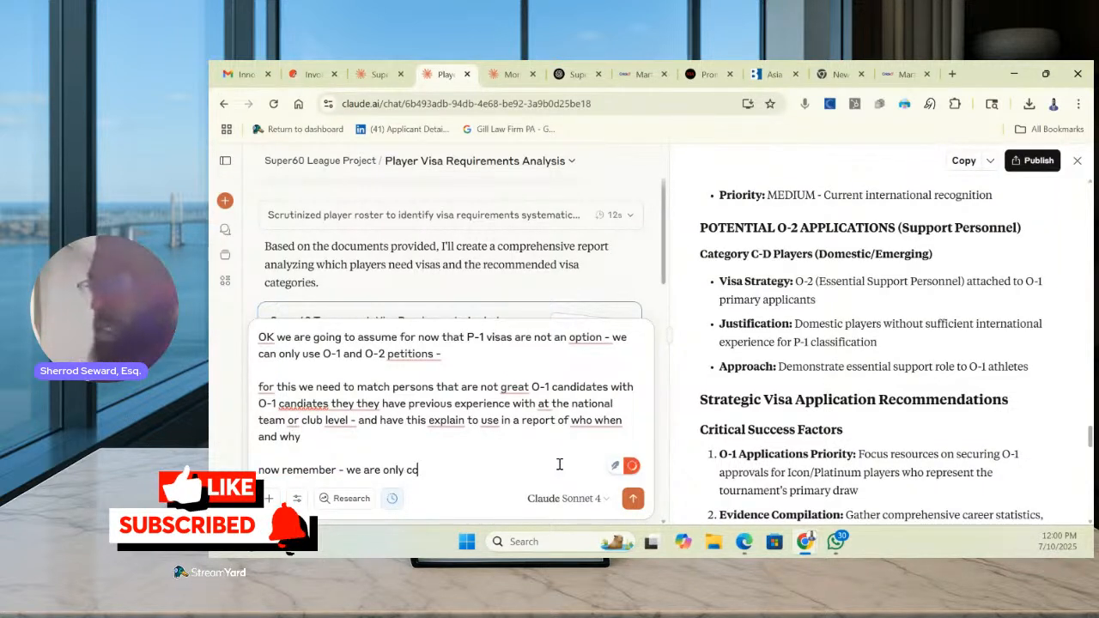
text(onsidering O-1)
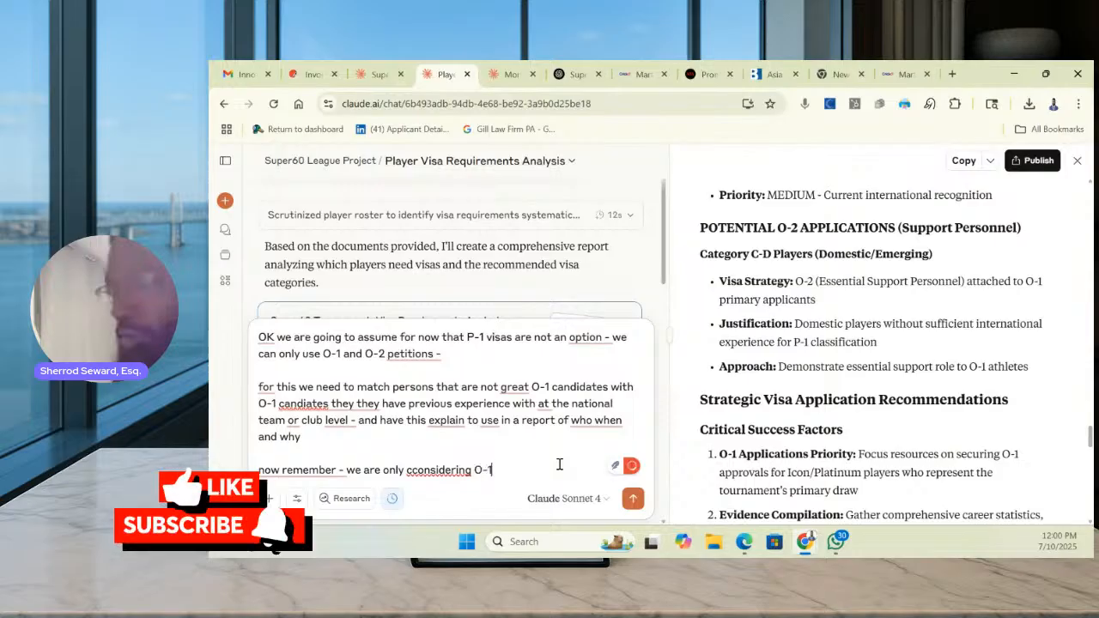
text( that are se)
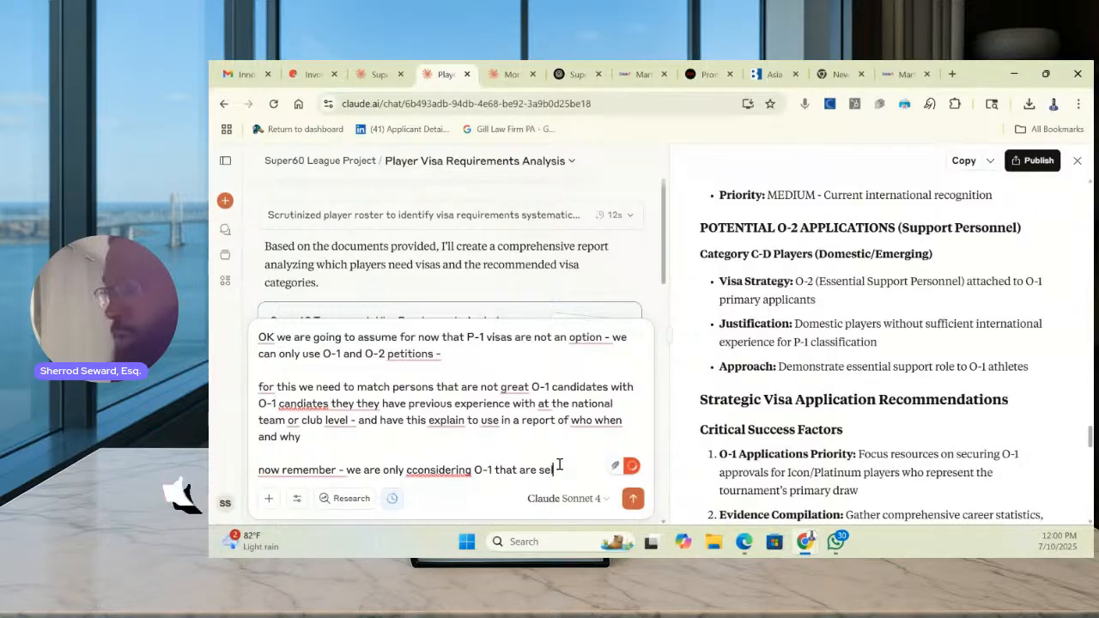
text(lected for this tournamet - so i)
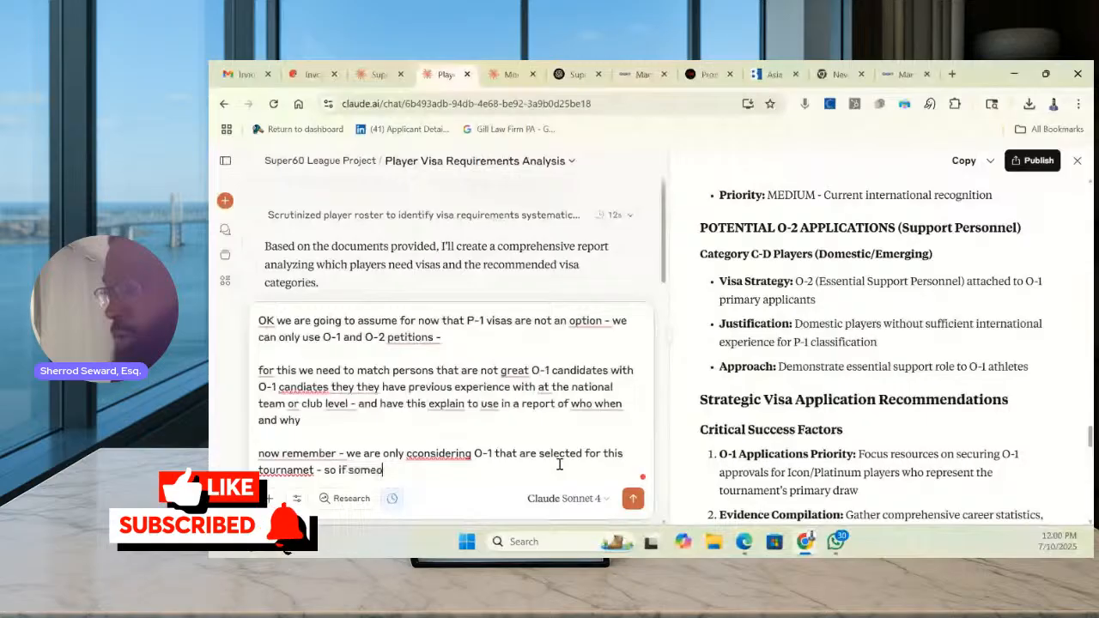
Add the case of someone who previously had an O-2 visa but is not tied to an existing O-1 holder participating this year
text(f someo)
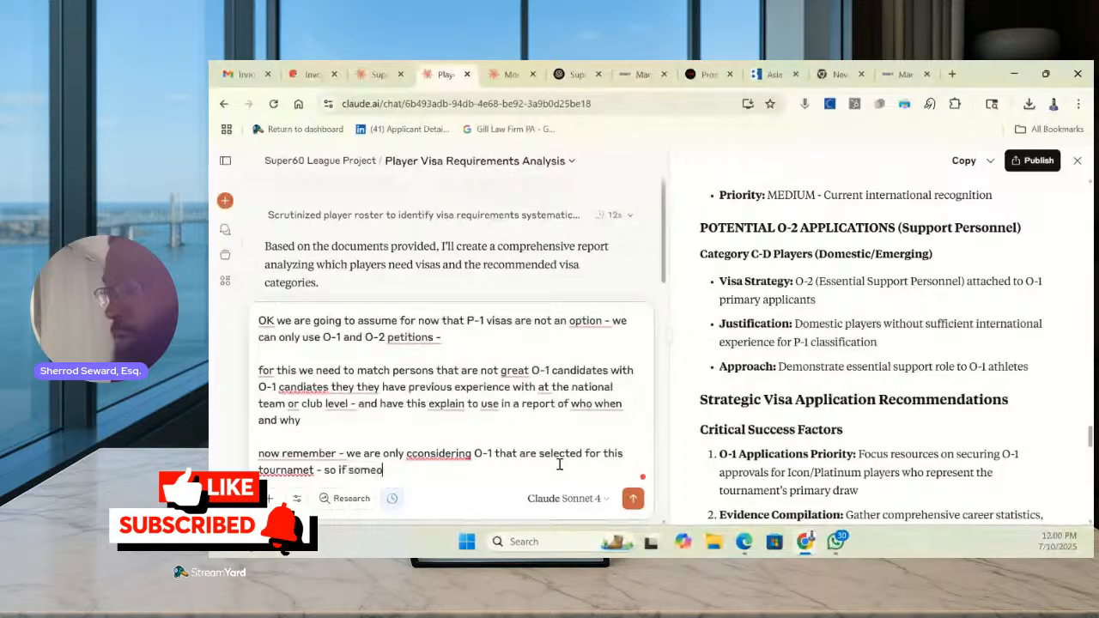
text(ne previously has an O-2 visas but they are)
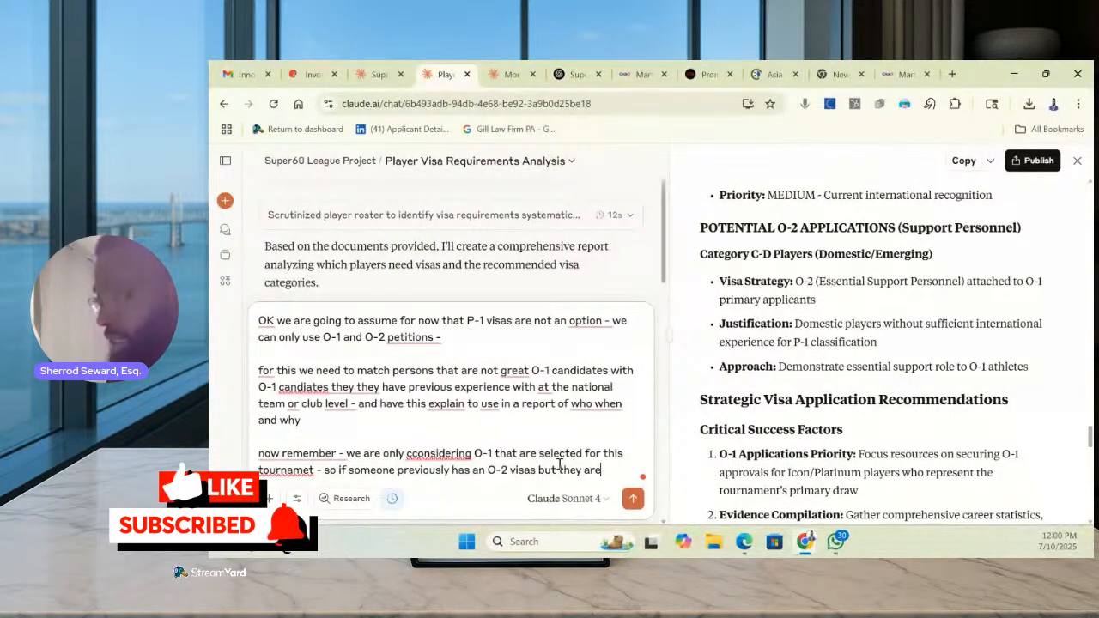
text( not tied to somone t)
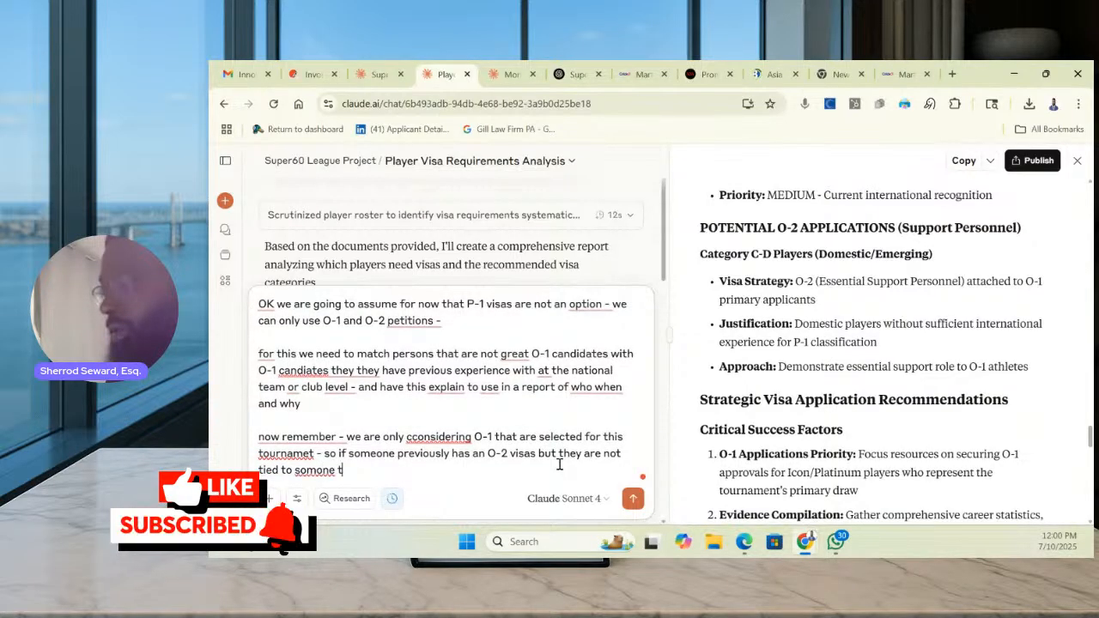
text(hat laready has an O-)
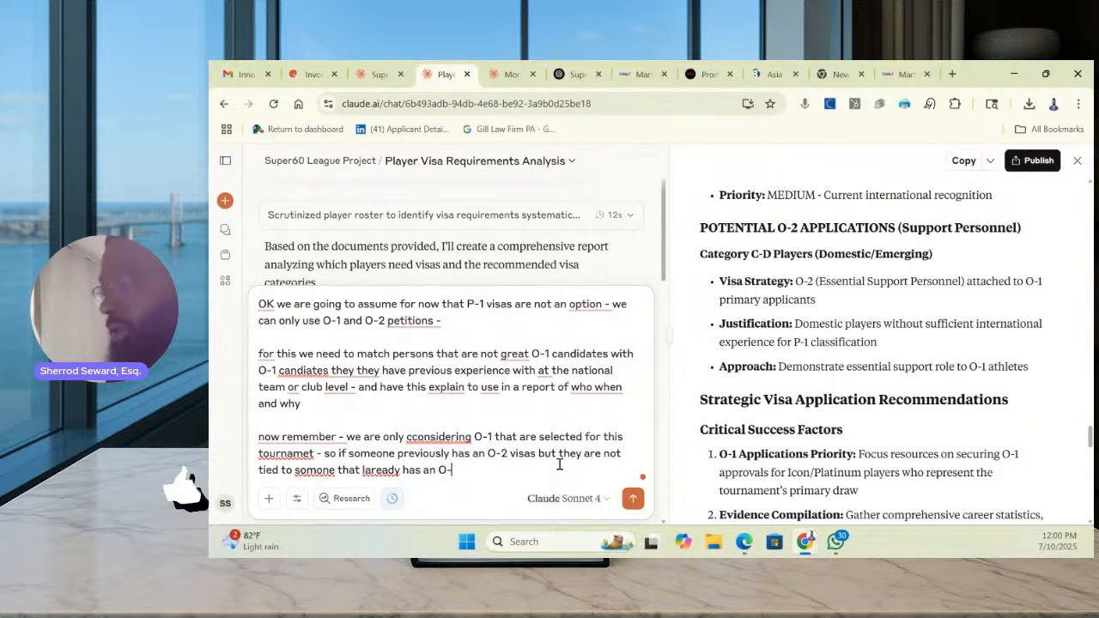
text(1 visas and is particiipant this year - )
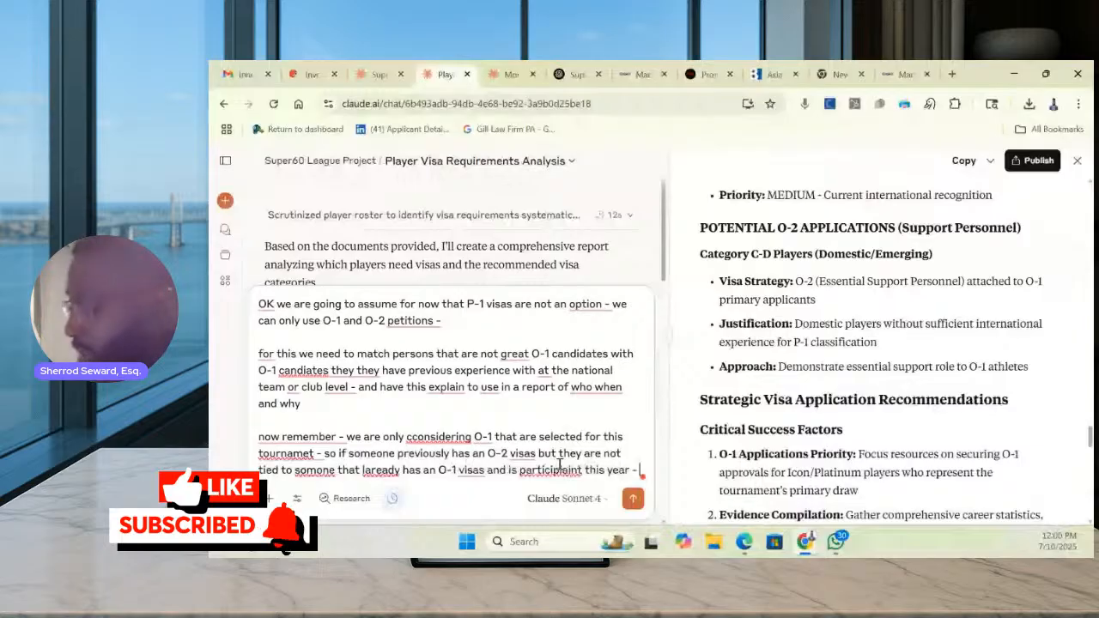
Extend the condition with "or someone new that is a great candidate for the O-1 visa -"
text(or)
text( someone)
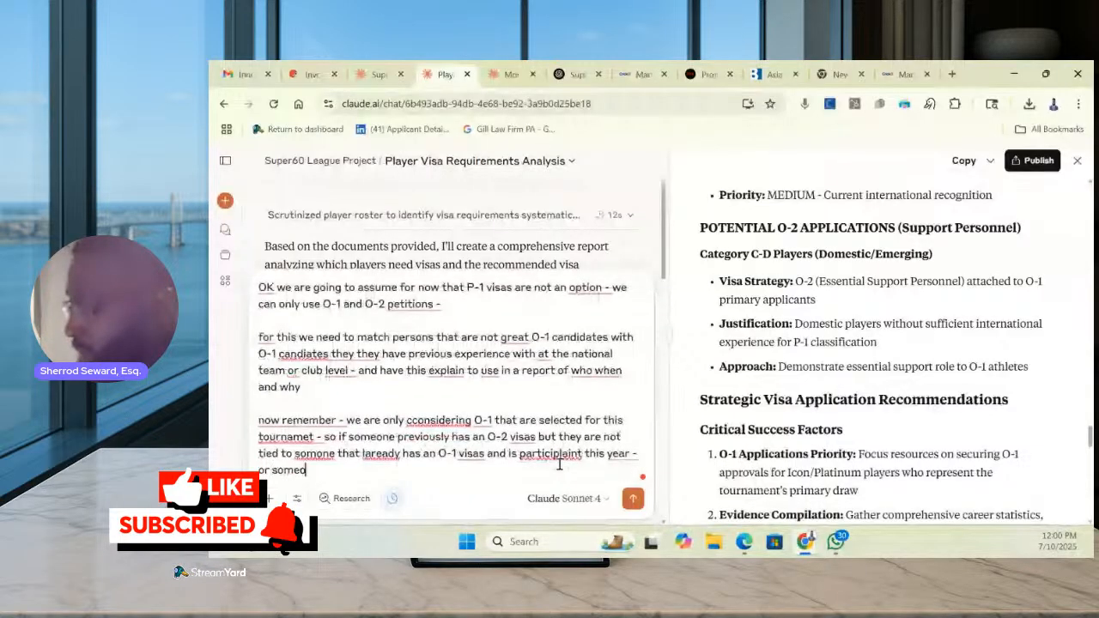
text( new tha)
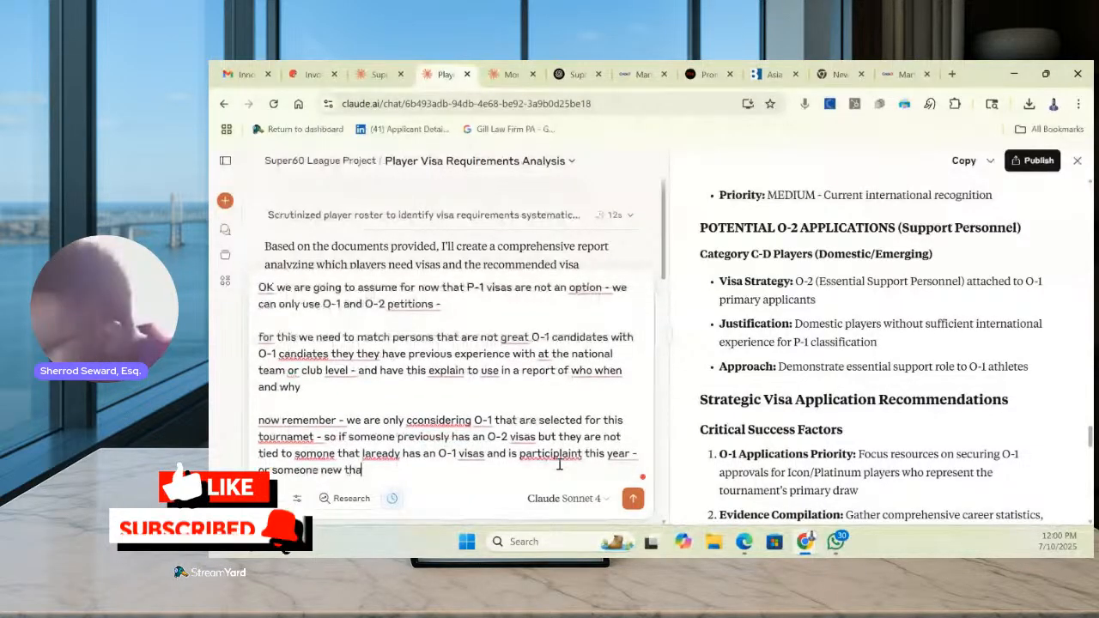
text(t is a great)
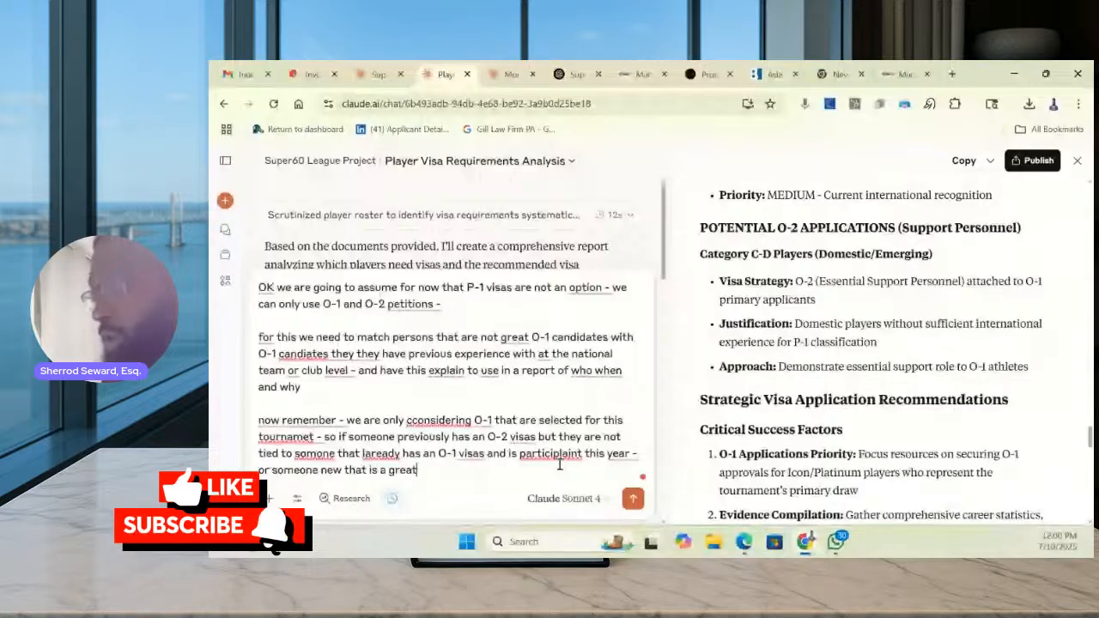
text( candidate for the O)
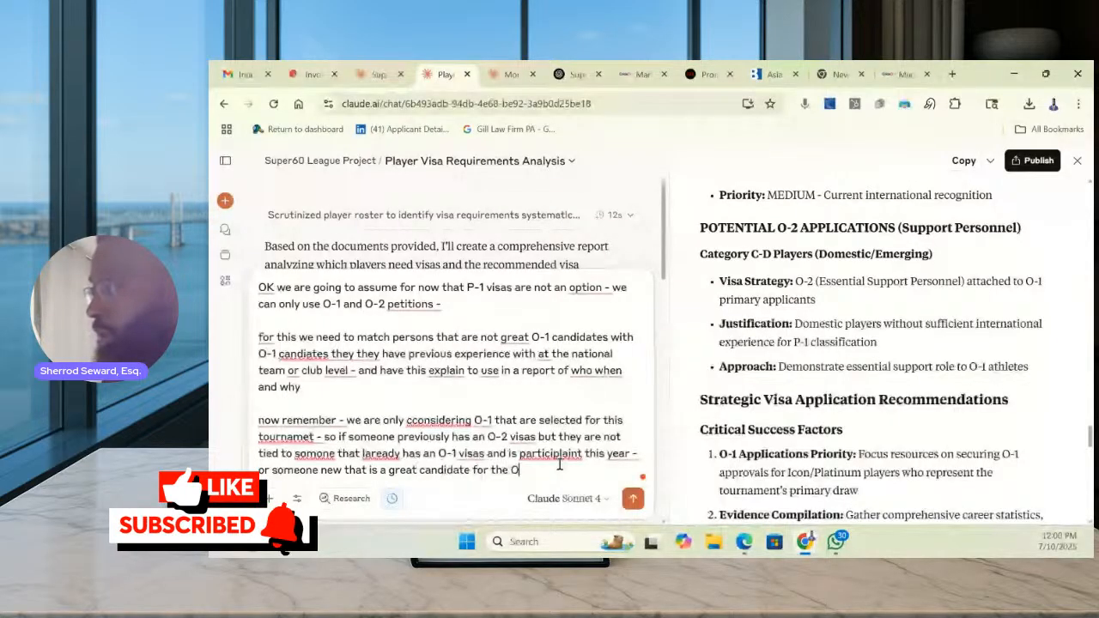
text(-1 visa -)
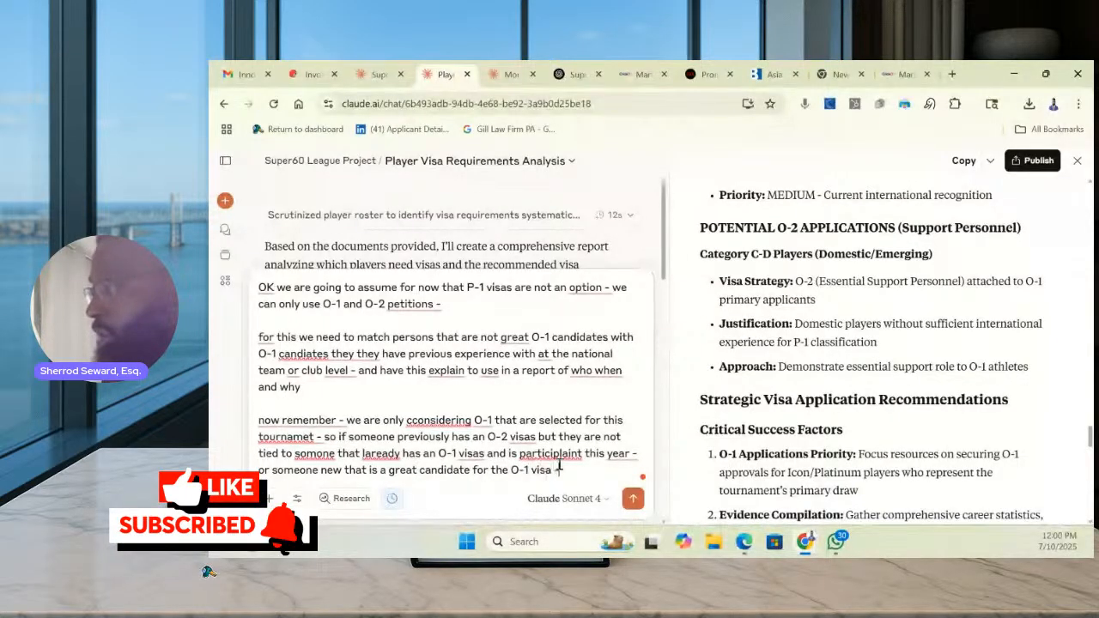
Finish the rule by saying they need to be set in their own category, "even if previously approved -"
text( then they need)
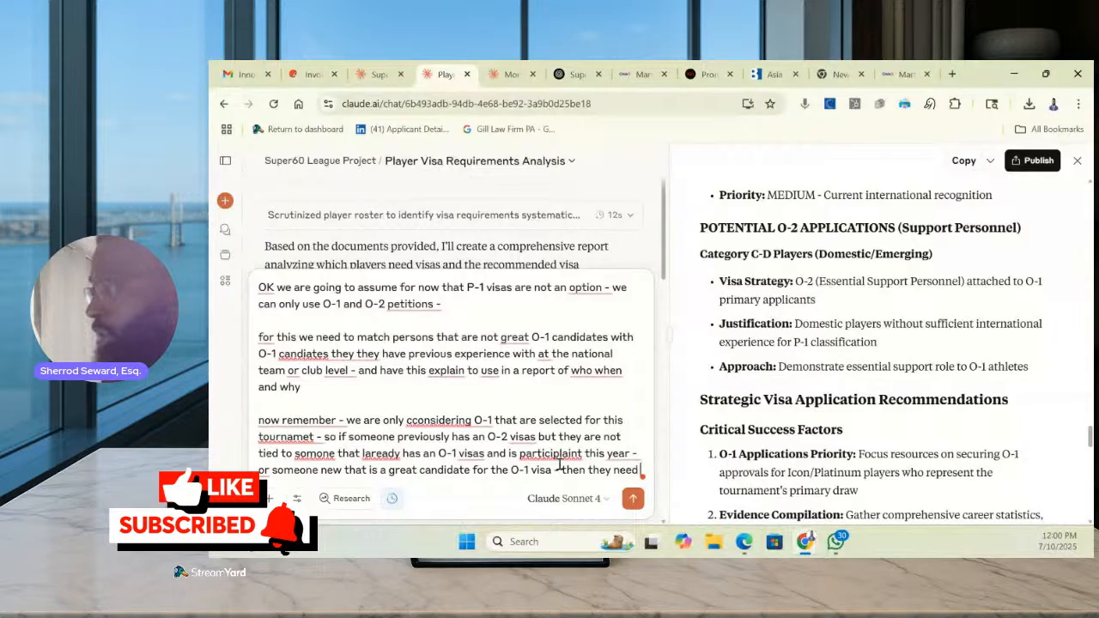
text( to be se)
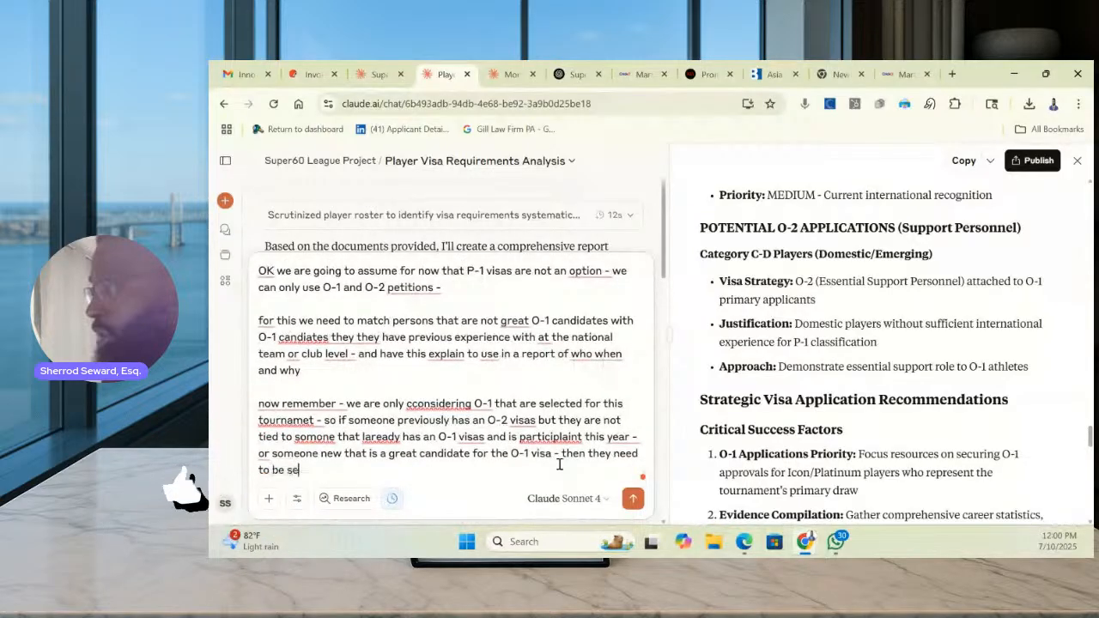
text(t in thier own category)
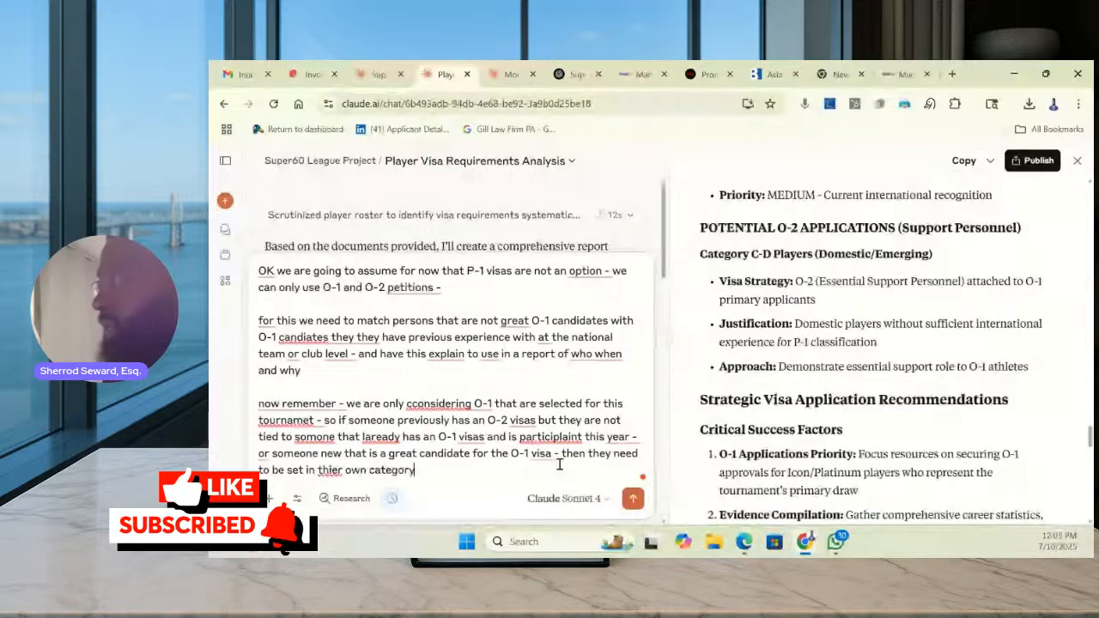
text( - even if previous)
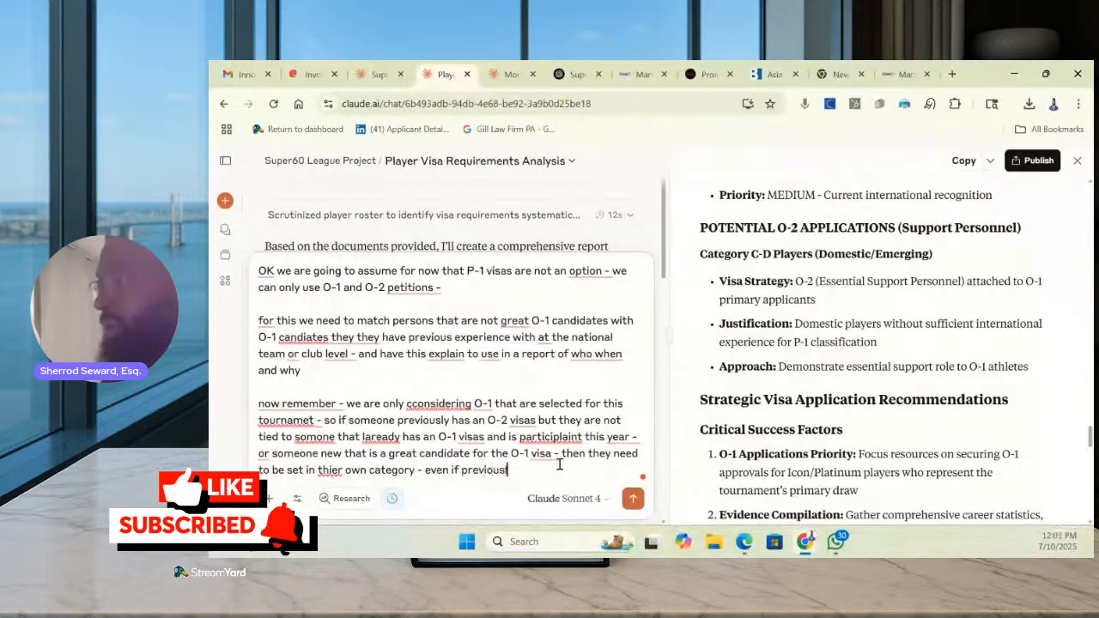
text(ly approved - )
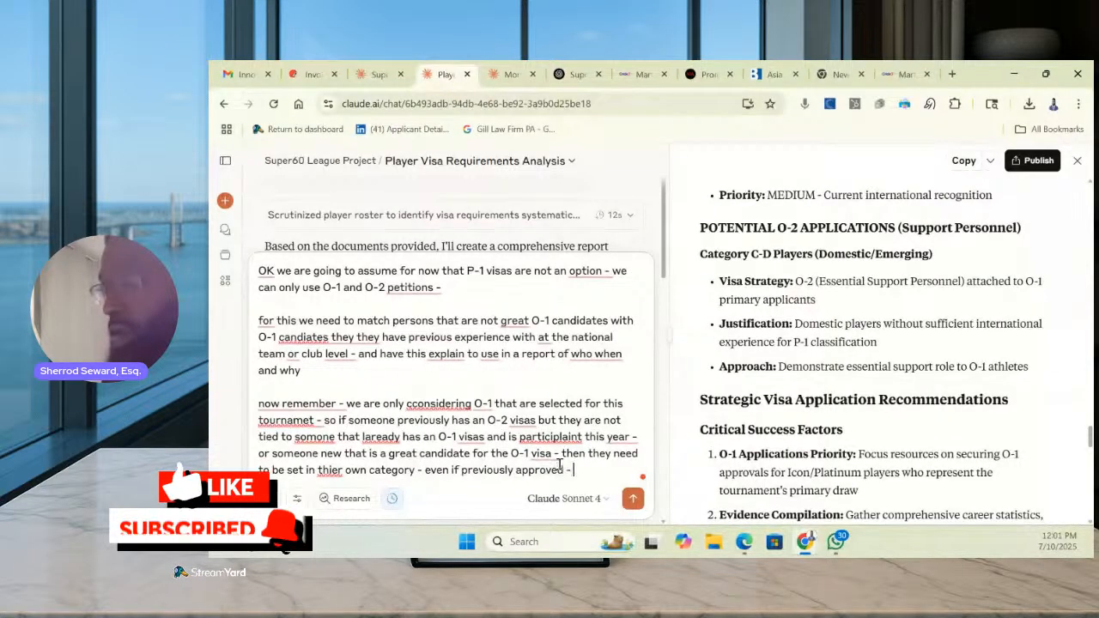
Add "go ahead and do it now with this report" to the message and enable Research mode for it
text(go ahead an)
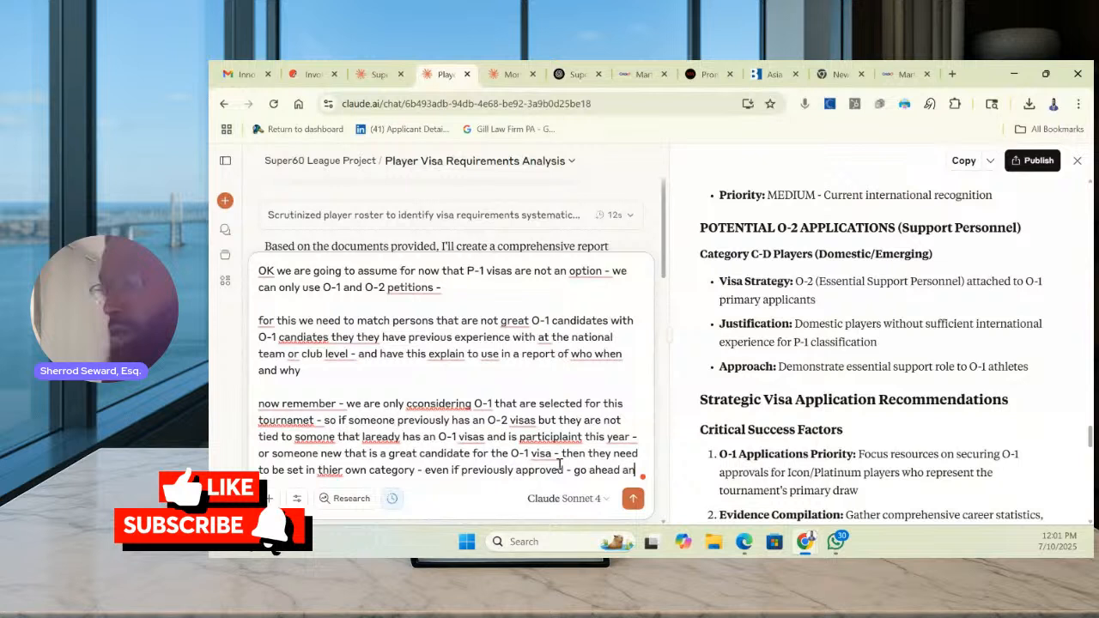
text(d do it now)
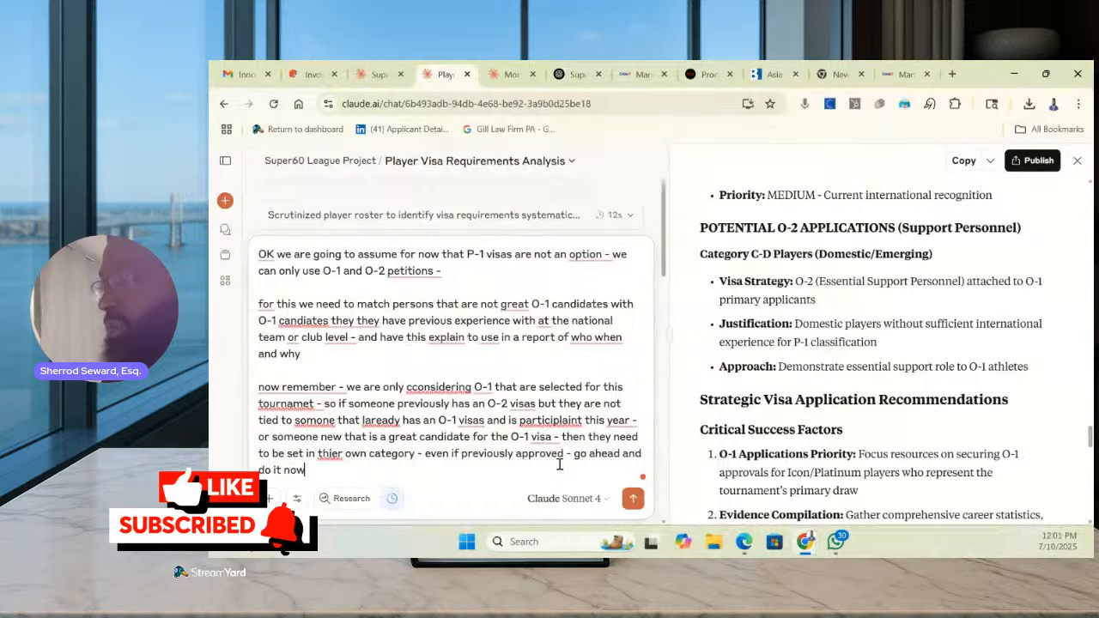
text( with this e)
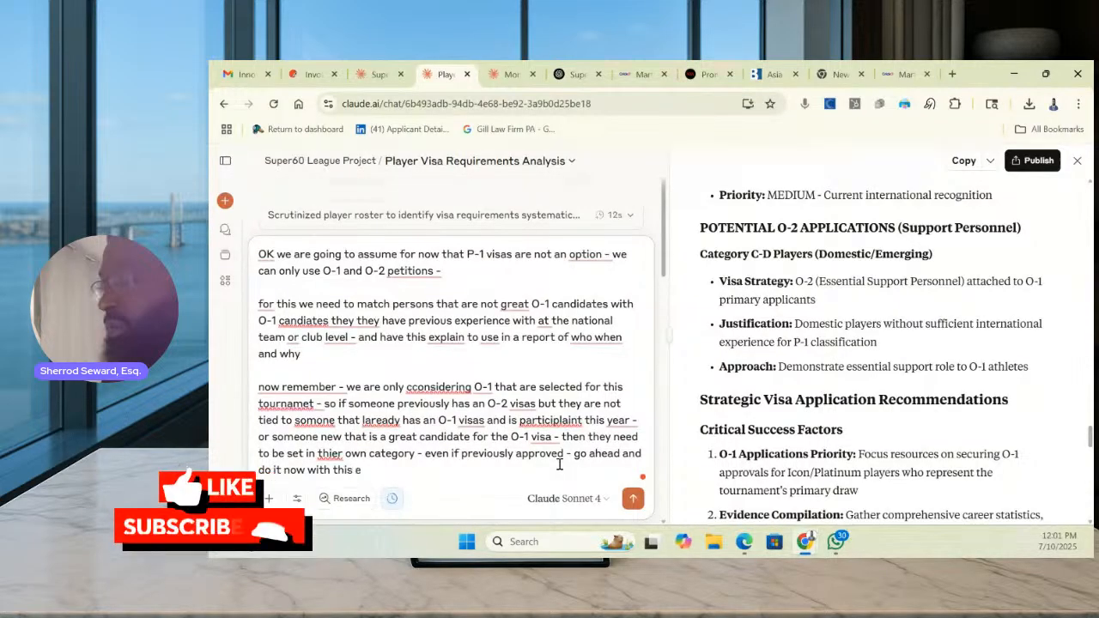
key(BackSpace)
text(report)
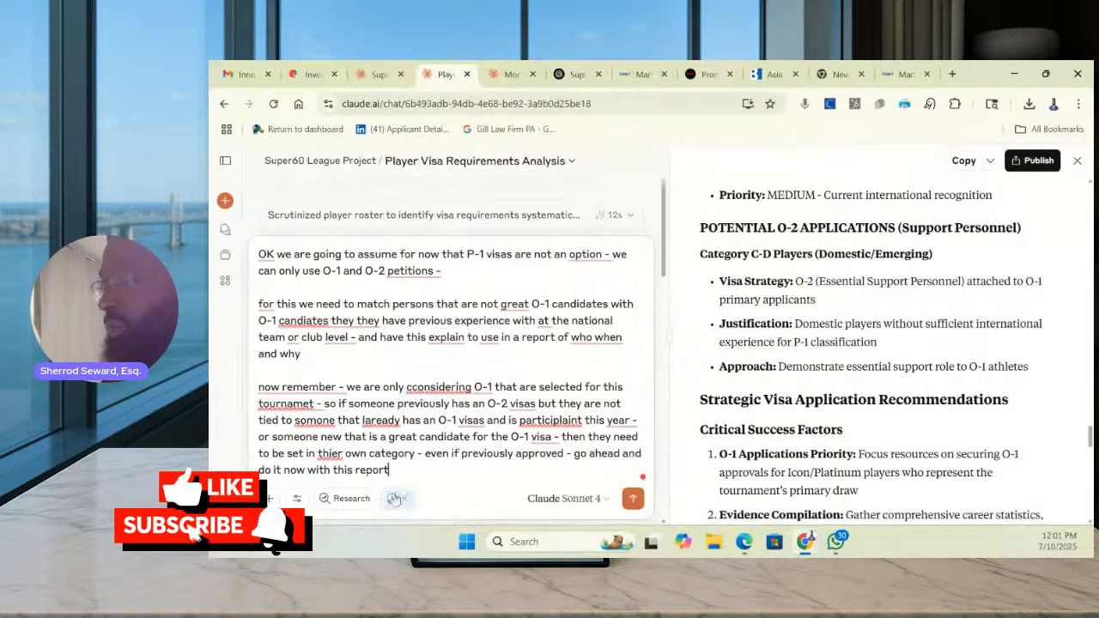
click(351, 498)
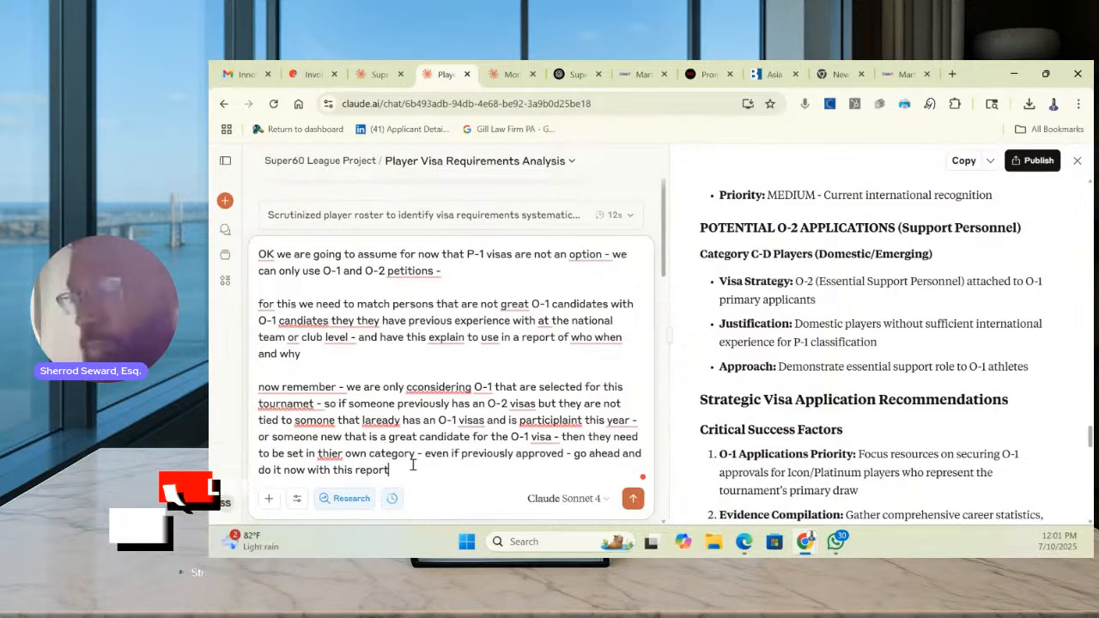
Append the instruction "- look up each player extensively on the internet" to the message
text(- look p)
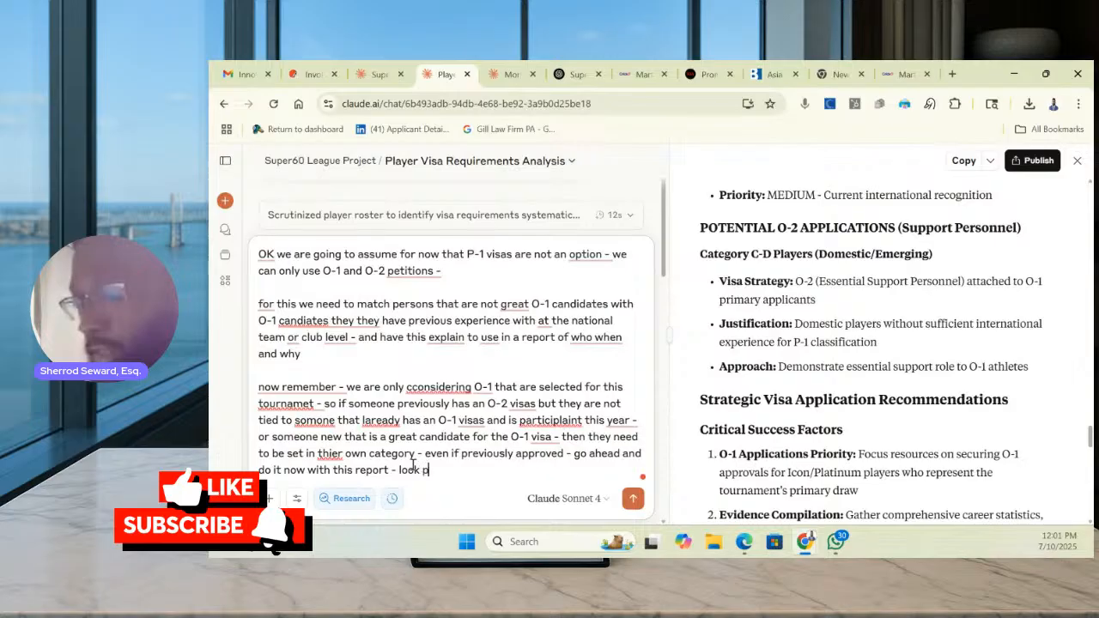
text( up each play)
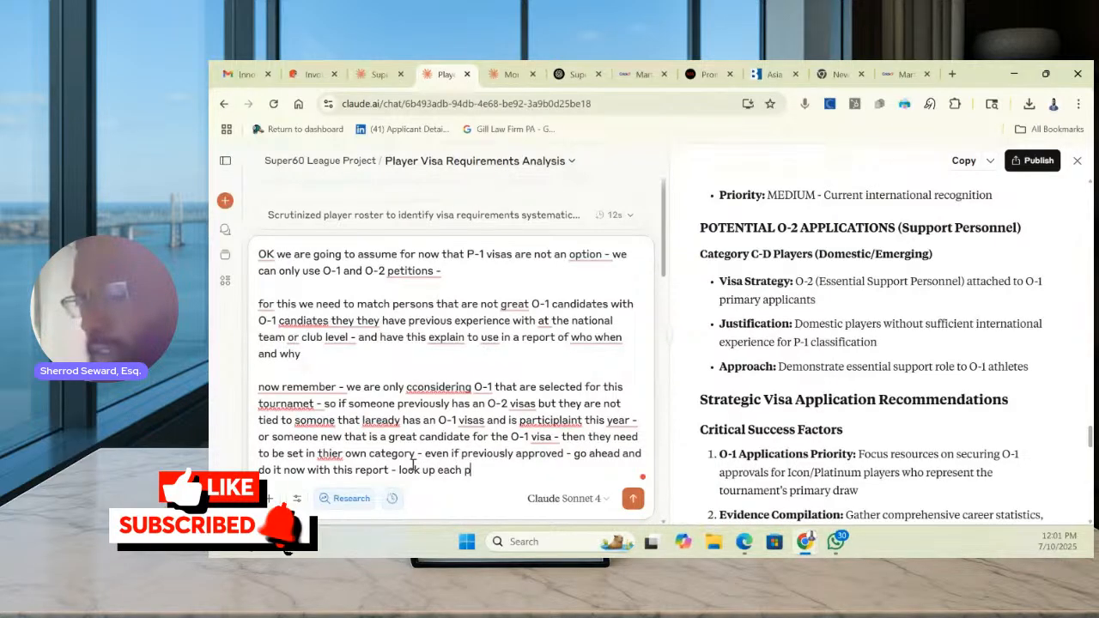
text(er exten)
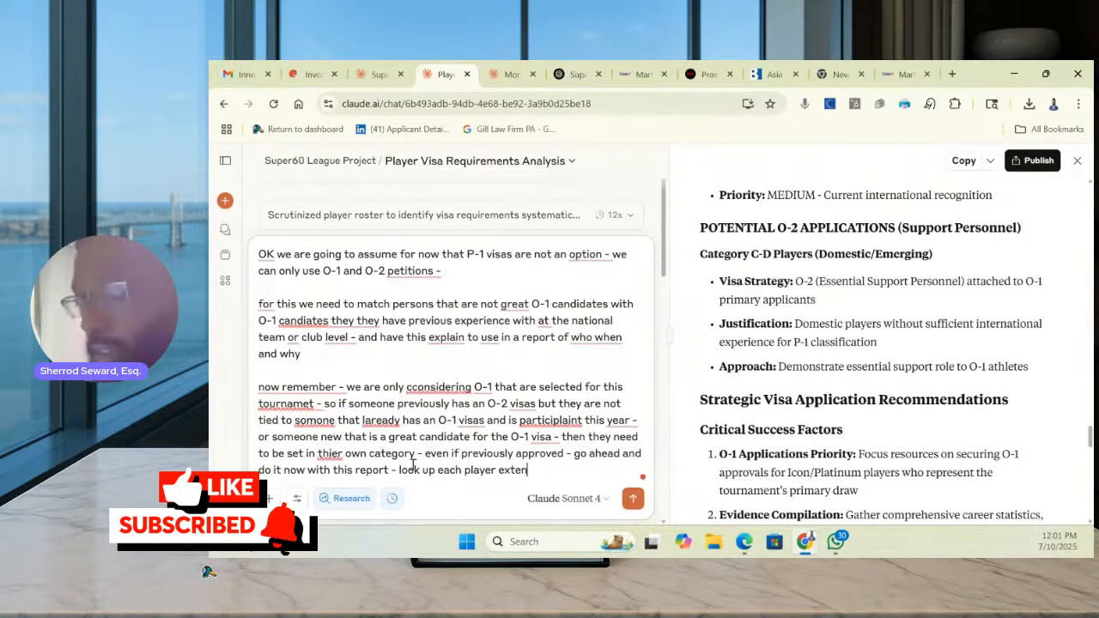
text(sively on the int)
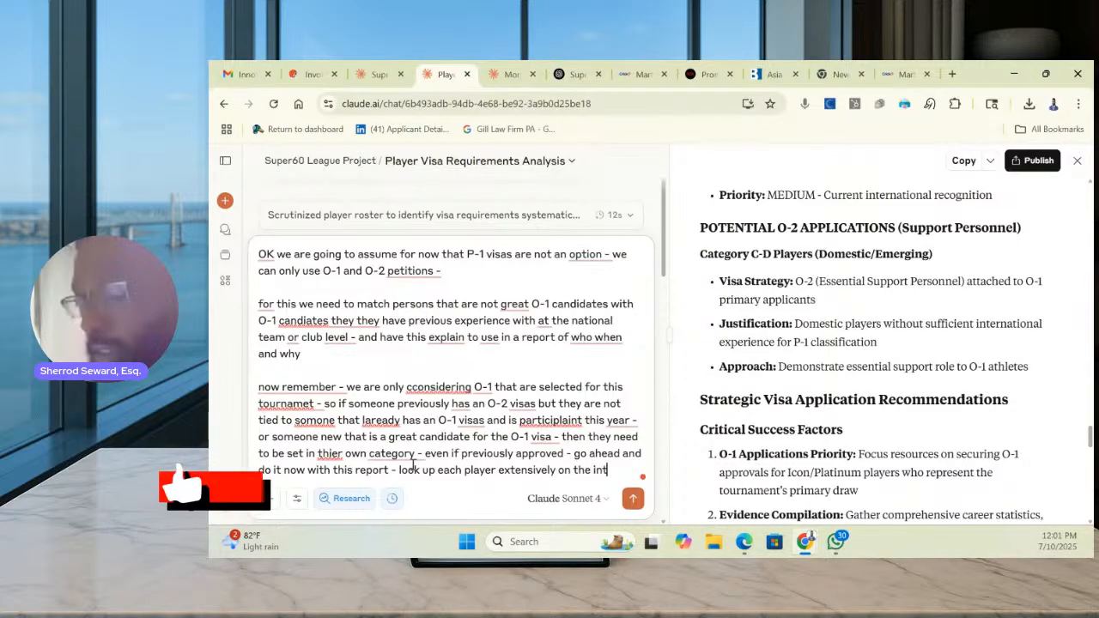
text(ernet)
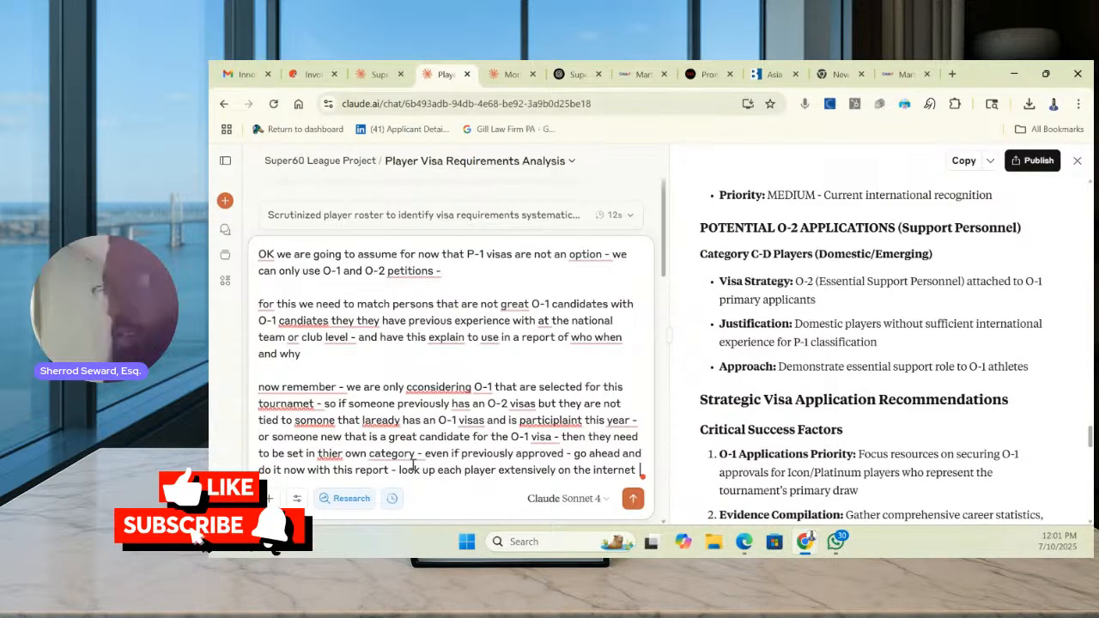
Request the report now using as many tokens as needed, asking for more if necessary for completion, and begin "but be sure to mark of we were"
text( - do the report no)
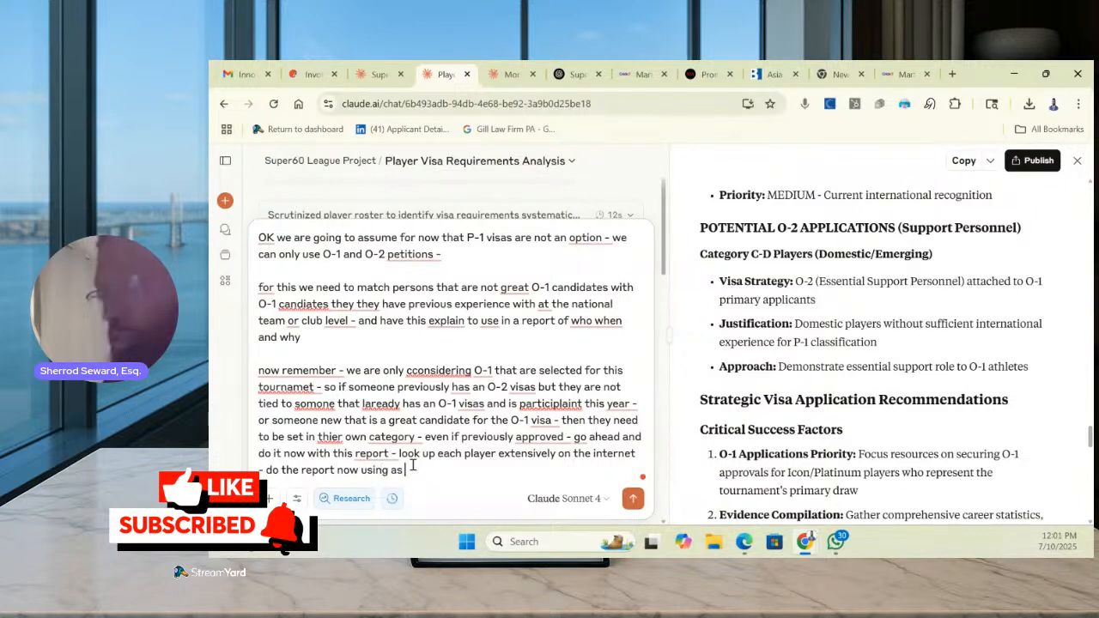
text(w using as many tokens)
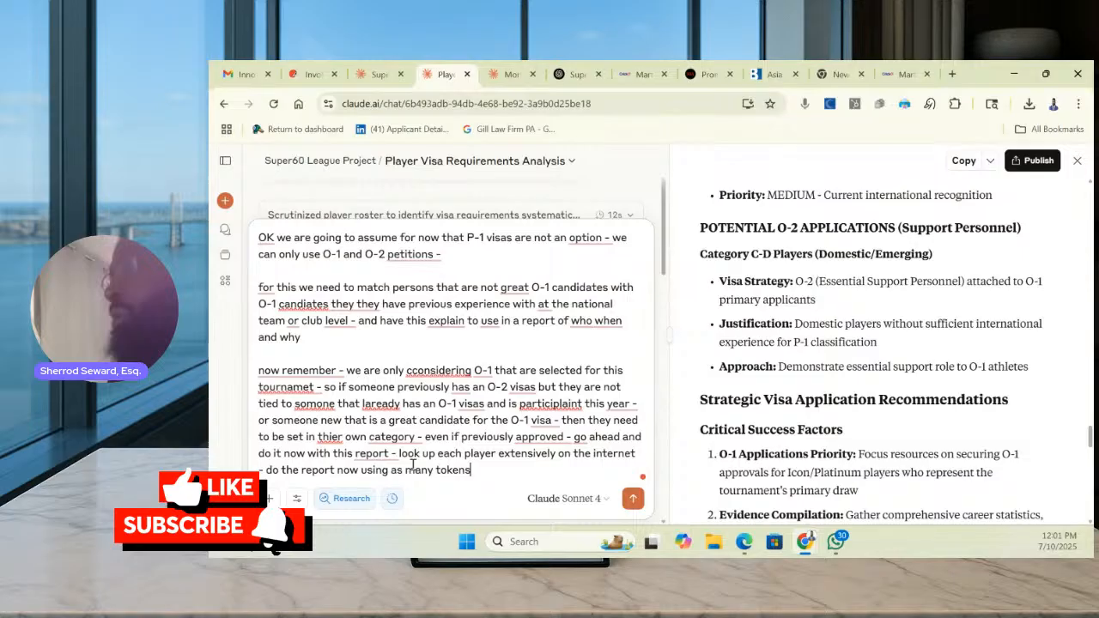
text( as you need - and)
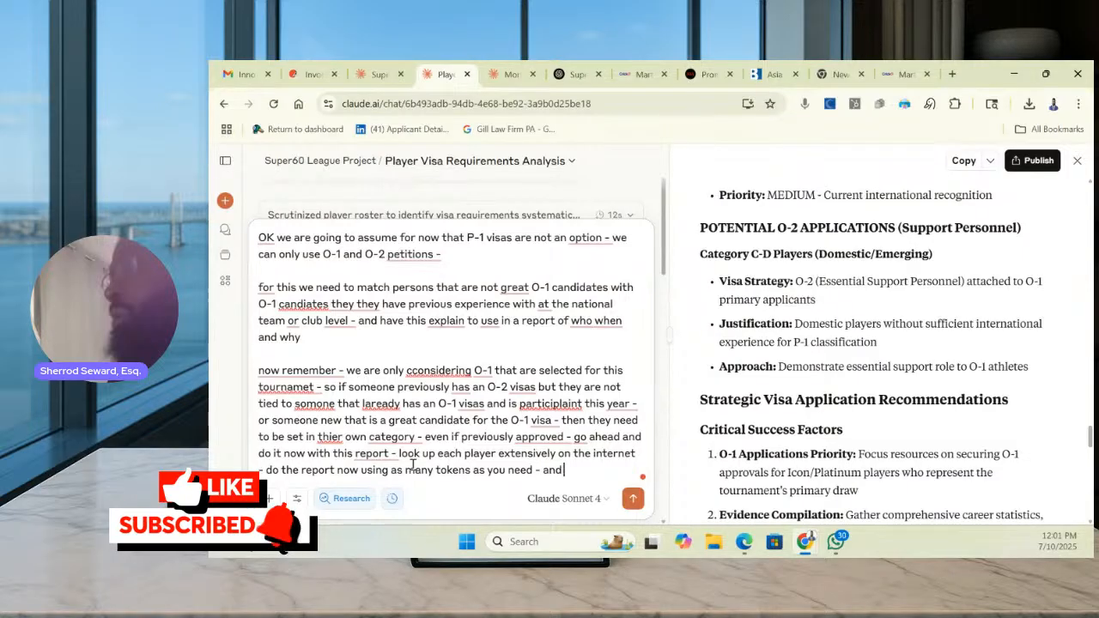
text( just ask)
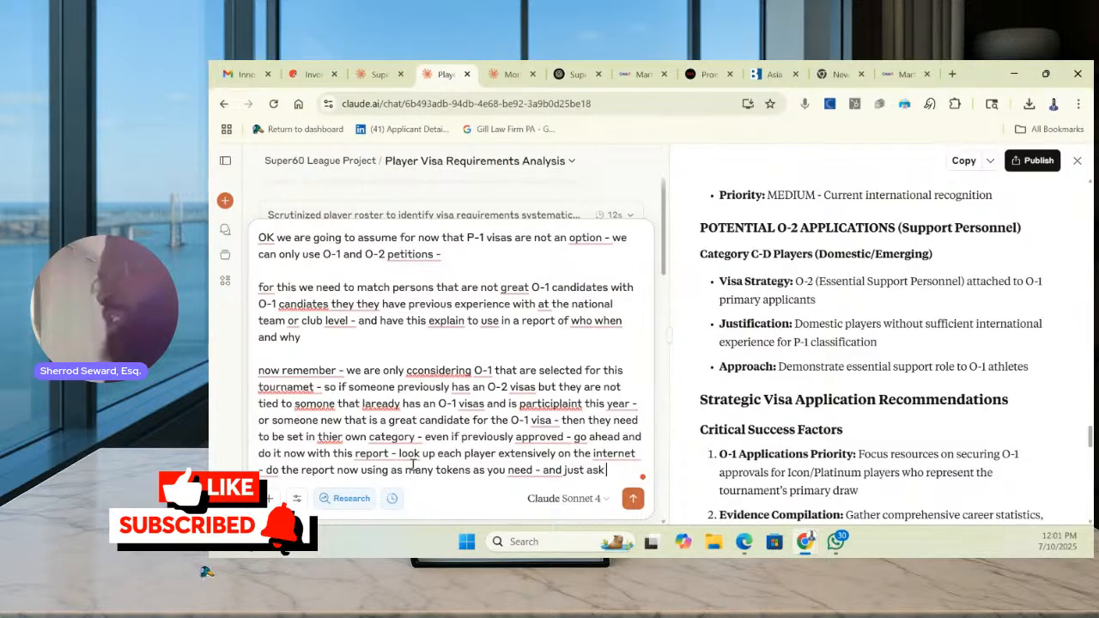
text( for)
text( more tkens if in)
text(ces)
text(sary fo)
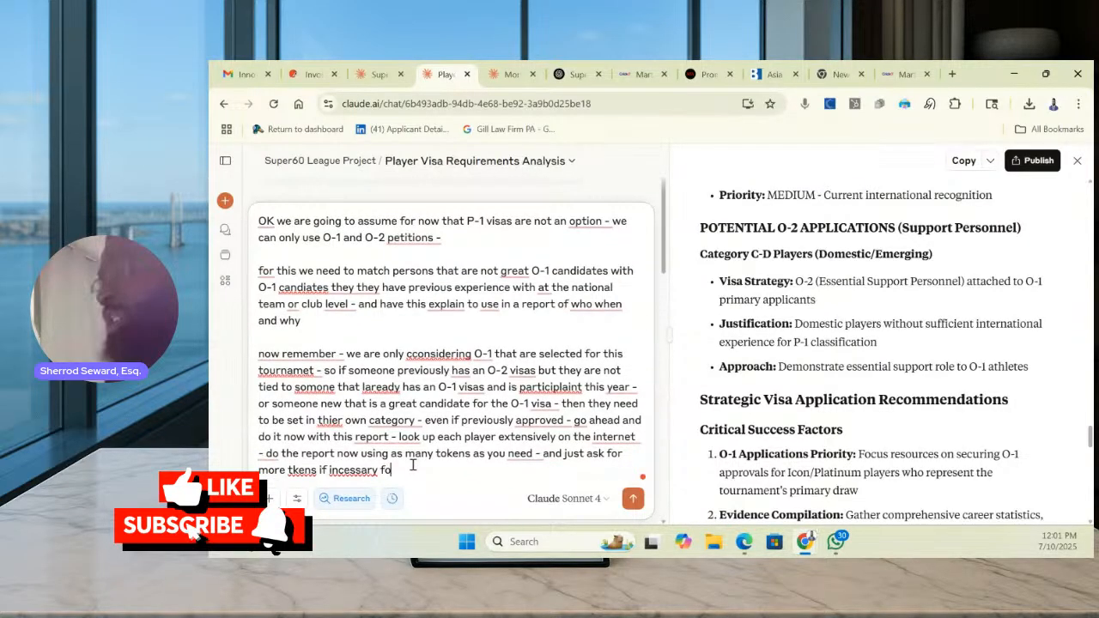
text(r completion - but be sure to mark of we were ()
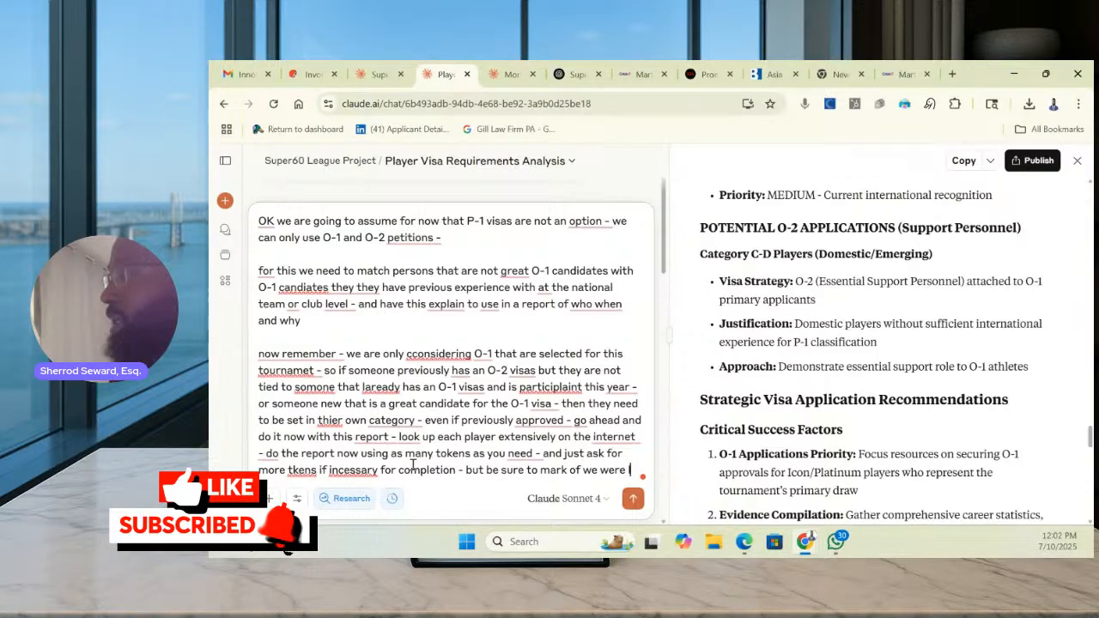
Complete the O-1/O-2 visa matching prompt with "left off - execute this", submit it and check that the research starts
text(left off - go)
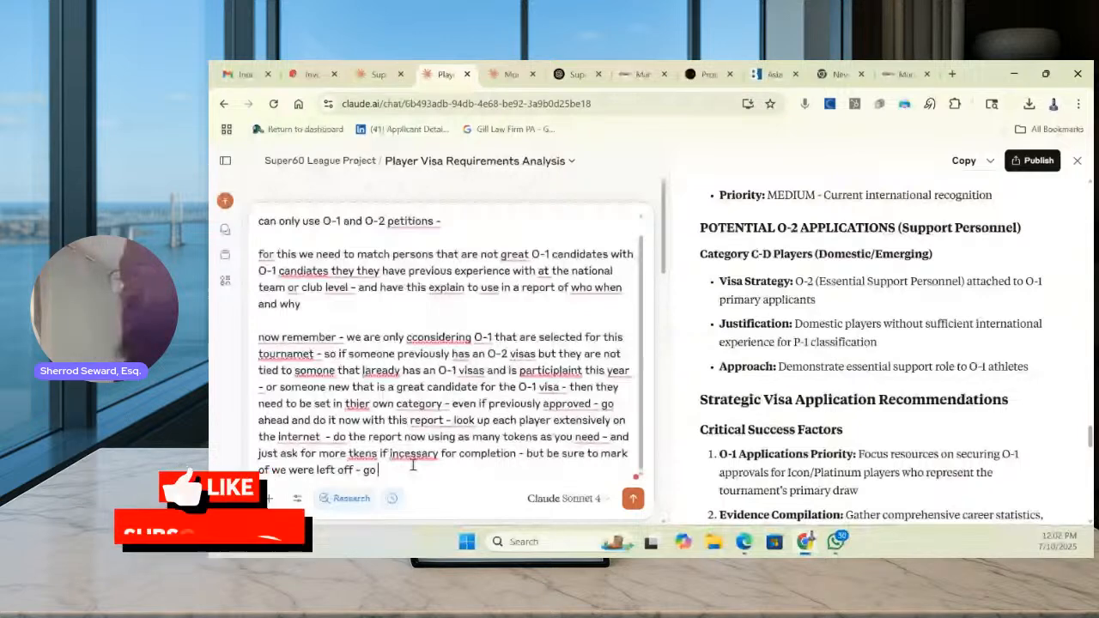
key(BackSpace)
key(BackSpace)
text(execute this)
key(Return)
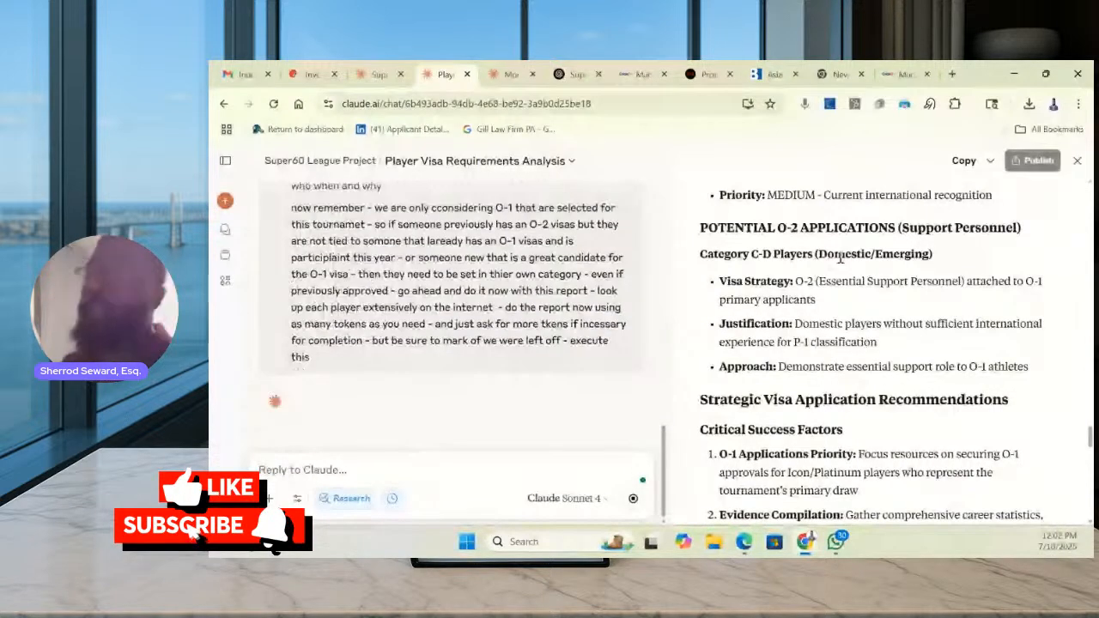
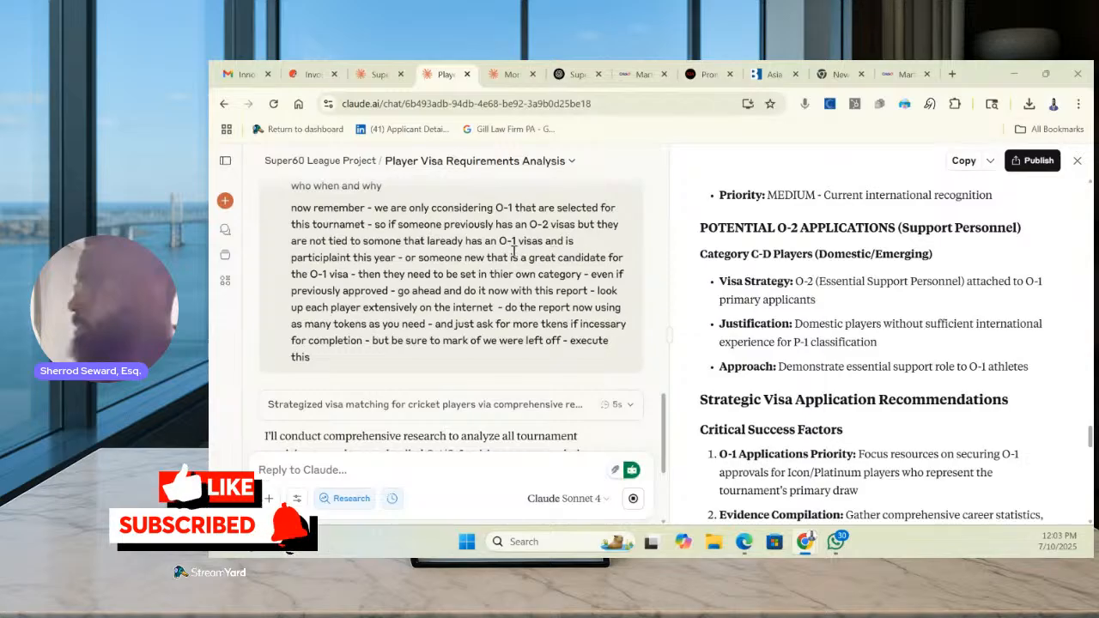
scroll(536, 247, down, 3)
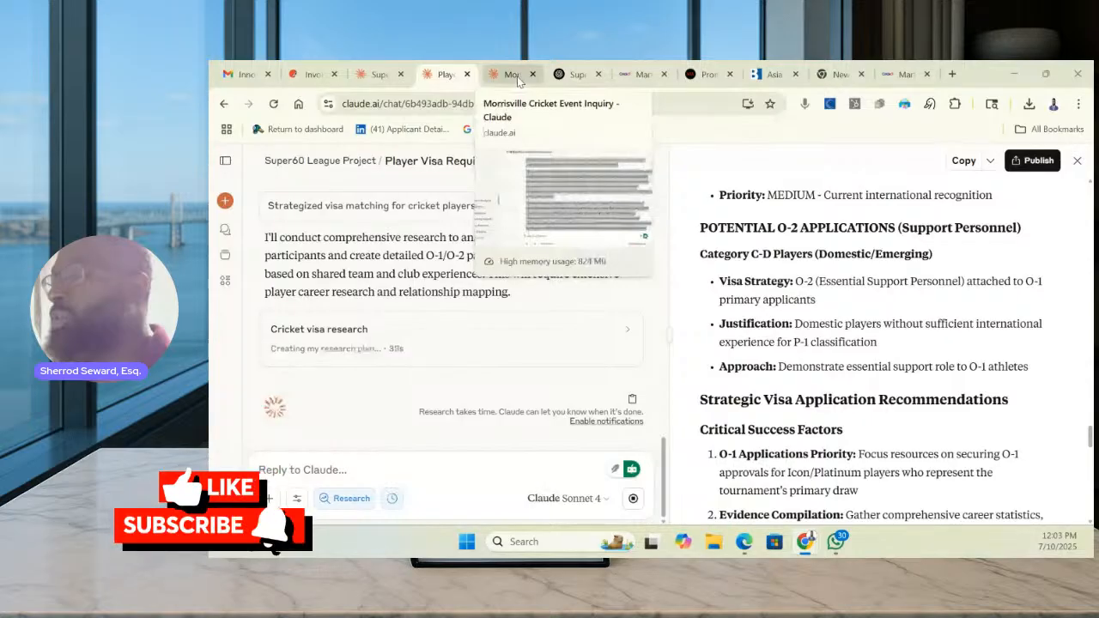
Switch to the ChatGPT conversation of Super60 media sources and open the Tribune and Devdiscourse article links in new tabs
click(574, 74)
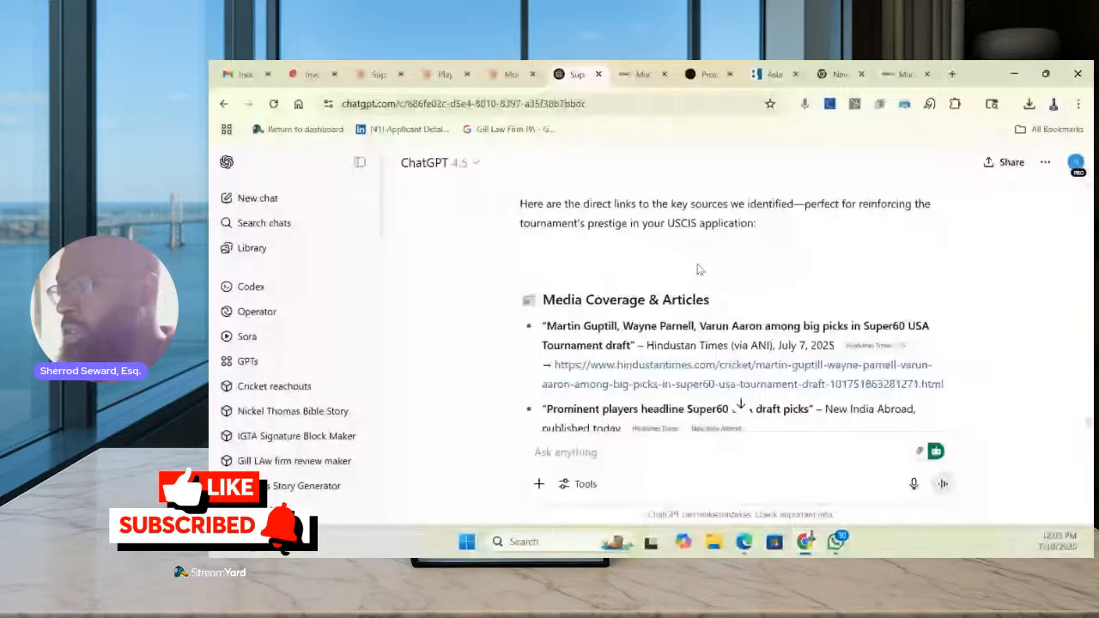
scroll(623, 331, down, 3)
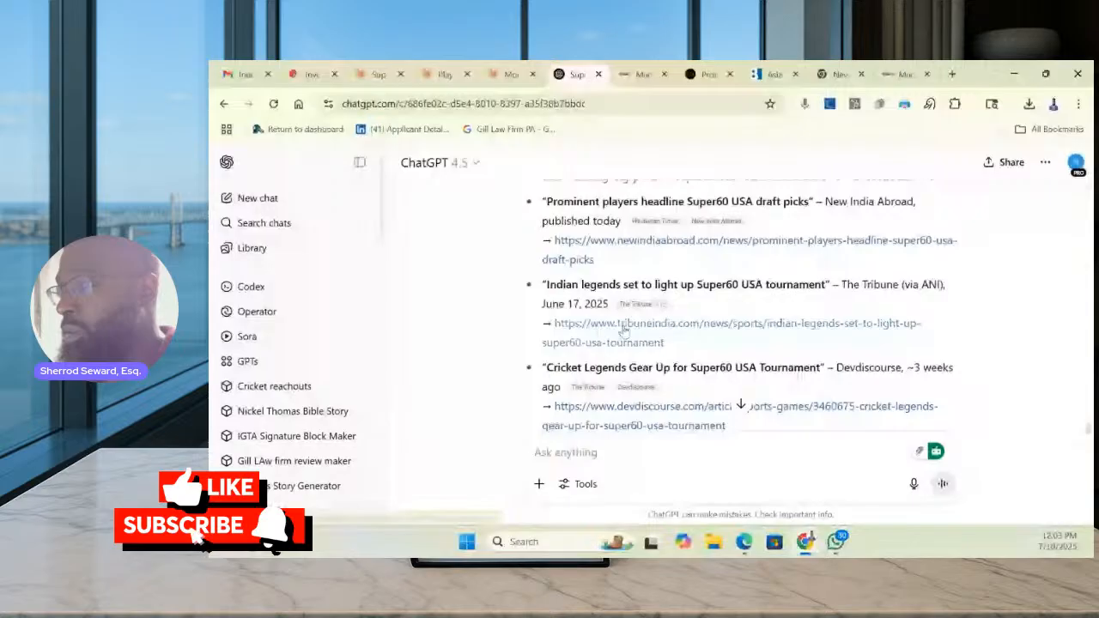
right_click(624, 331)
click(668, 350)
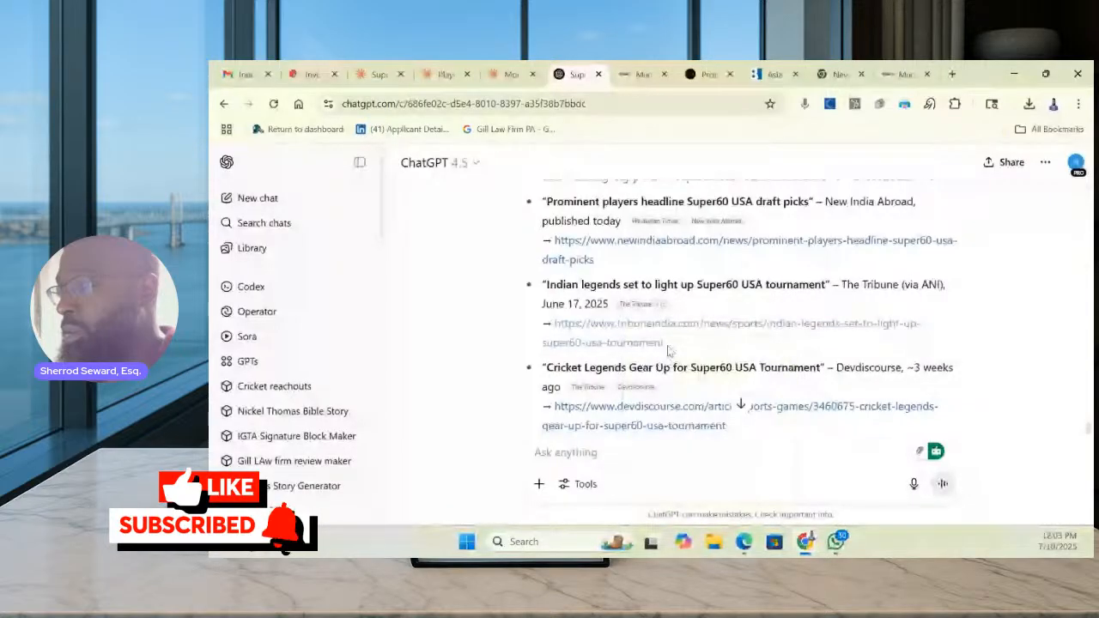
scroll(626, 415, down, 1)
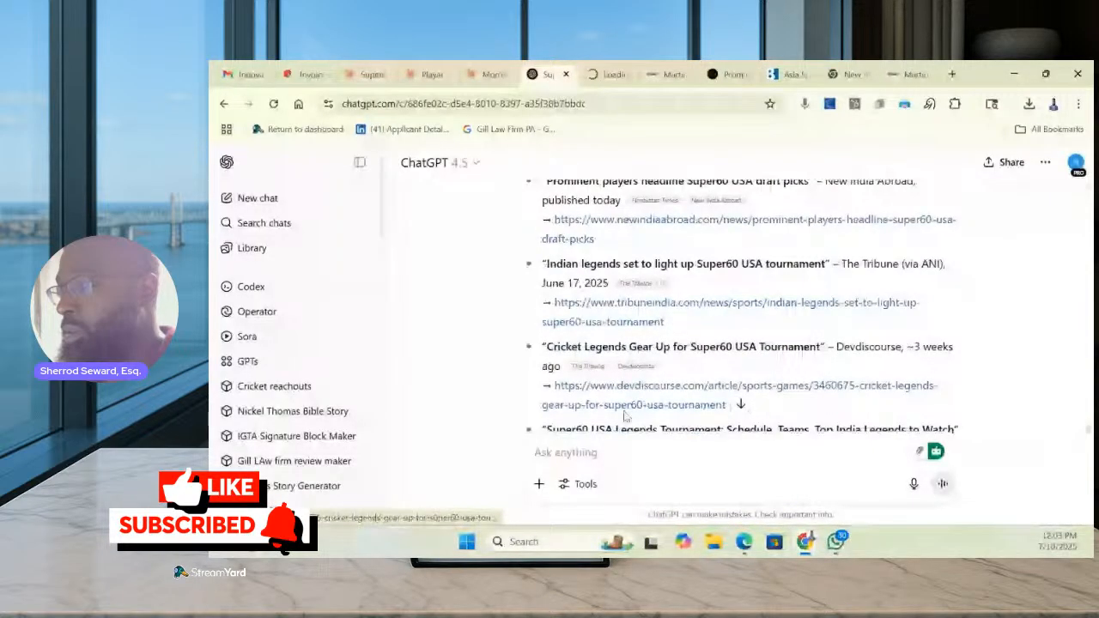
scroll(626, 416, down, 1)
right_click(657, 284)
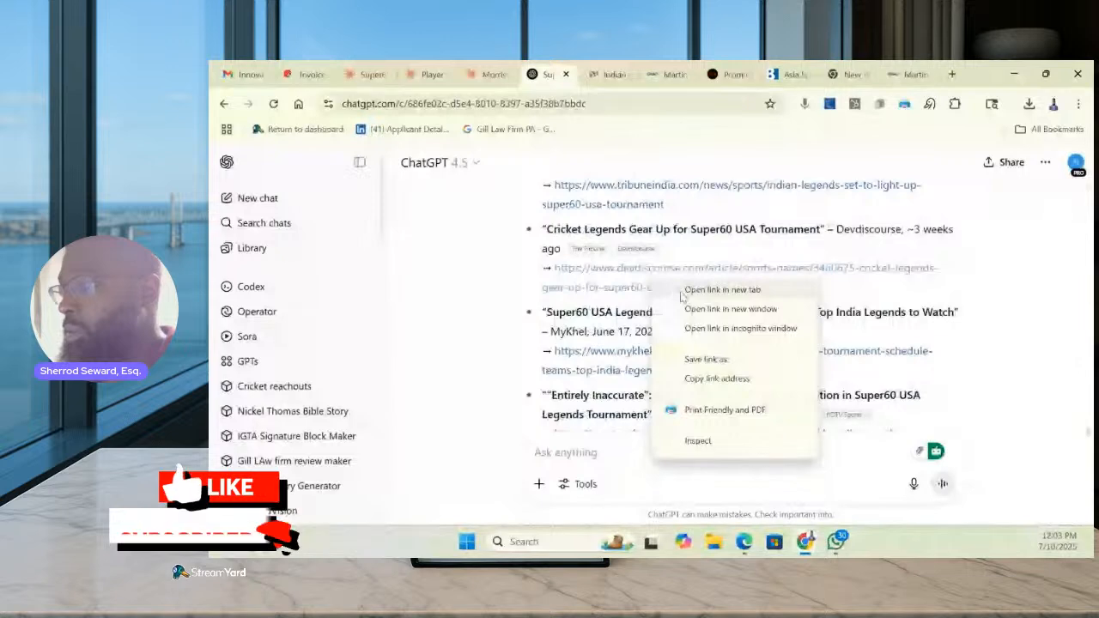
click(683, 291)
Open the MyKhel article link about the Super60 USA Legends Tournament schedule and teams in a new tab
scroll(653, 324, down, 1)
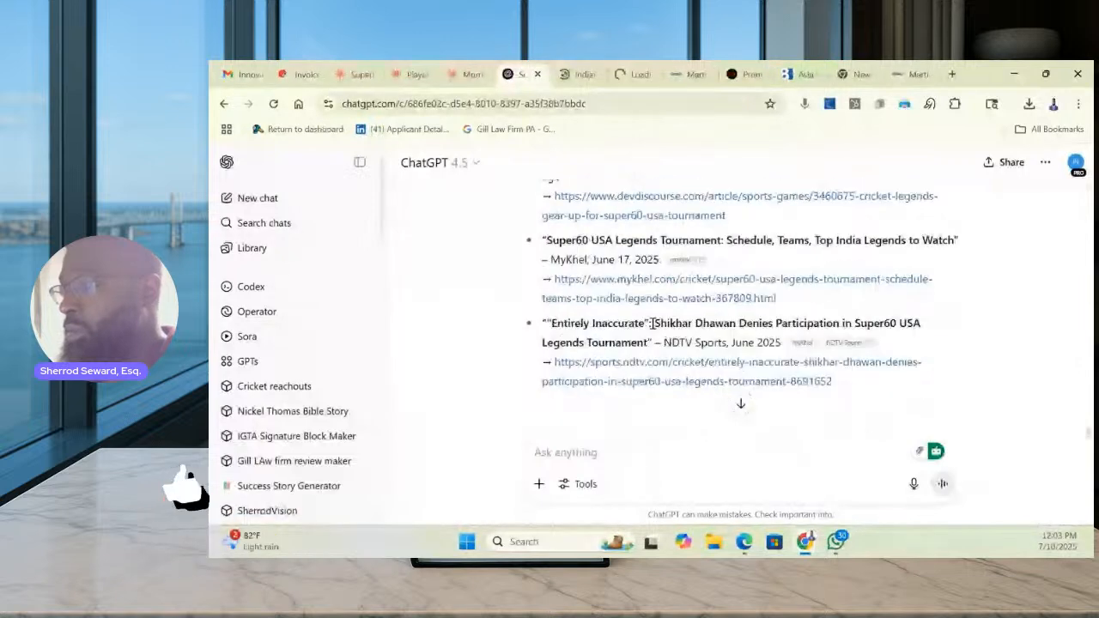
right_click(632, 293)
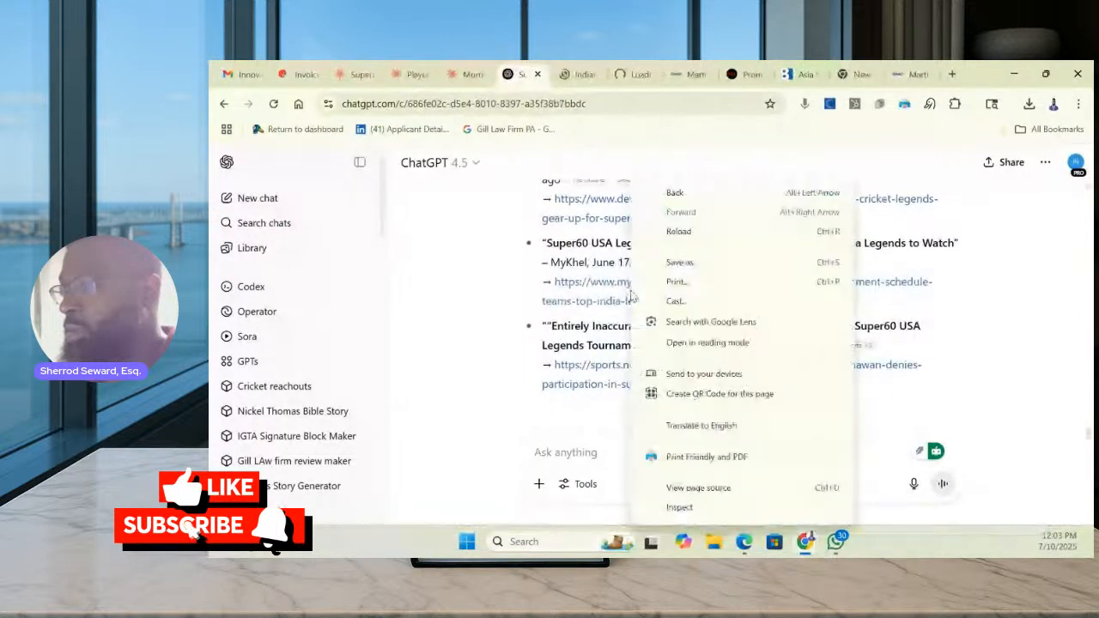
click(520, 279)
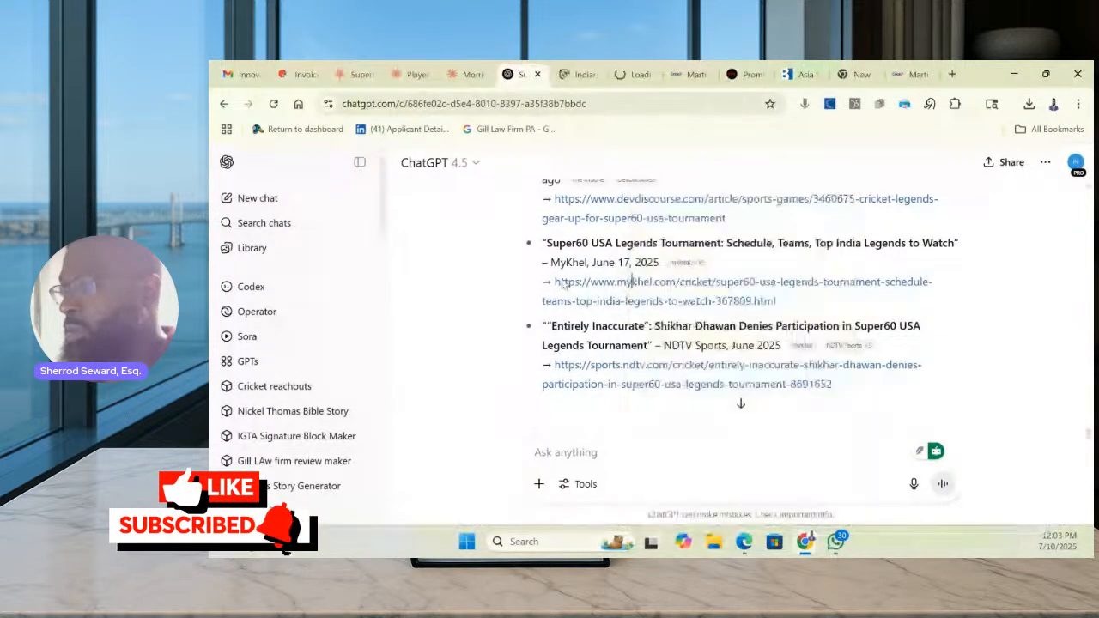
right_click(617, 306)
click(666, 317)
Open the NDTV Sports "Entirely Inaccurate" article link in a new tab
scroll(630, 305, down, 1)
right_click(631, 305)
click(526, 347)
right_click(618, 308)
click(479, 322)
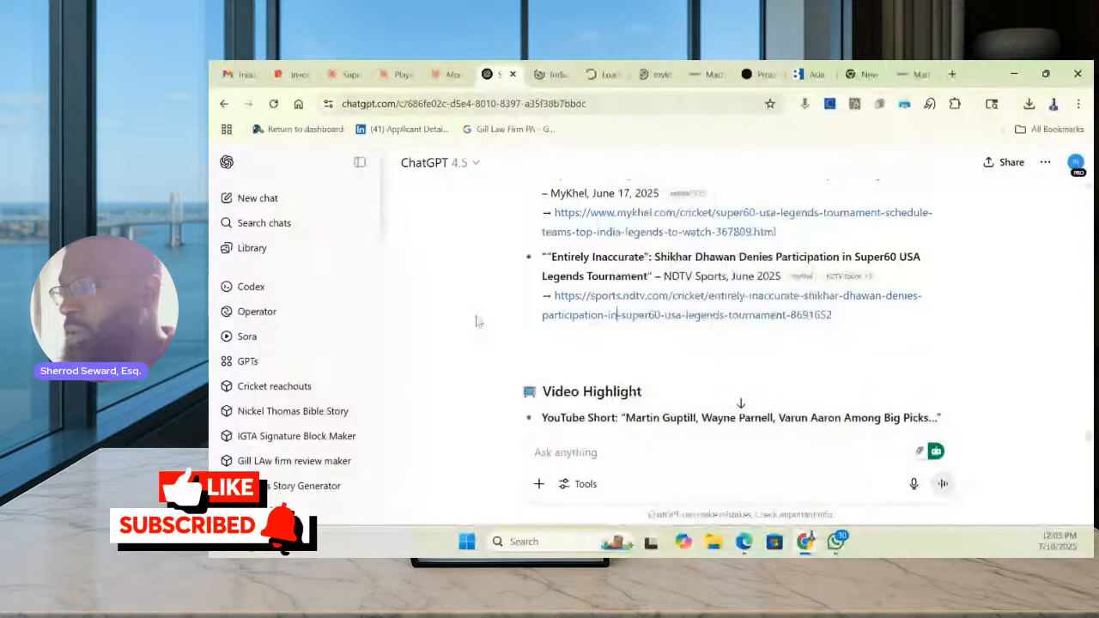
right_click(610, 295)
click(661, 311)
Open the YouTube Short link from the Video Highlight section in a new tab
scroll(534, 372, down, 1)
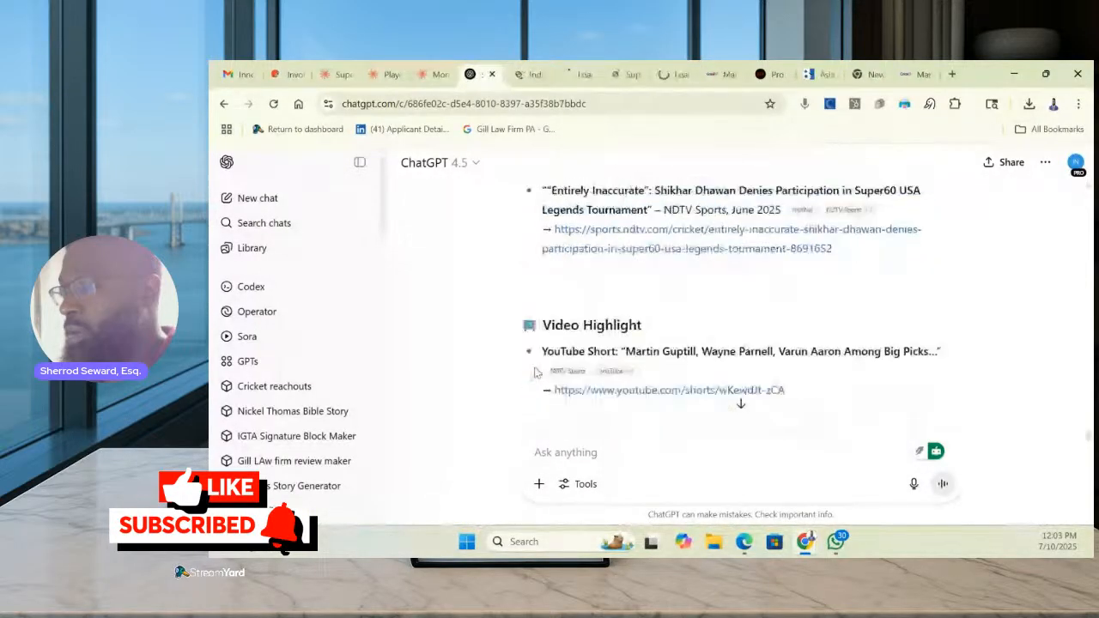
scroll(534, 372, down, 1)
right_click(643, 320)
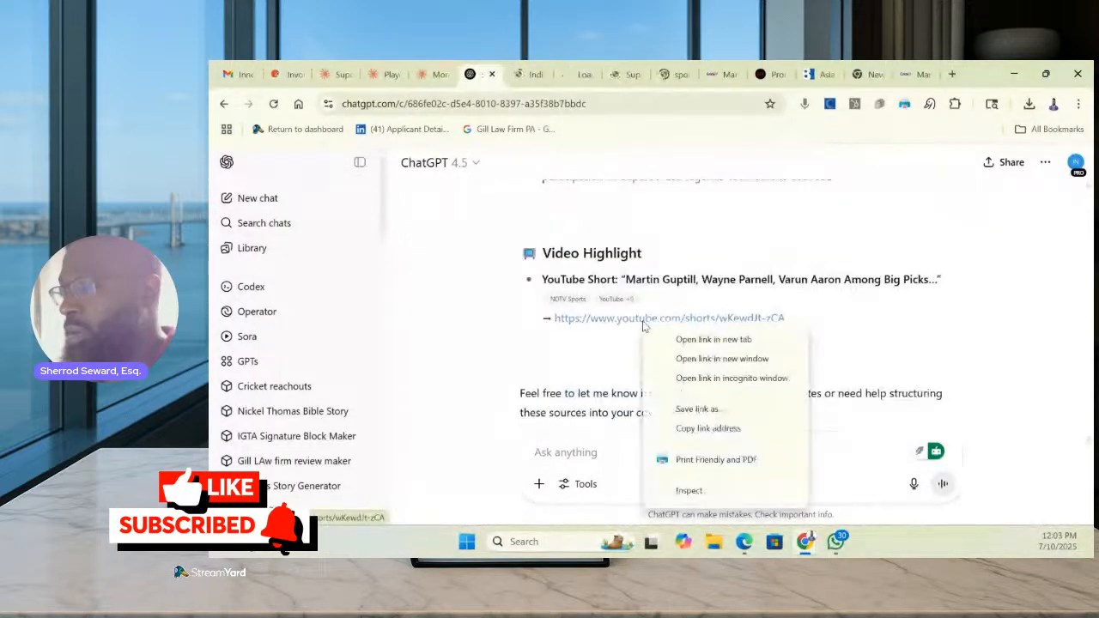
click(695, 341)
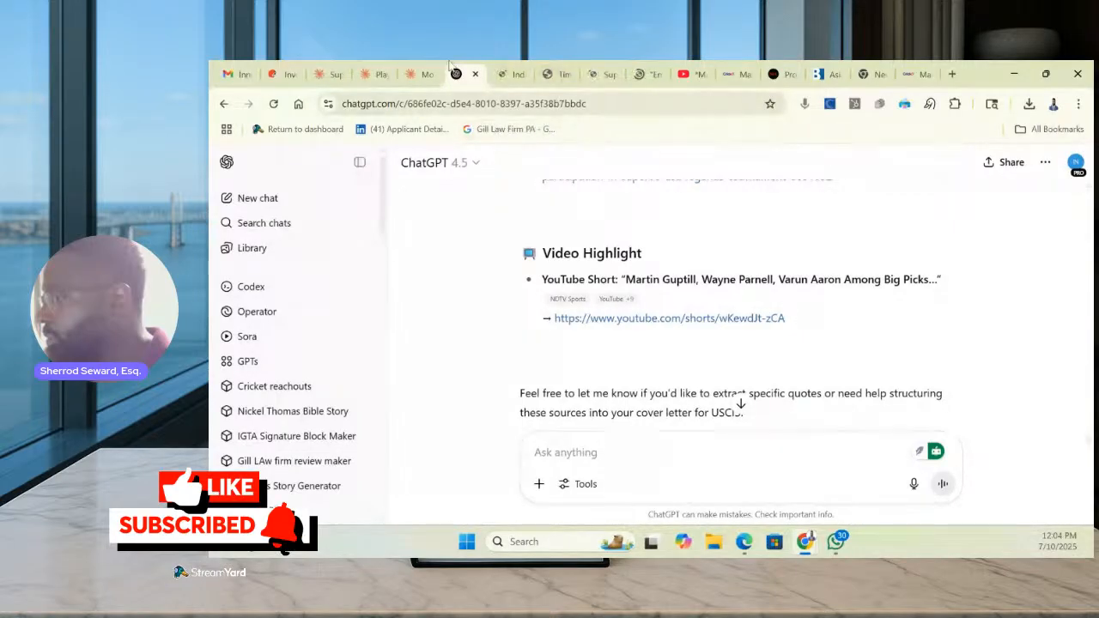
Dismiss the sign-in and premium subscription pop-ups on the Tribune article and try to save it as a PrintFriendly Page
click(505, 75)
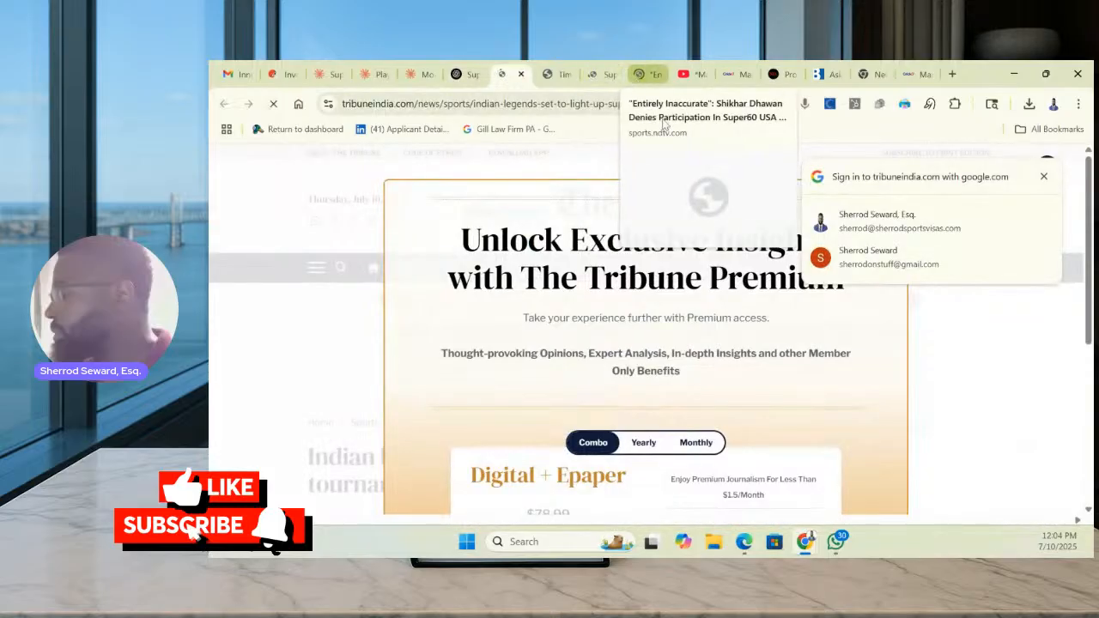
click(1044, 177)
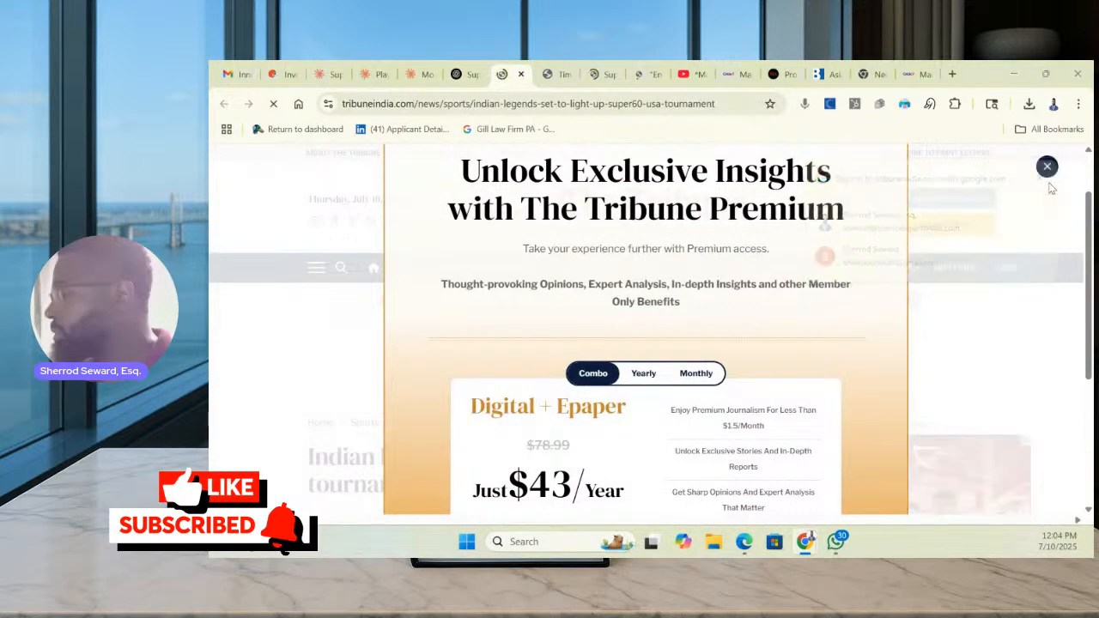
scroll(912, 273, up, 2)
scroll(857, 280, down, 4)
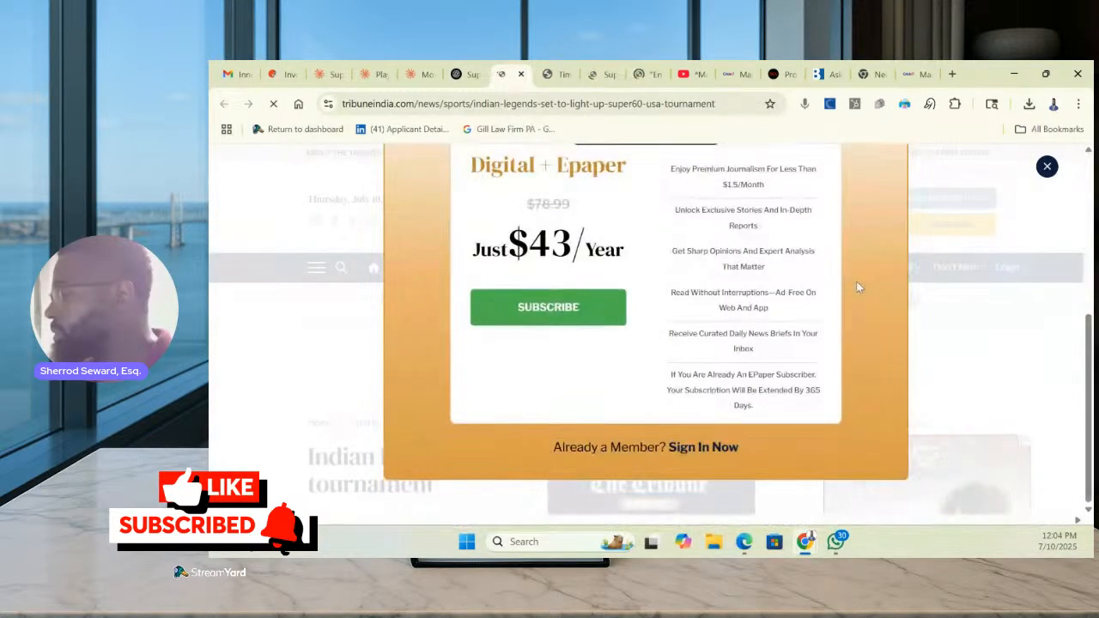
scroll(856, 283, up, 4)
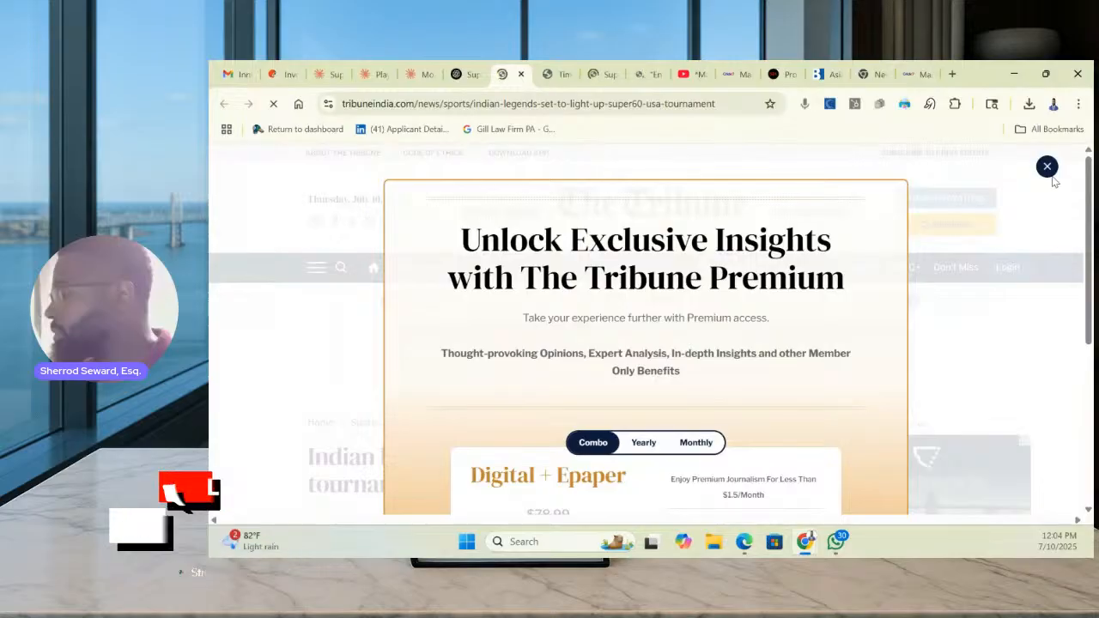
click(942, 171)
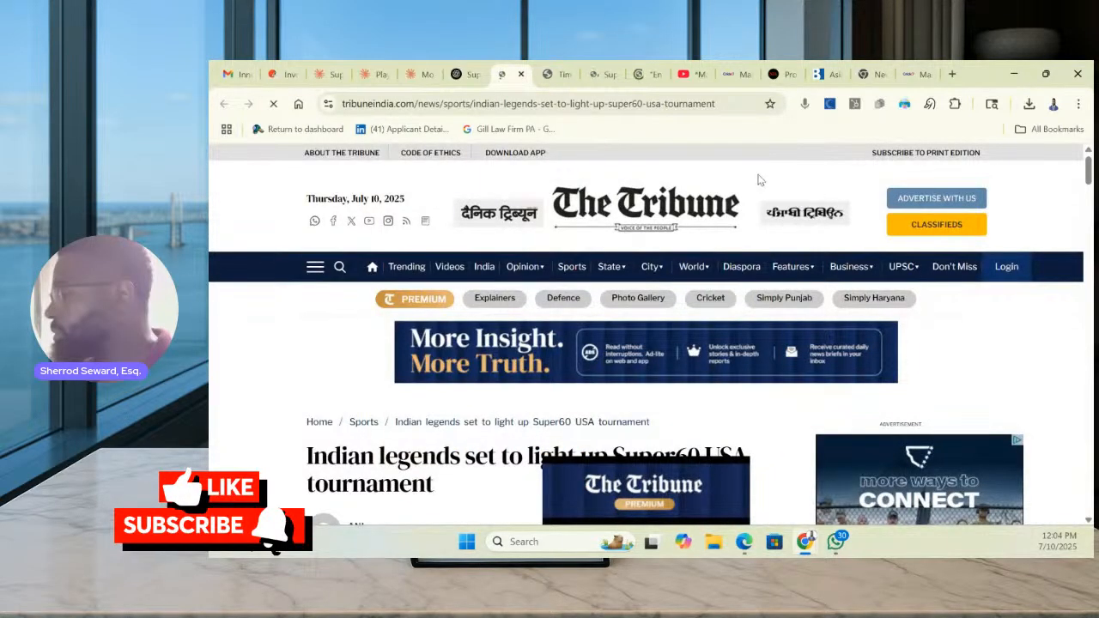
click(905, 105)
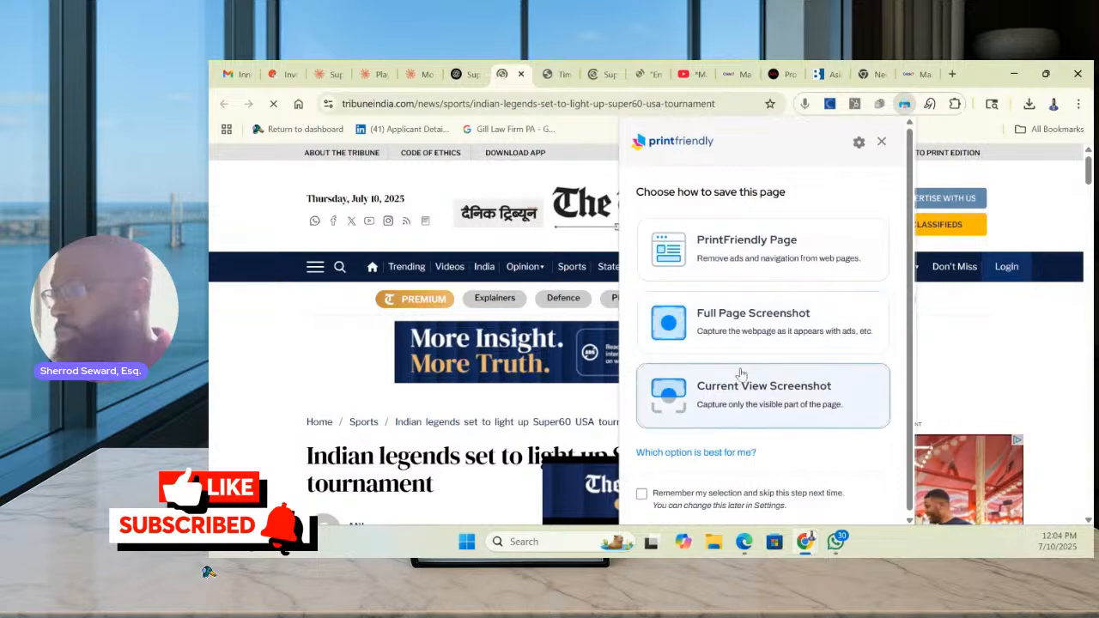
click(750, 251)
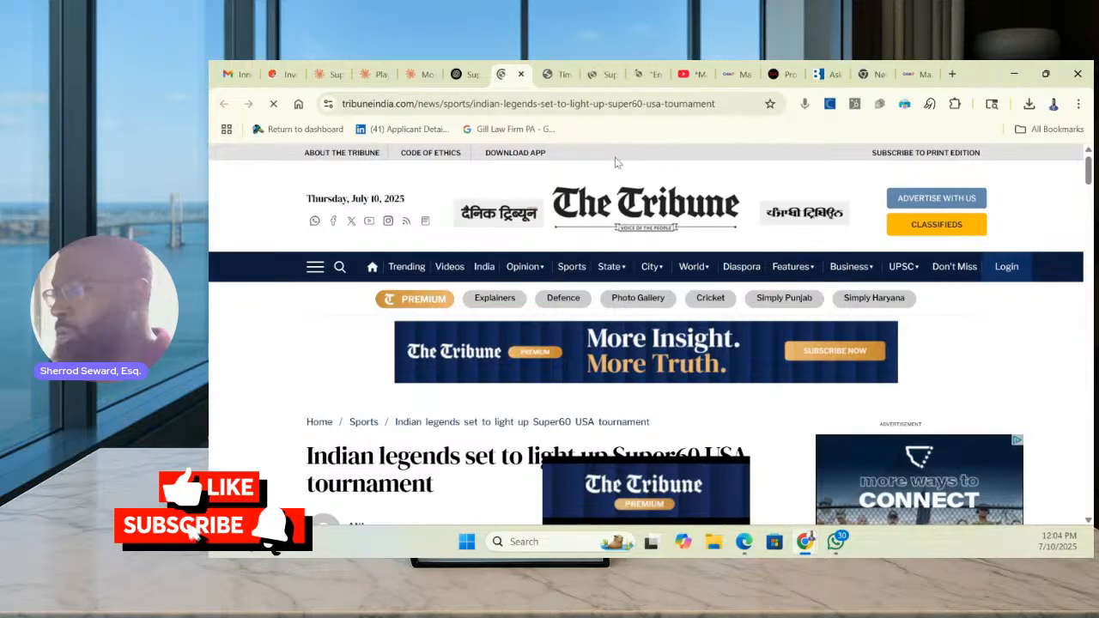
Check the Devdiscourse article page and close its tab
key(ctrl+Tab)
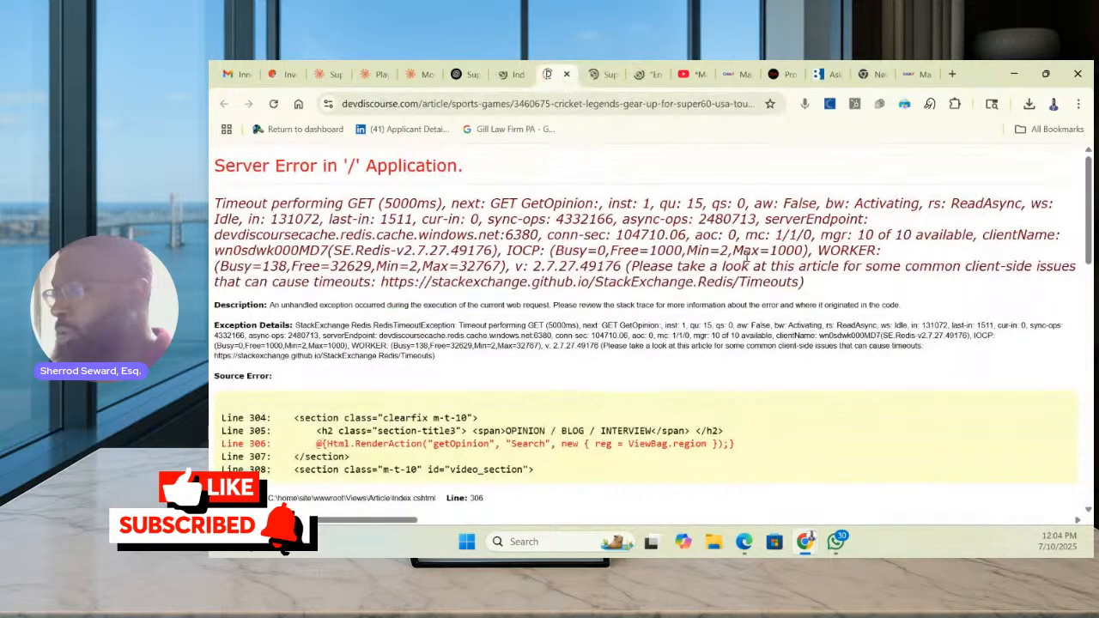
scroll(740, 258, down, 10)
scroll(736, 266, up, 10)
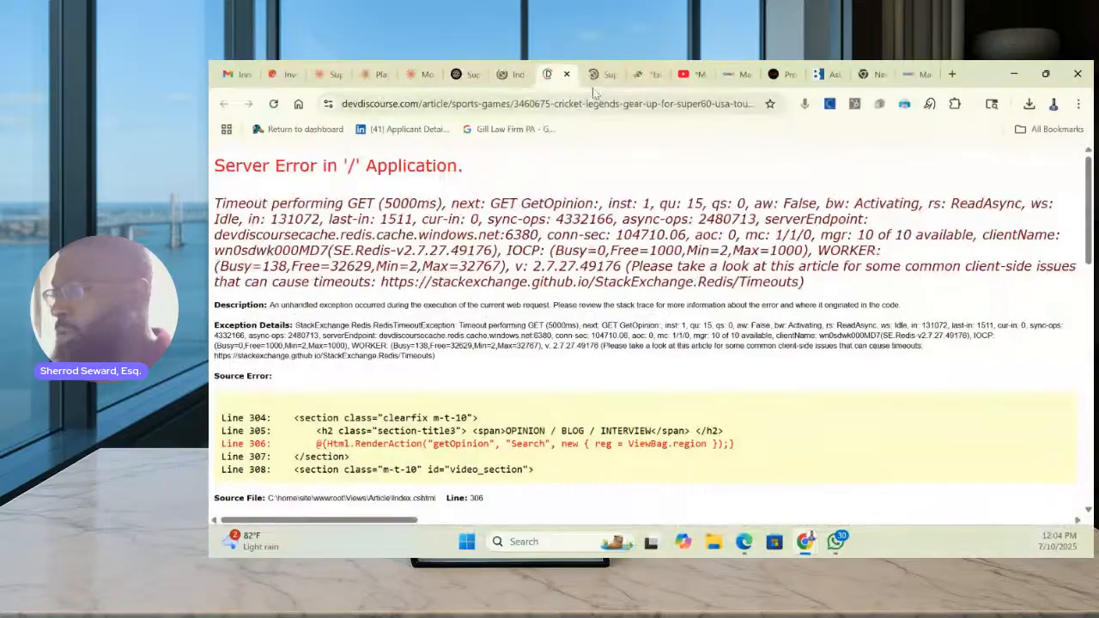
click(567, 75)
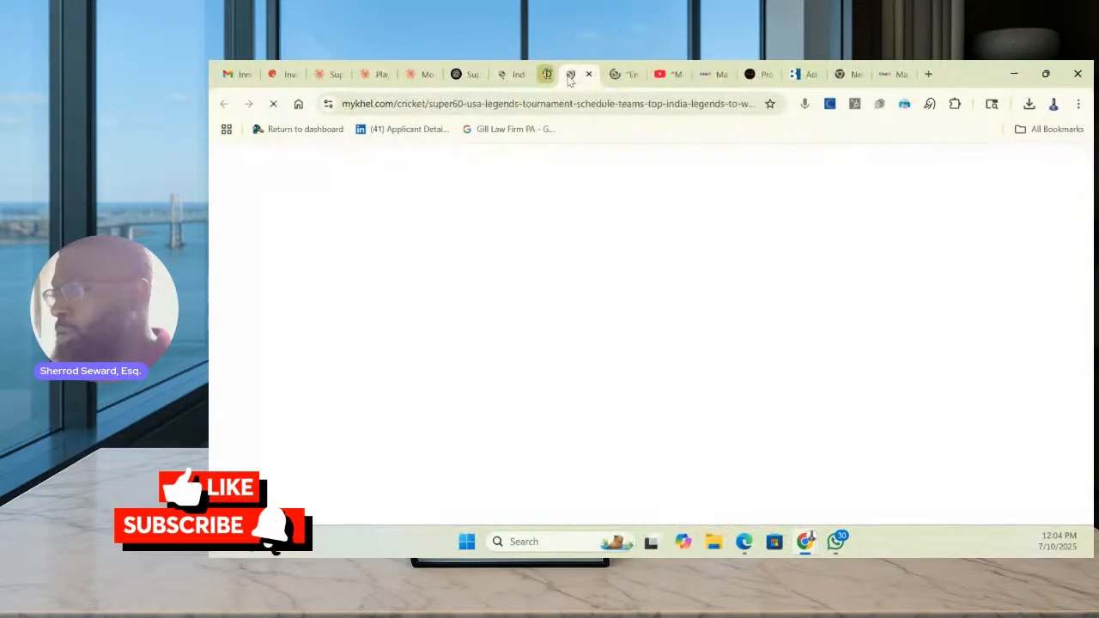
Try to save the MyKhel Super60 USA Legends Tournament article as a PrintFriendly Page
scroll(644, 313, down, 3)
scroll(652, 300, up, 3)
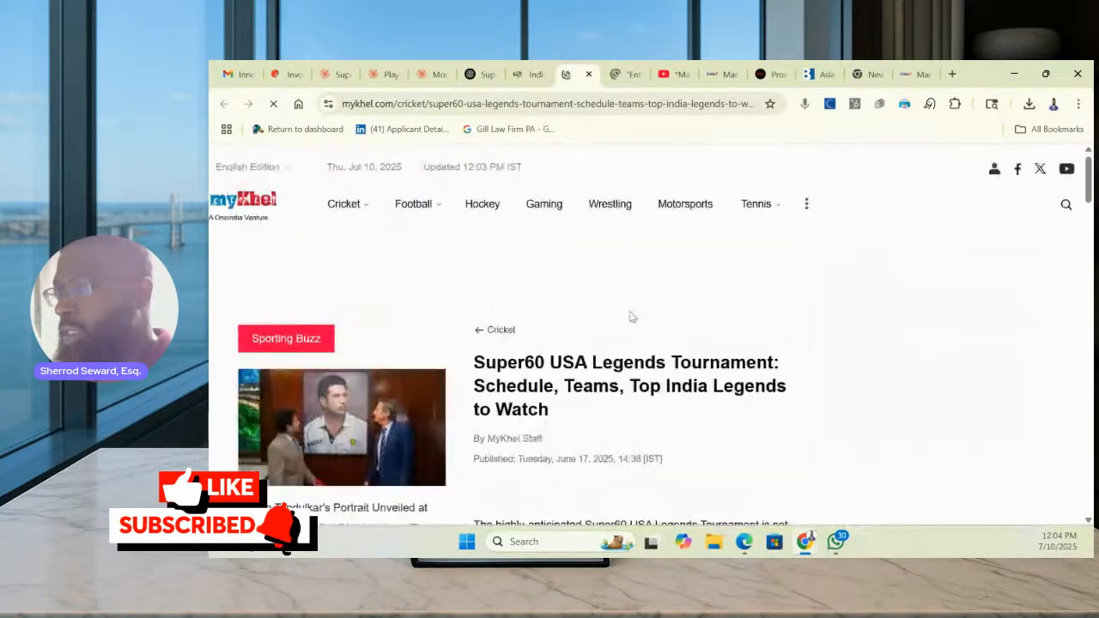
right_click(672, 284)
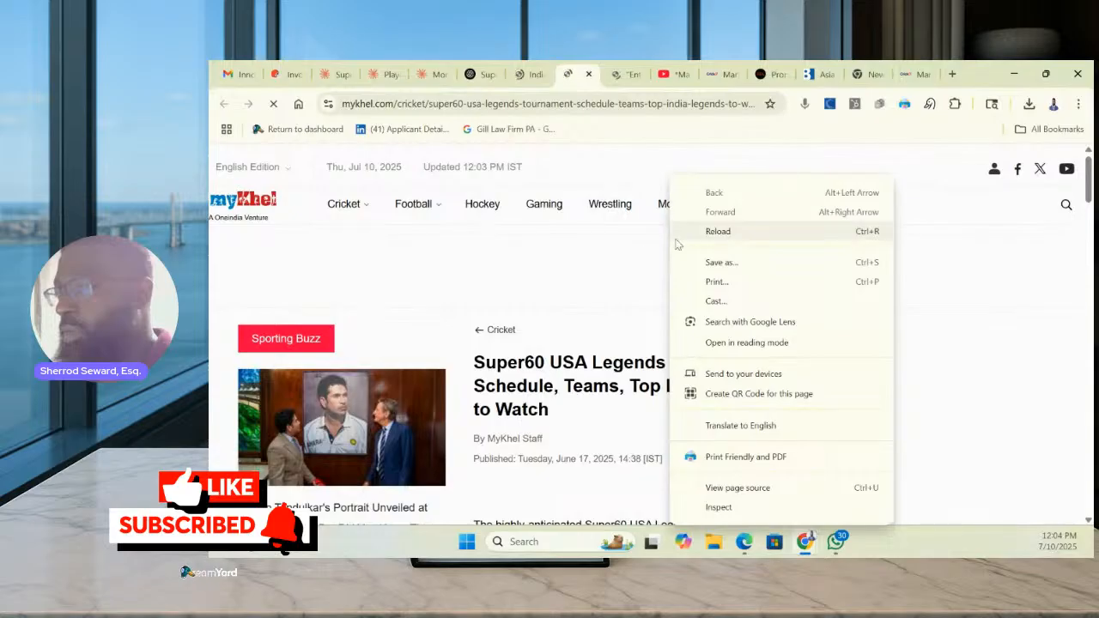
click(743, 456)
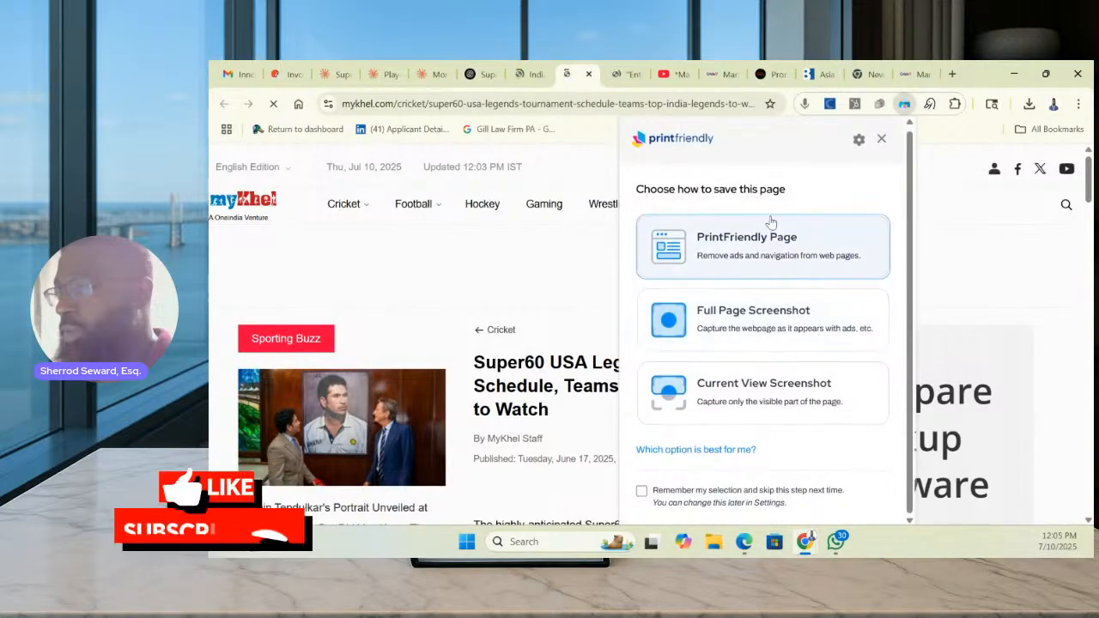
click(772, 239)
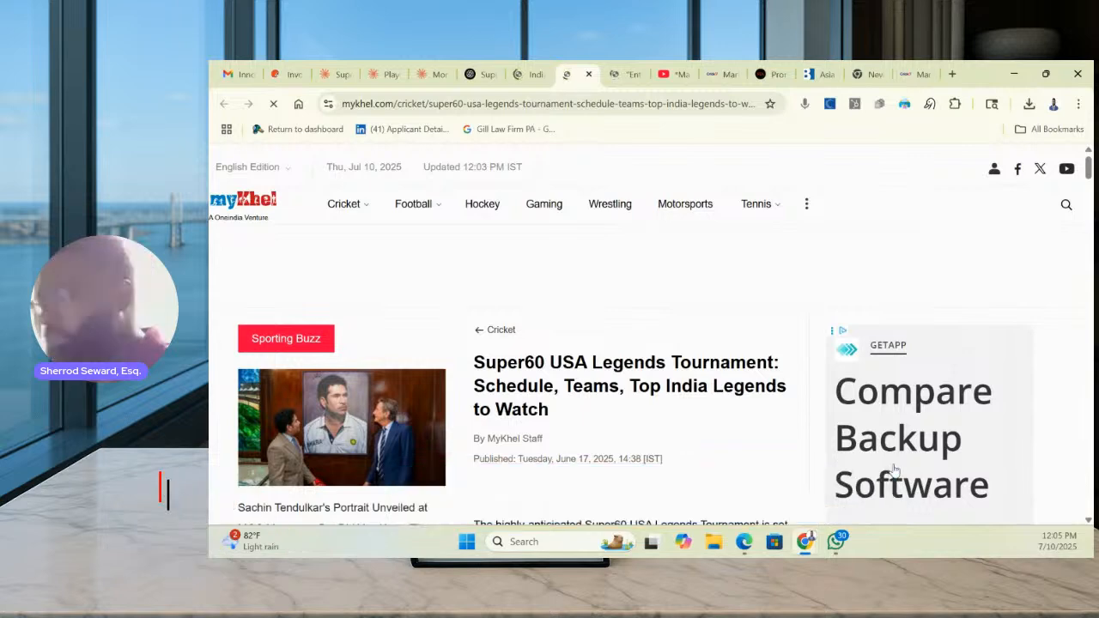
Try to print the MyKhel Super60 USA Legends Tournament article to PDF
scroll(692, 341, down, 2)
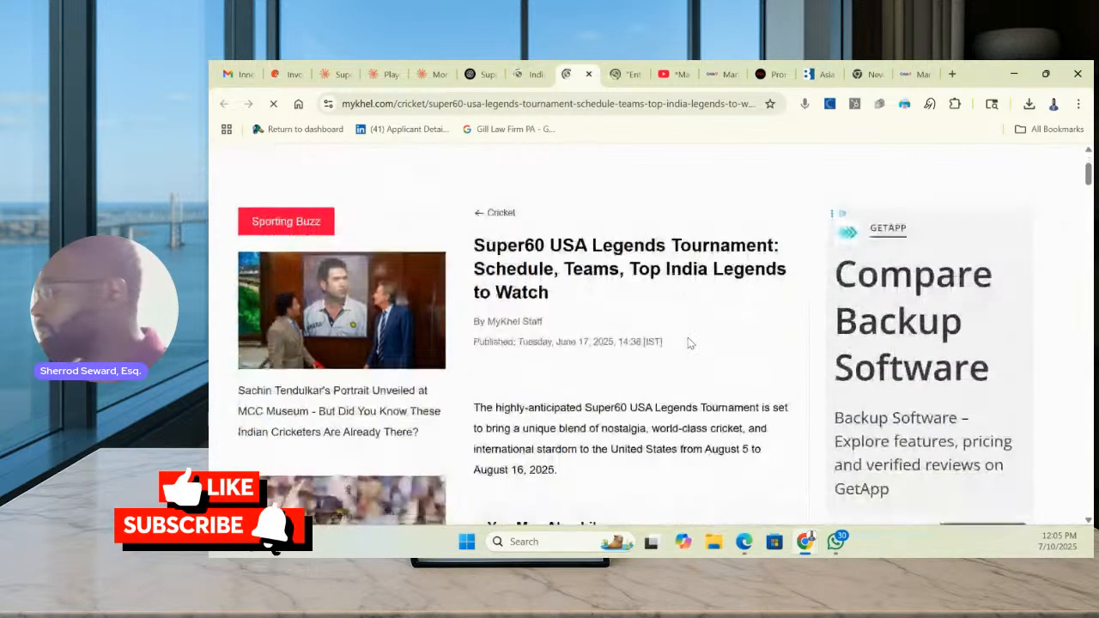
scroll(679, 317, up, 2)
right_click(678, 283)
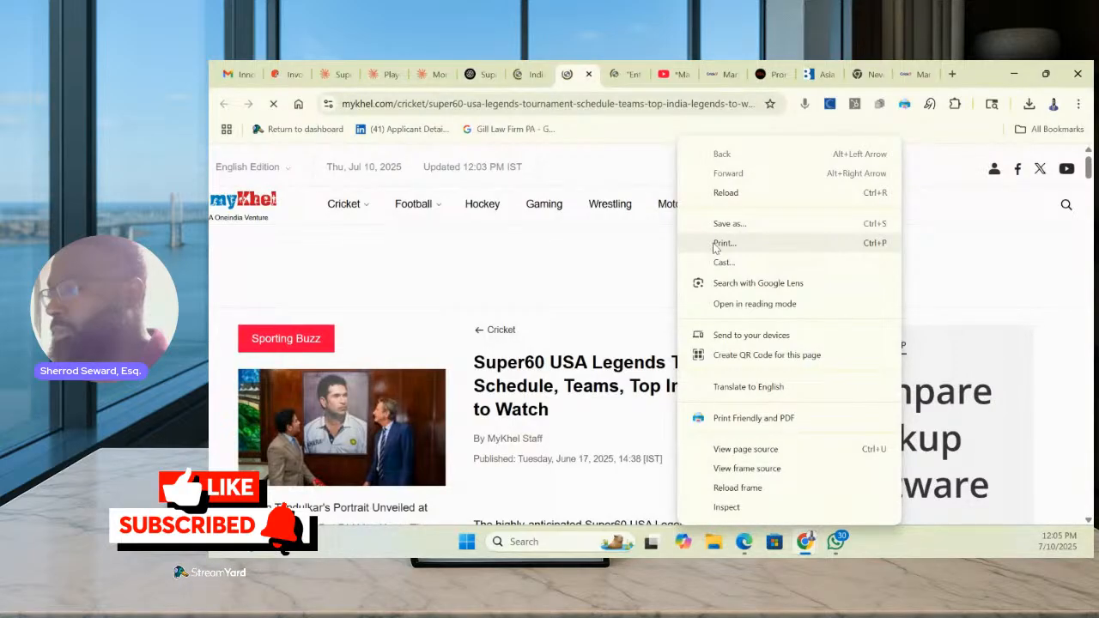
scroll(591, 343, down, 10)
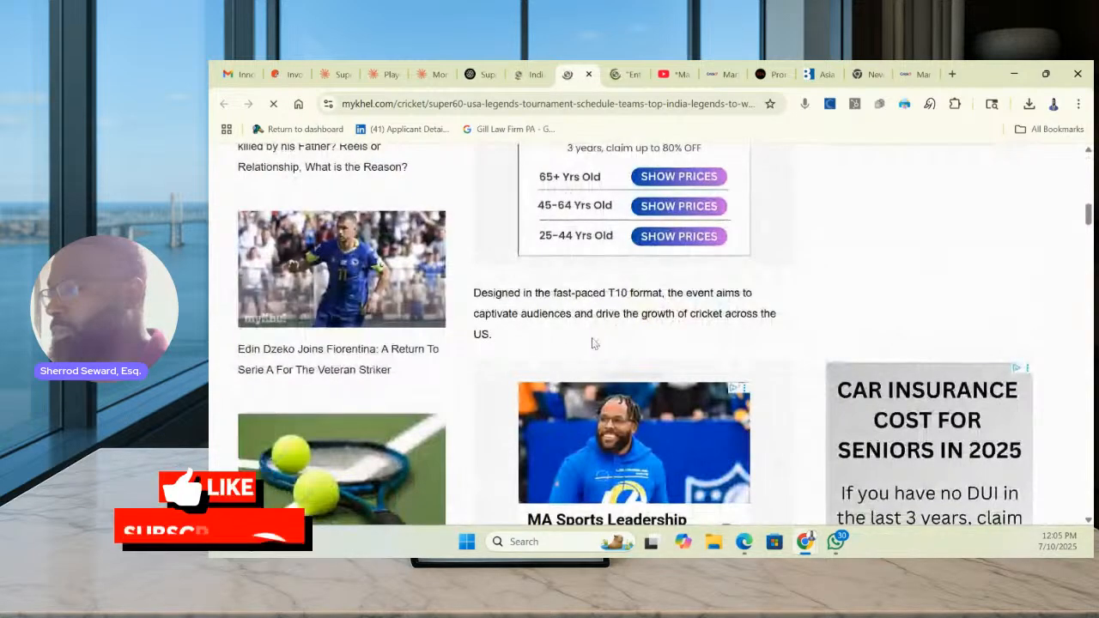
scroll(592, 339, up, 10)
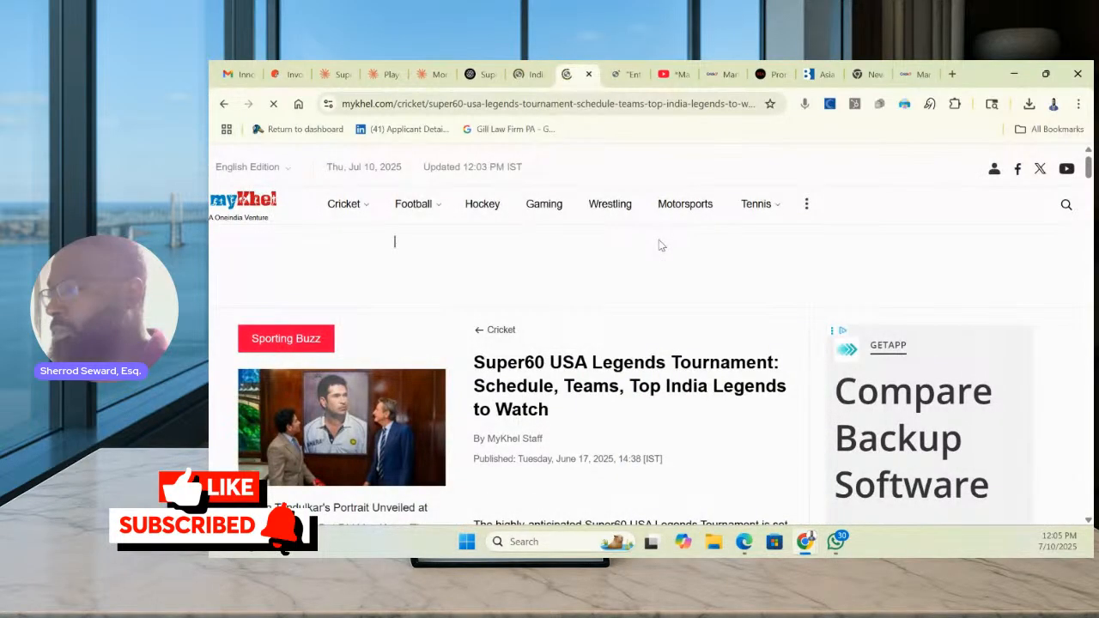
key(ctrl+p)
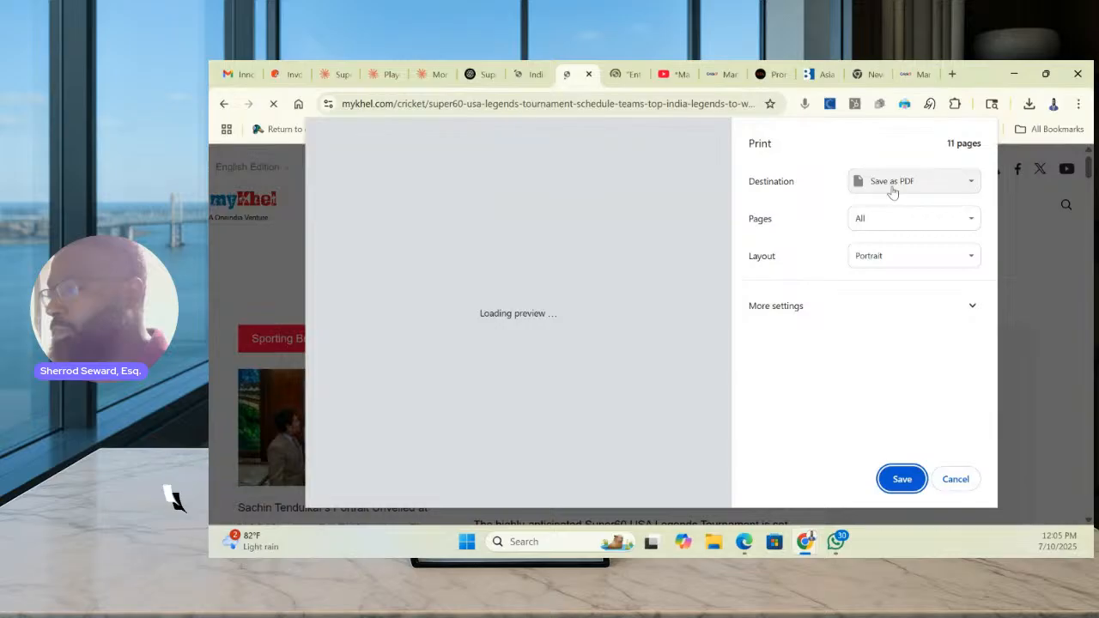
click(941, 479)
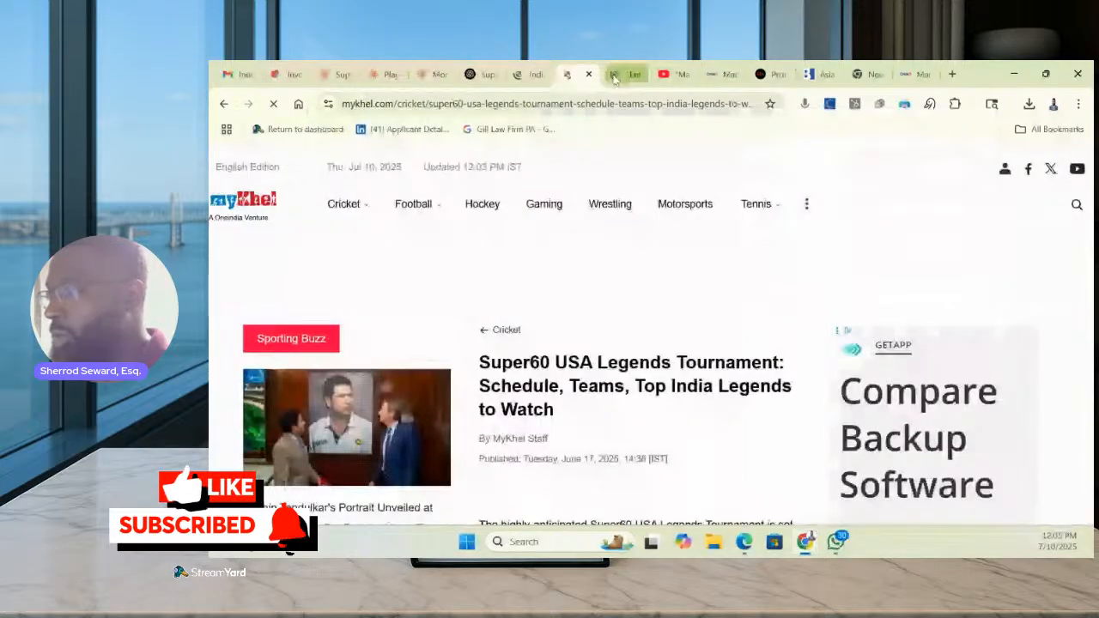
Save the YouTube Short page about the Super60 USA Tournament draft picks as a PDF in the Downloads folder
click(622, 75)
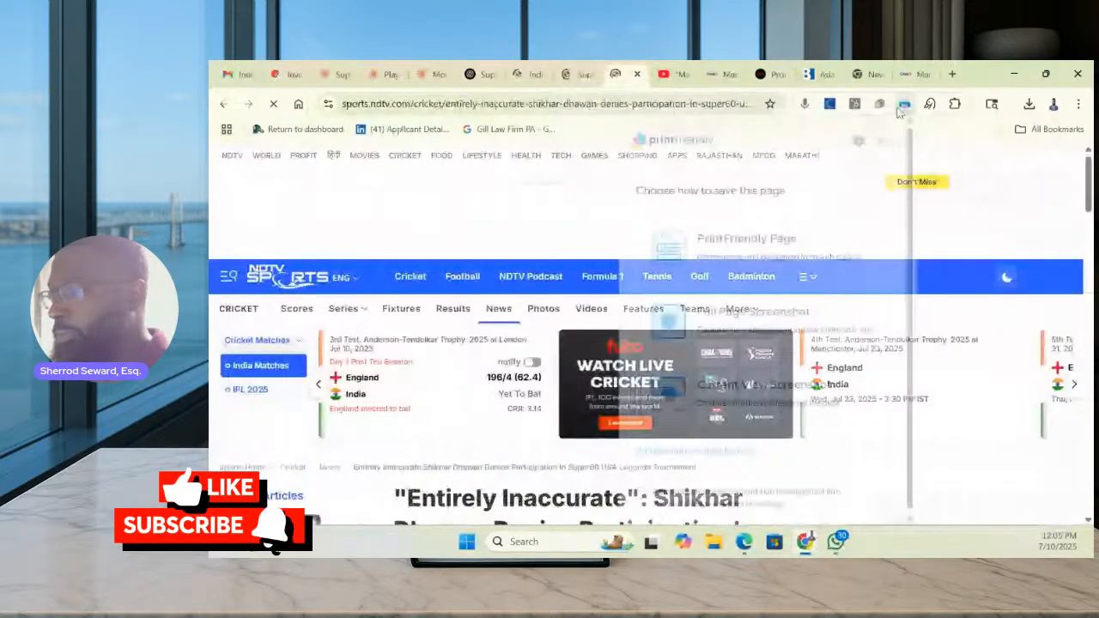
click(672, 75)
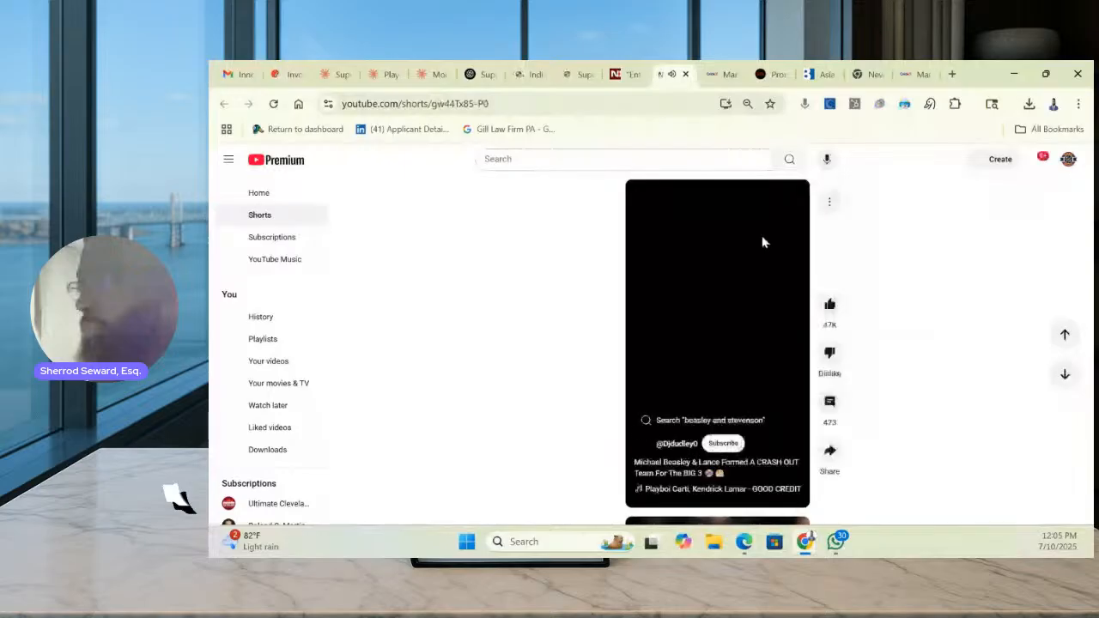
scroll(687, 300, down, 1)
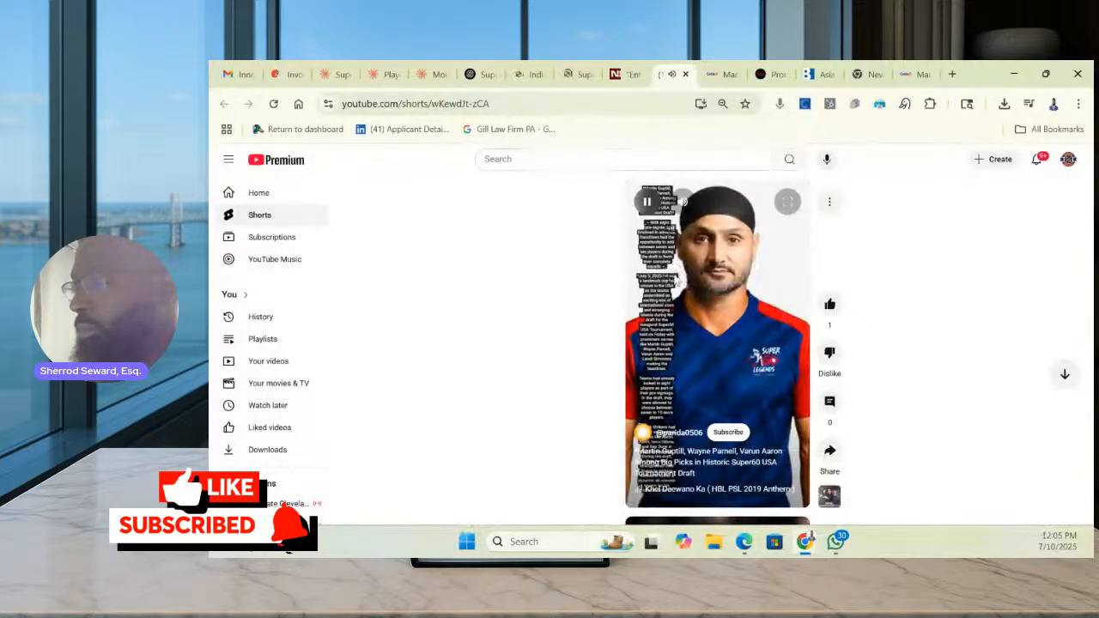
right_click(576, 235)
key(Escape)
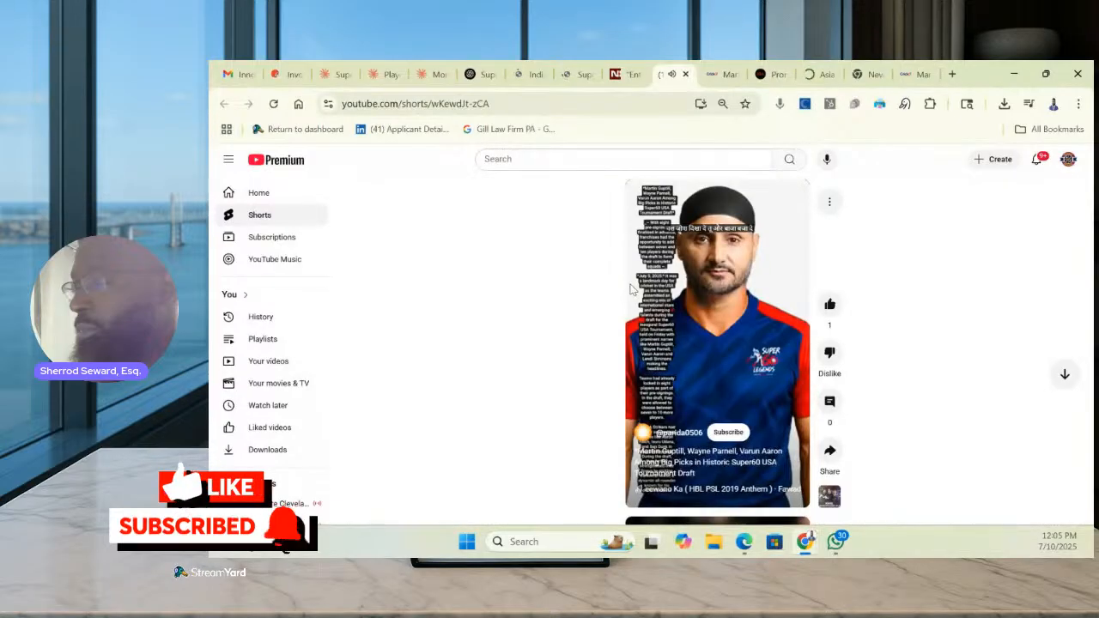
key(ctrl+p)
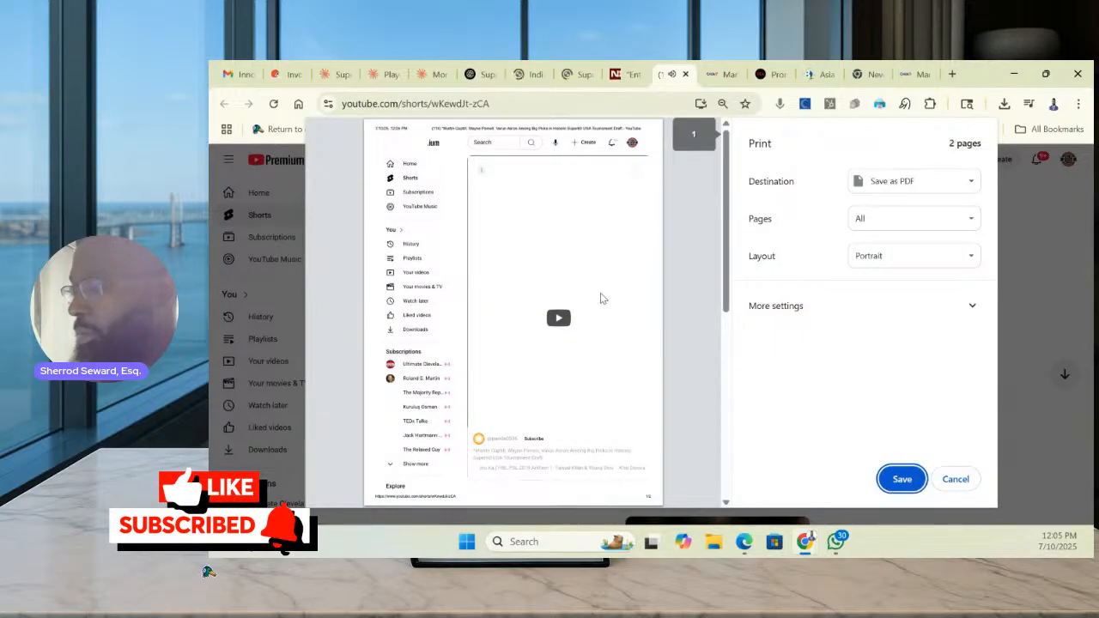
scroll(575, 328, down, 2)
scroll(601, 328, down, 3)
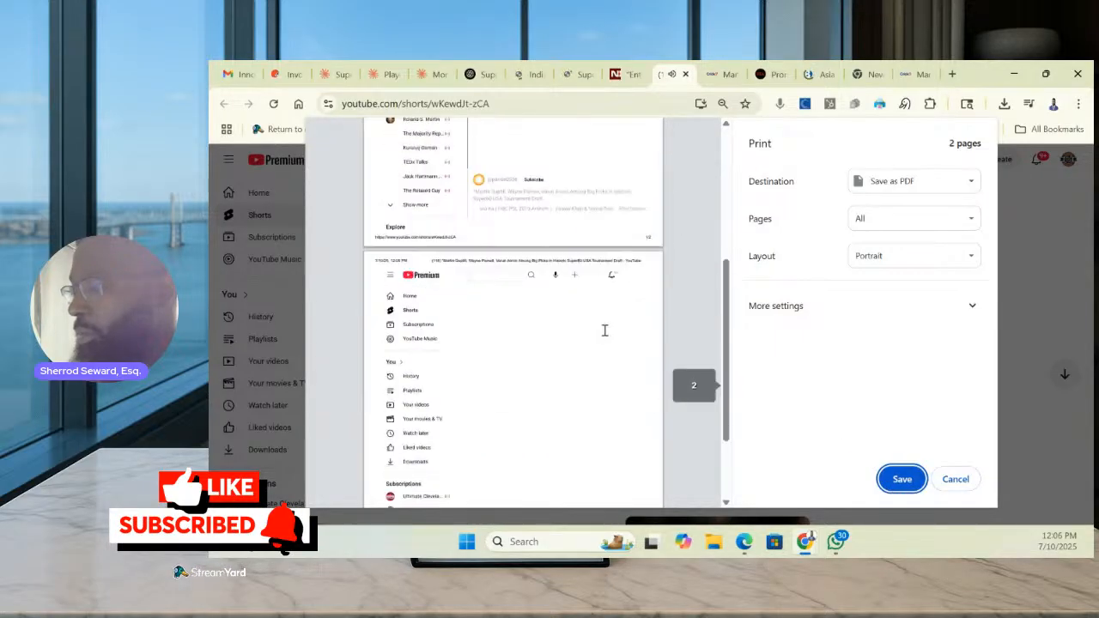
scroll(632, 316, down, 1)
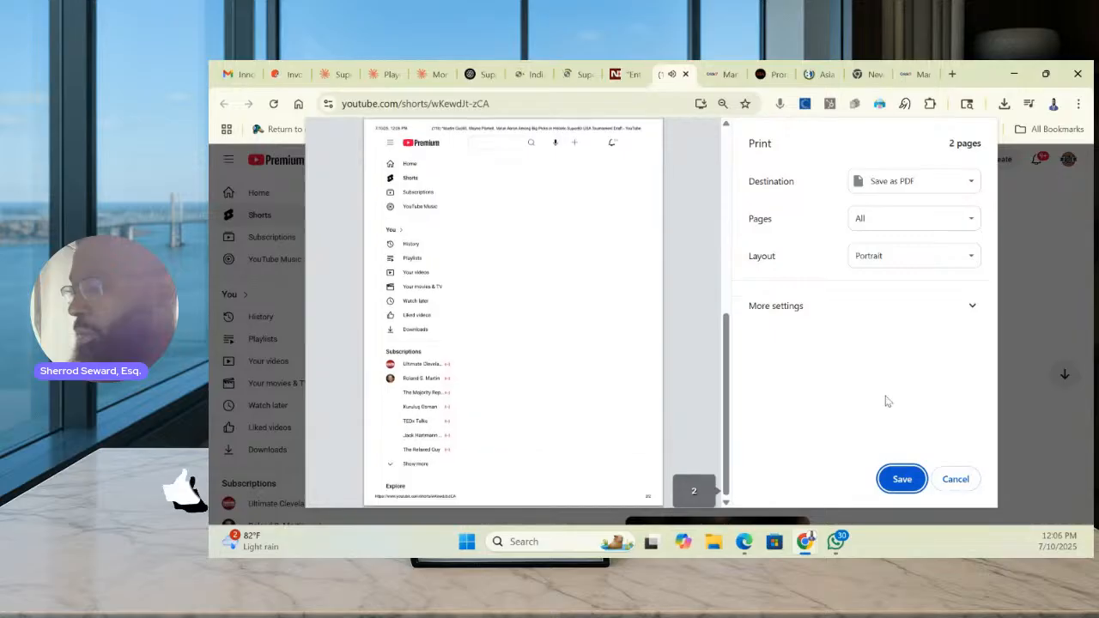
click(903, 478)
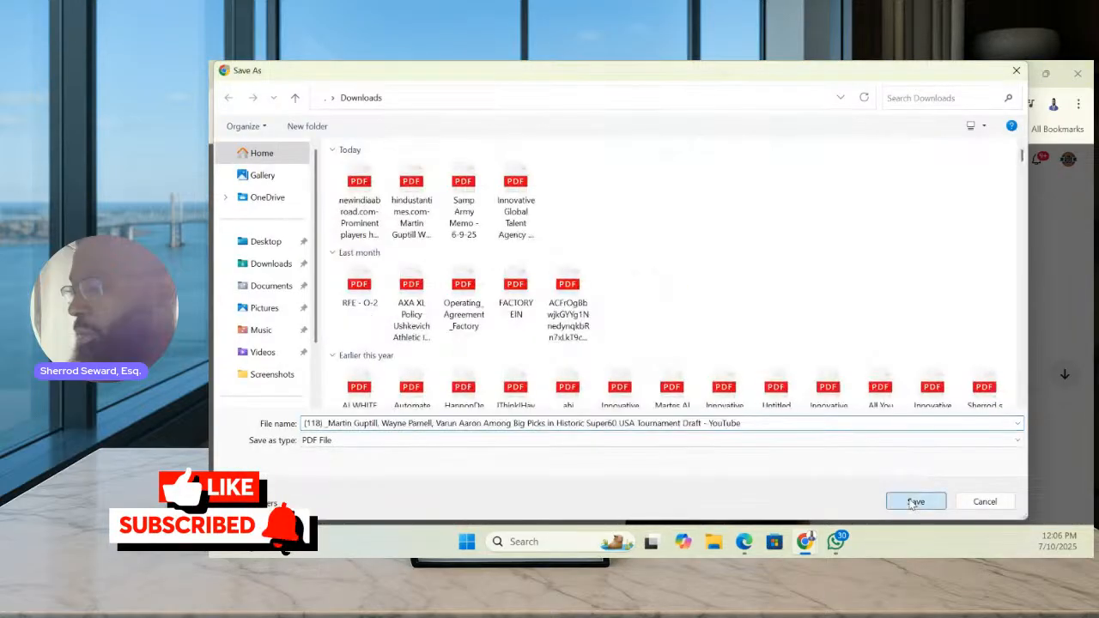
click(910, 500)
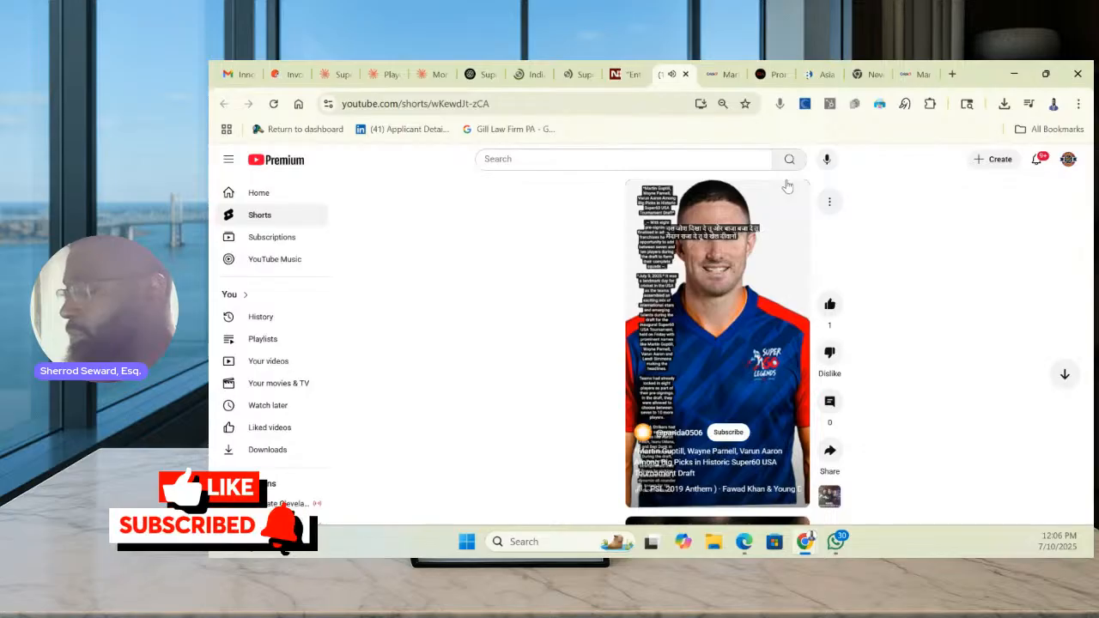
Check the Tribune and NDTV Sports article pages again and close the YouTube Short tab
click(715, 75)
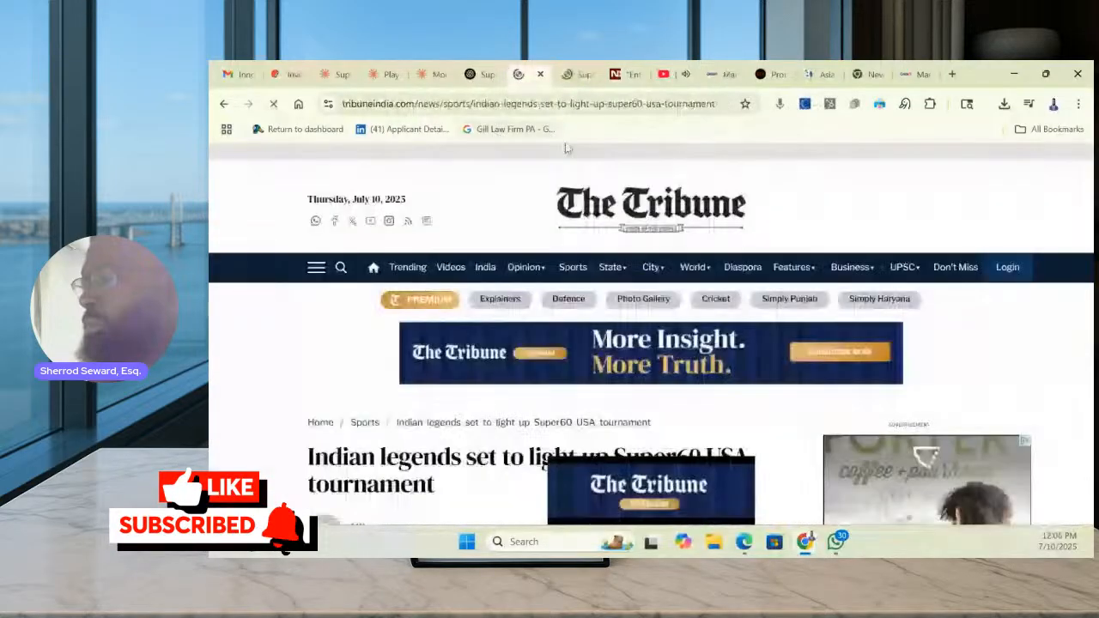
click(627, 77)
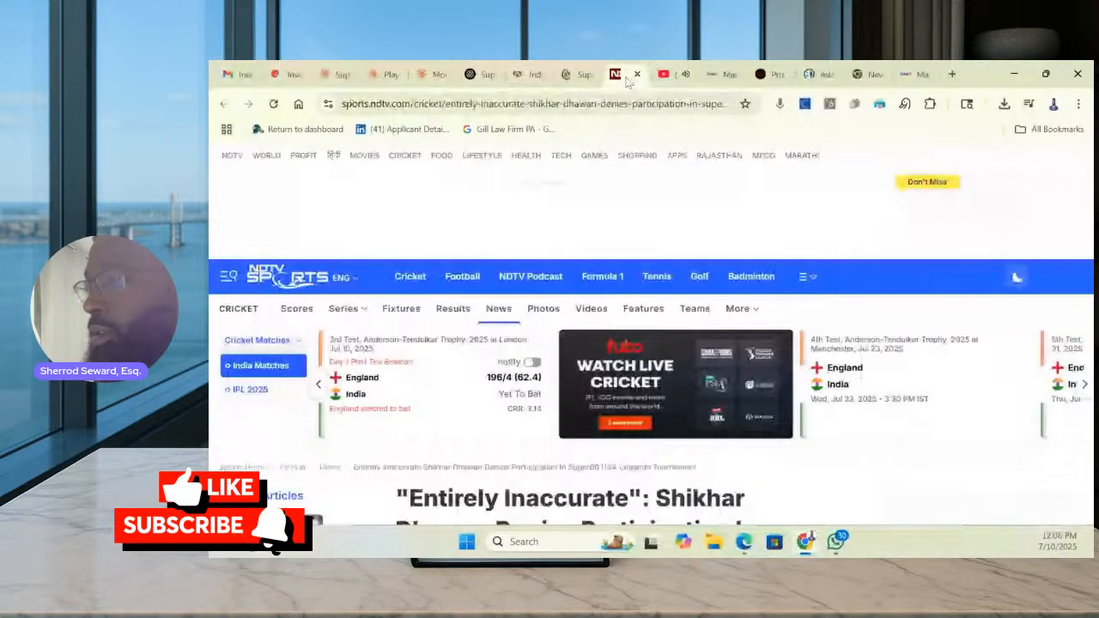
click(522, 74)
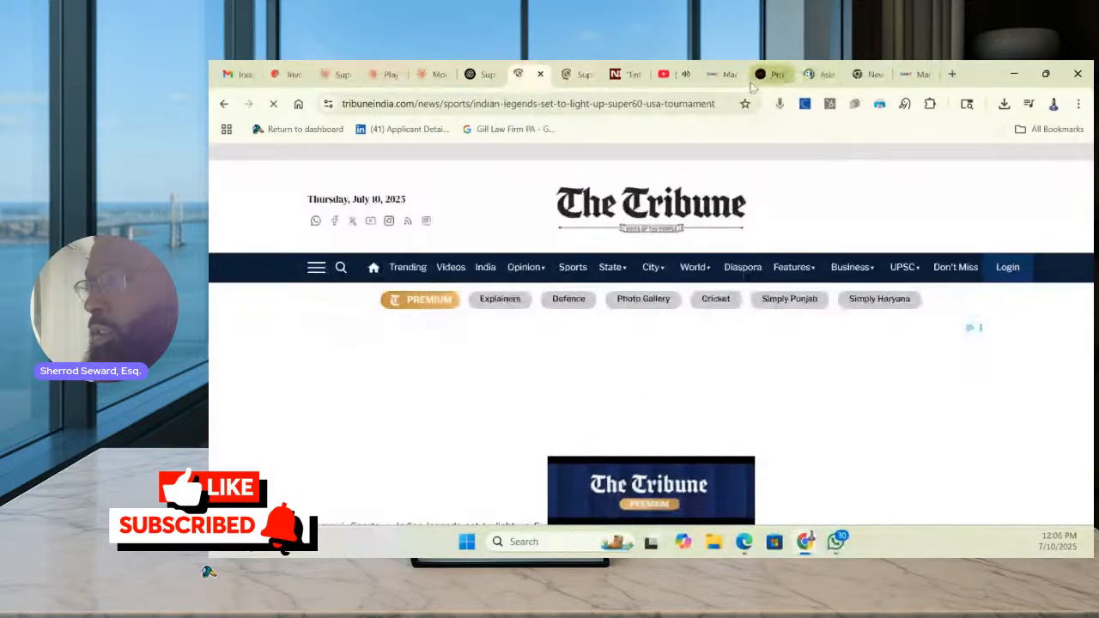
click(678, 77)
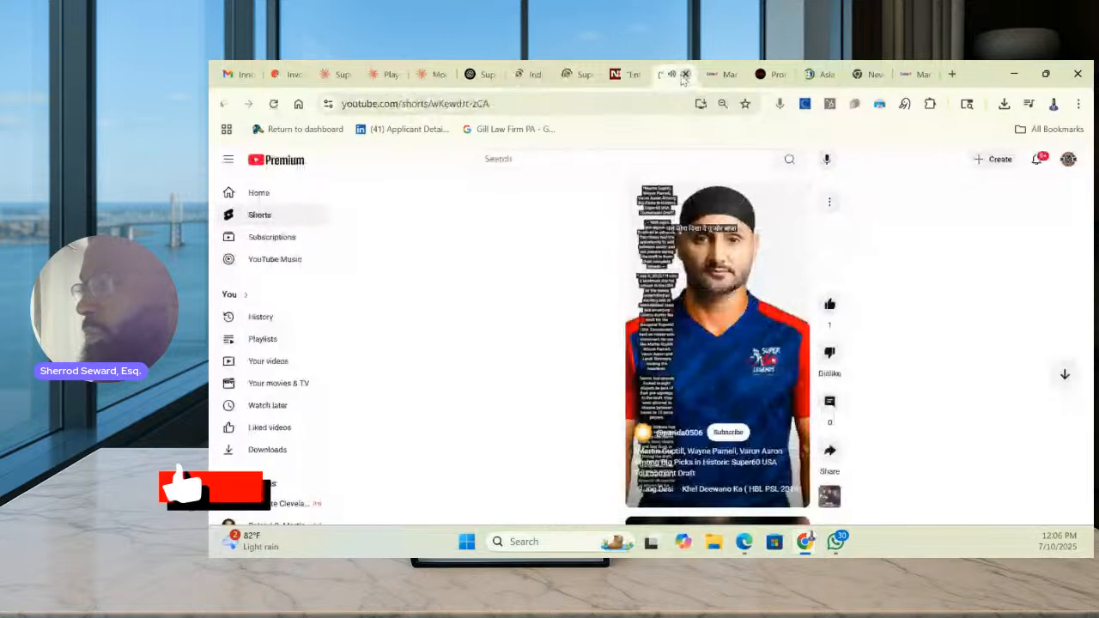
click(685, 74)
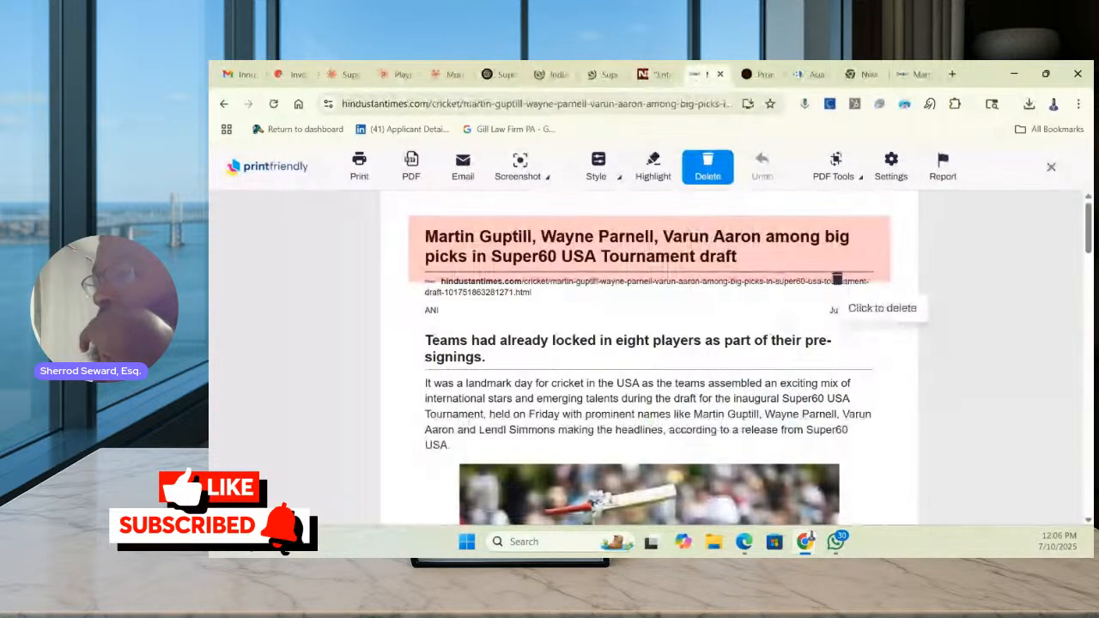
Examine the Hindustan Times draft article and its team rosters in the PrintFriendly preview
scroll(837, 279, down, 3)
scroll(837, 279, up, 3)
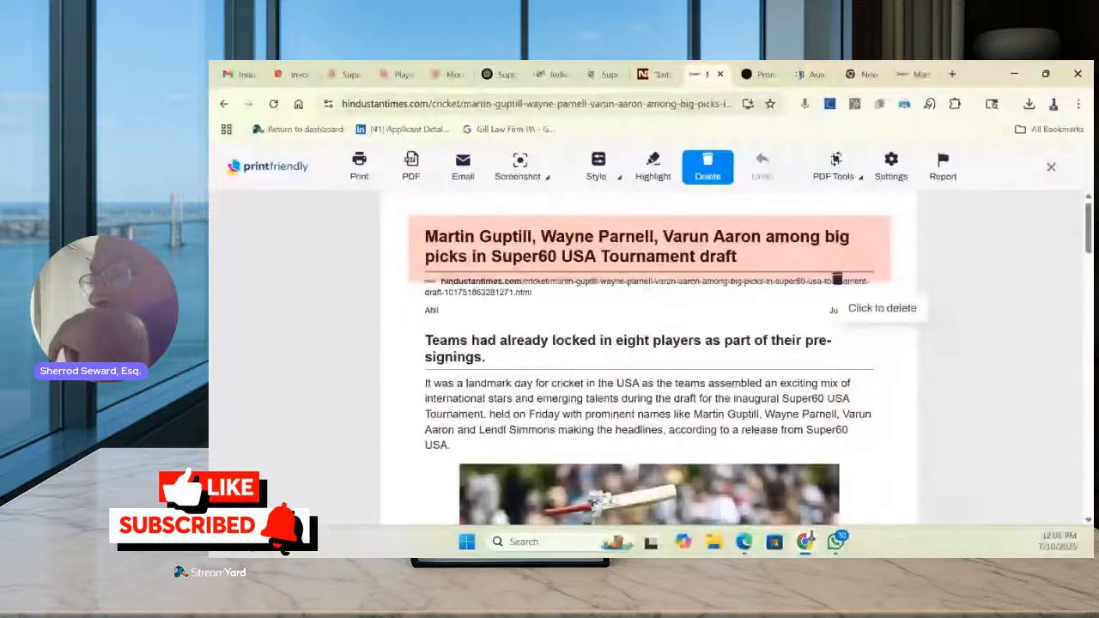
scroll(837, 279, down, 10)
scroll(837, 279, down, 5)
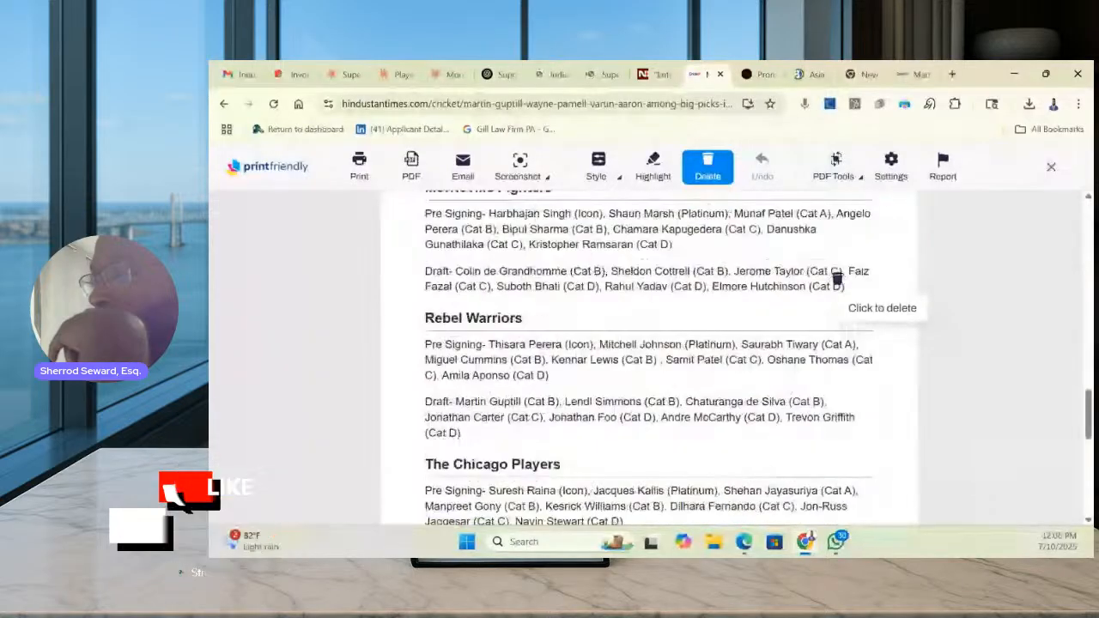
scroll(837, 279, down, 5)
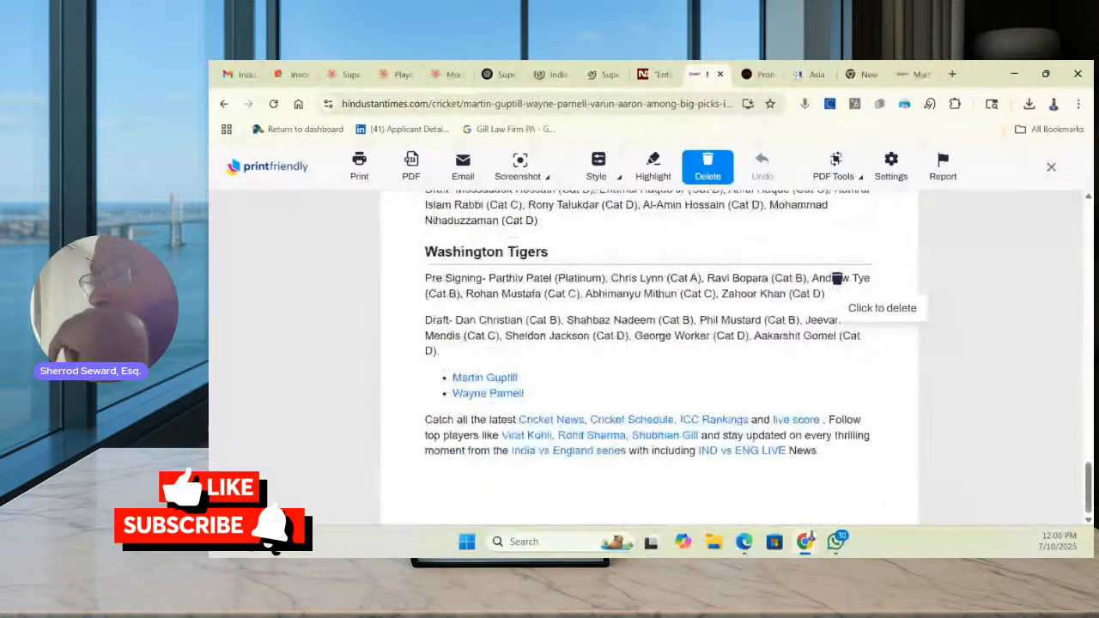
scroll(837, 279, up, 10)
scroll(837, 279, up, 3)
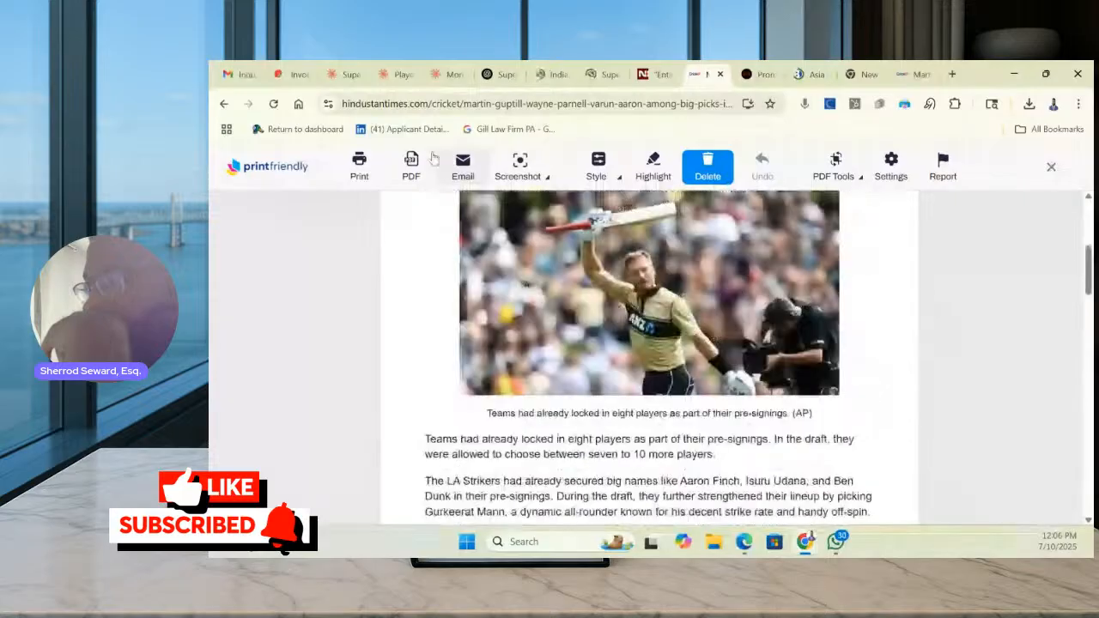
click(656, 77)
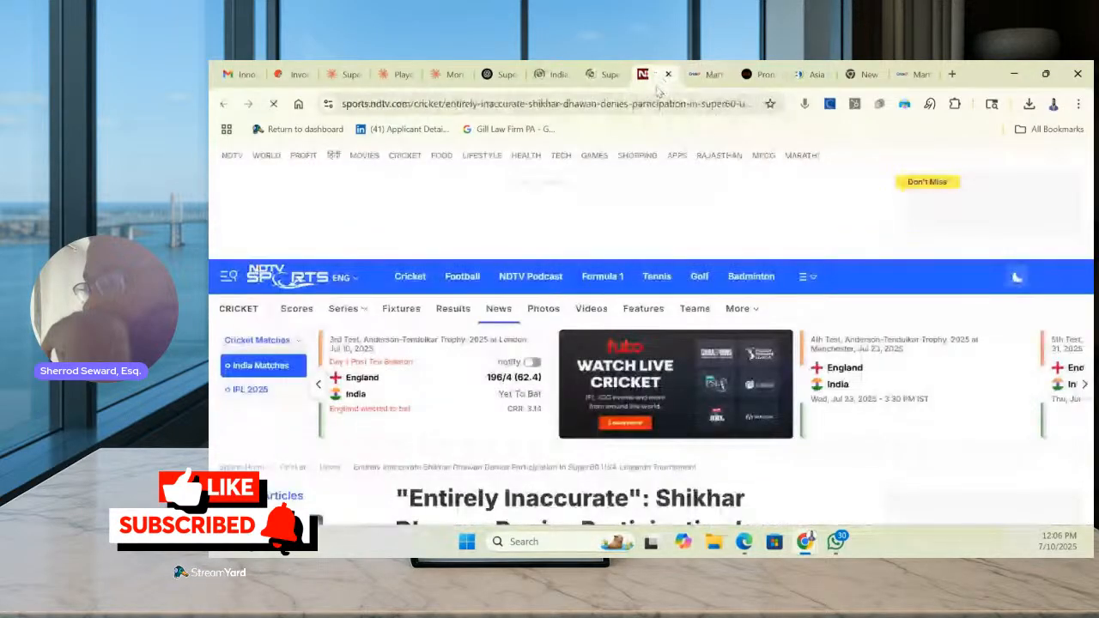
click(699, 74)
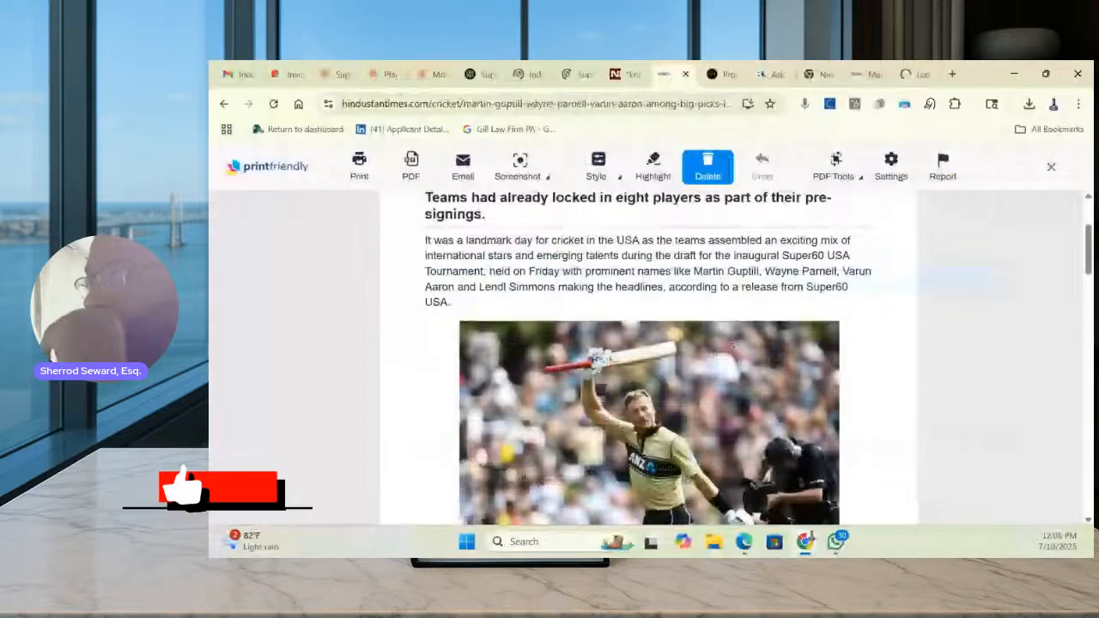
scroll(604, 381, up, 1)
scroll(604, 380, up, 1)
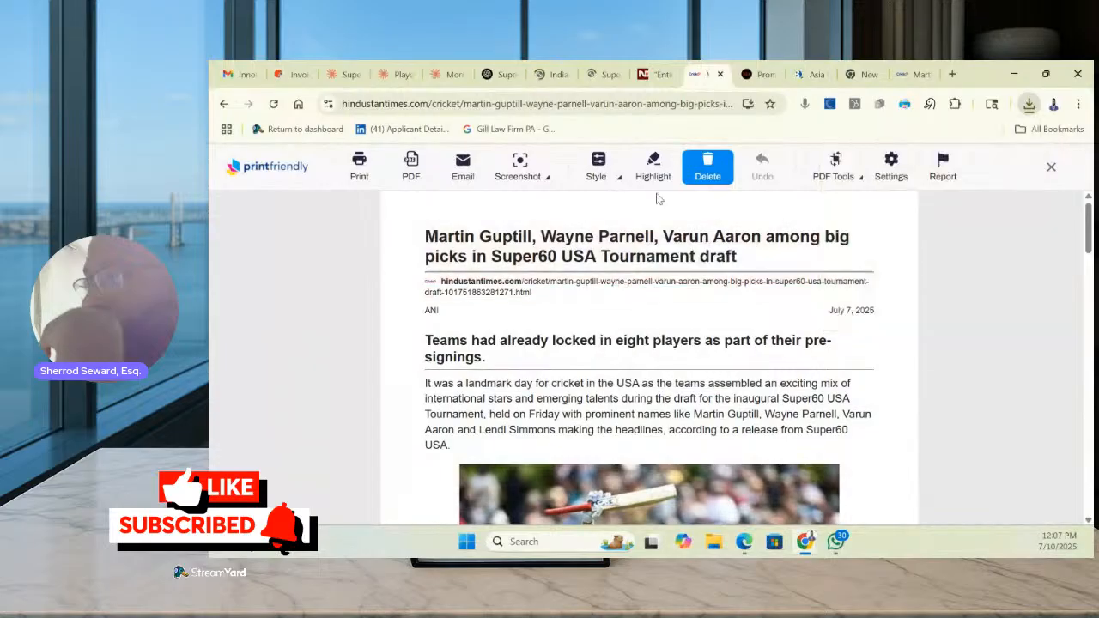
Reload the NDTV Sports article about Shikhar Dhawan denying participation in the Super60 USA Legends Tournament
click(657, 74)
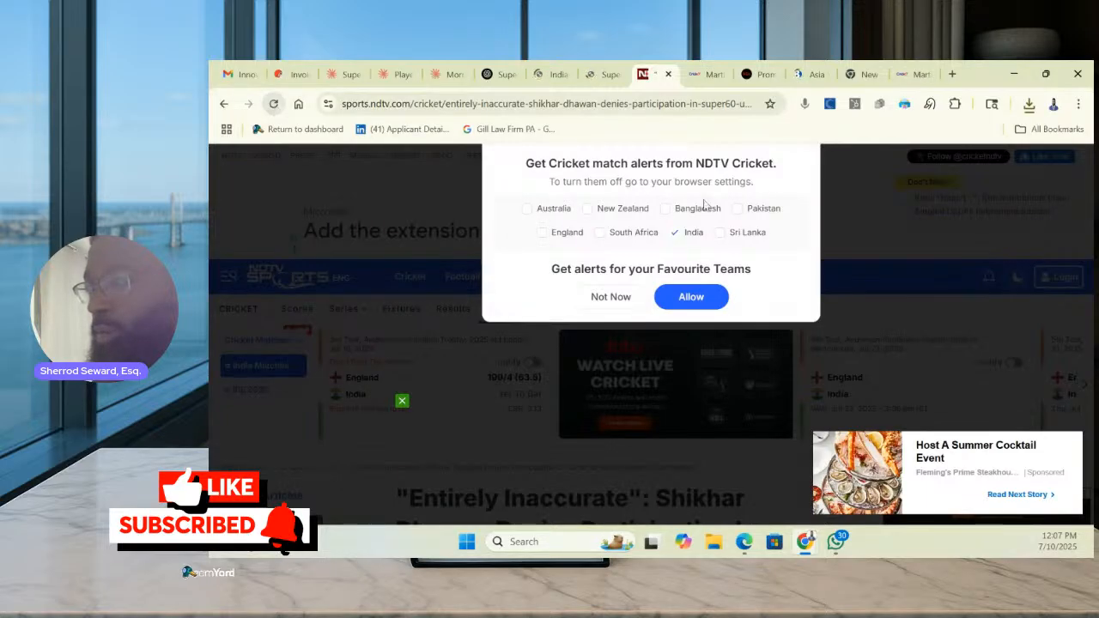
click(412, 103)
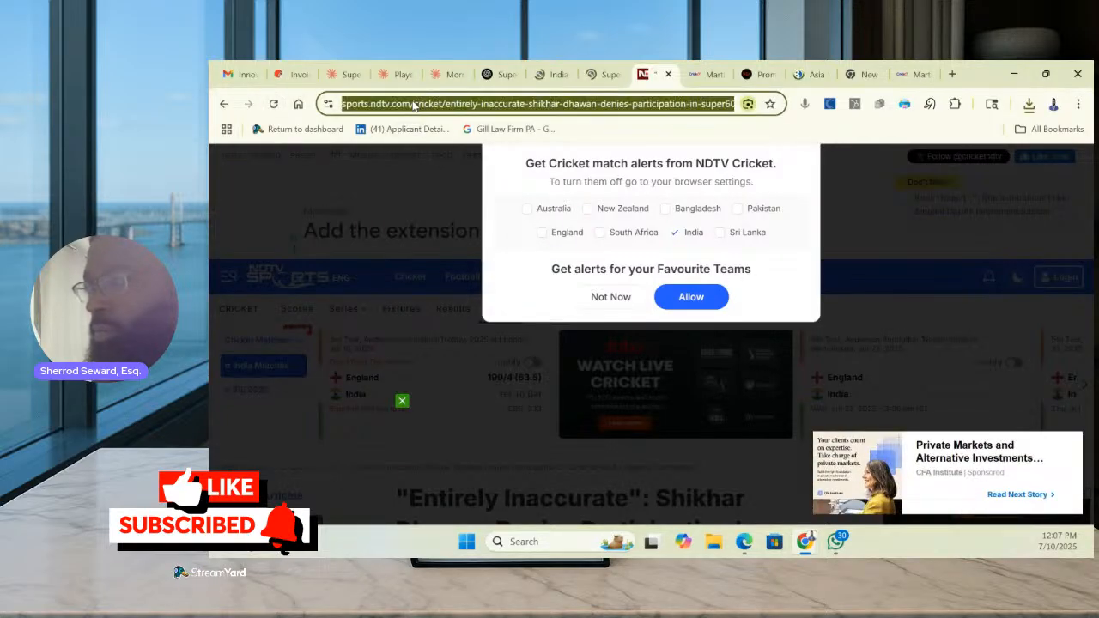
key(Return)
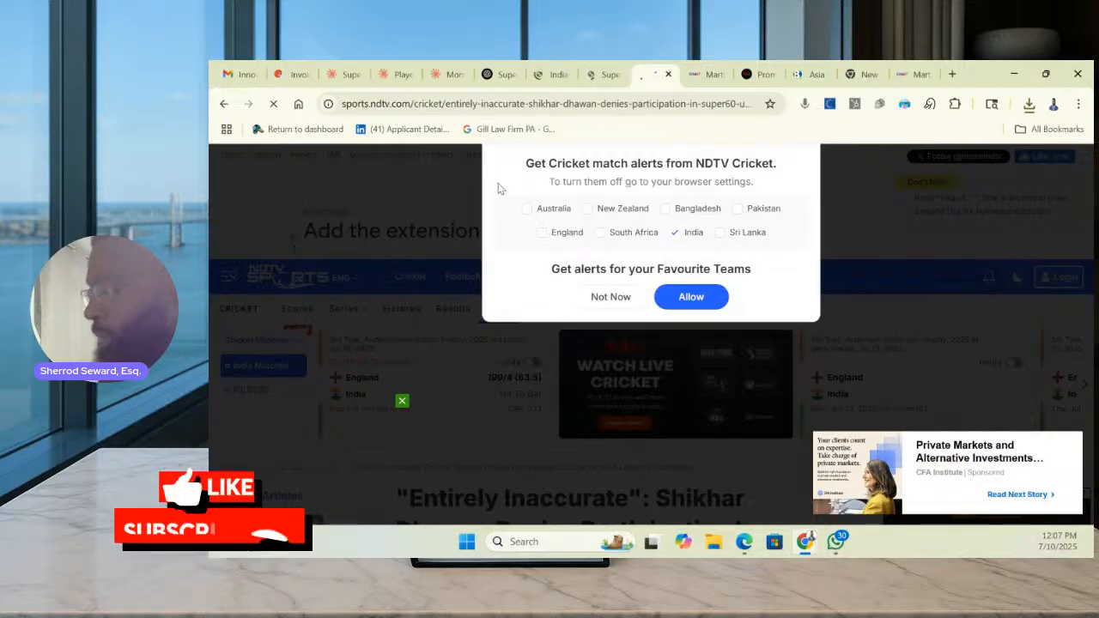
scroll(589, 302, down, 3)
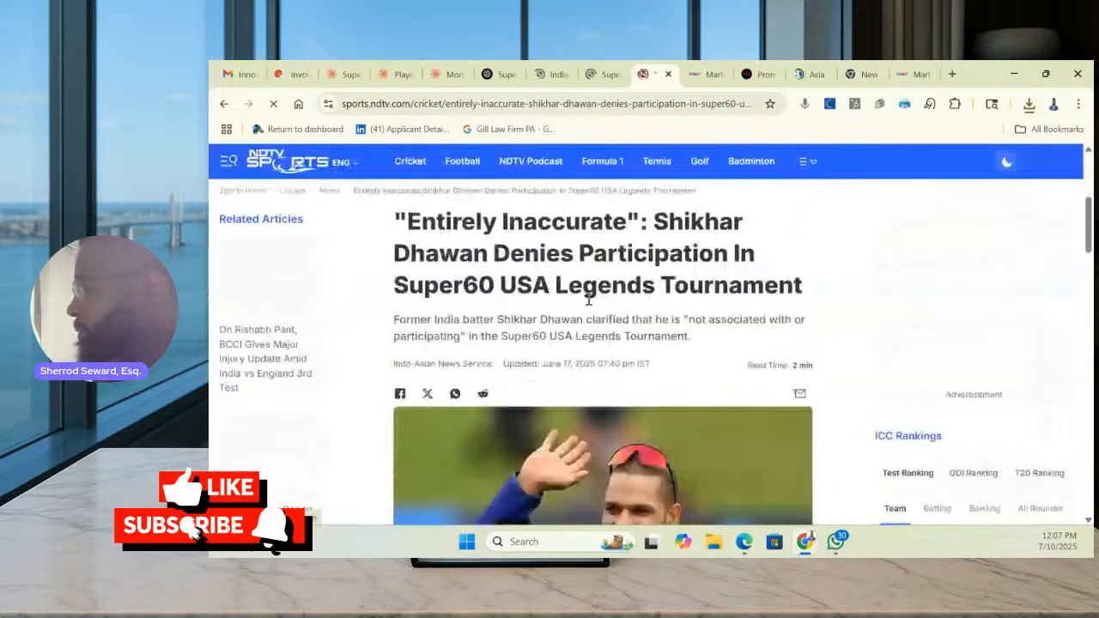
Try to print the NDTV Sports article to PDF in portrait layout with all pages
right_click(589, 274)
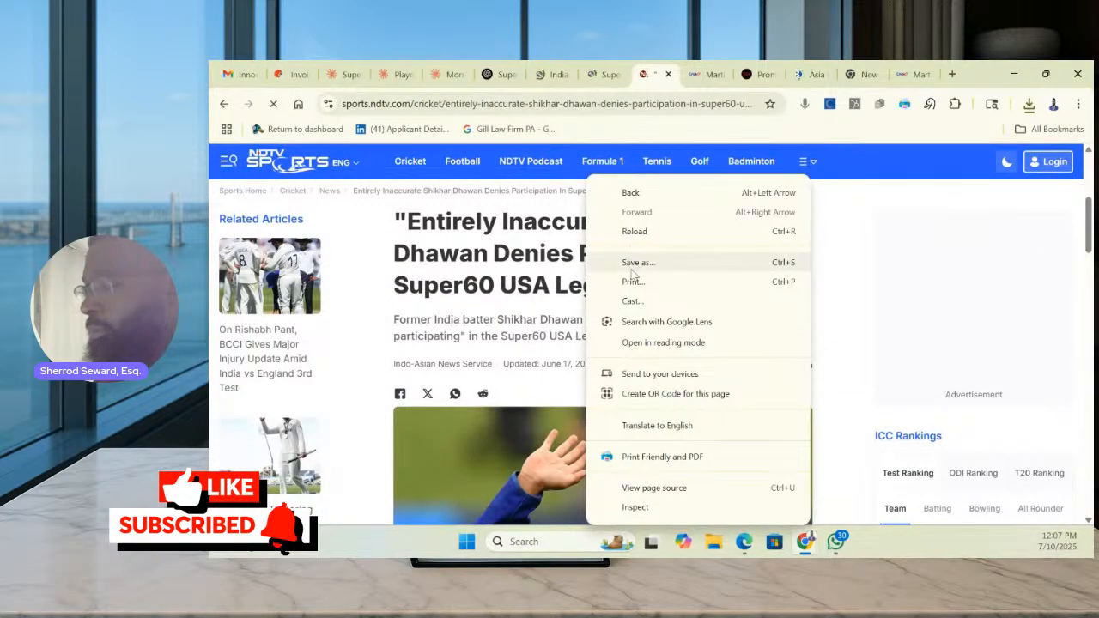
key(Escape)
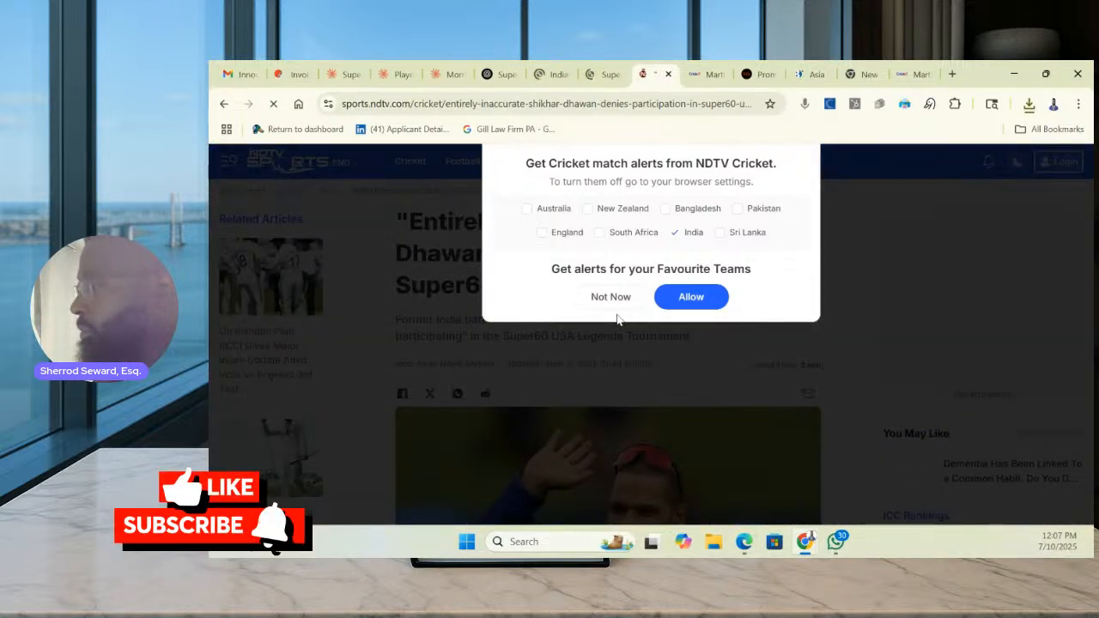
key(ctrl+p)
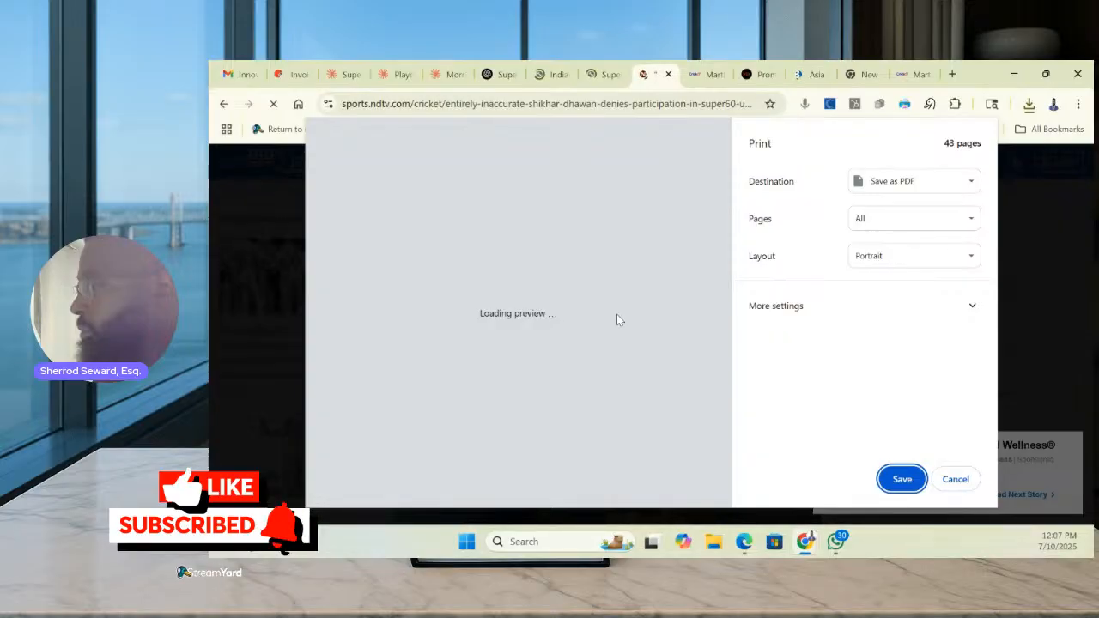
click(954, 479)
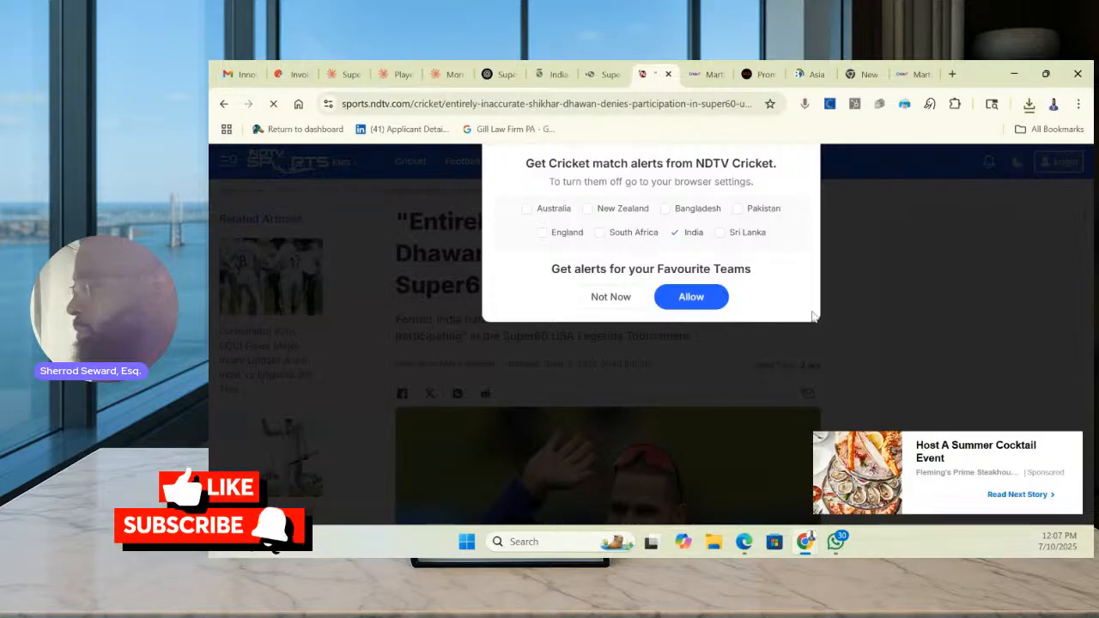
Decline the cricket match alerts and save pages 1-7 of the NDTV Sports Shikhar Dhawan article as a portrait PDF in Downloads
click(601, 297)
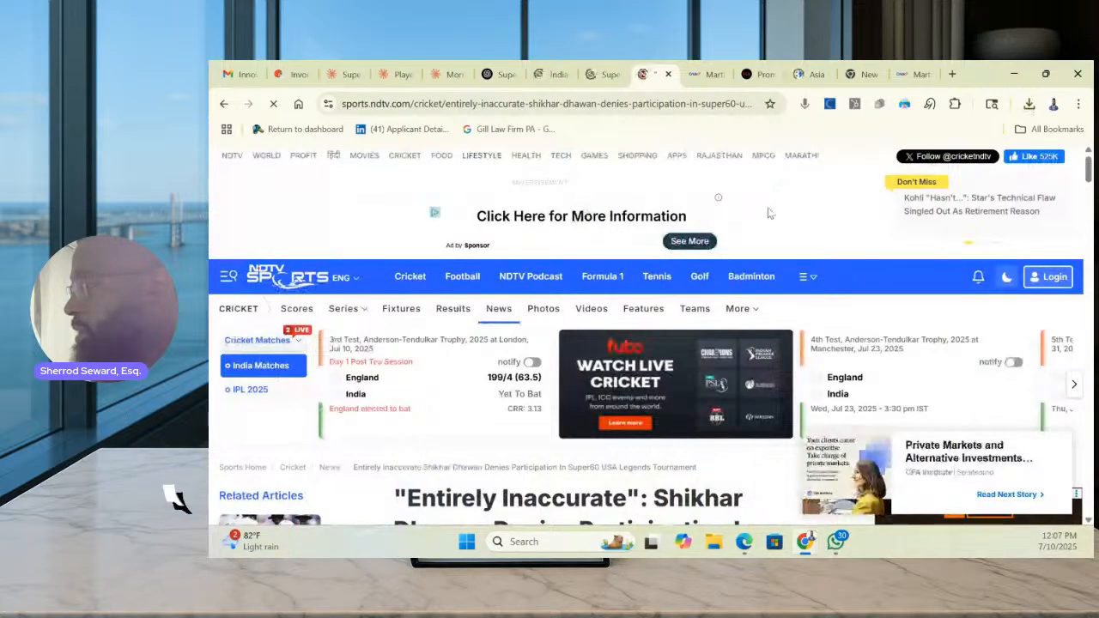
right_click(780, 212)
click(854, 286)
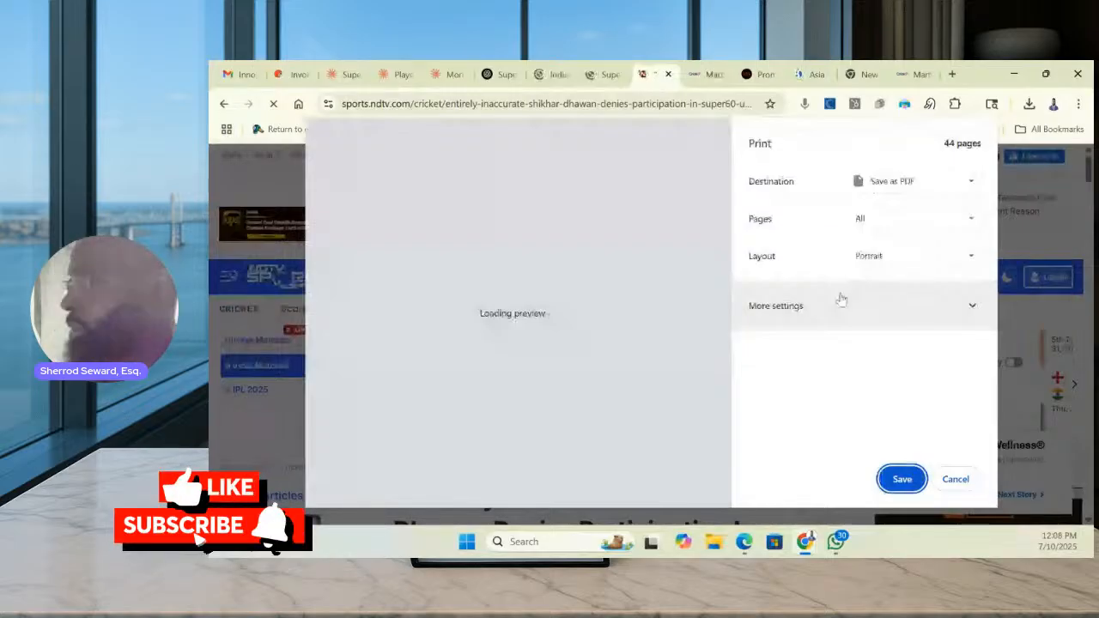
click(869, 219)
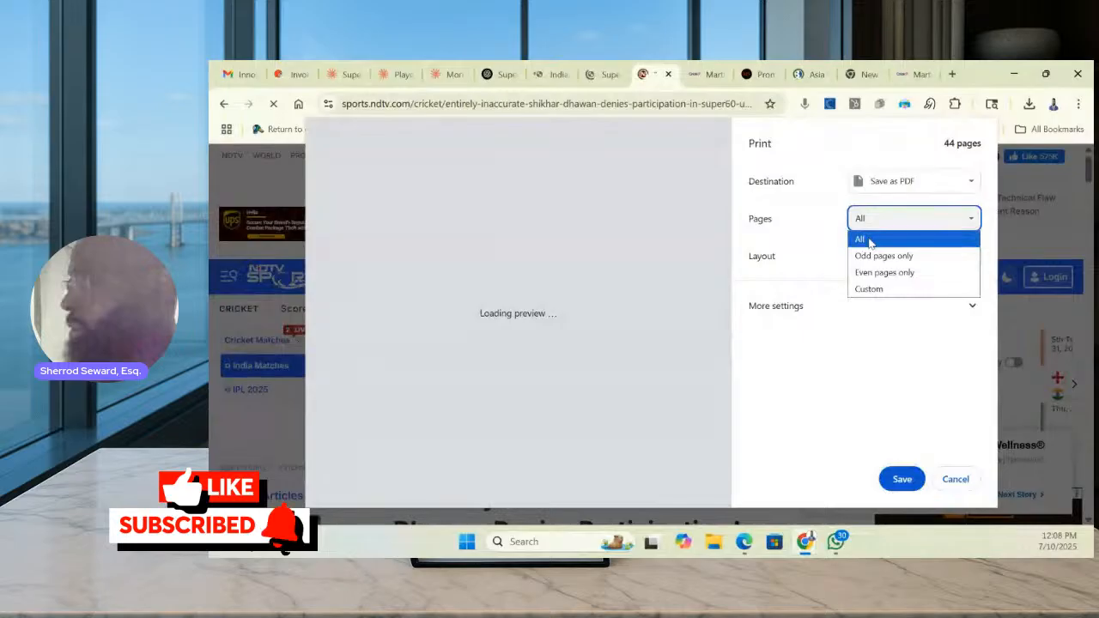
click(869, 289)
text(1-7)
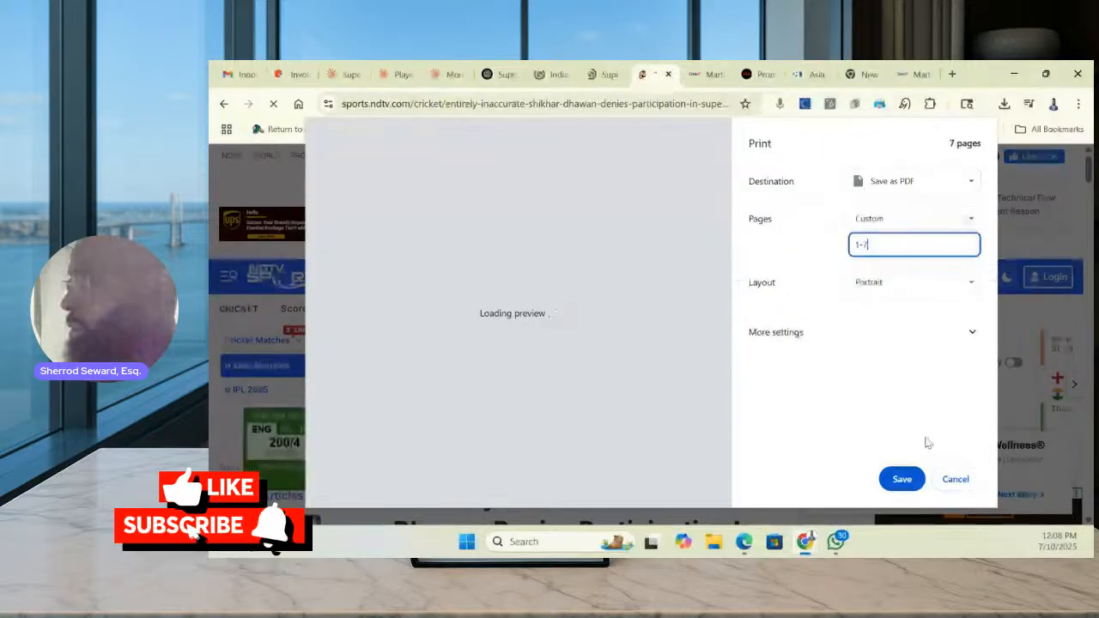
click(902, 486)
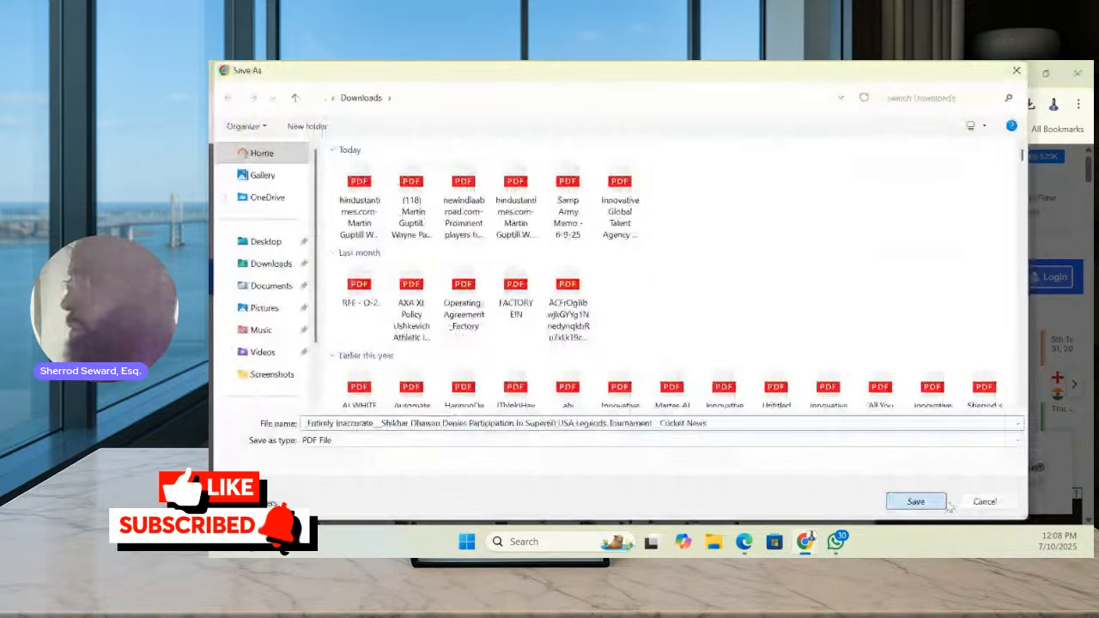
click(943, 503)
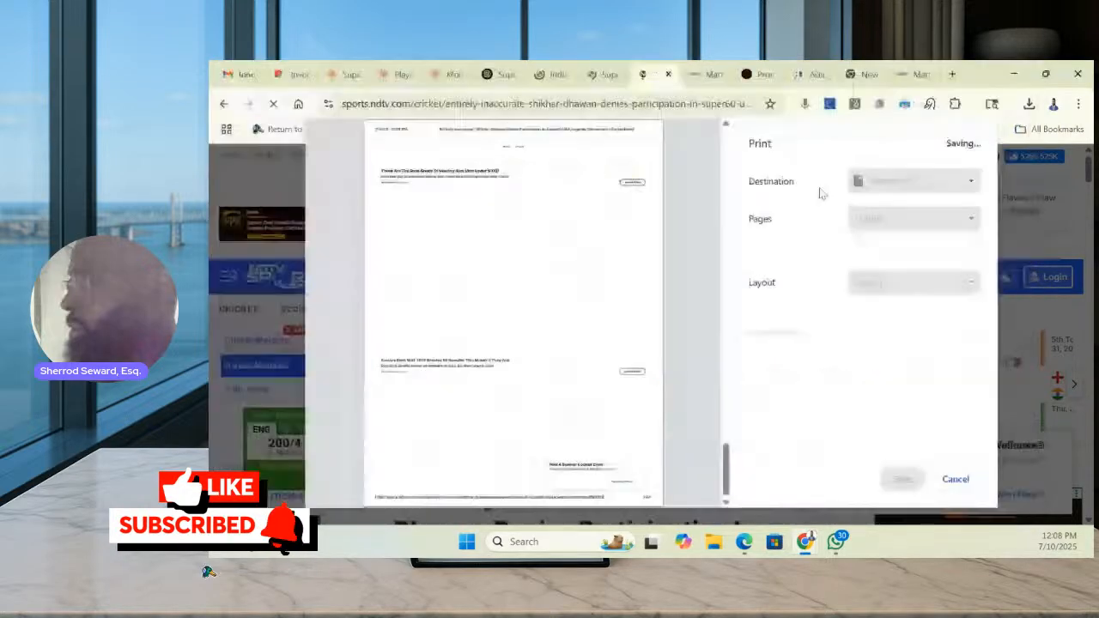
Save the MyKhel Super60 USA Legends article as a PDF with Print Friendly and close the NDTV Sports and MyKhel tabs
click(604, 75)
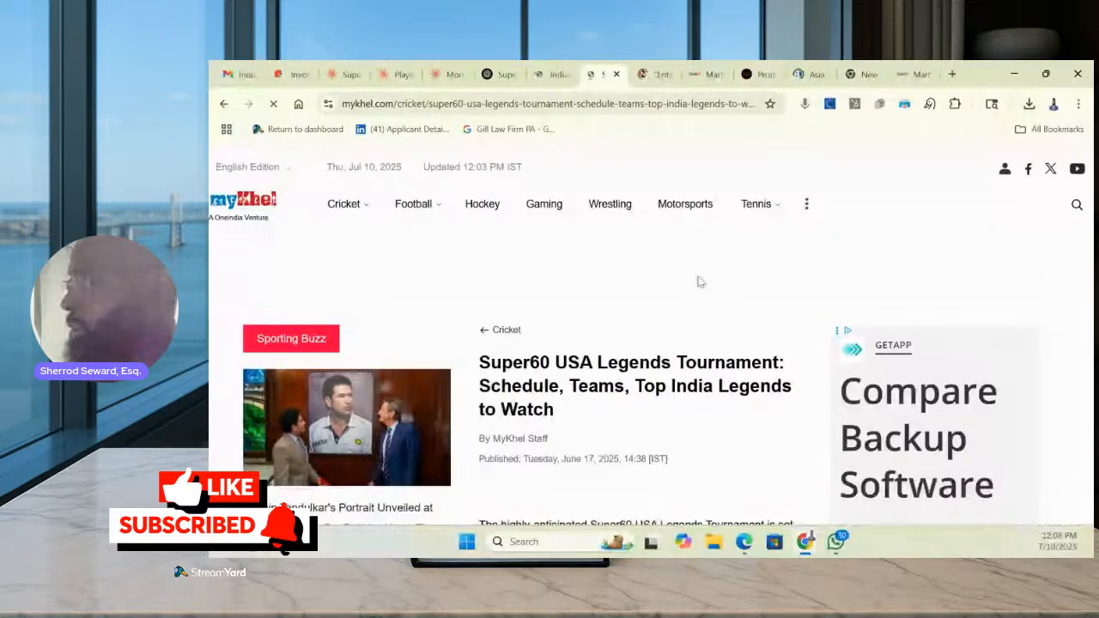
right_click(663, 260)
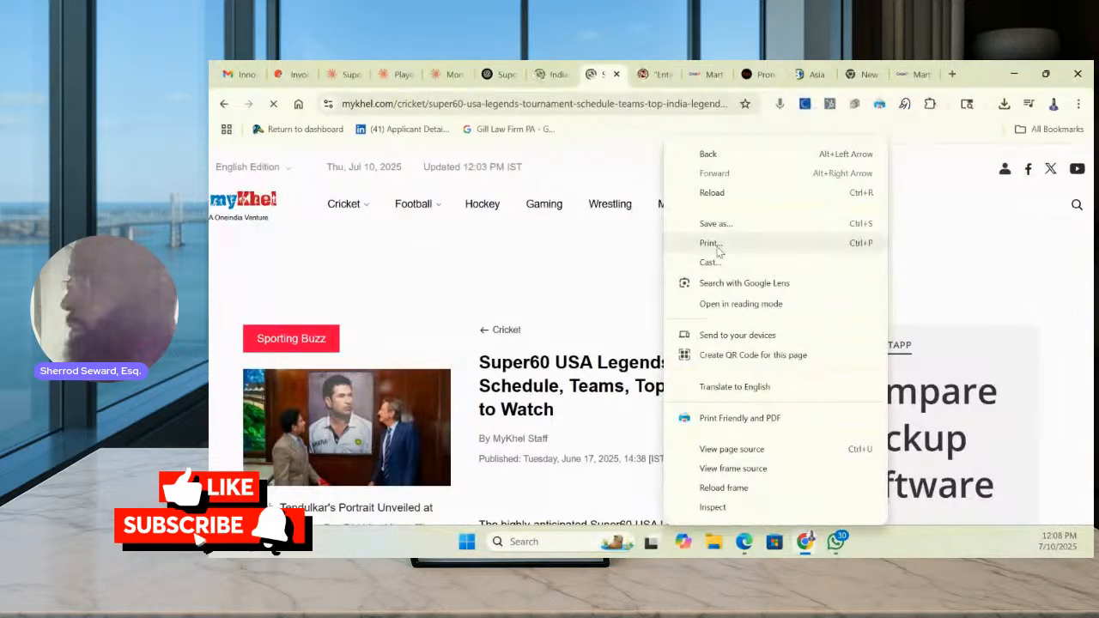
click(739, 419)
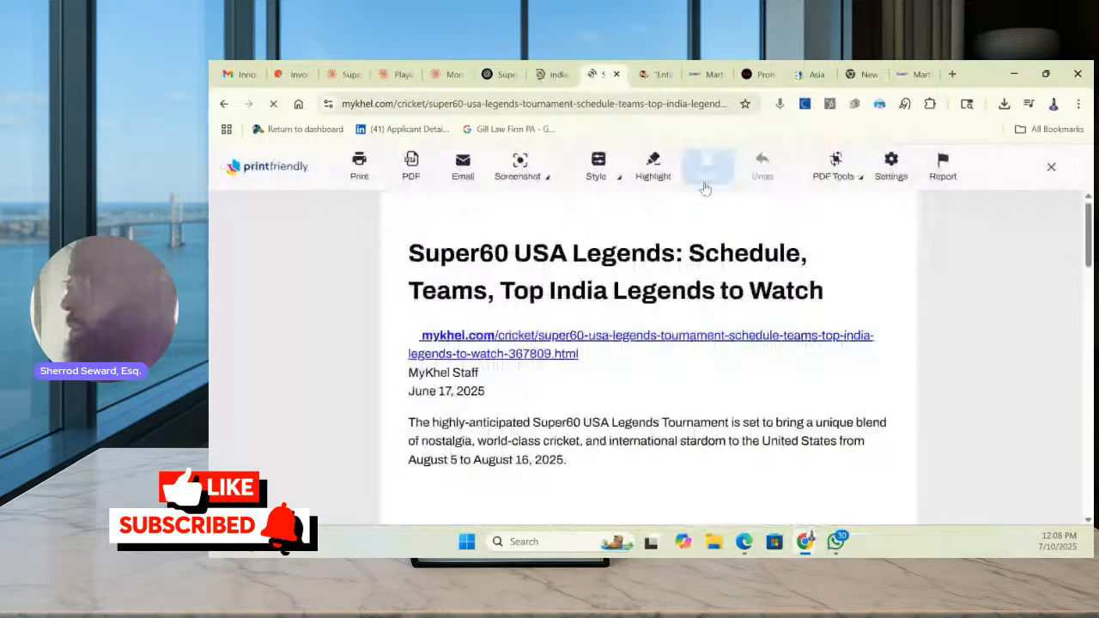
click(412, 172)
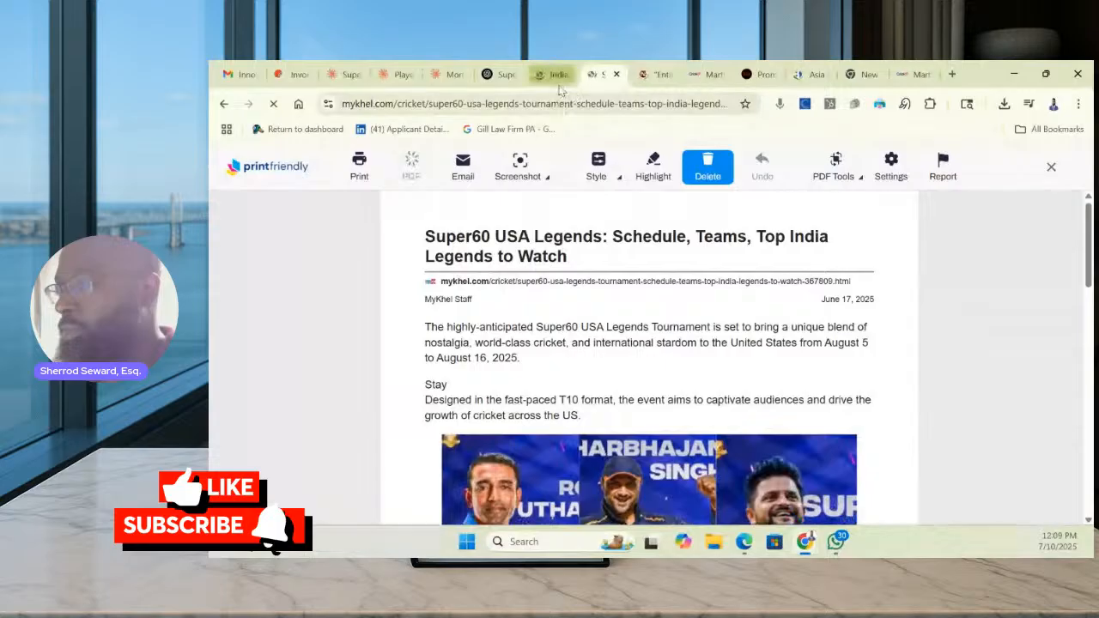
middle_click(642, 75)
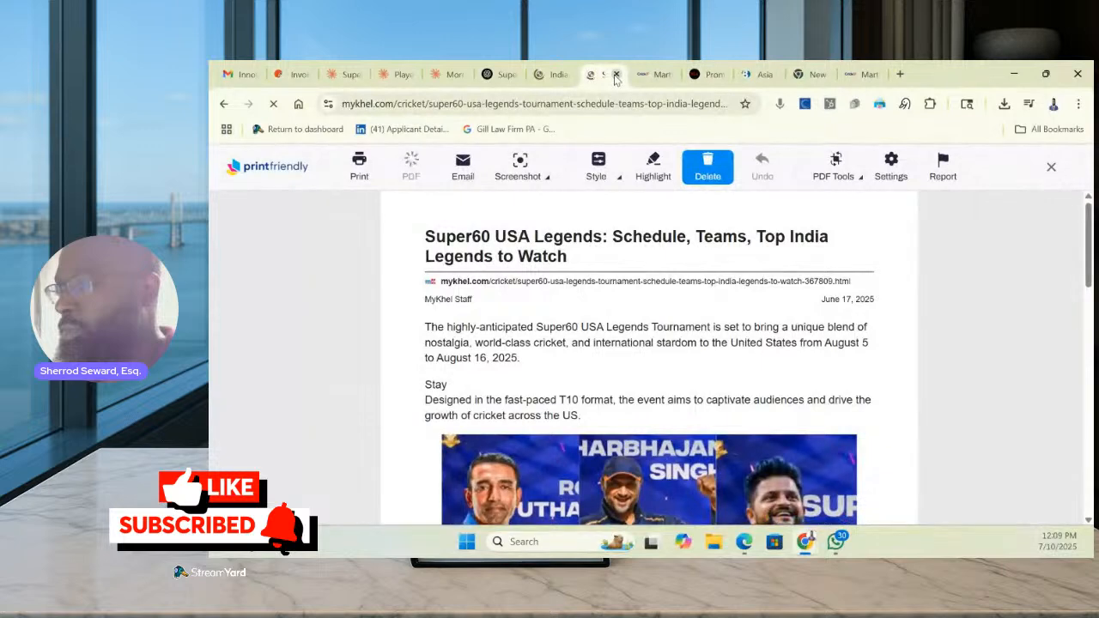
click(617, 75)
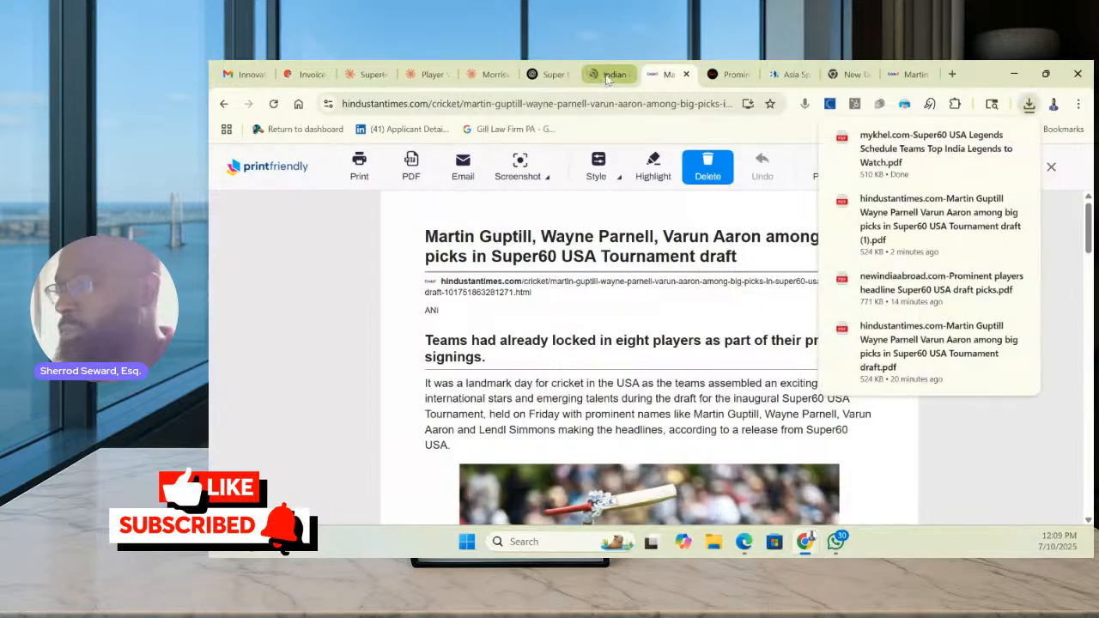
Check the Tribune article page and the ChatGPT list of Super60 tournament coverage sources
click(607, 77)
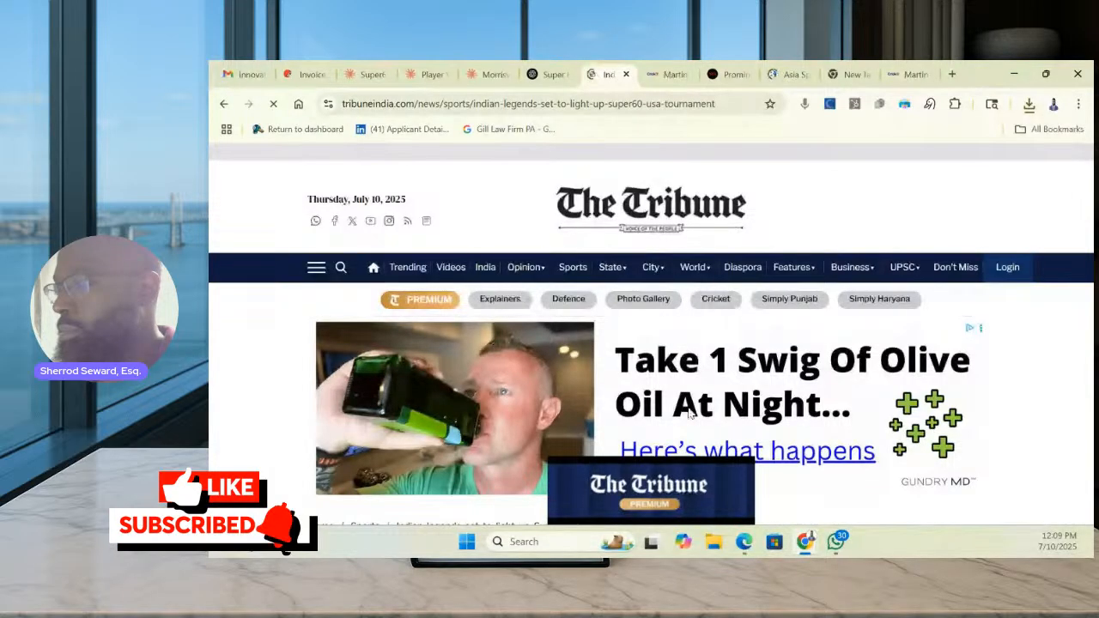
click(546, 74)
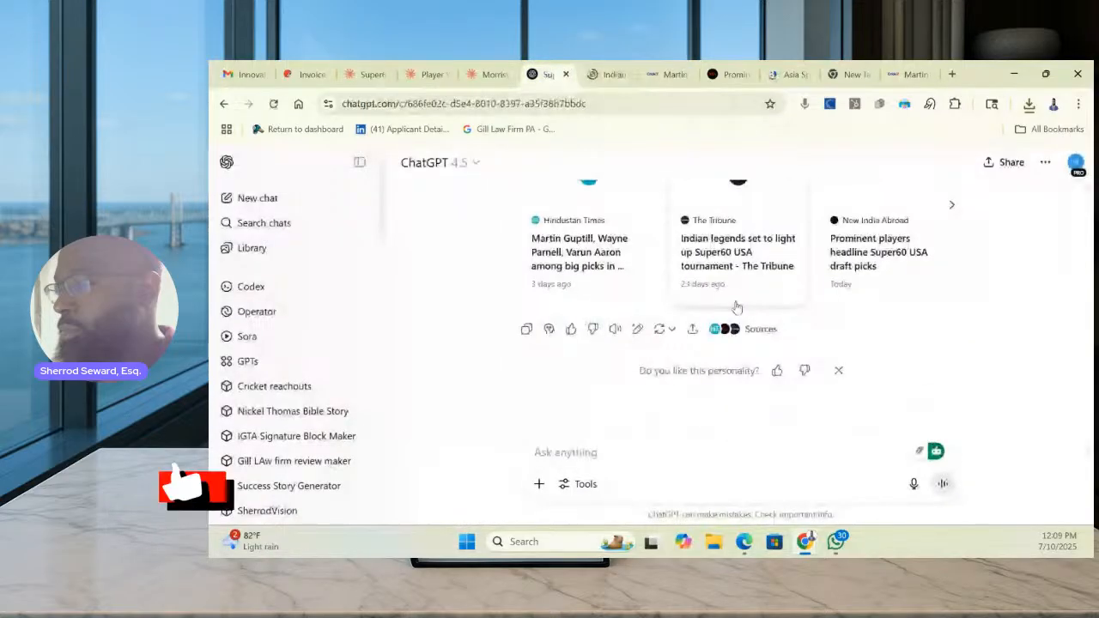
scroll(737, 307, up, 5)
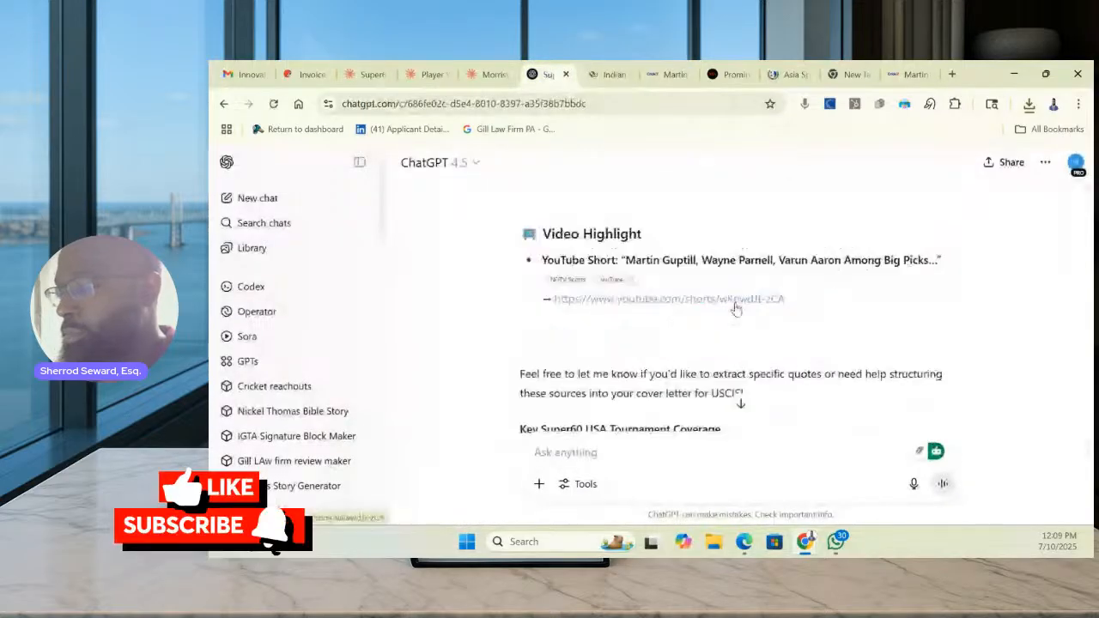
click(488, 75)
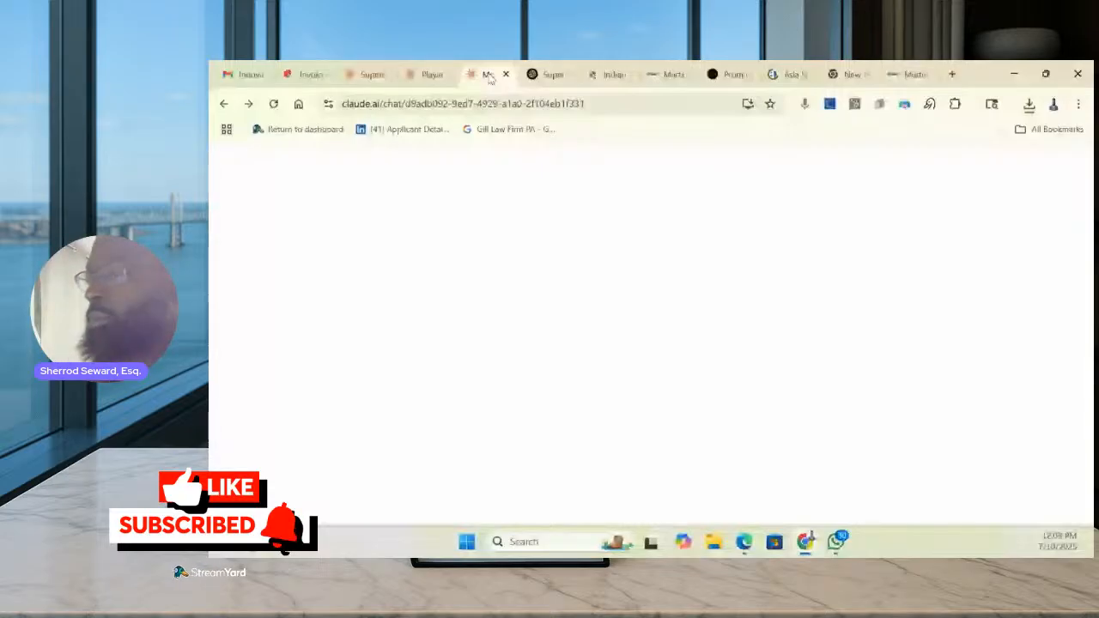
Close the Tribune article tab and the three article tabs after it, including Hindustan Times and New India Abroad
click(608, 74)
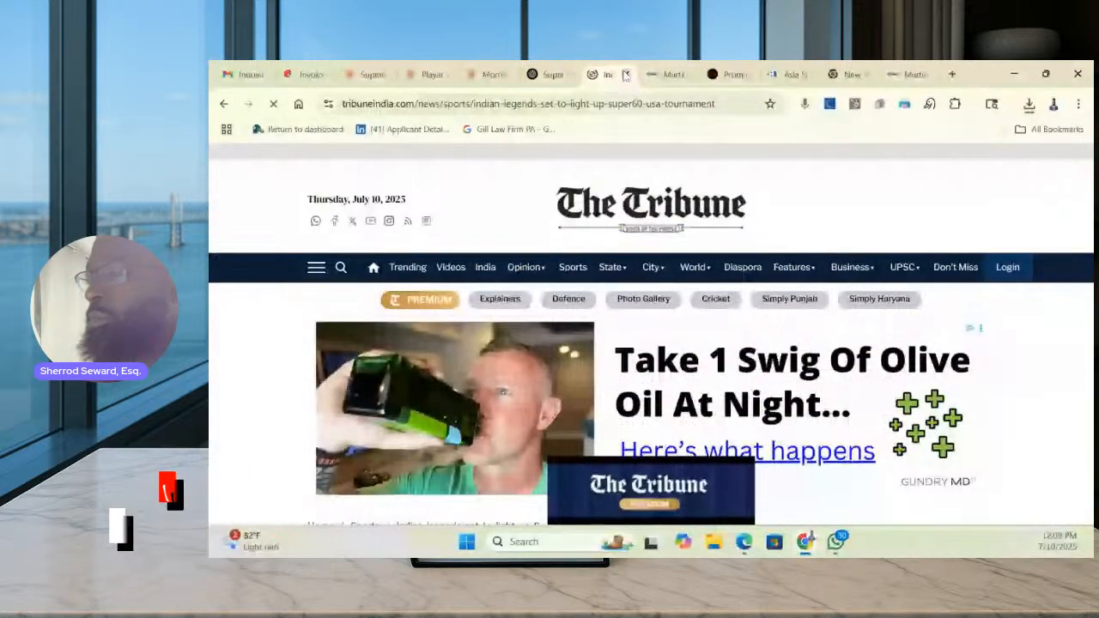
click(626, 75)
click(627, 74)
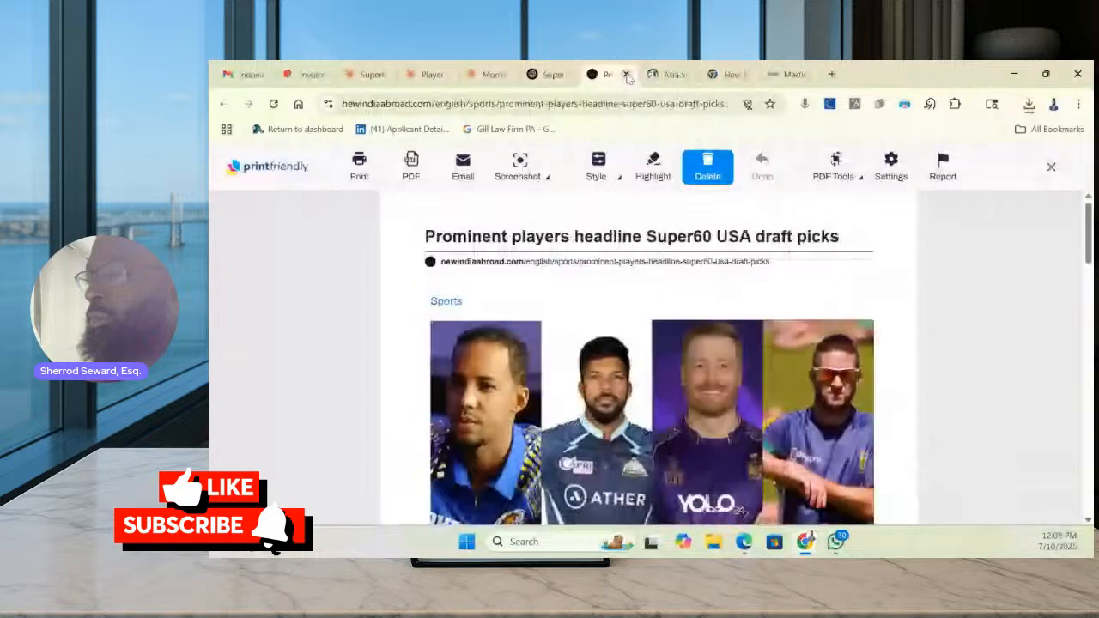
click(627, 75)
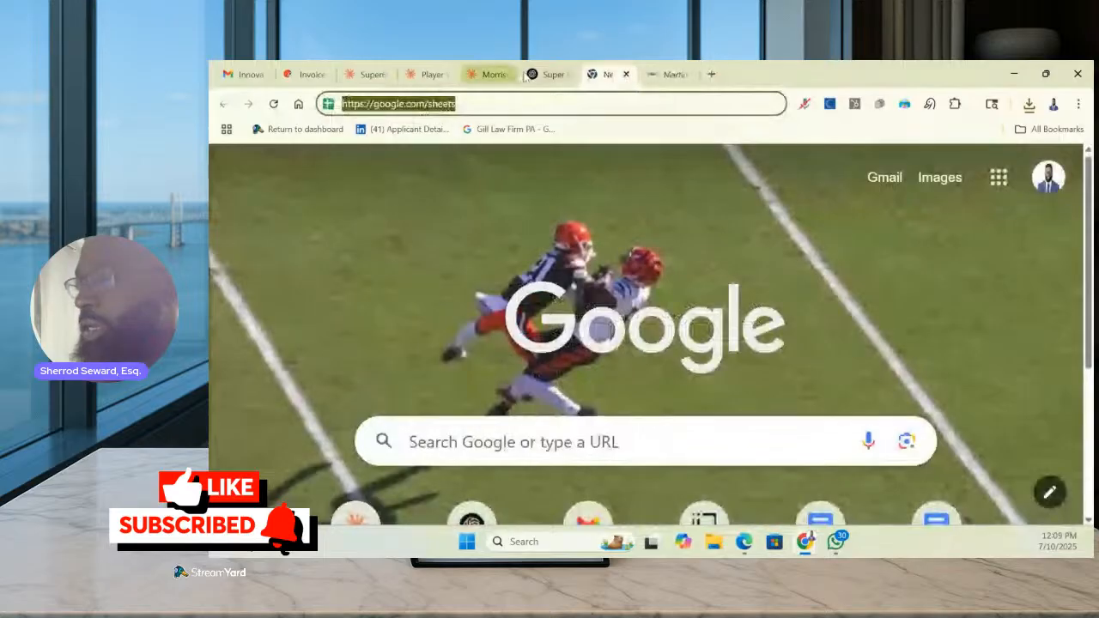
Review Claude's Super60 USA Tournament Draft Analysis chat, focusing on the key findings and major highlights
click(362, 75)
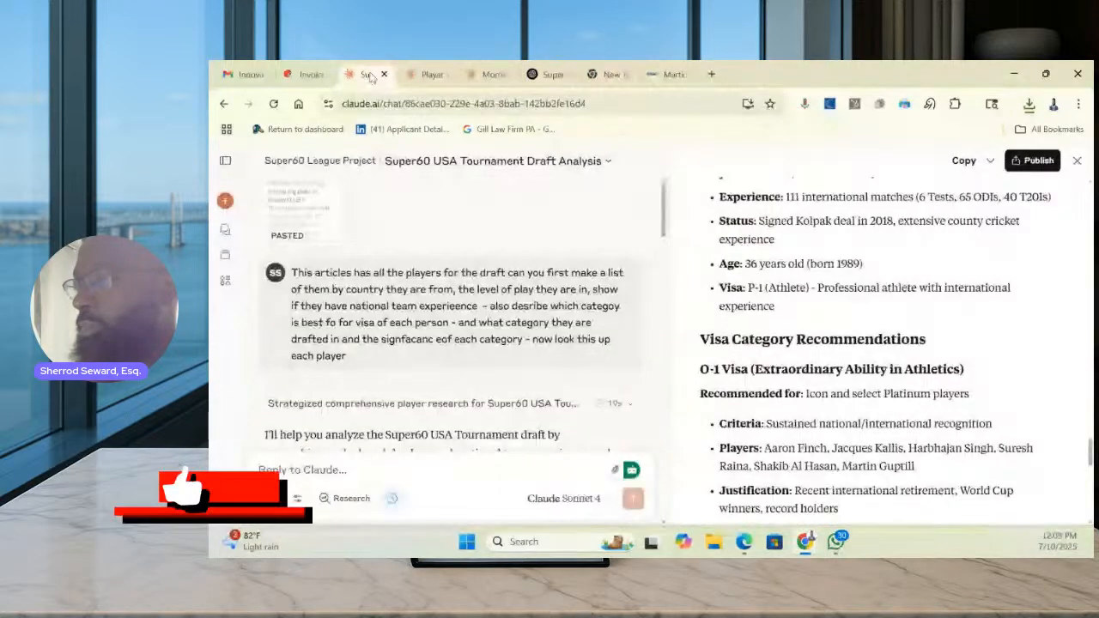
scroll(470, 365, down, 5)
scroll(470, 365, down, 10)
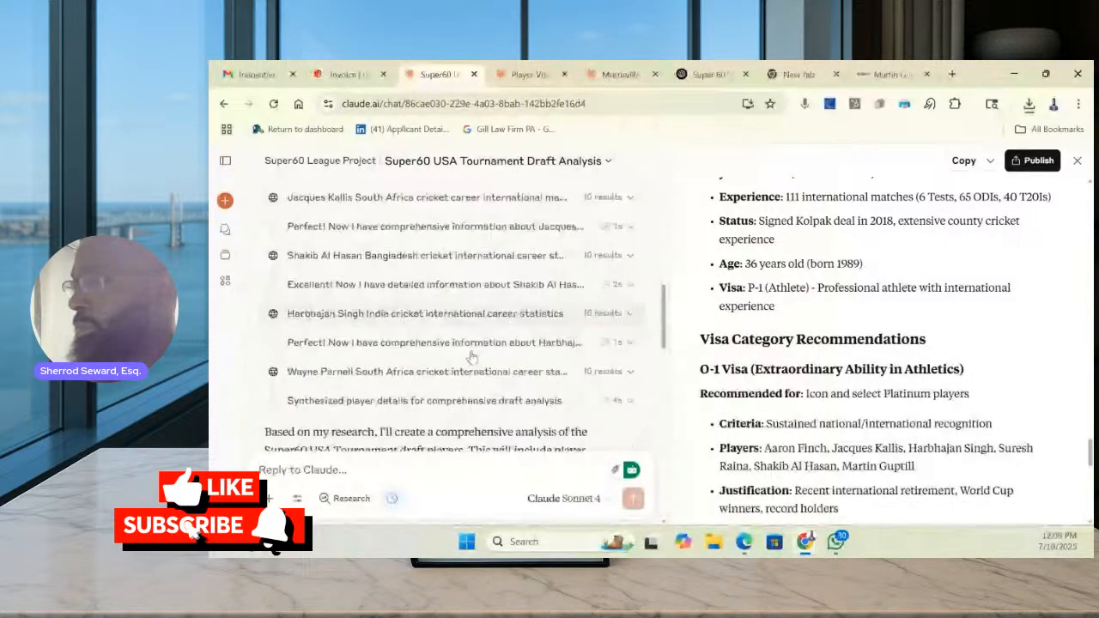
scroll(472, 345, down, 3)
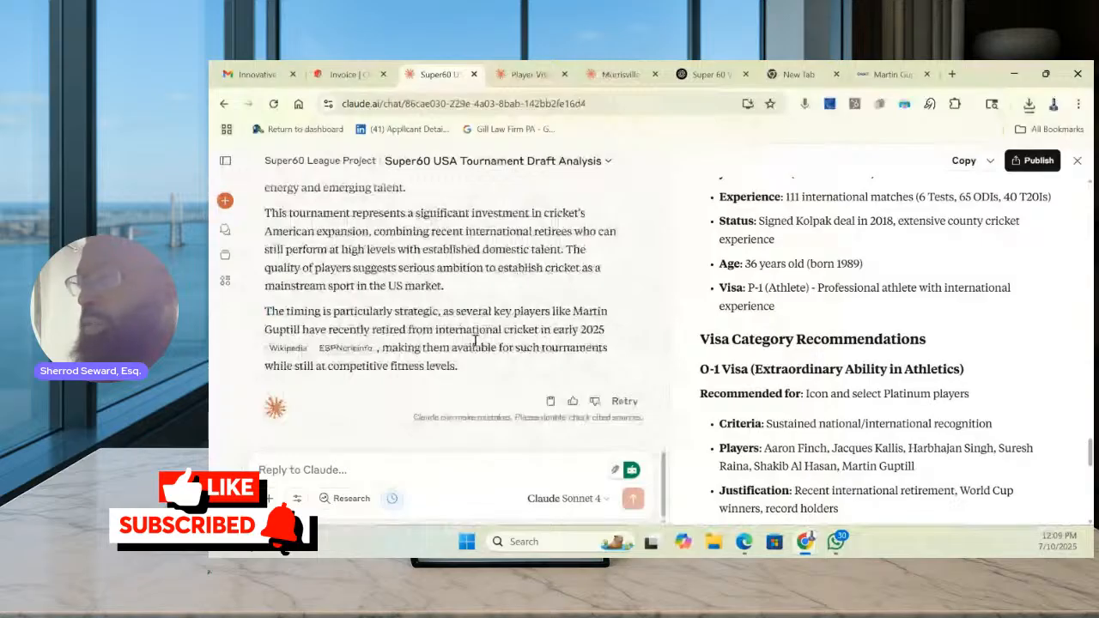
scroll(475, 343, up, 4)
scroll(475, 343, up, 5)
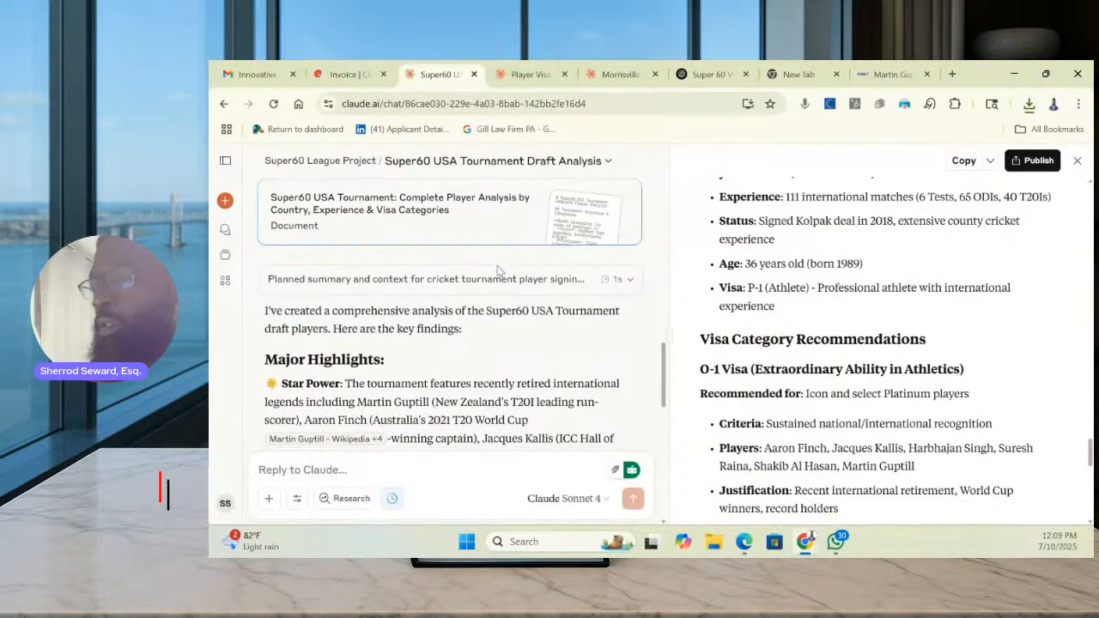
scroll(499, 272, down, 1)
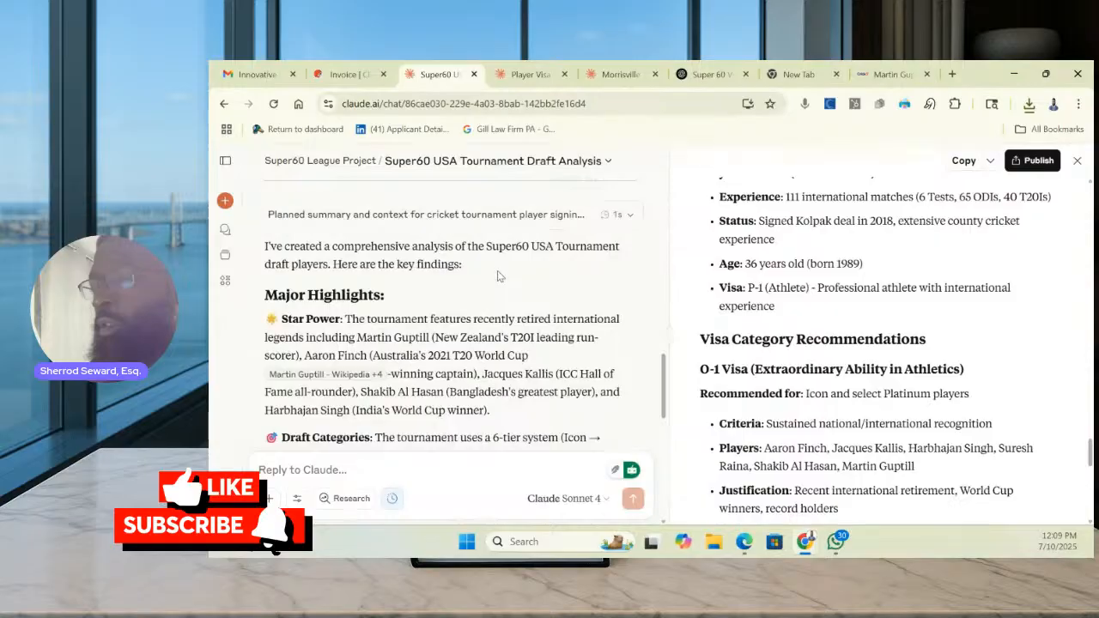
scroll(501, 281, up, 1)
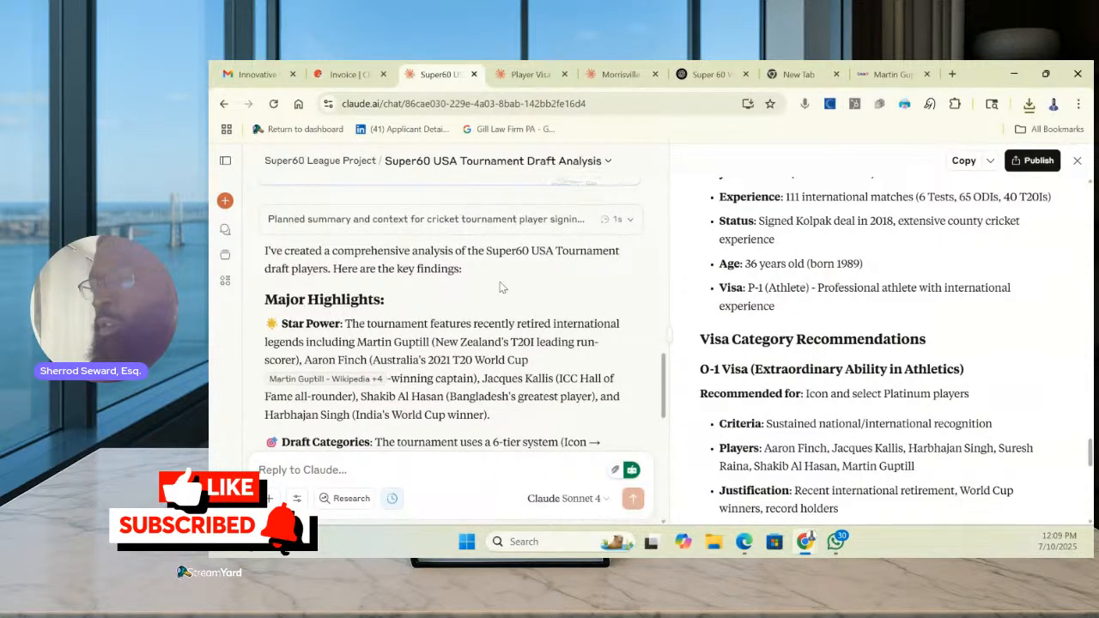
Open the Strategic O-1/O-2 Visa Pairing Analysis document in the Player Visa Requirements Analysis chat and read its Tier 1 candidates section
key(ctrl+Tab)
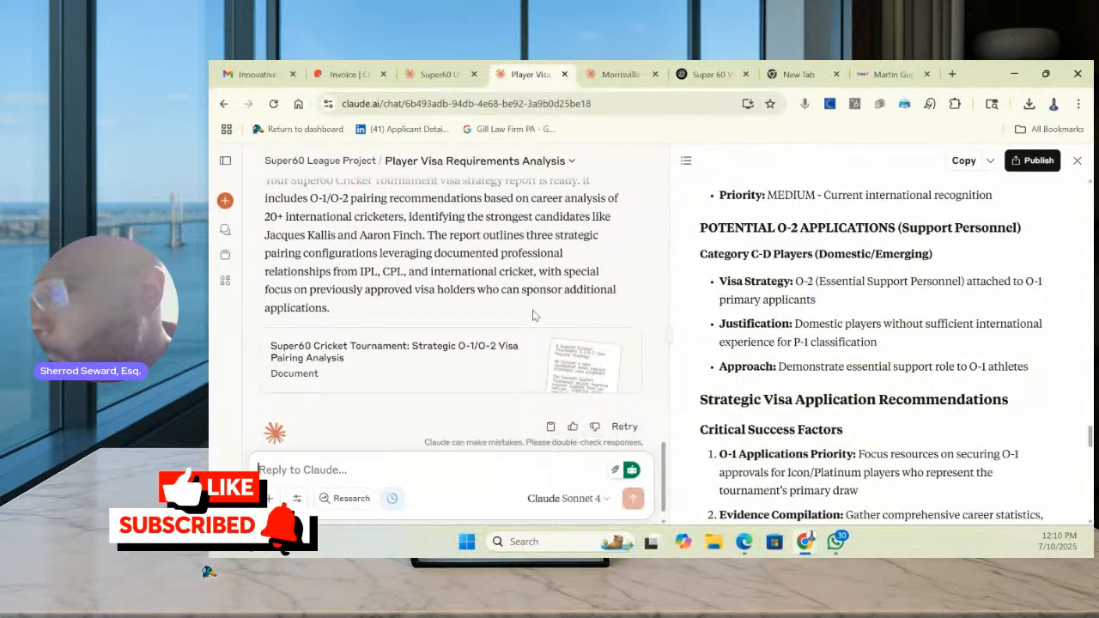
click(435, 345)
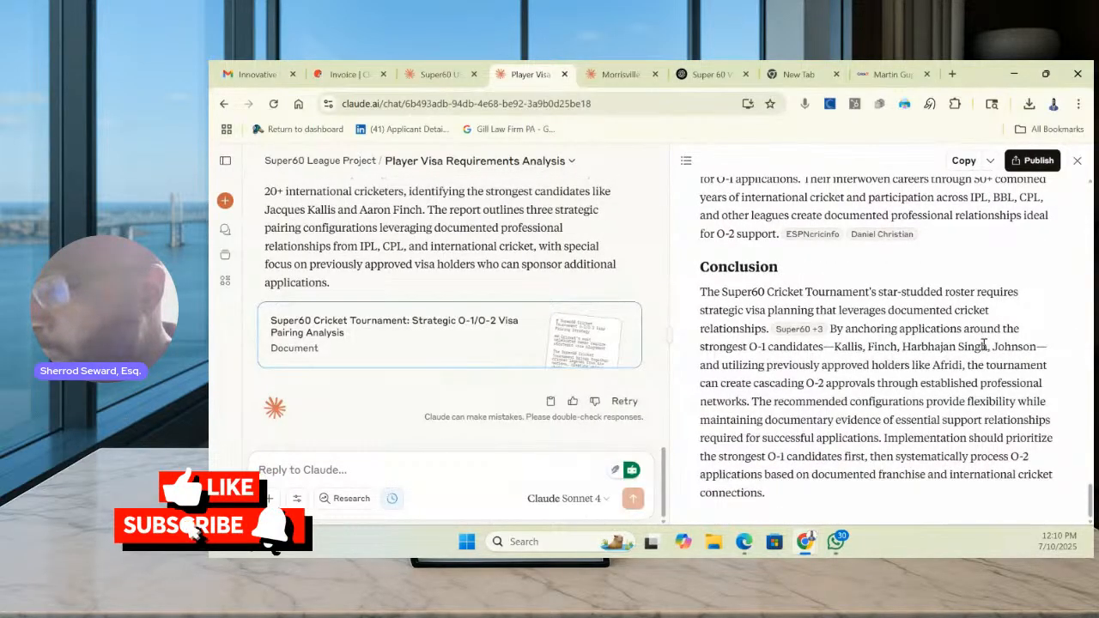
scroll(988, 361, up, 15)
scroll(996, 387, up, 15)
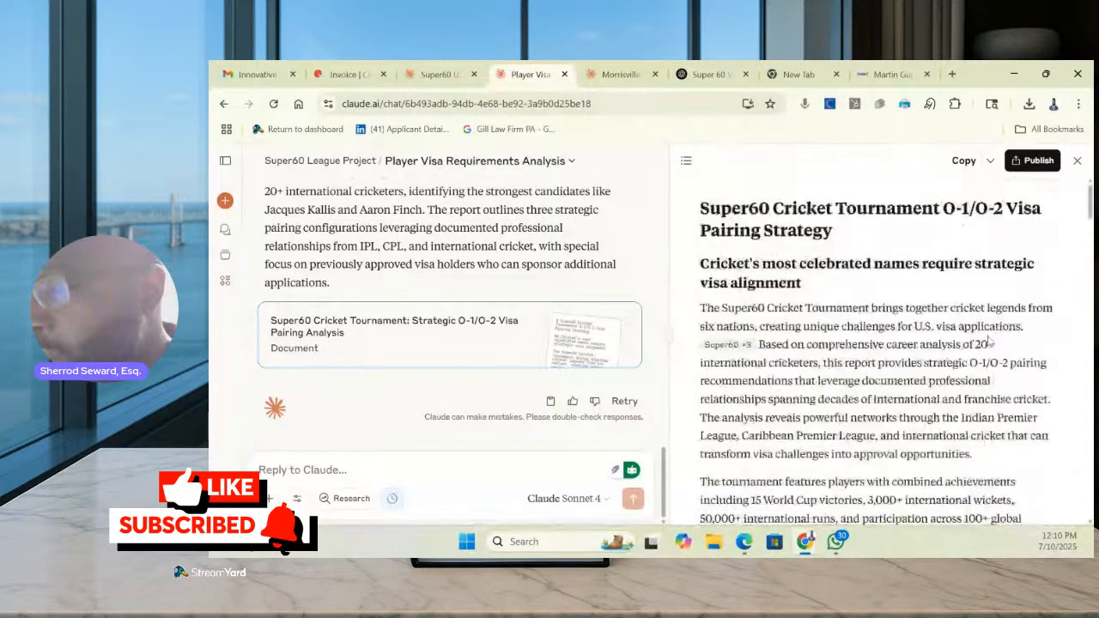
scroll(987, 342, down, 2)
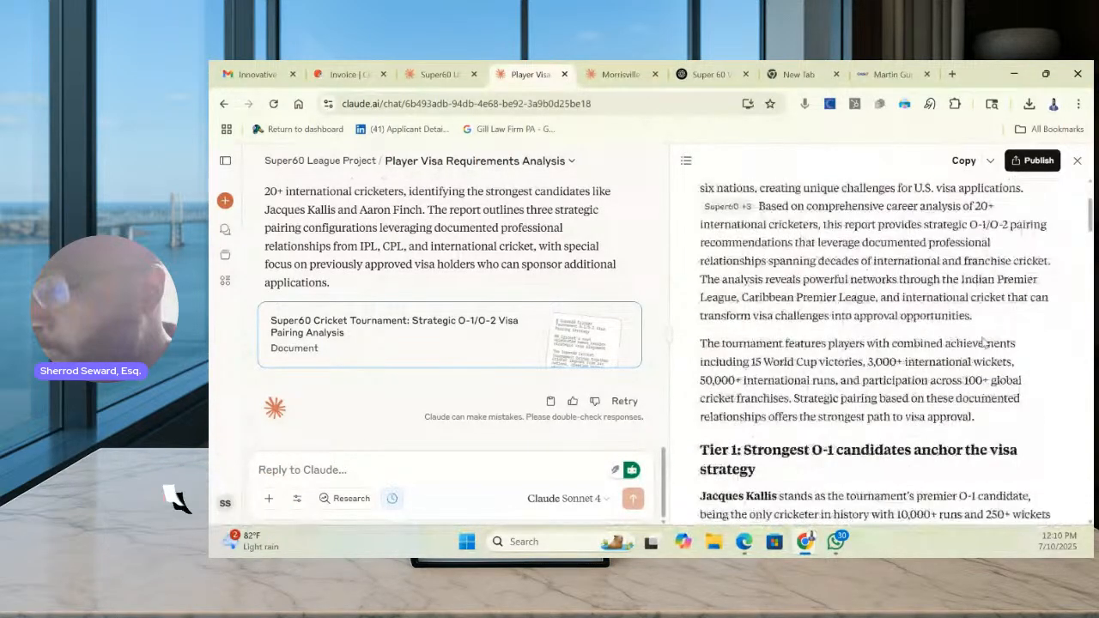
scroll(981, 342, down, 2)
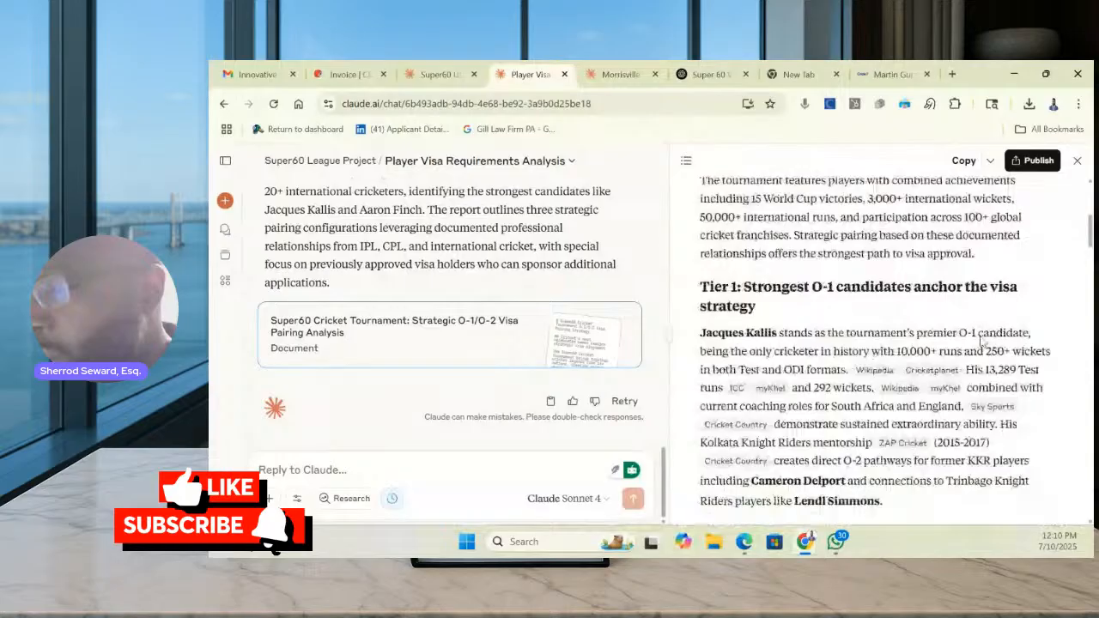
scroll(982, 342, down, 1)
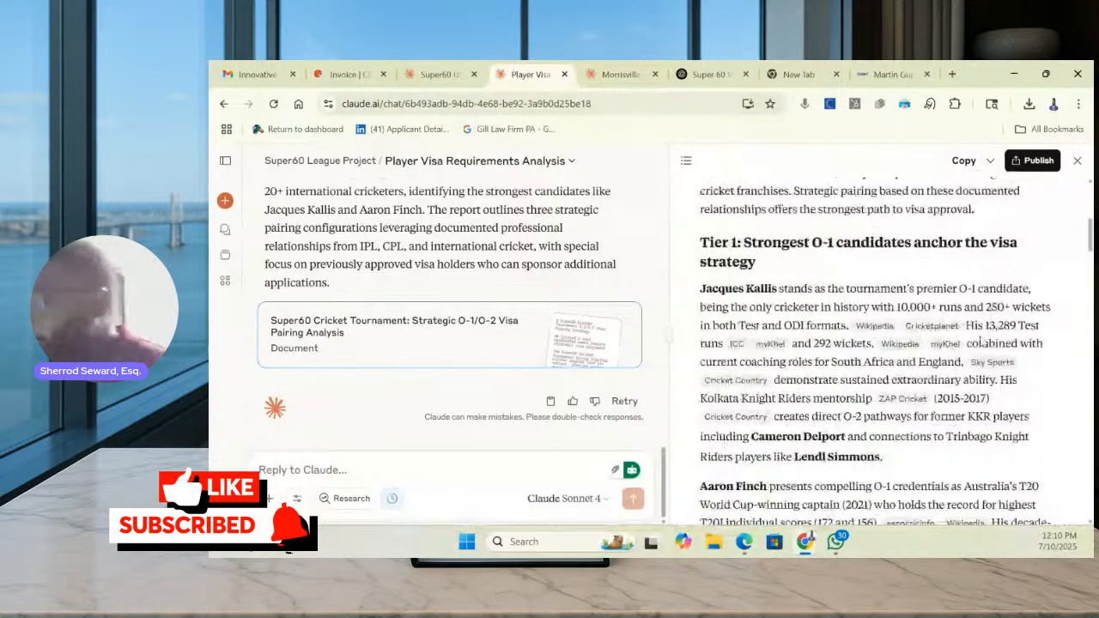
scroll(981, 342, down, 3)
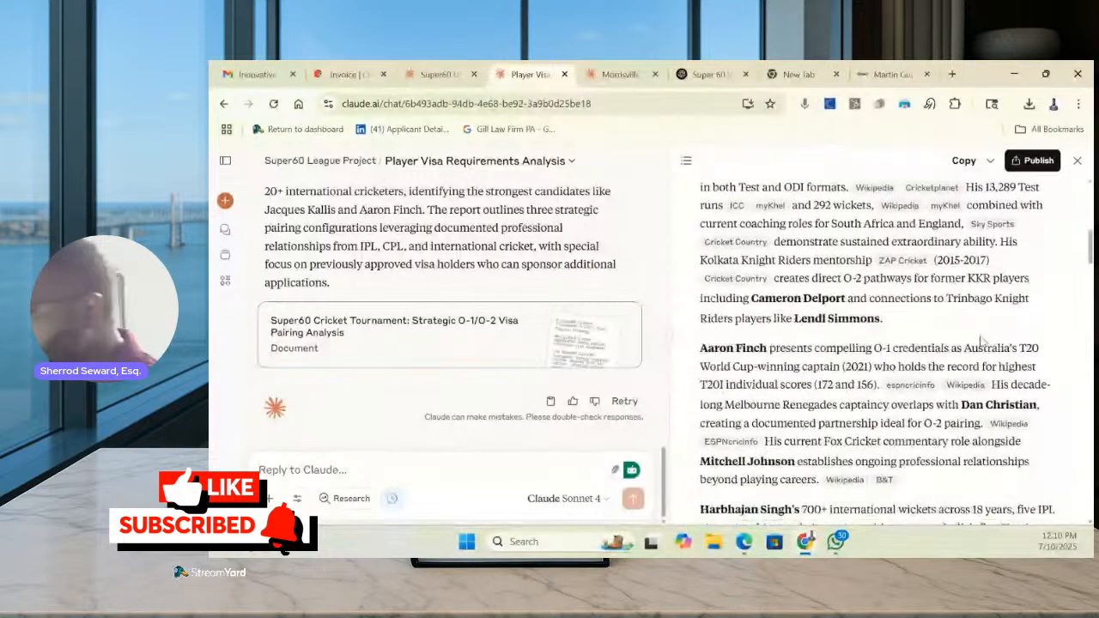
scroll(981, 342, down, 3)
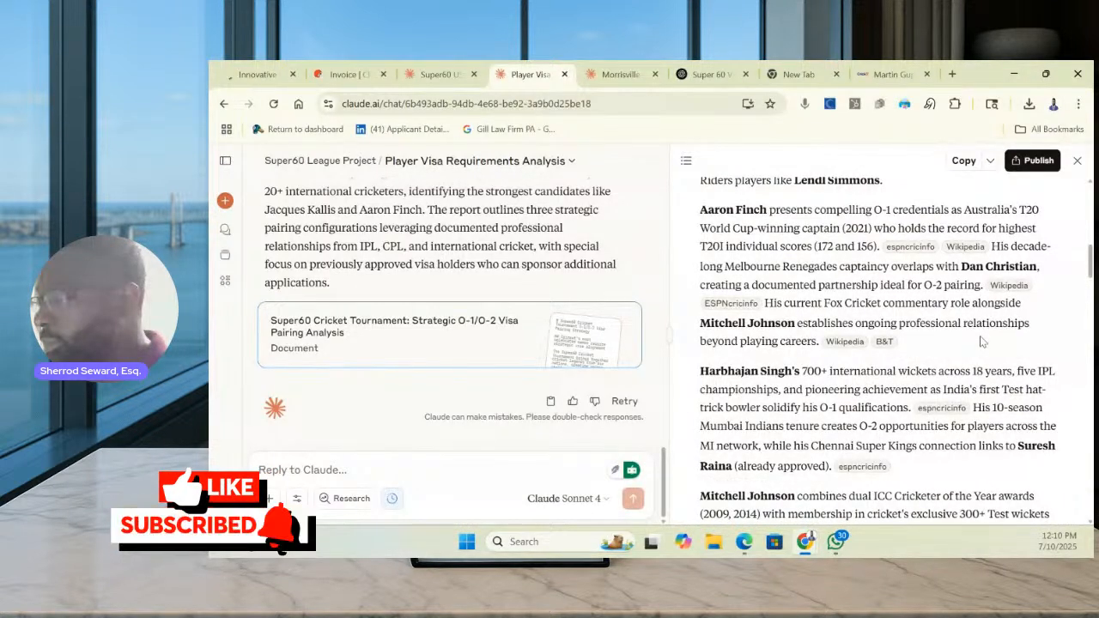
scroll(981, 342, up, 1)
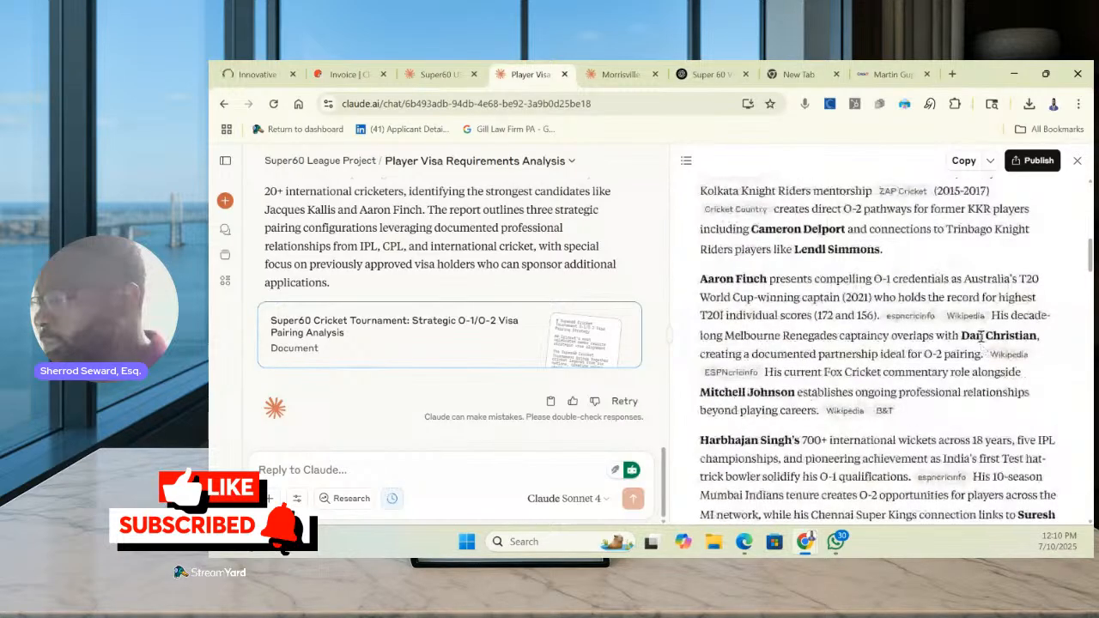
scroll(982, 341, down, 4)
scroll(982, 337, down, 1)
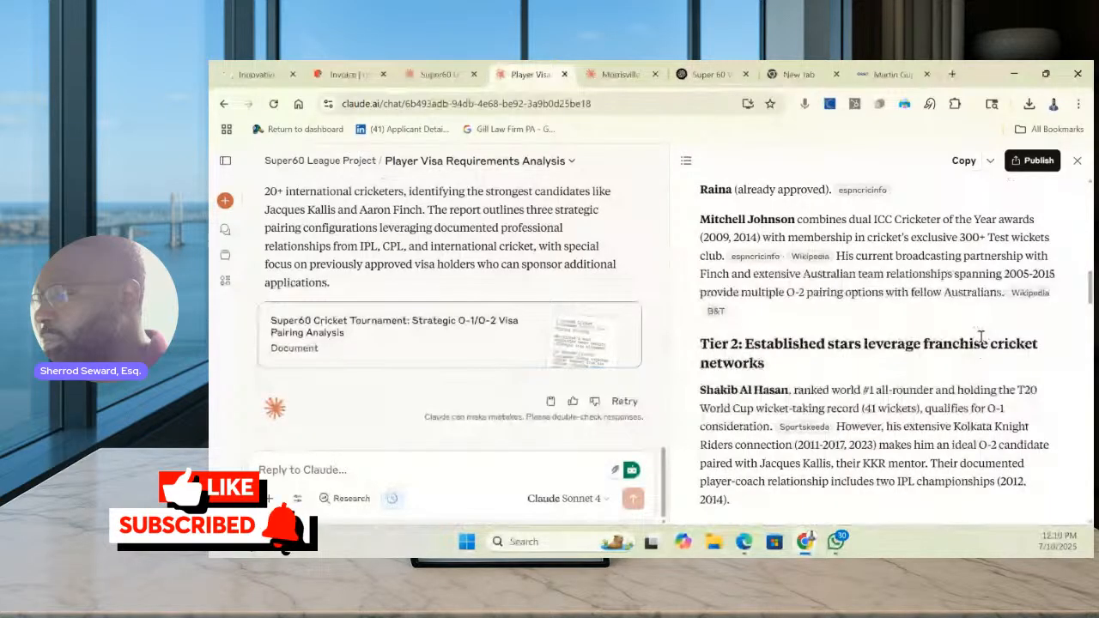
Read the visa pairing document's Tier 2 and Tier 3 candidate sections and its section on previously approved visa holders
scroll(981, 337, down, 2)
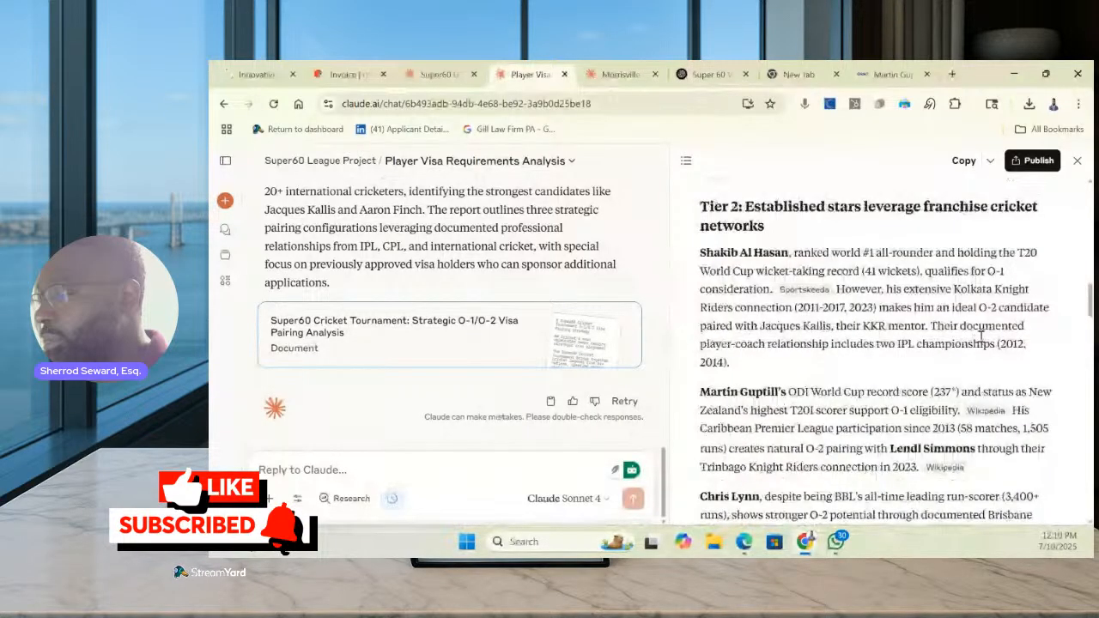
scroll(981, 337, down, 1)
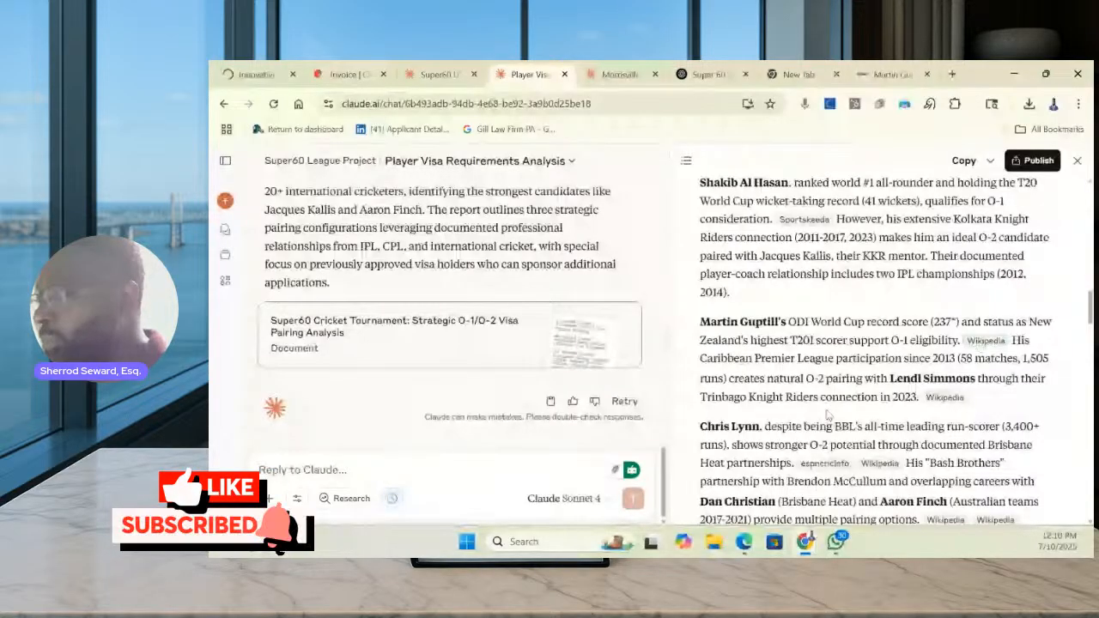
scroll(827, 414, down, 3)
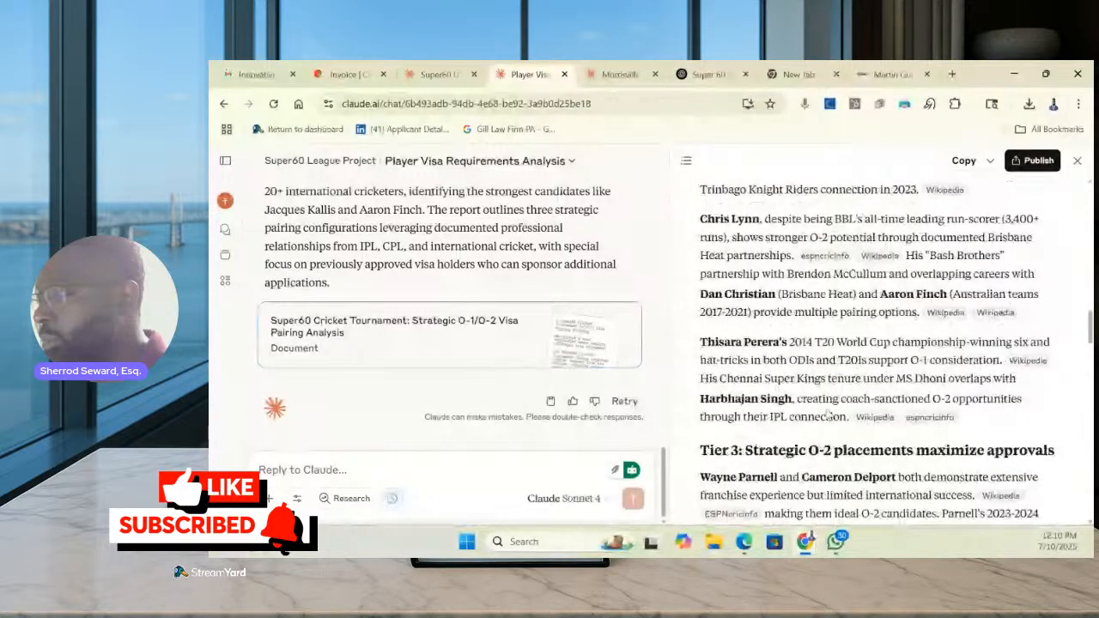
scroll(827, 415, down, 2)
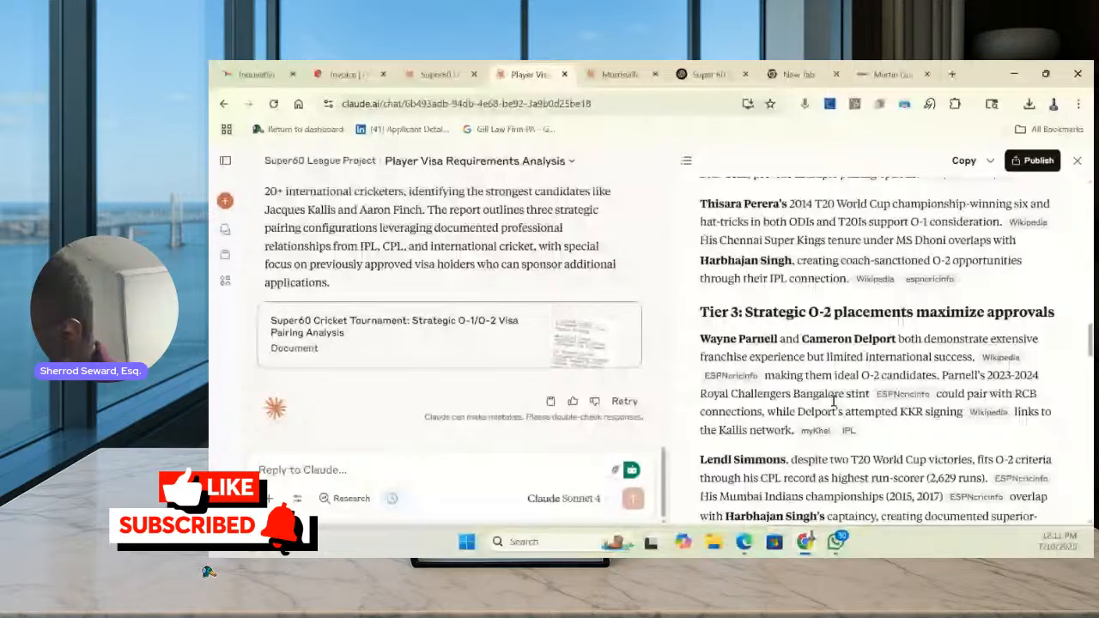
scroll(845, 401, down, 2)
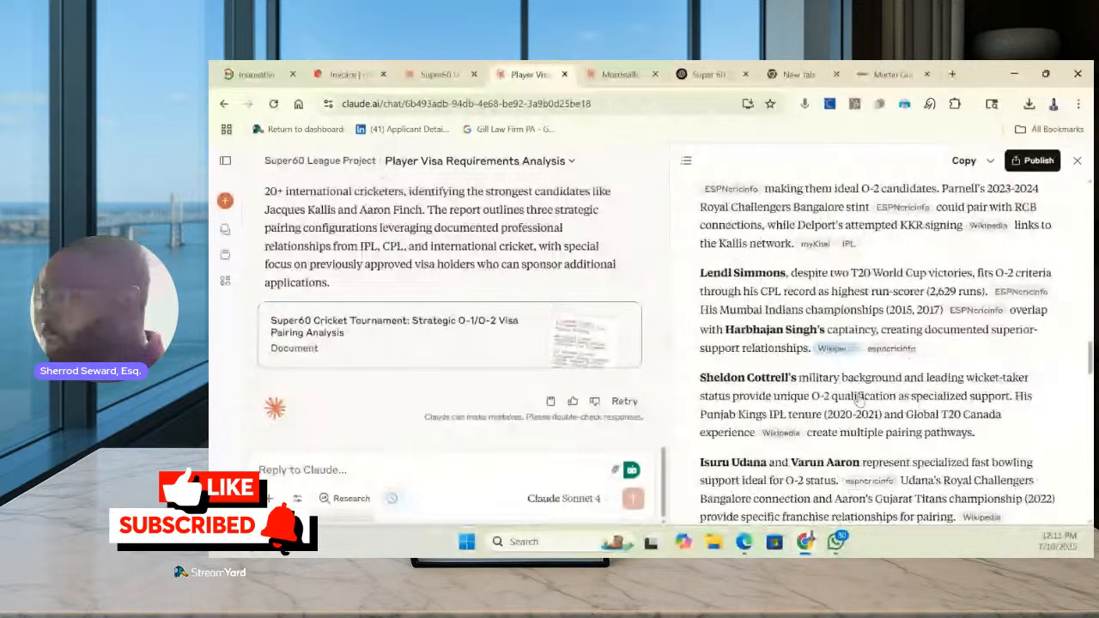
scroll(859, 395, down, 3)
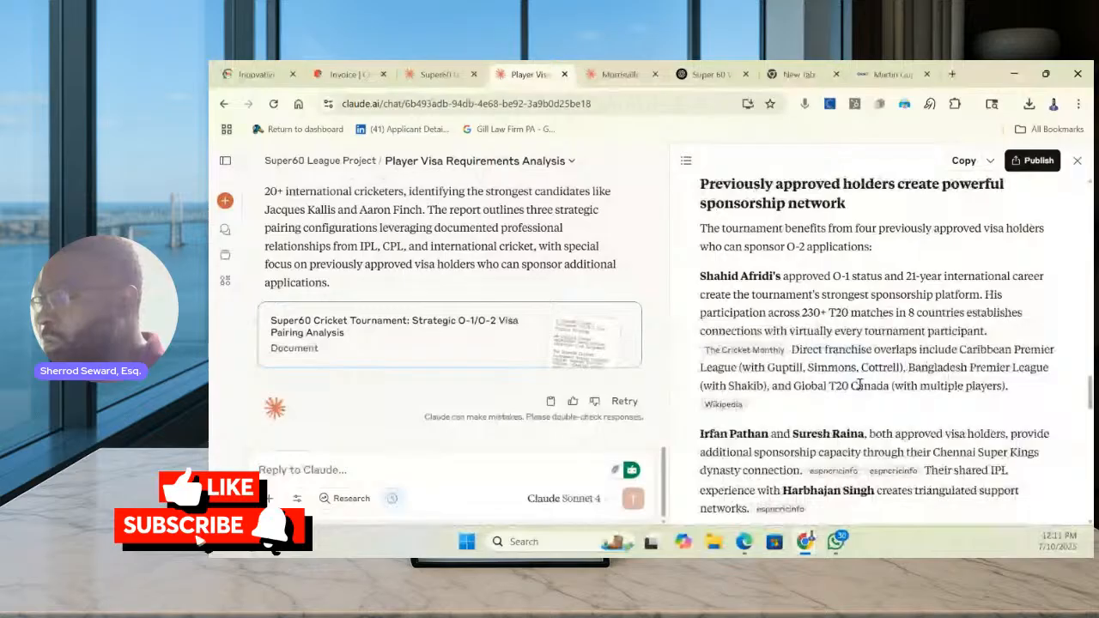
scroll(859, 385, down, 3)
scroll(859, 385, down, 3)
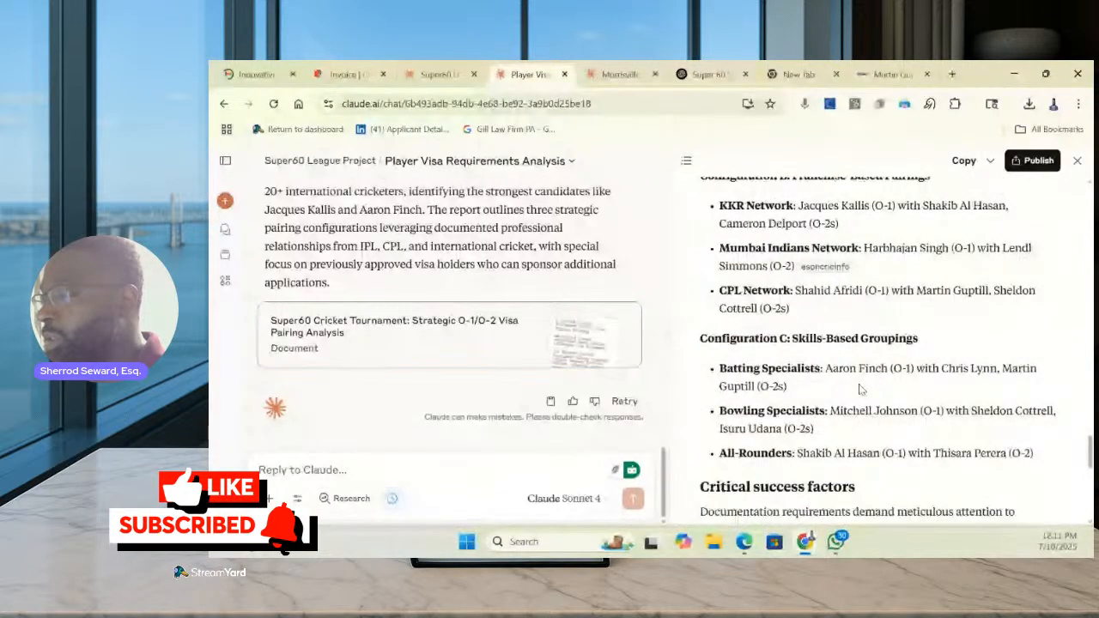
Review the document's recommended pairing configurations A to C, critical success factors and conclusion
scroll(861, 389, up, 3)
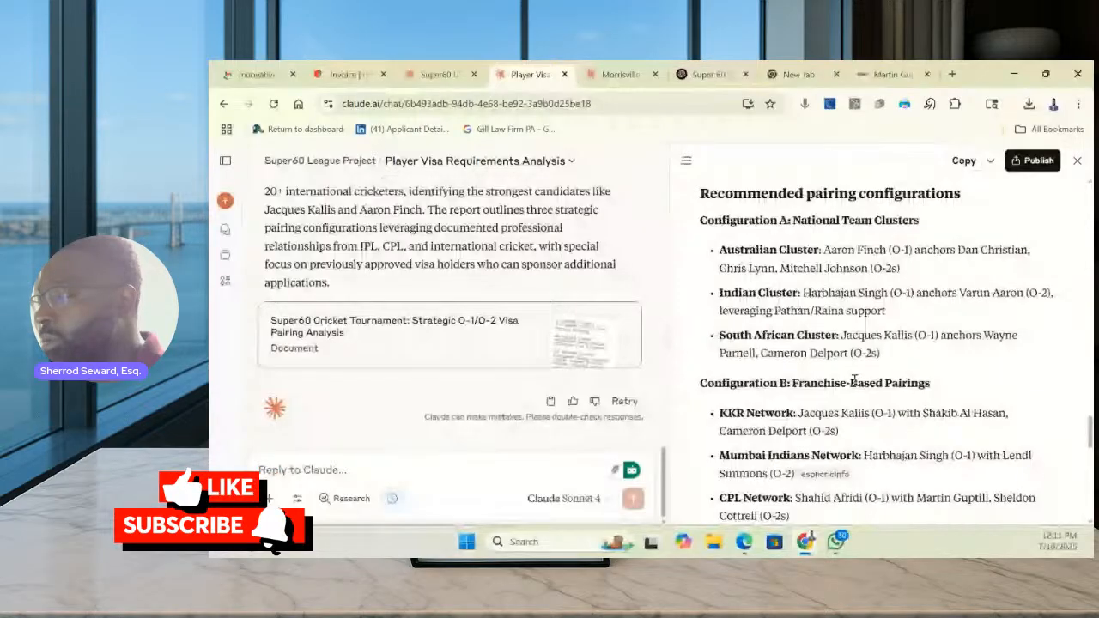
scroll(855, 380, down, 3)
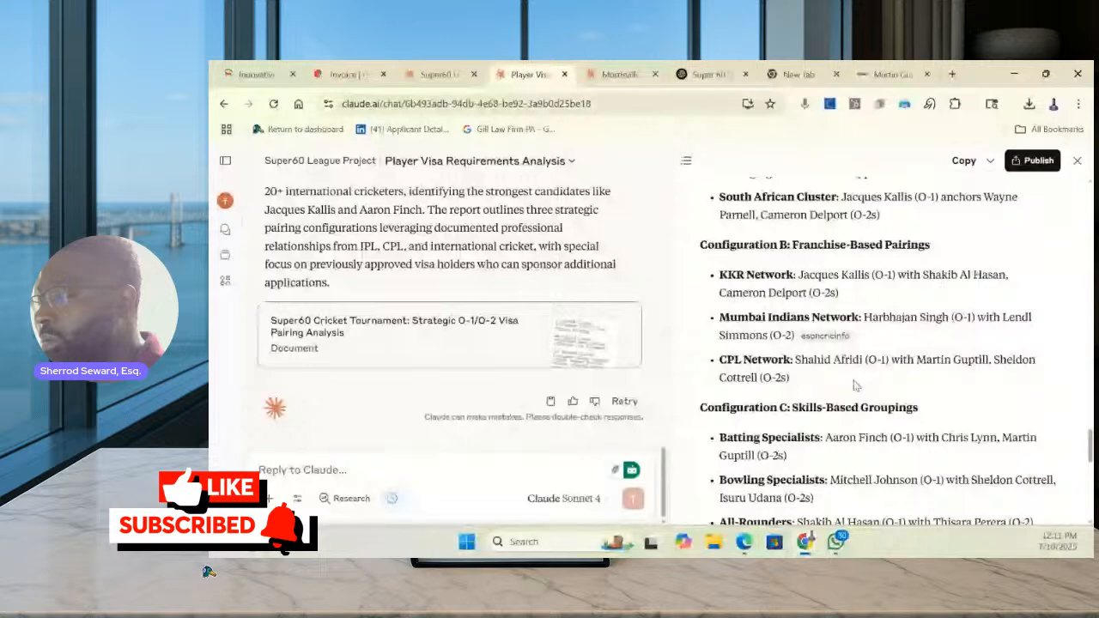
scroll(854, 385, down, 1)
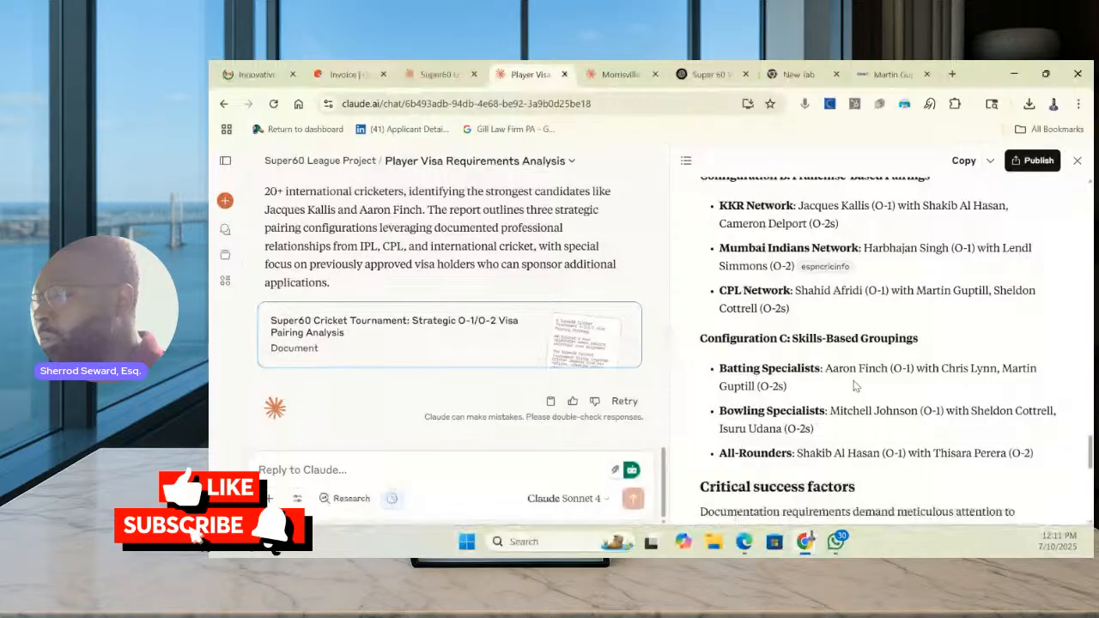
scroll(855, 386, down, 3)
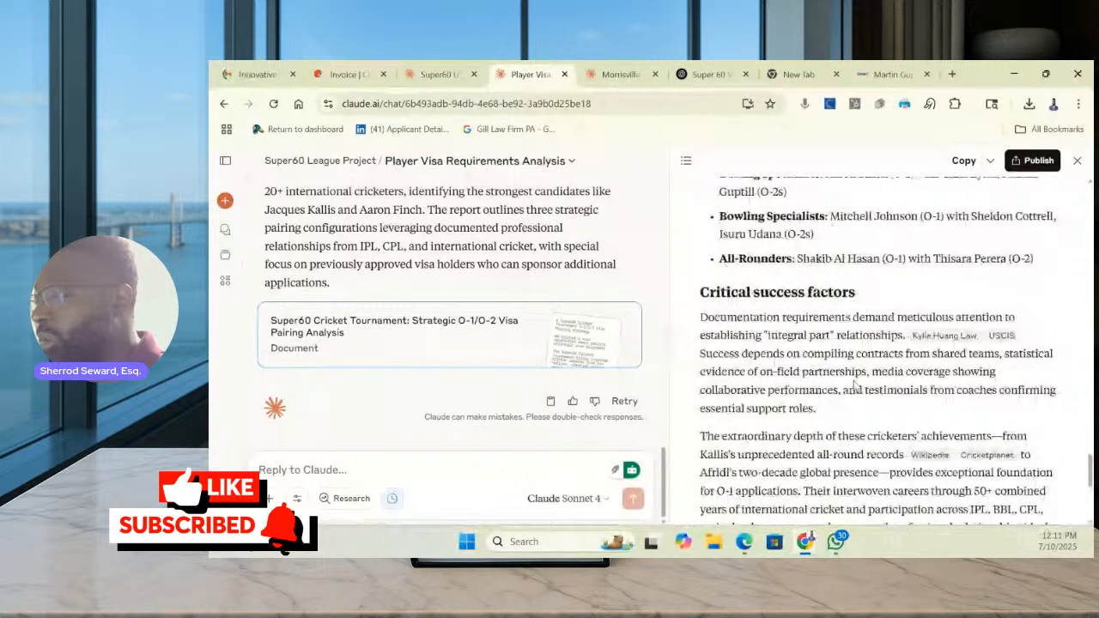
scroll(854, 386, down, 5)
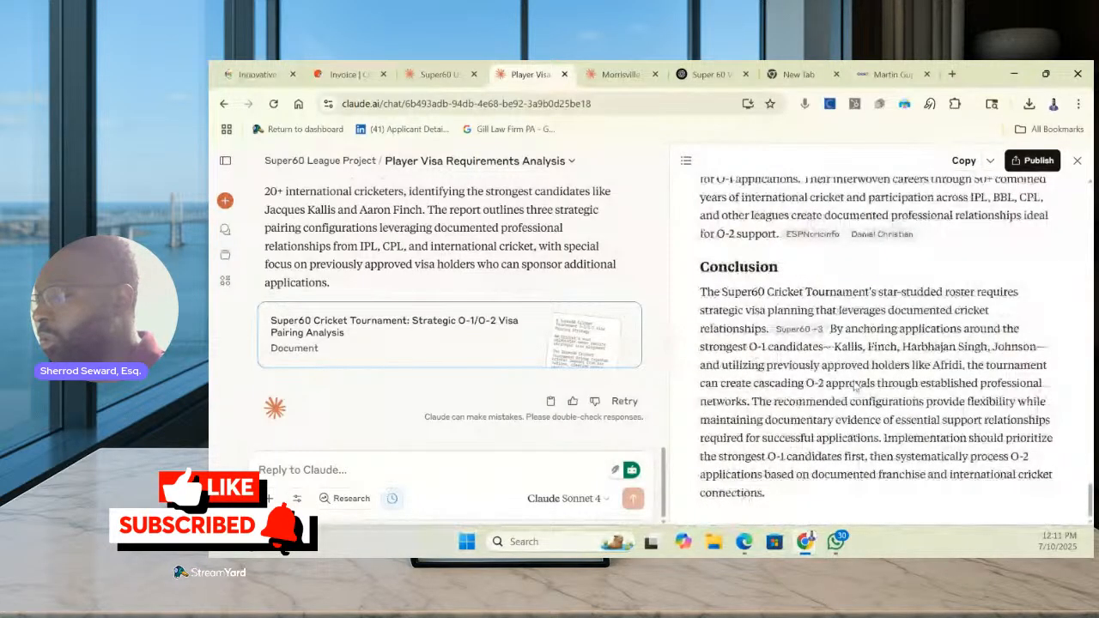
scroll(725, 410, up, 8)
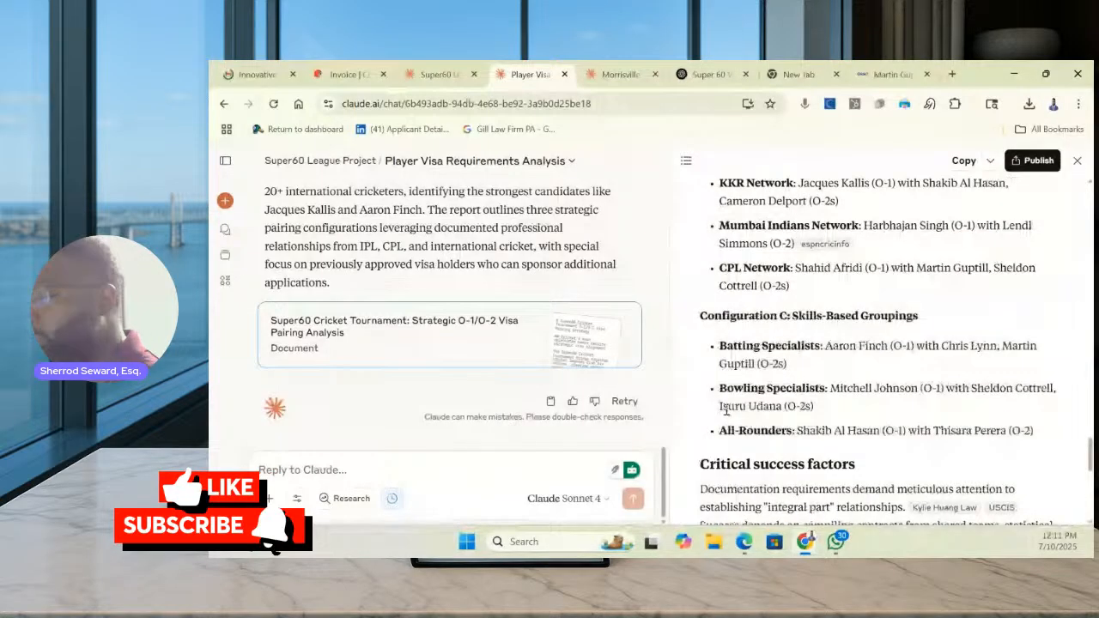
Ask Claude "does this report leave out any of the drafted players we know about so far?"
click(562, 474)
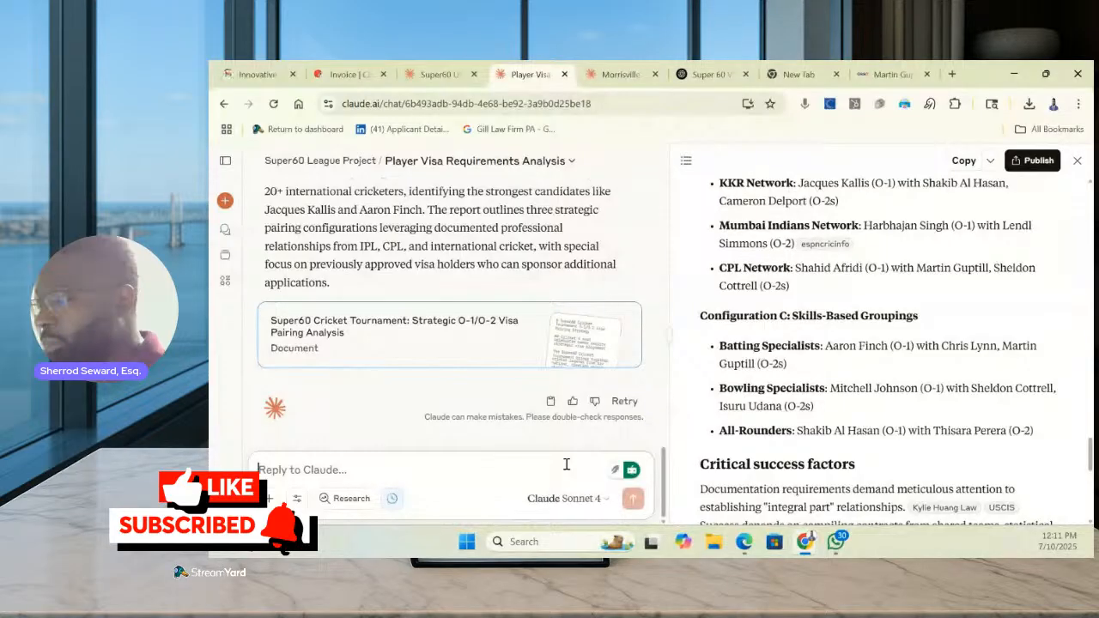
text(OK now tiv)
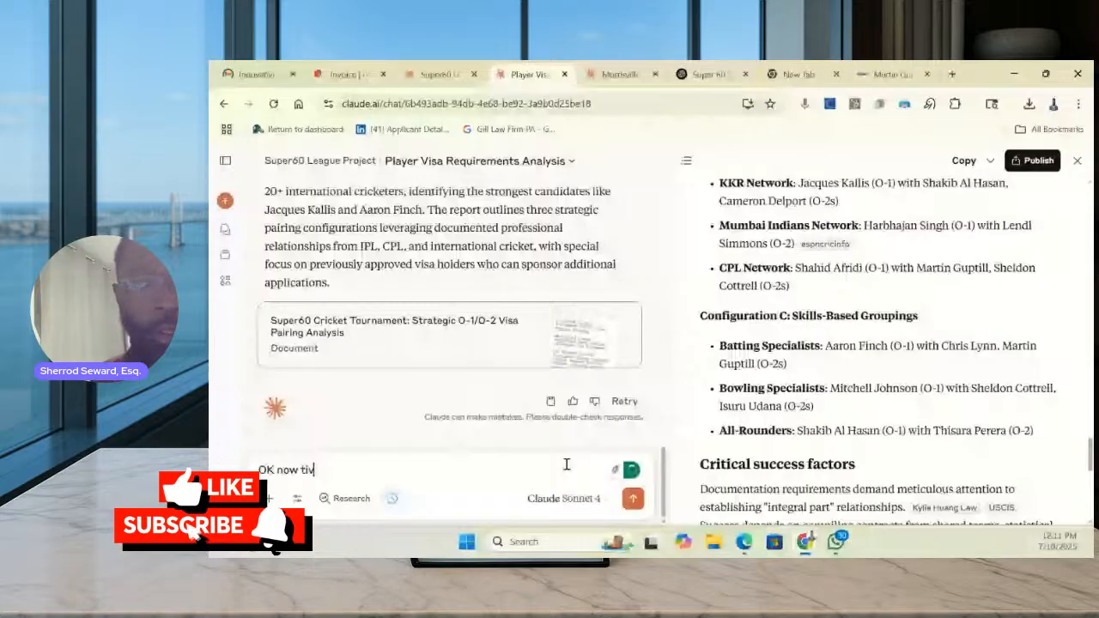
text(e me anothe rrepor)
key(ctrl+a)
text(does this report leave)
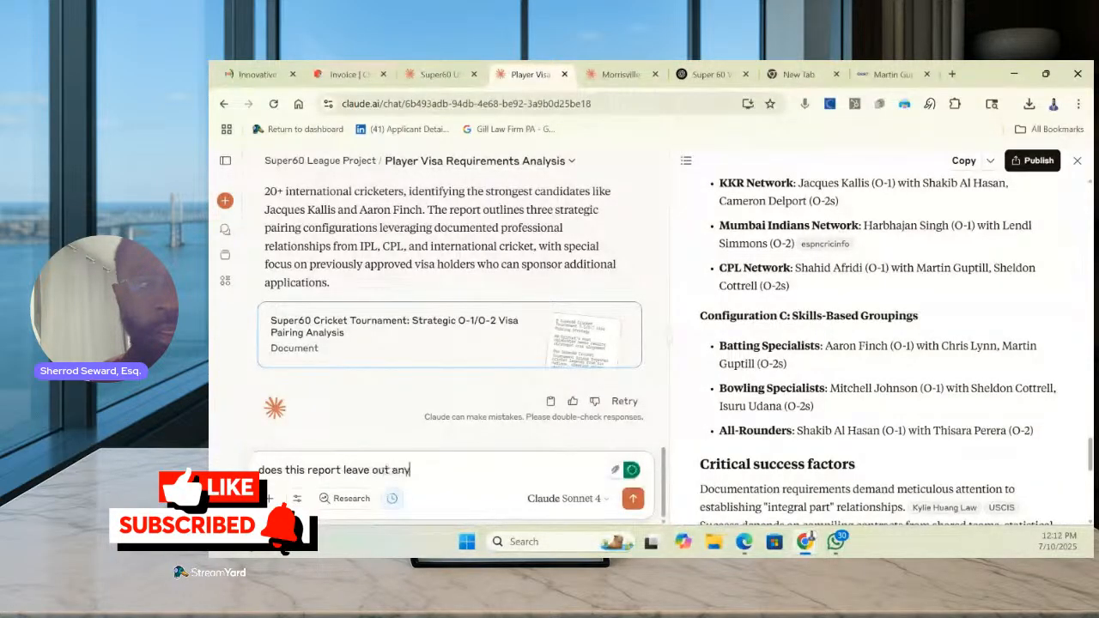
text( out any of the drafted pla)
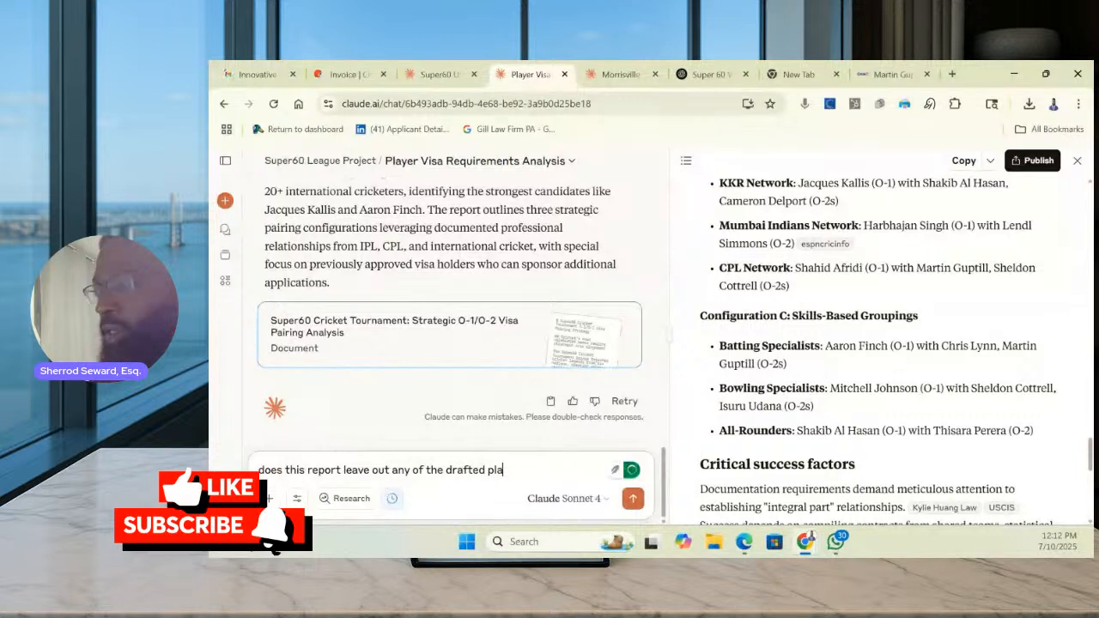
text(yers we know abo)
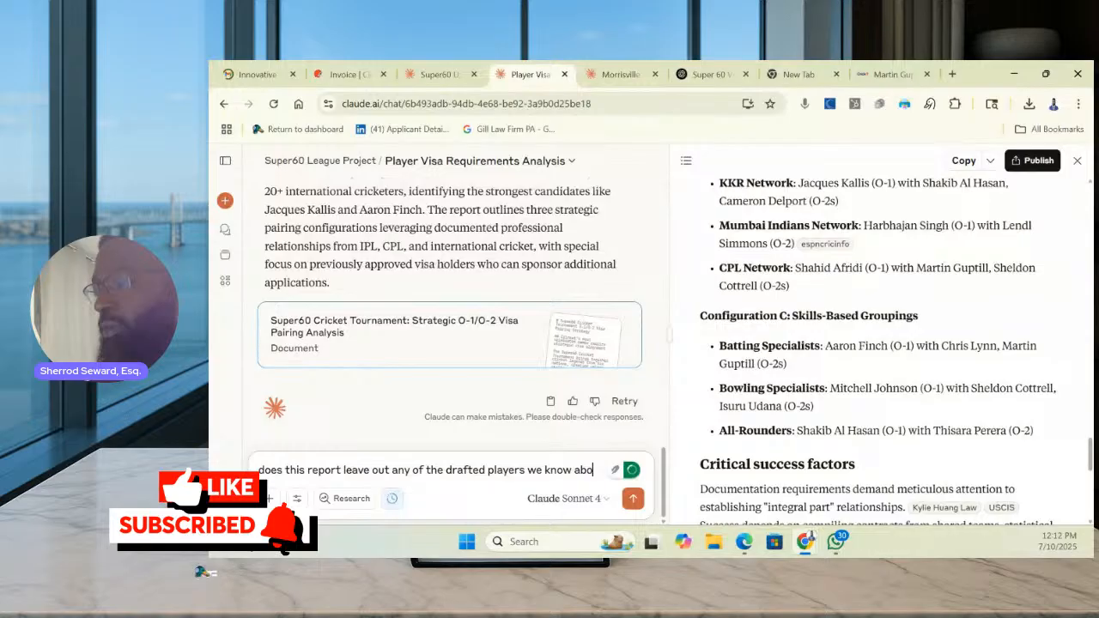
text(ut so far?)
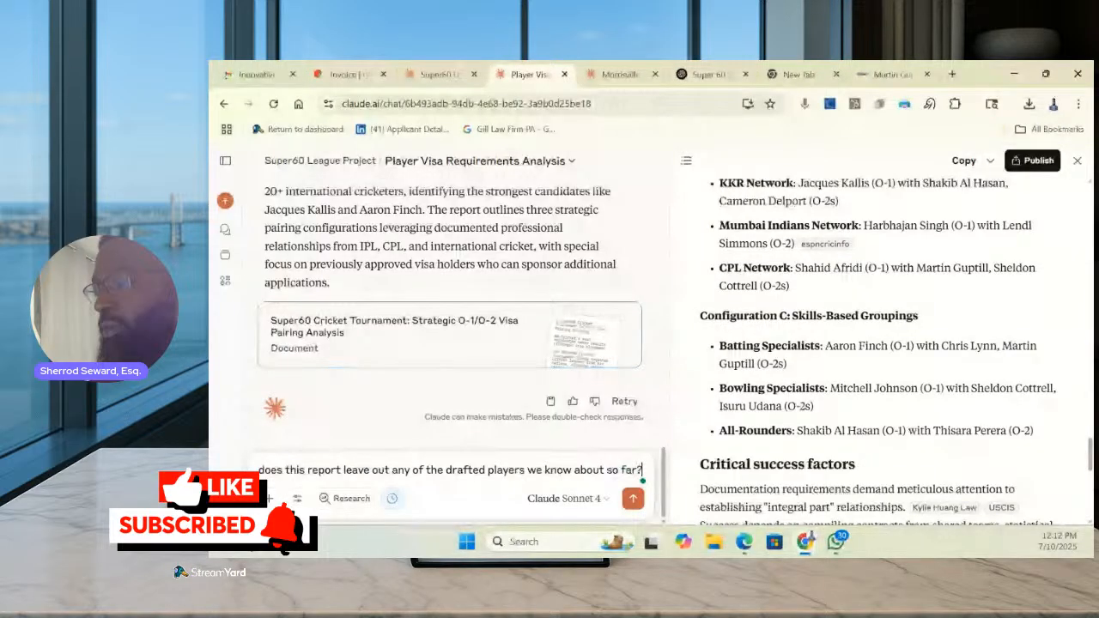
key(Return)
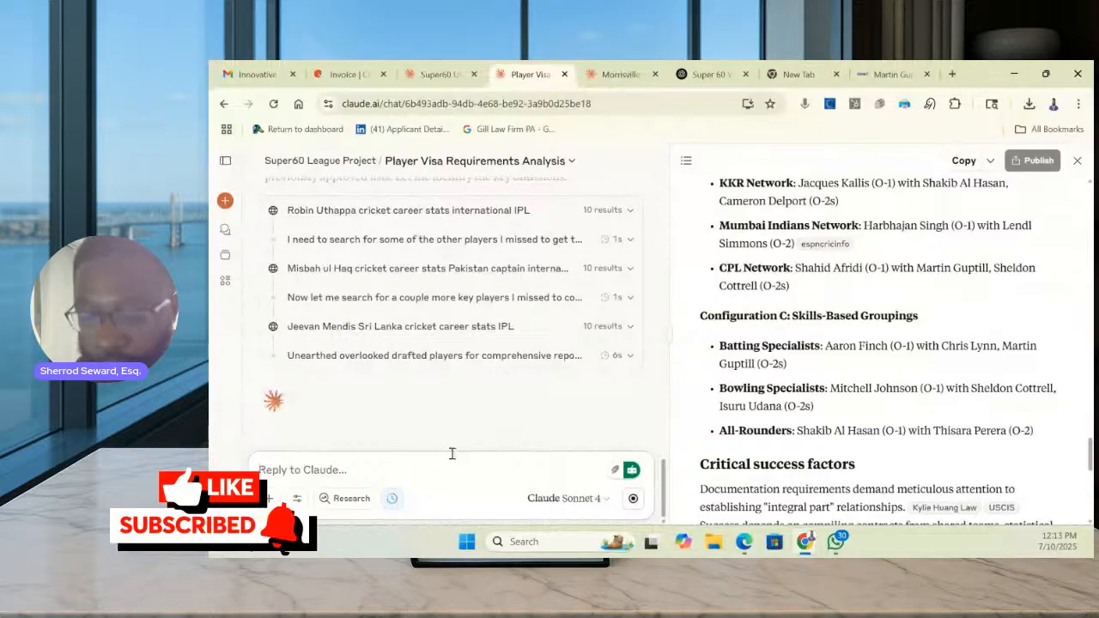
Begin a follow-up message telling Claude that persons for O-2 need to have previous experience with the O-1 visa holder
text(OK now the p)
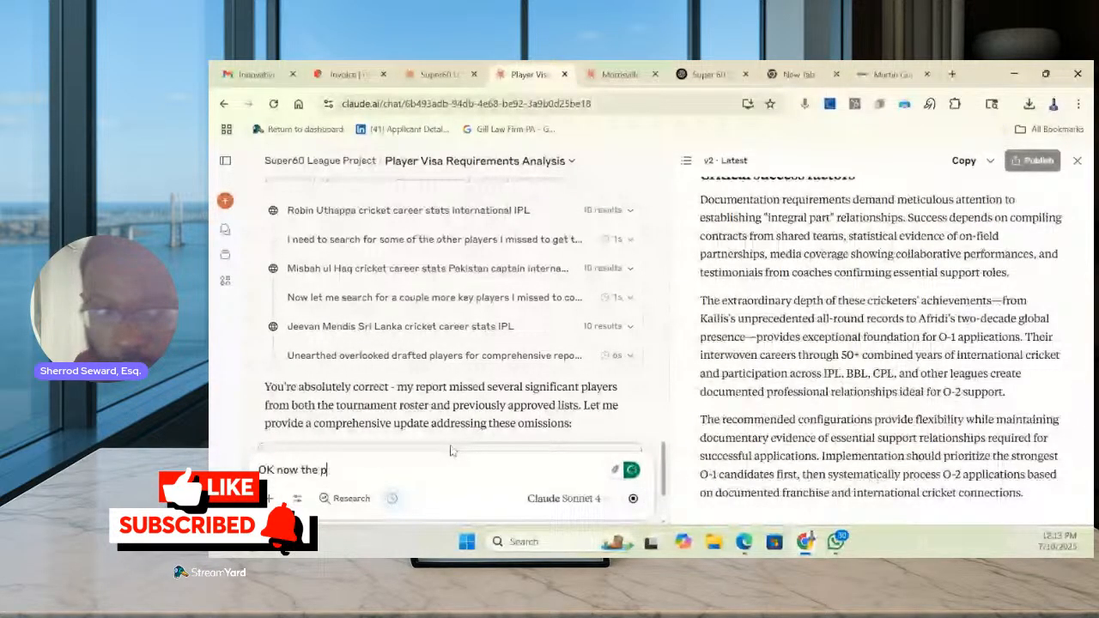
text(esons for O-2 need t)
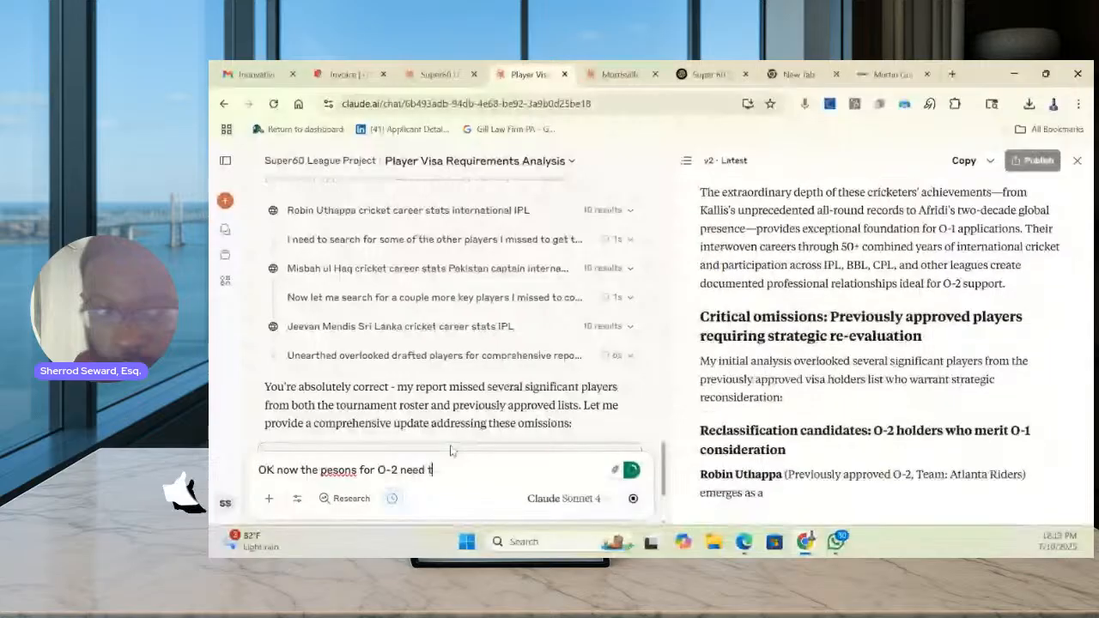
text(o have previous approved)
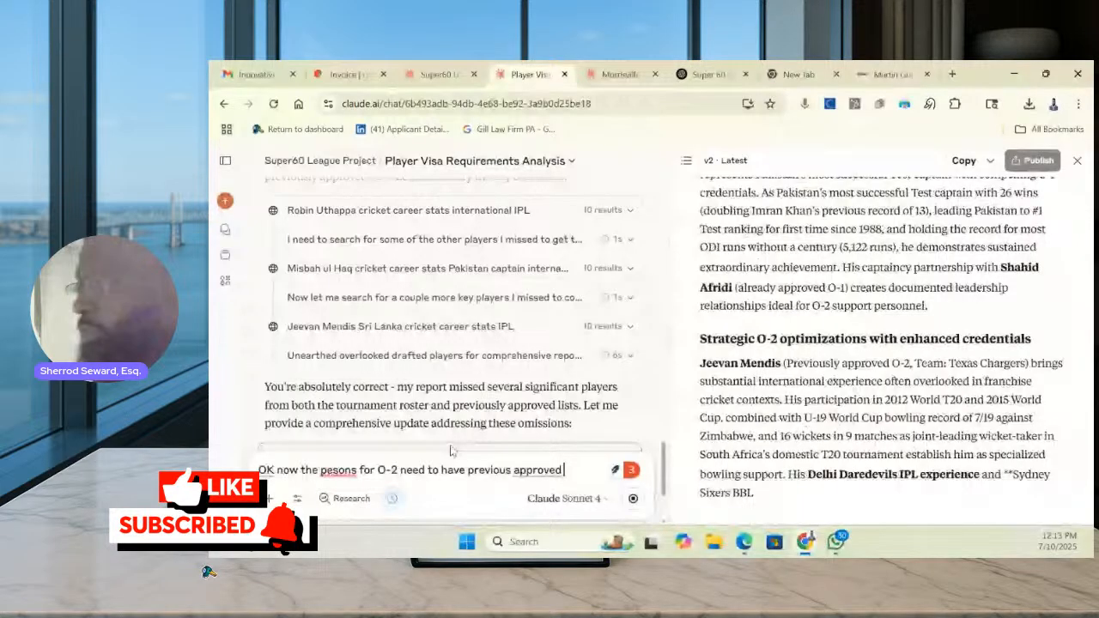
key(BackSpace)
key(BackSpace)
key(BackSpace)
key(BackSpace)
key(BackSpace)
key(BackSpace)
key(BackSpace)
key(BackSpace)
text(expeience with t eh)
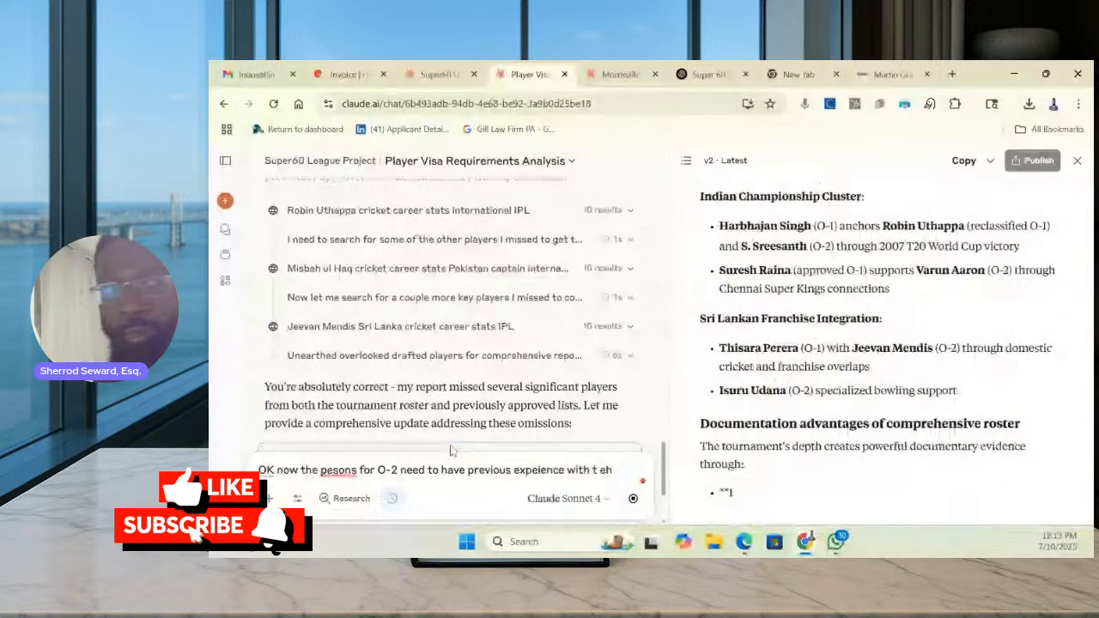
key(BackSpace)
key(BackSpace)
key(BackSpace)
text(he O-1 via)
key(BackSpace)
text(s a)
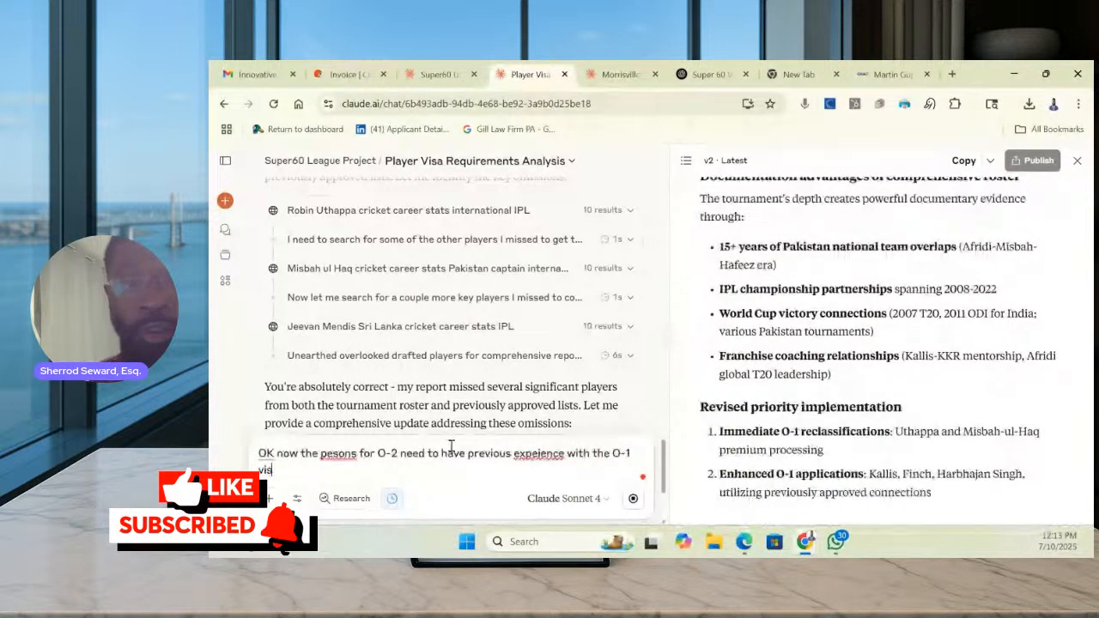
key(BackSpace)
key(BackSpace)
text(a hol)
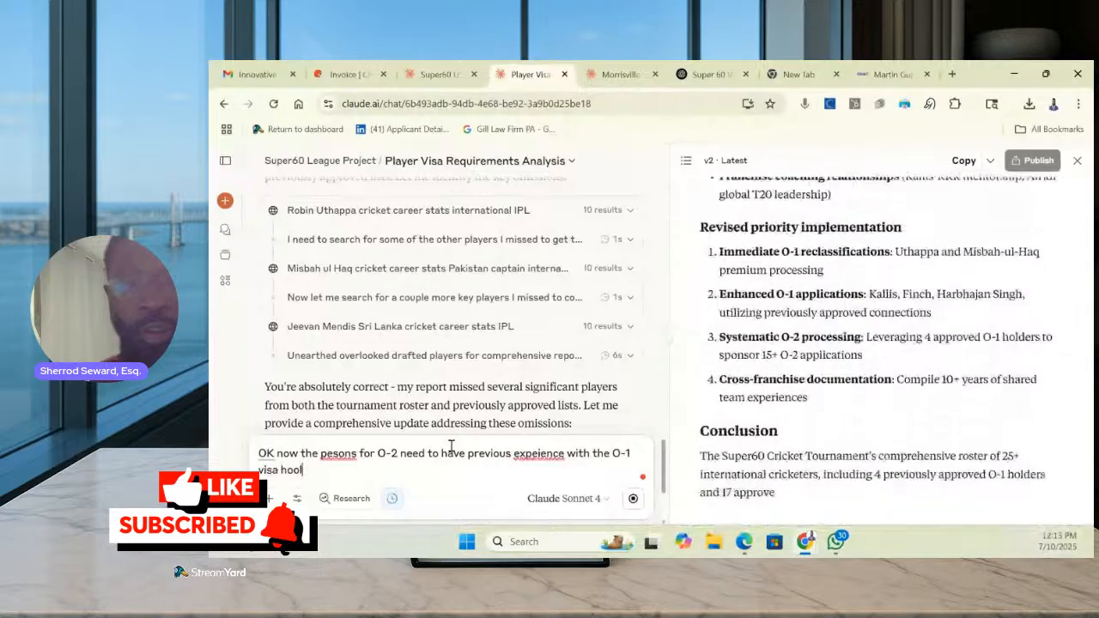
text(der -)
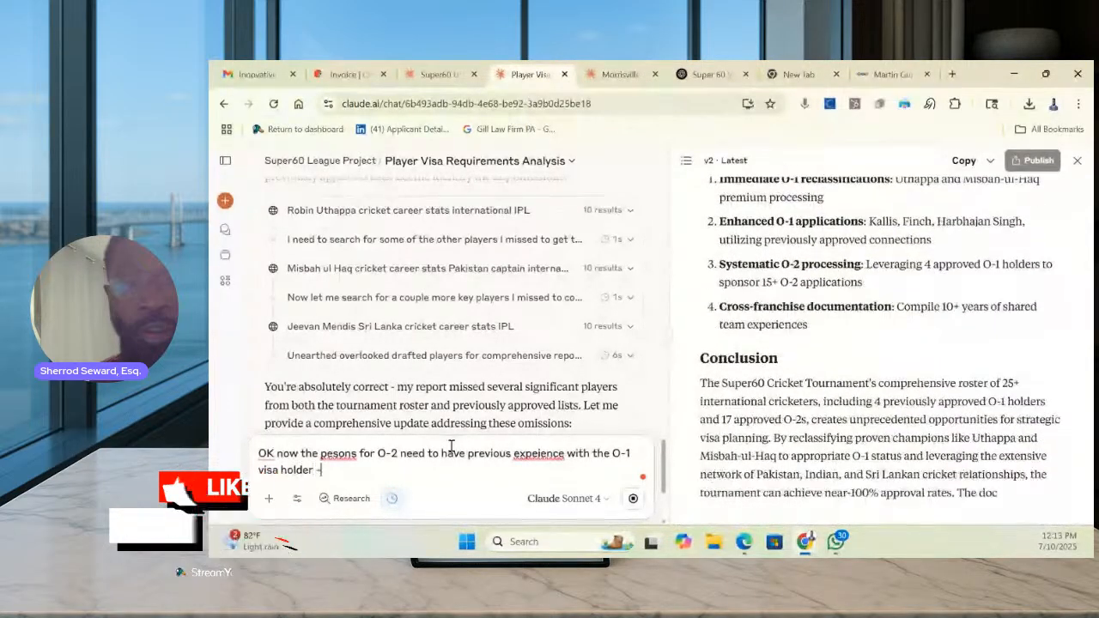
Add to the unsent message "furthermore - all persons need to be actually drafted -"
text( further)
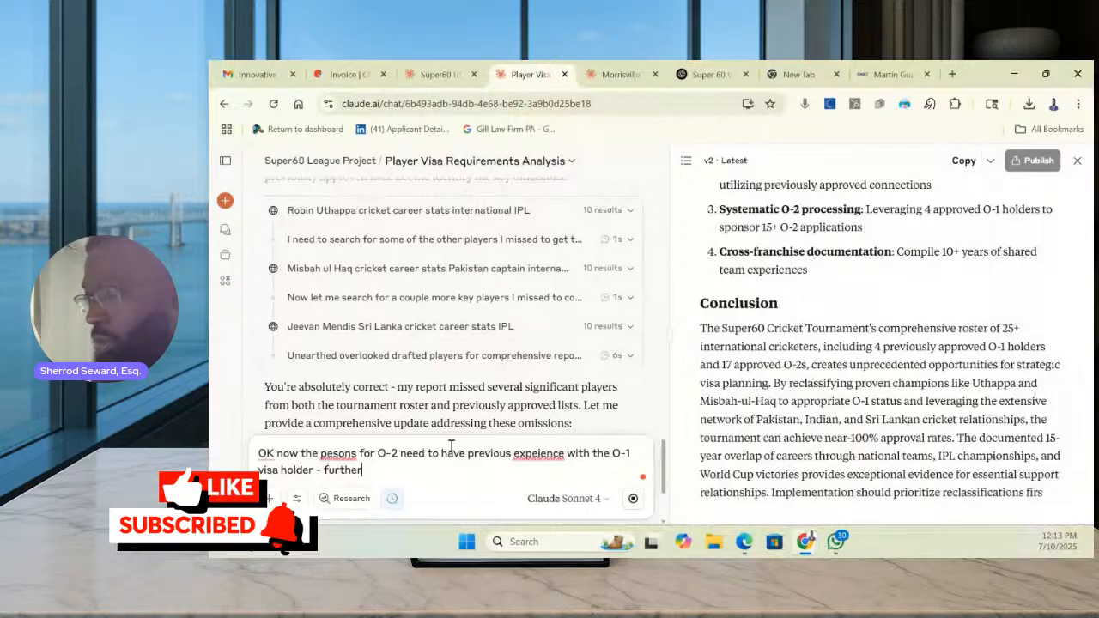
text(more - all persons need to be actua)
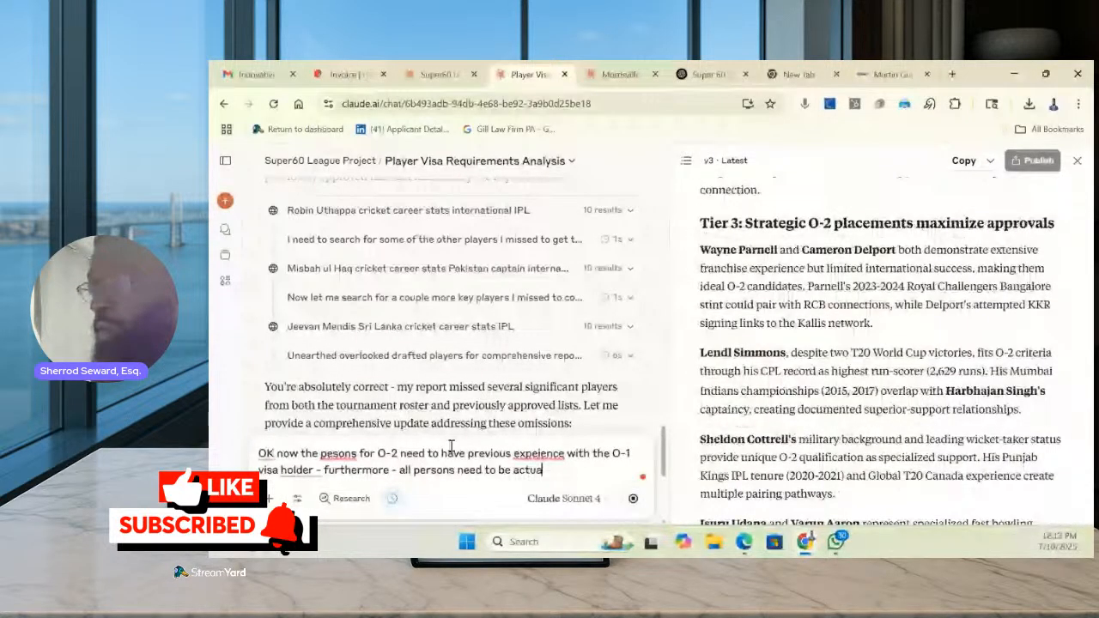
text(lly drafted - )
Add that previously approved persons not in this tournament need to be taken out of the analysis, ask Claude to go again, and send the message
text(persons th)
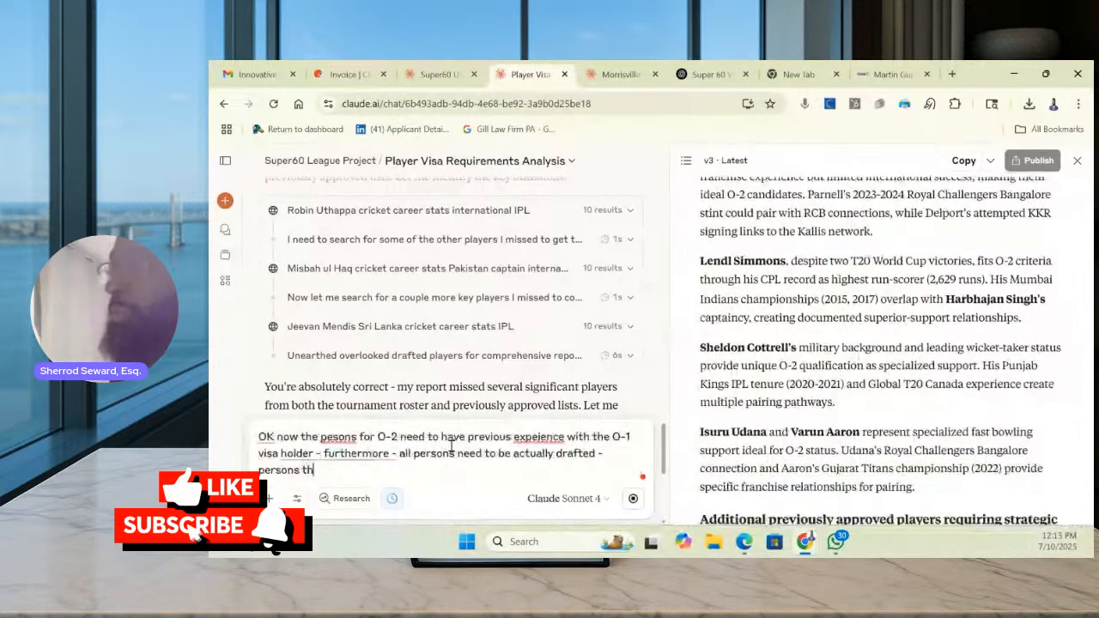
text(at are previousa)
key(BackSpace)
text(ly approved )
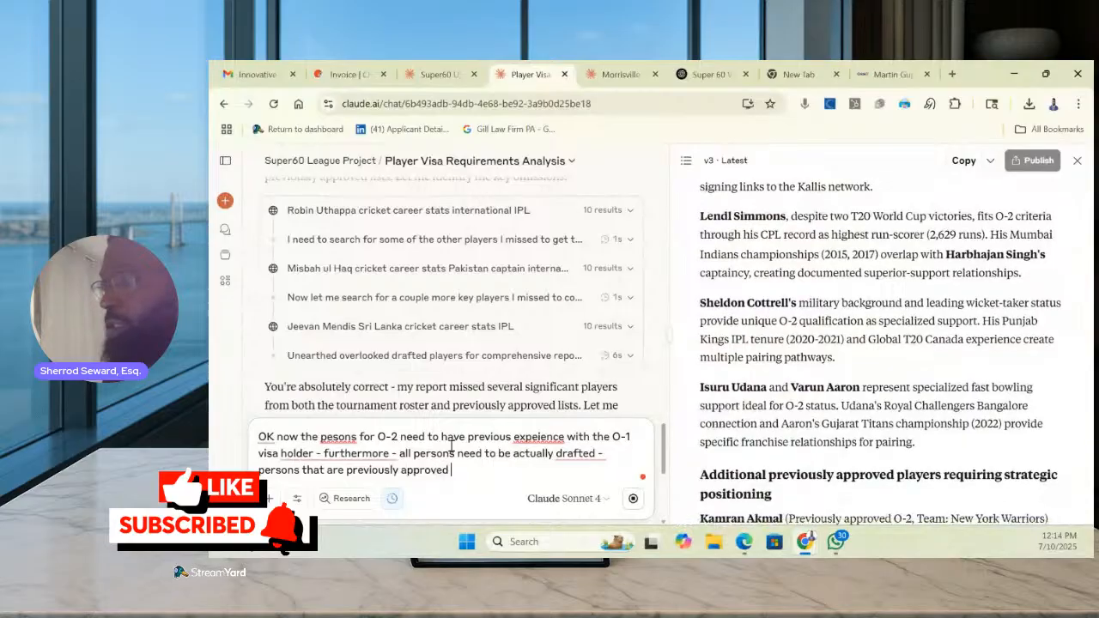
text(but not kin)
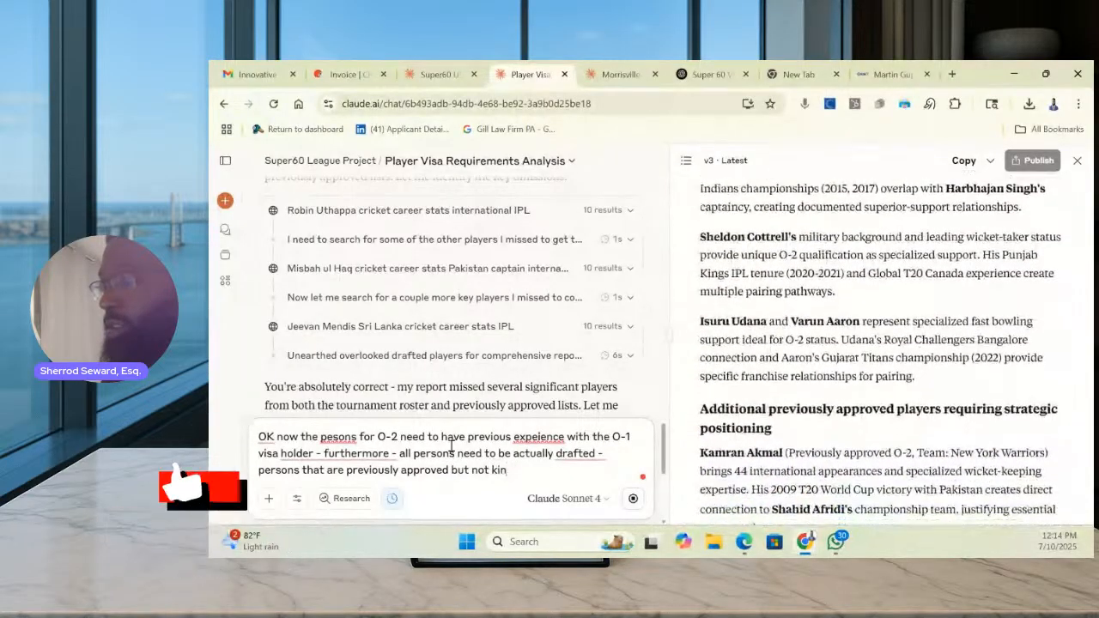
key(BackSpace)
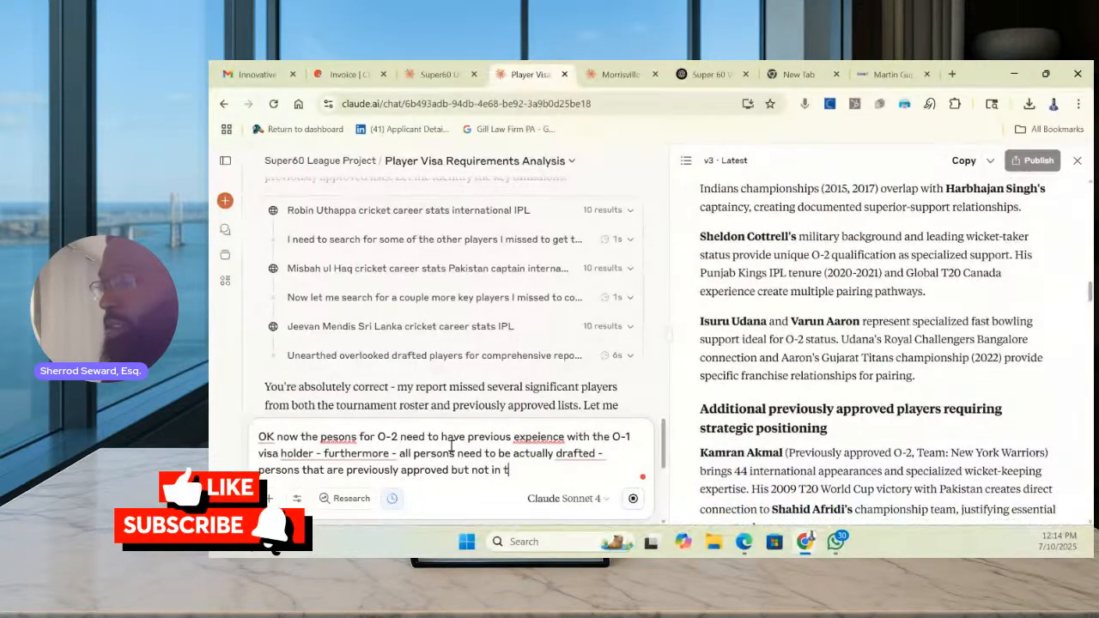
text(in this tourm)
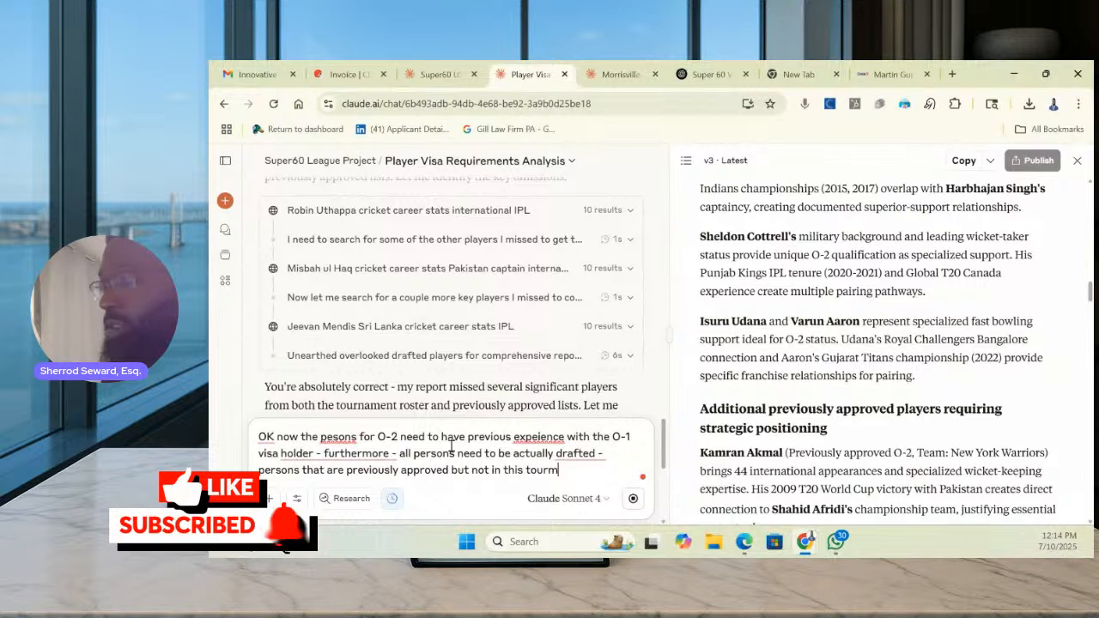
text(ent neeed to be tak)
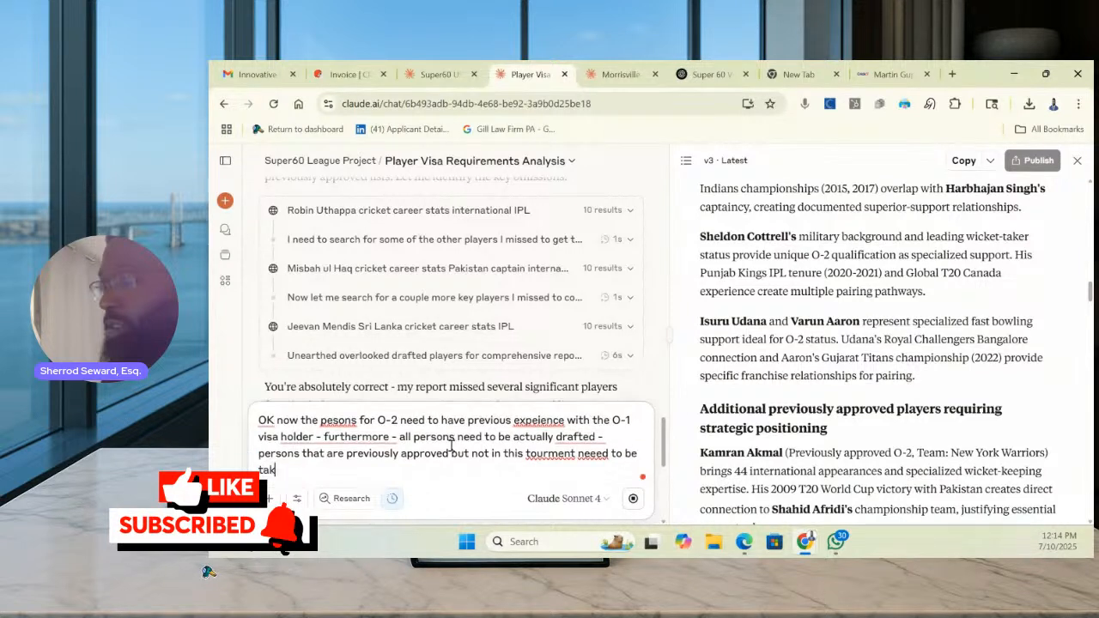
text(en out of teh anal)
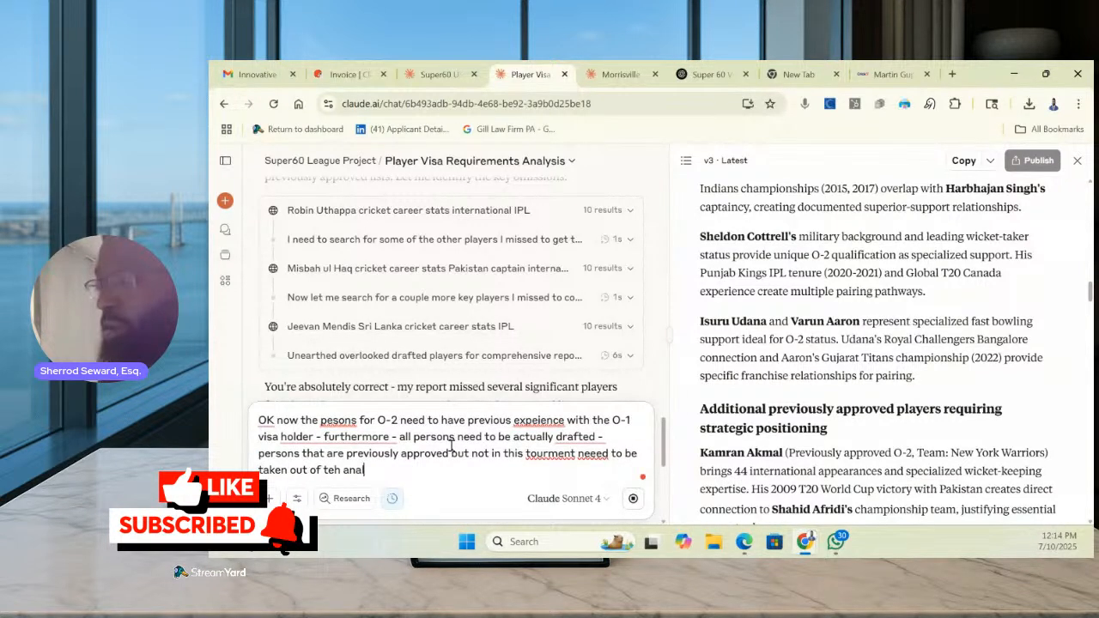
text(yzes - go gain)
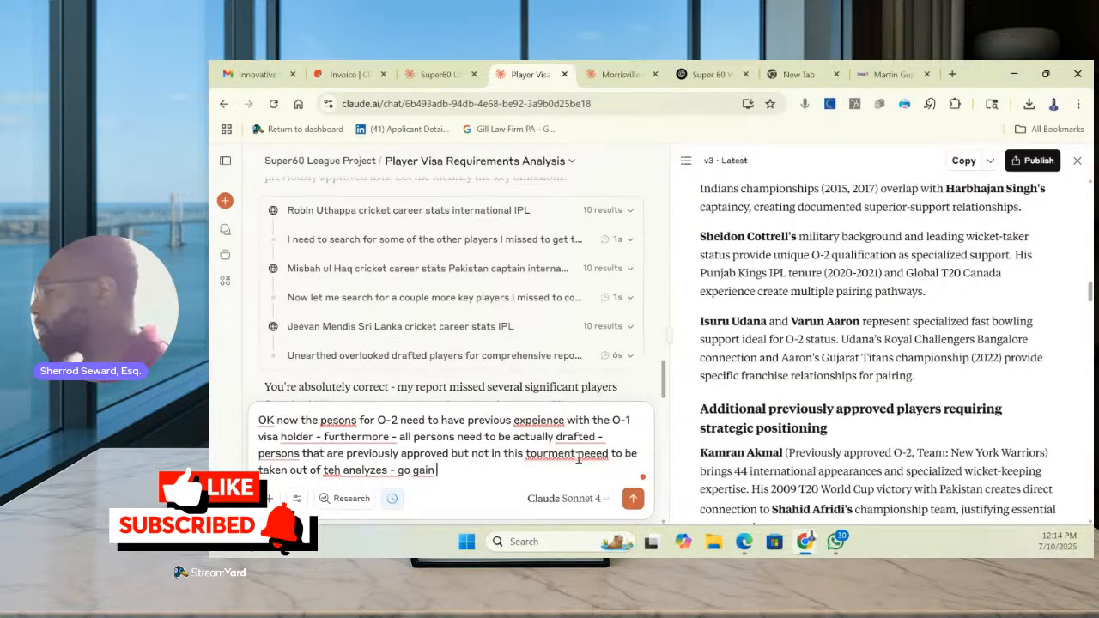
scroll(563, 483, down, 1)
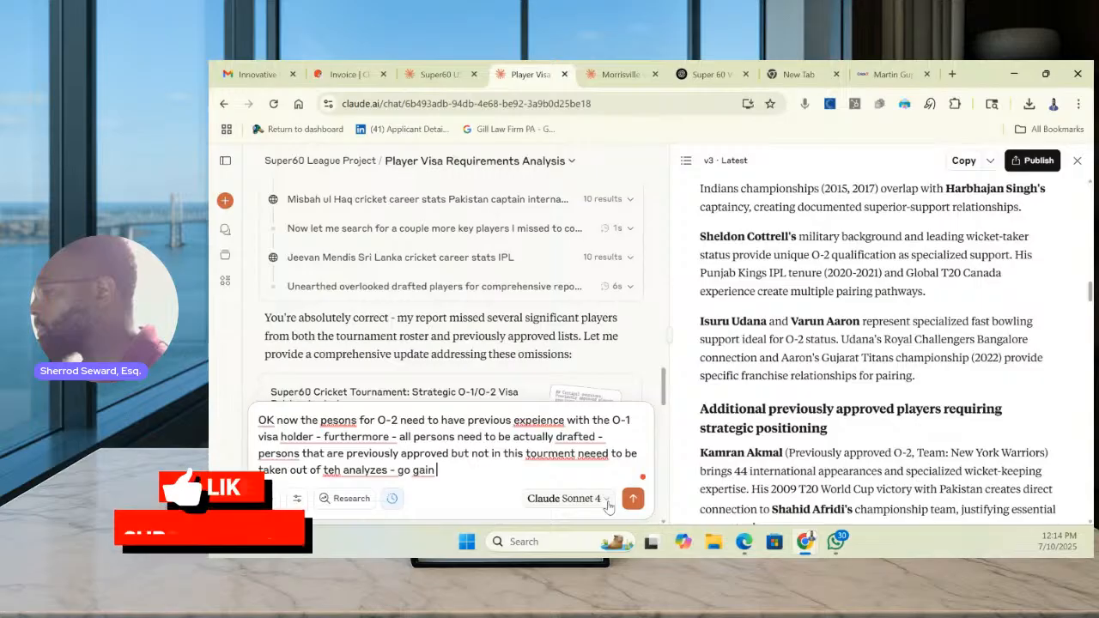
click(633, 498)
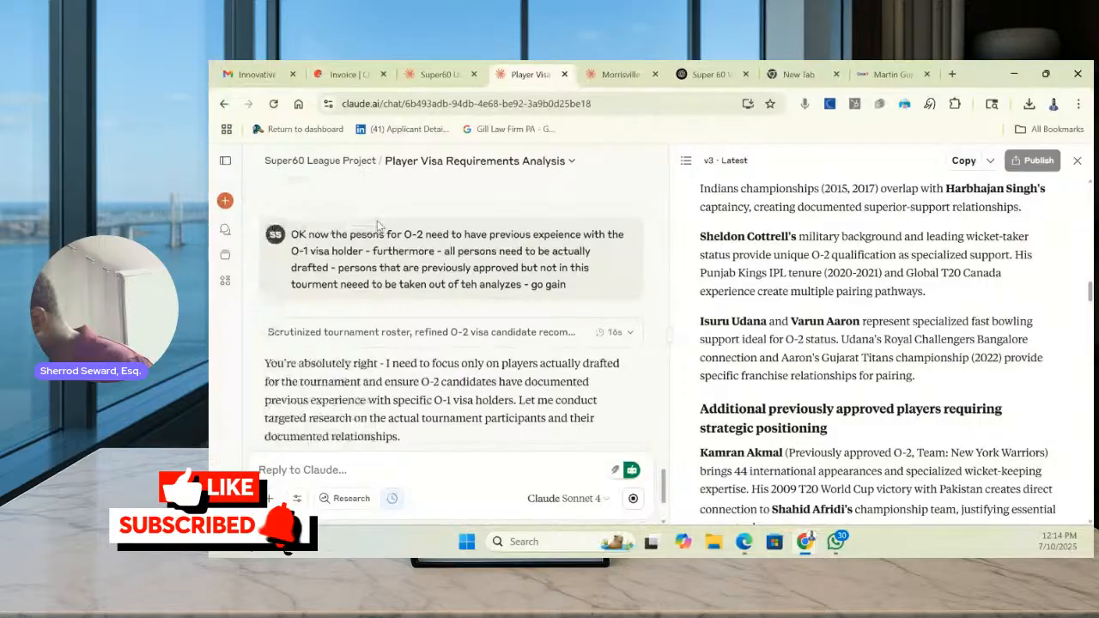
Check Claude's reply and its teammate searches in the chat, and skim the remainder of the version 3 document
scroll(527, 307, up, 1)
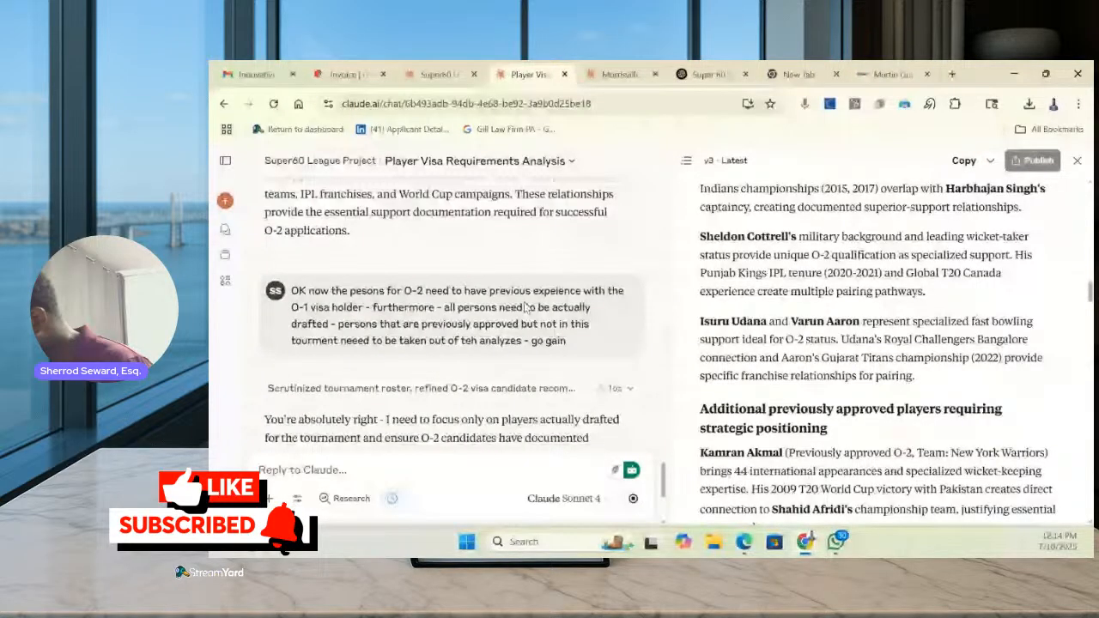
scroll(526, 308, down, 4)
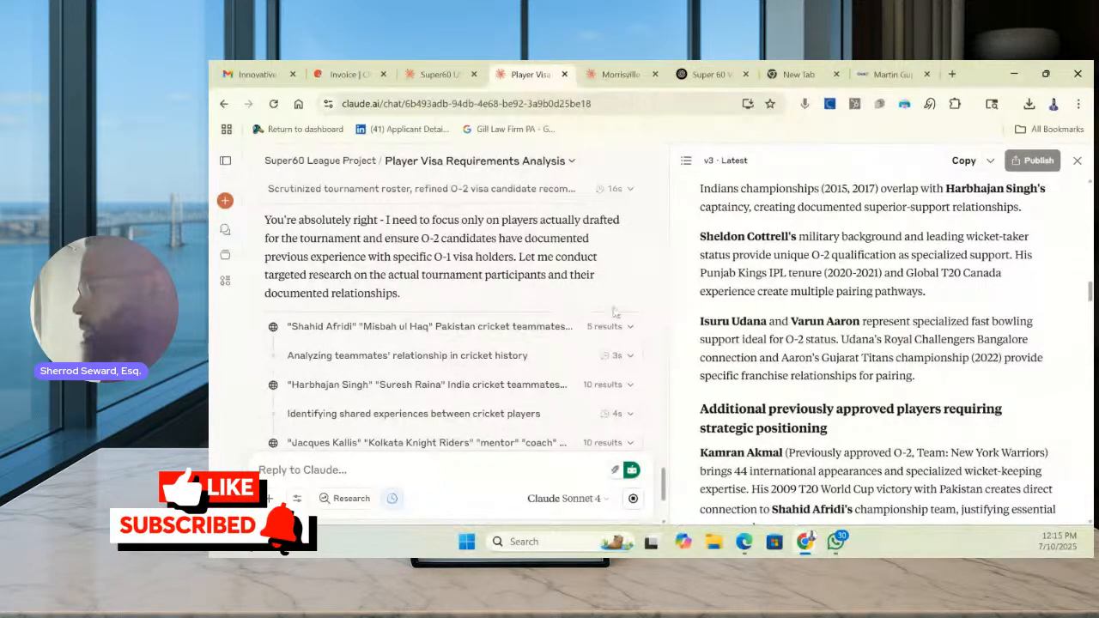
scroll(874, 315, down, 8)
scroll(874, 315, down, 5)
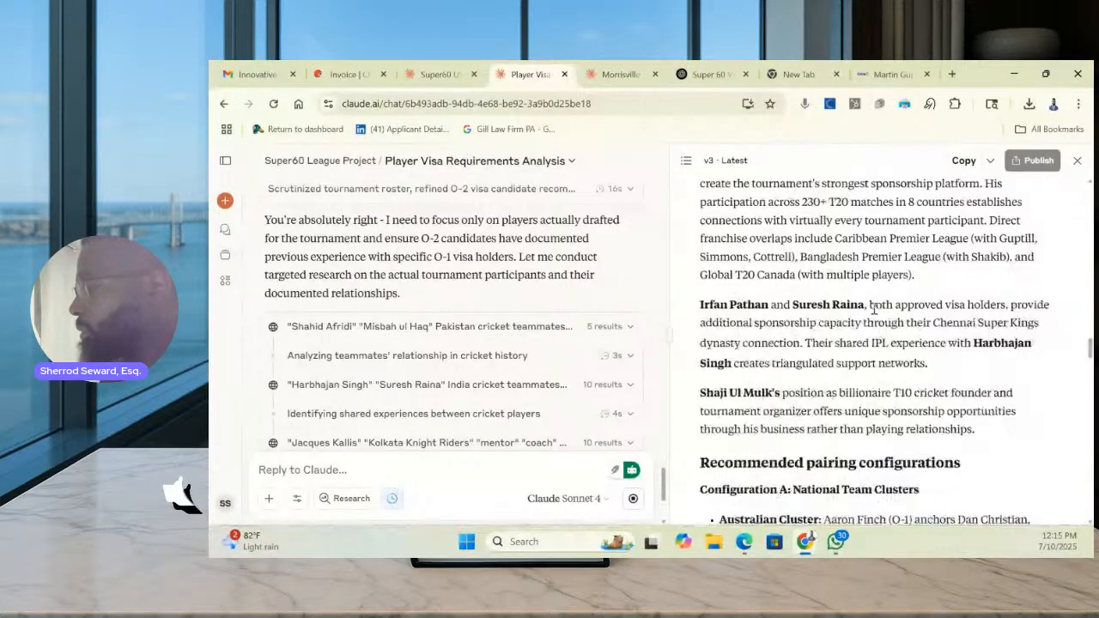
scroll(874, 309, down, 10)
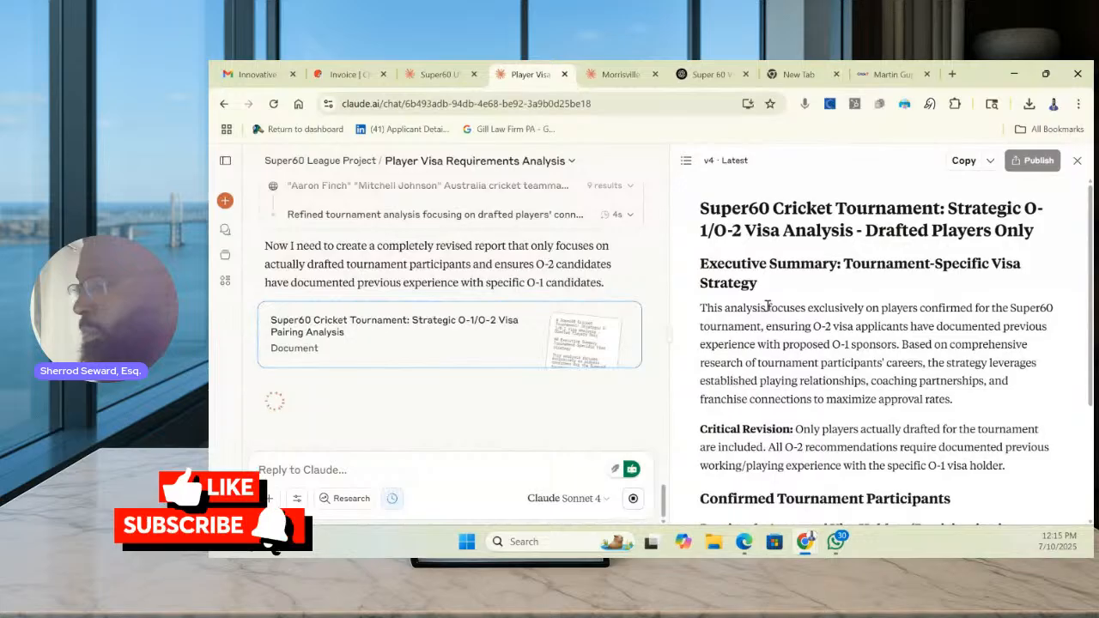
Review the revised drafted-players-only analysis from the executive summary through the confirmed participants and Tier 1 O-1 candidates
scroll(788, 297, down, 3)
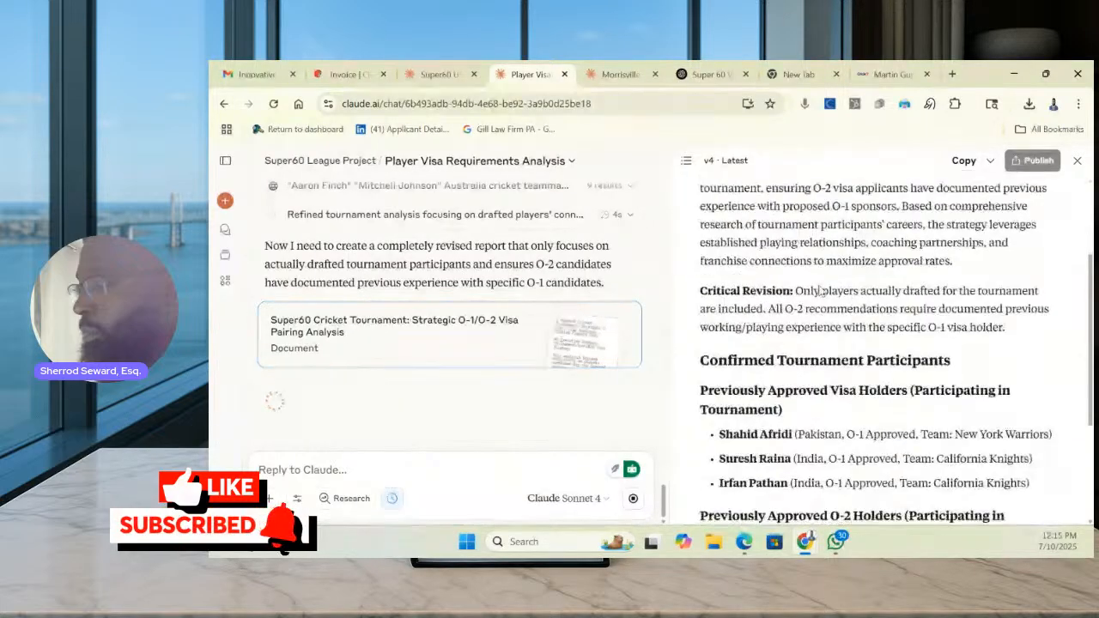
scroll(820, 292, down, 3)
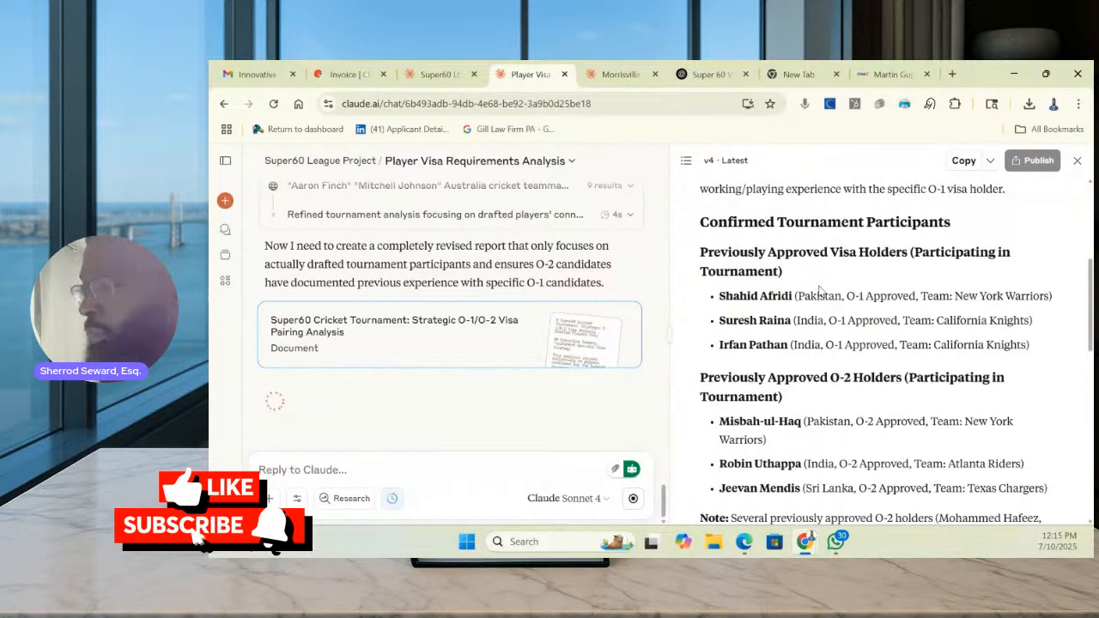
scroll(820, 292, down, 2)
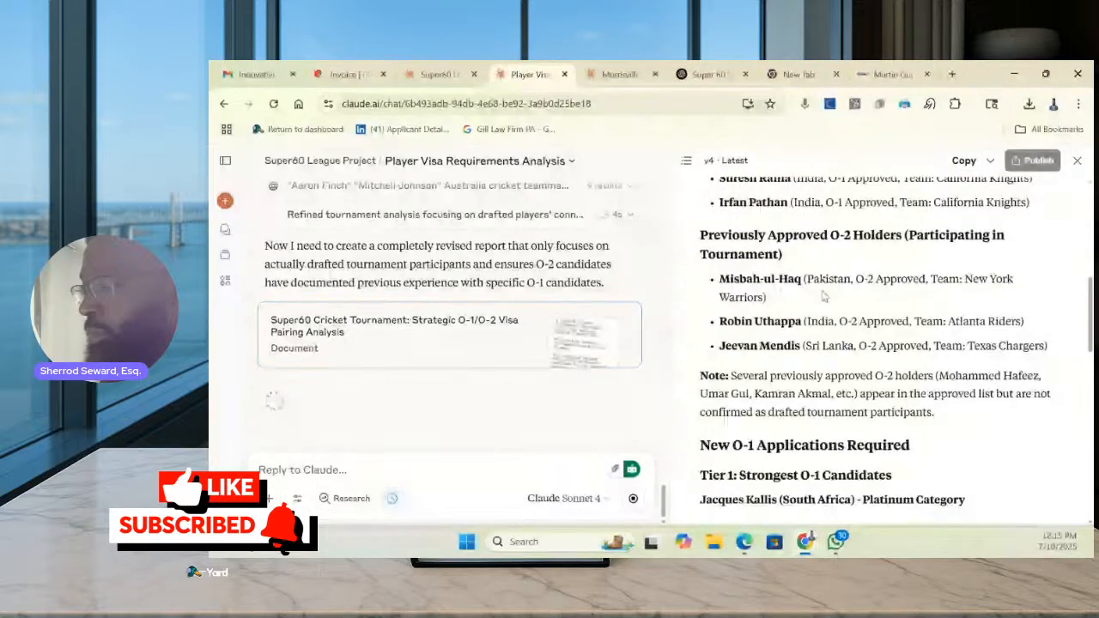
scroll(822, 296, down, 2)
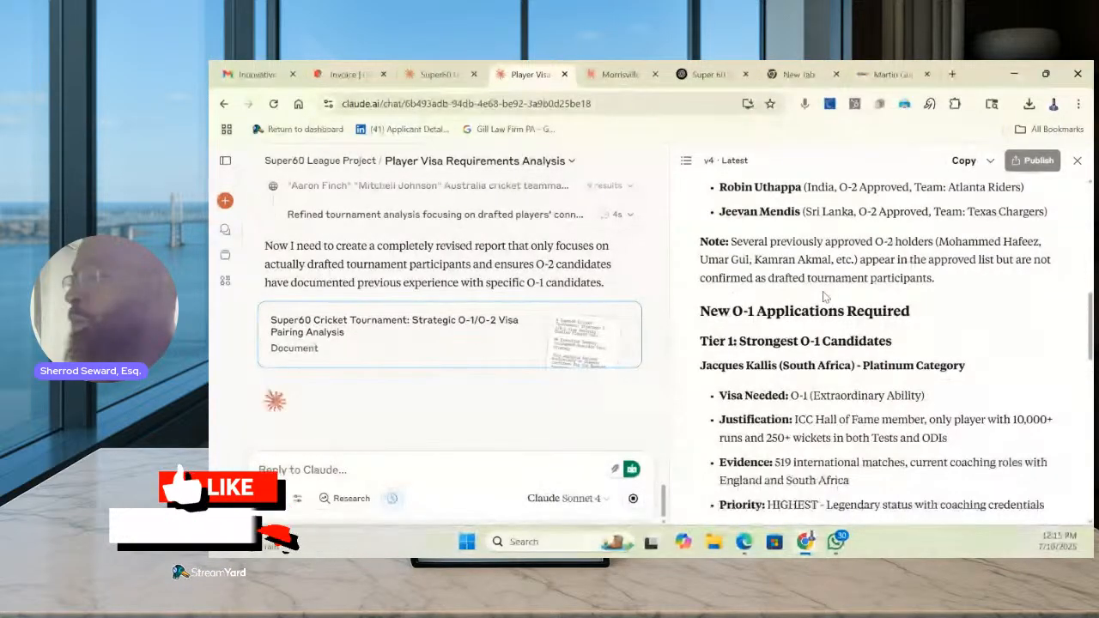
scroll(824, 296, down, 1)
scroll(822, 296, down, 1)
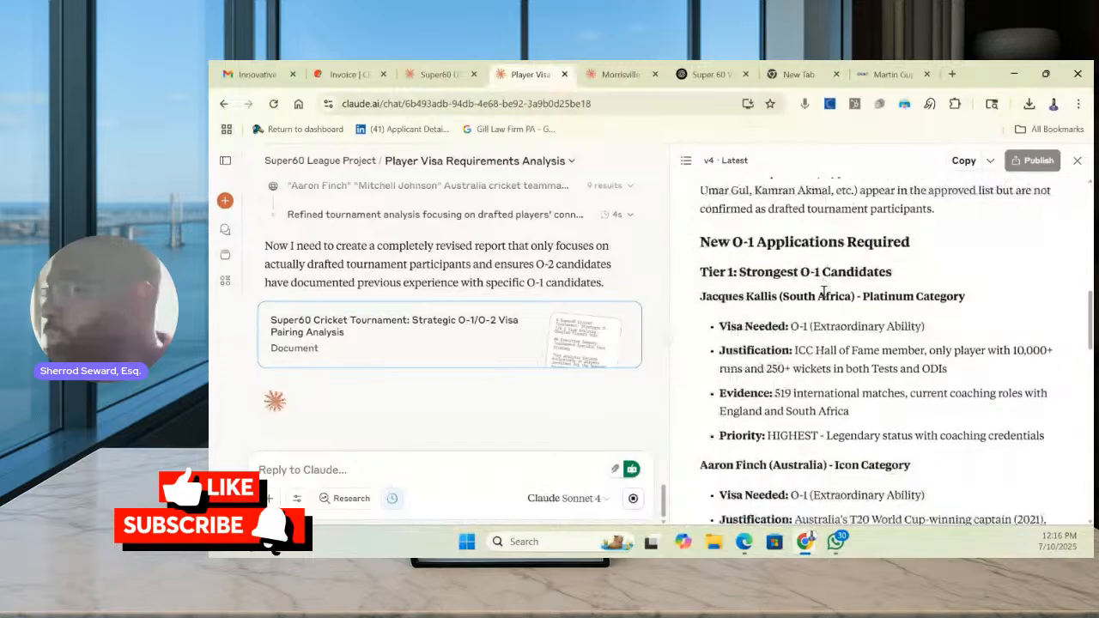
scroll(837, 297, down, 1)
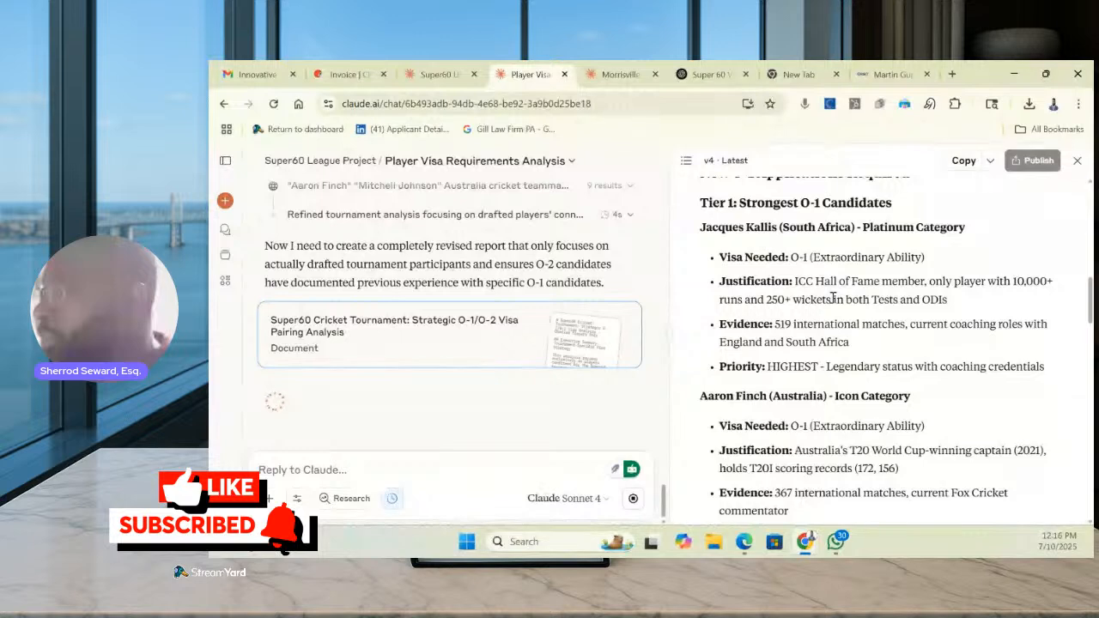
Select and copy the whole version 4 report, from its title through the end of the Conclusion
drag(700, 198, 771, 554)
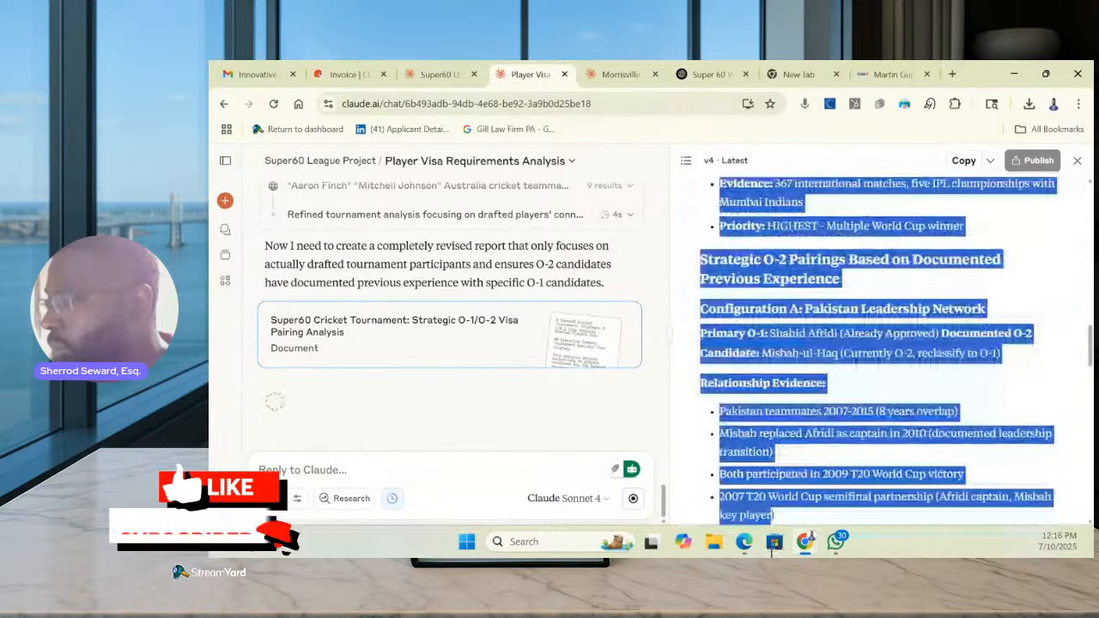
drag(771, 554, 819, 372)
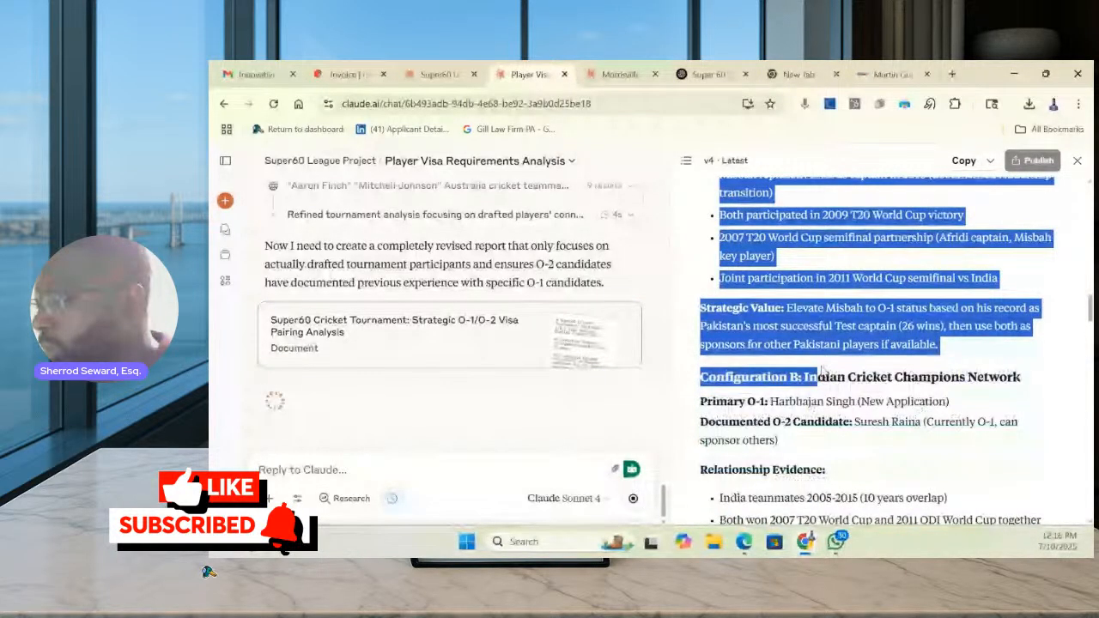
drag(827, 420, 830, 456)
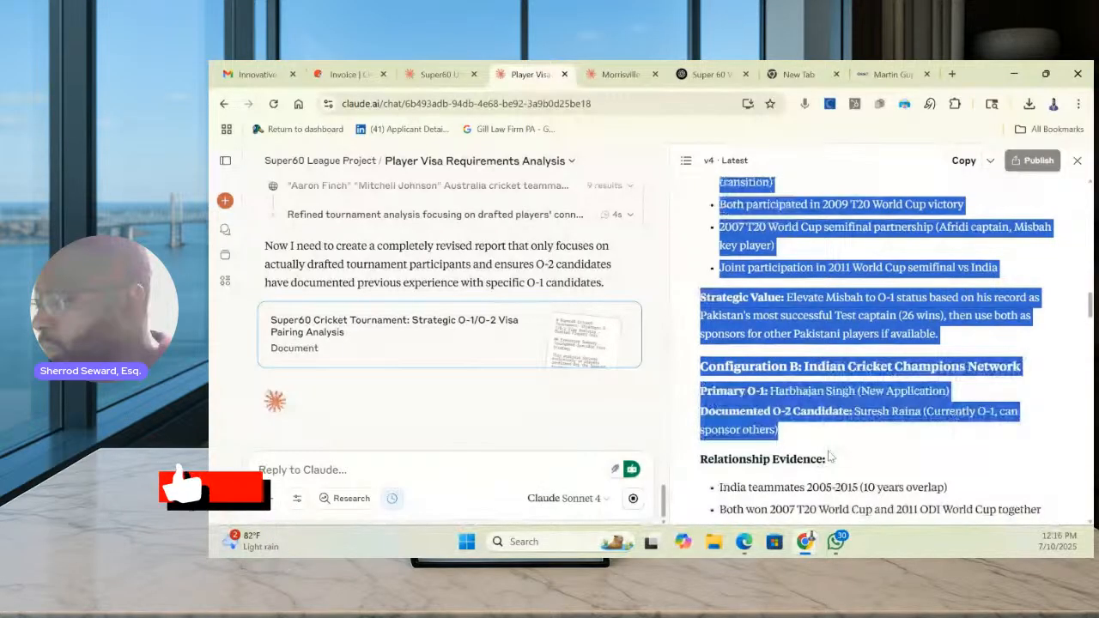
scroll(829, 456, down, 7)
drag(829, 456, 838, 412)
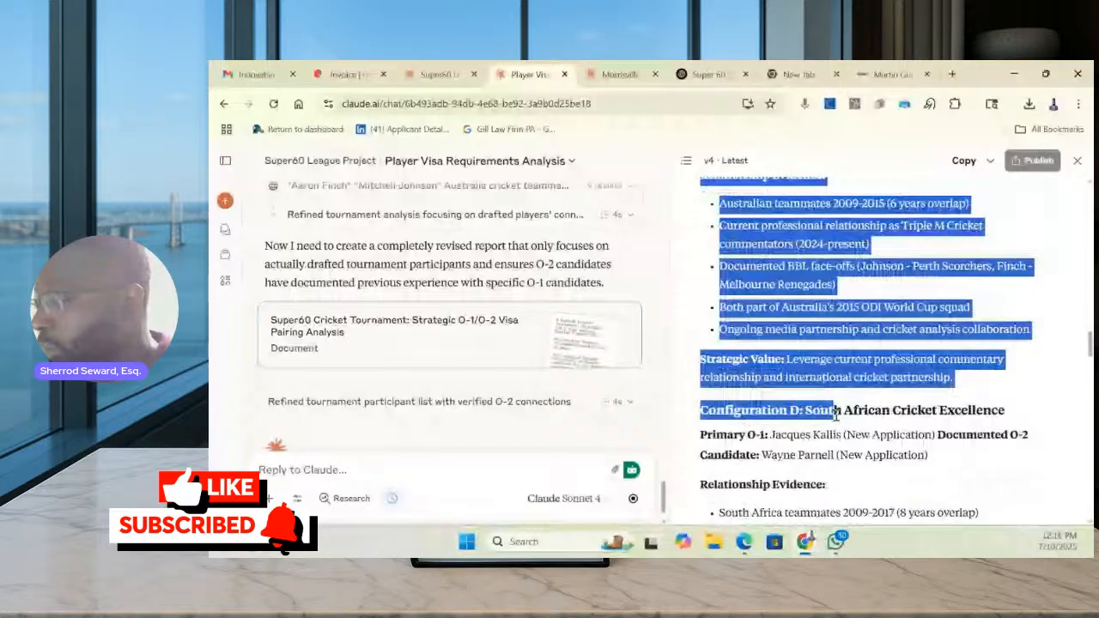
drag(837, 415, 880, 414)
scroll(837, 415, down, 2)
scroll(838, 422, down, 4)
scroll(837, 421, down, 1)
scroll(877, 423, down, 1)
scroll(877, 423, down, 6)
scroll(881, 414, down, 1)
scroll(881, 413, down, 7)
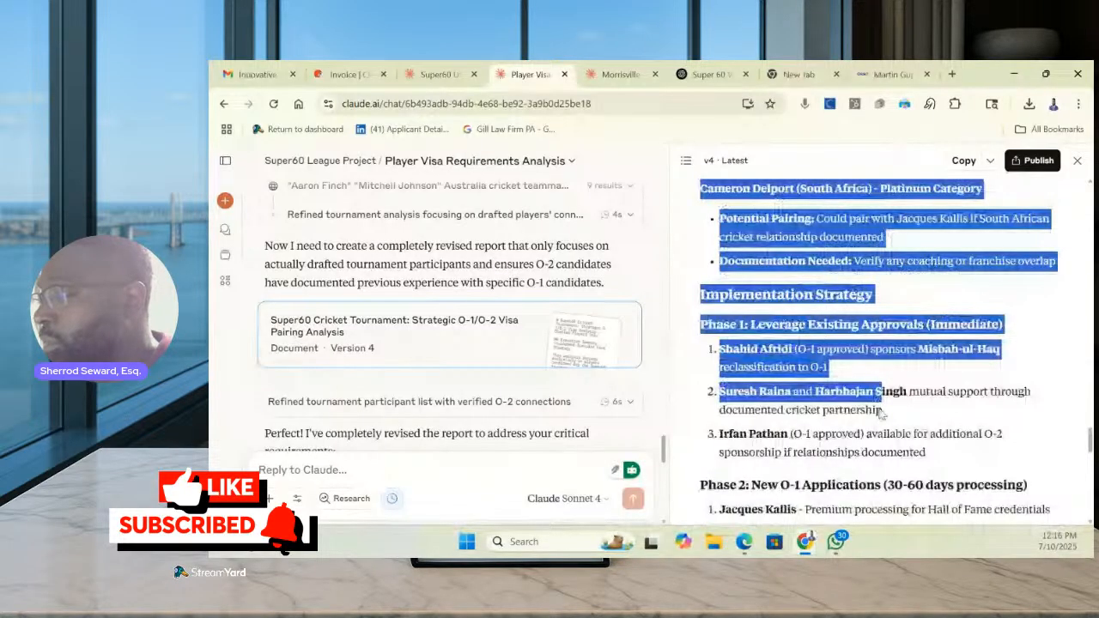
drag(881, 414, 989, 495)
scroll(881, 414, down, 12)
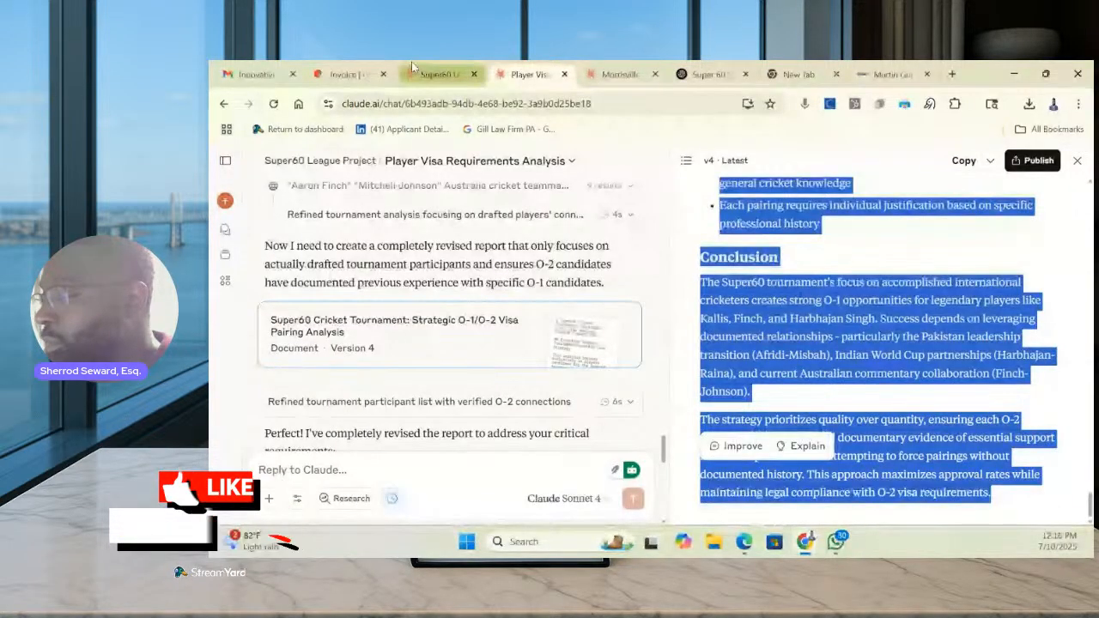
Open Google Docs in a new browser tab and create a blank document
key(ctrl+t)
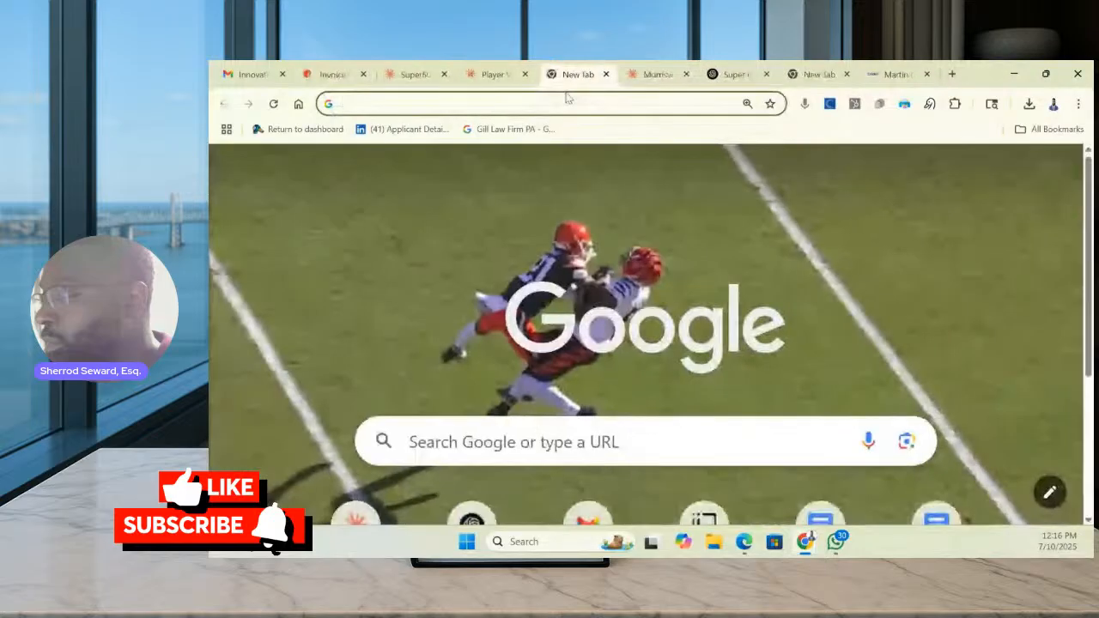
click(495, 75)
click(574, 74)
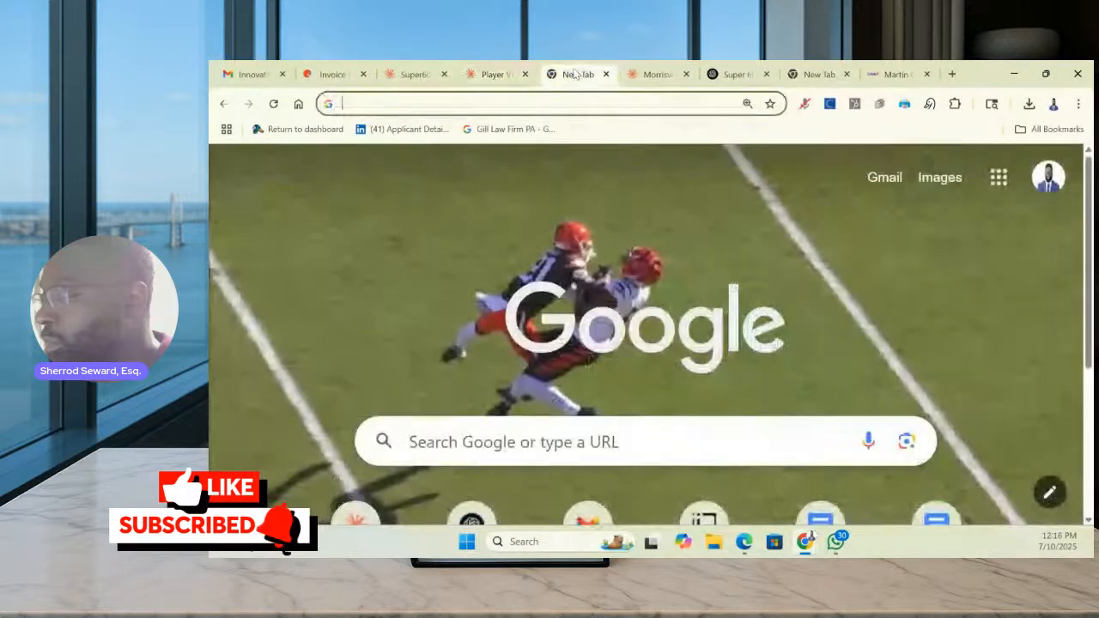
text(google)
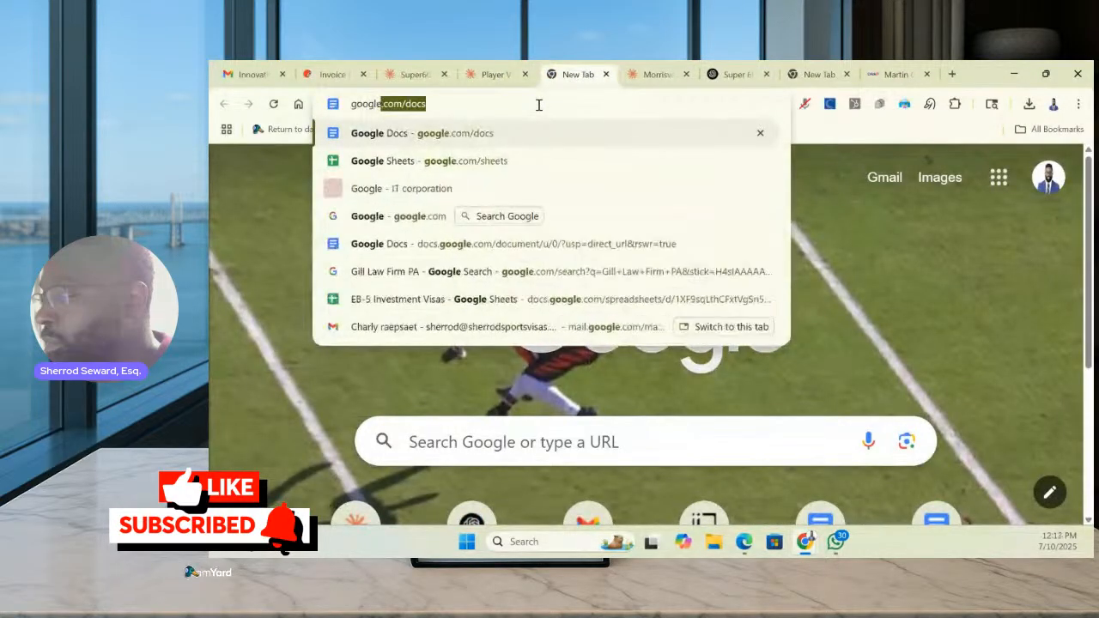
key(Return)
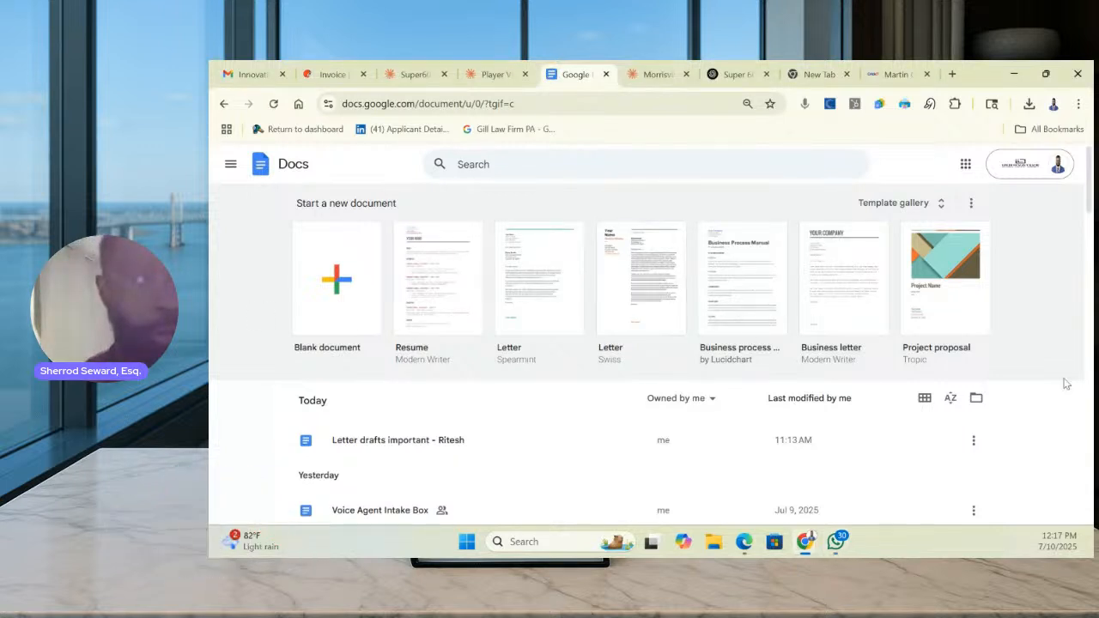
click(337, 278)
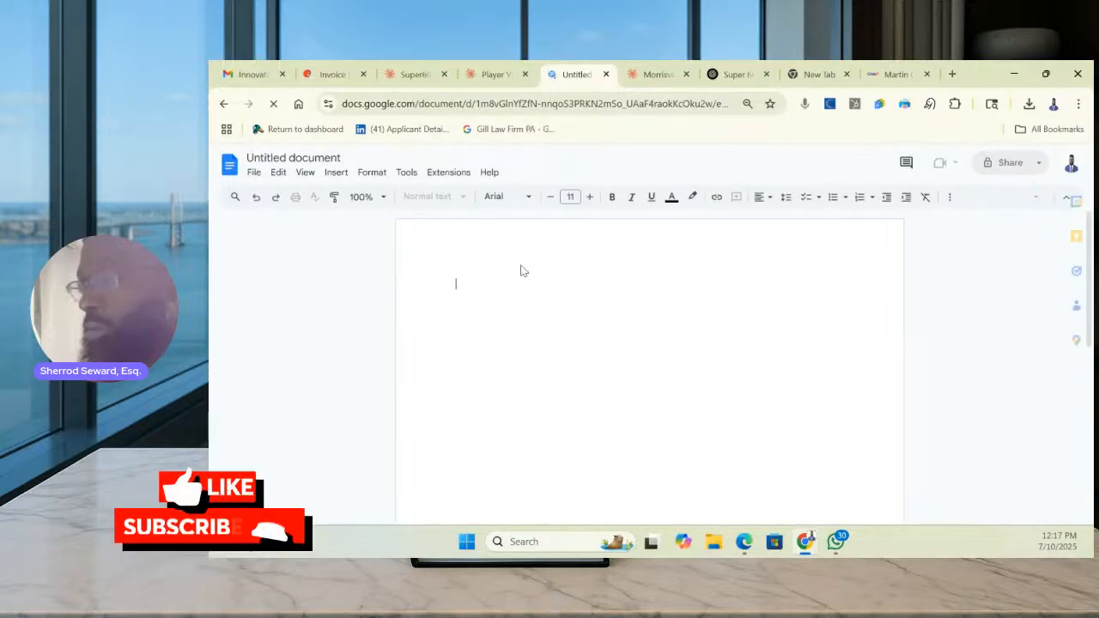
Paste the copied Super60 visa analysis into the blank document and look back through it
key(ctrl+v)
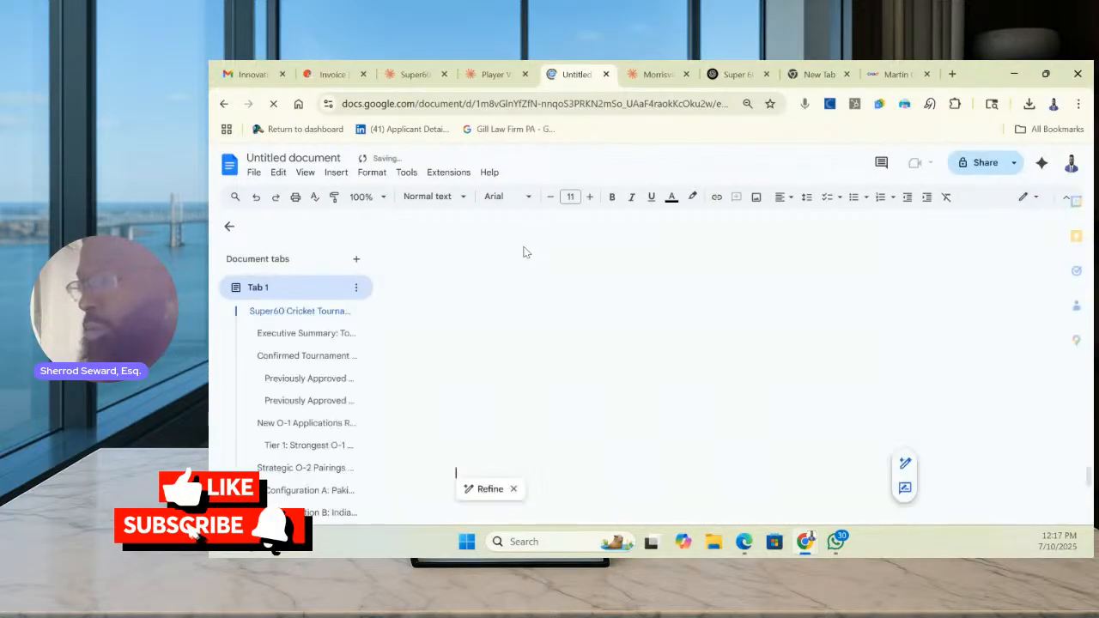
scroll(574, 407, up, 10)
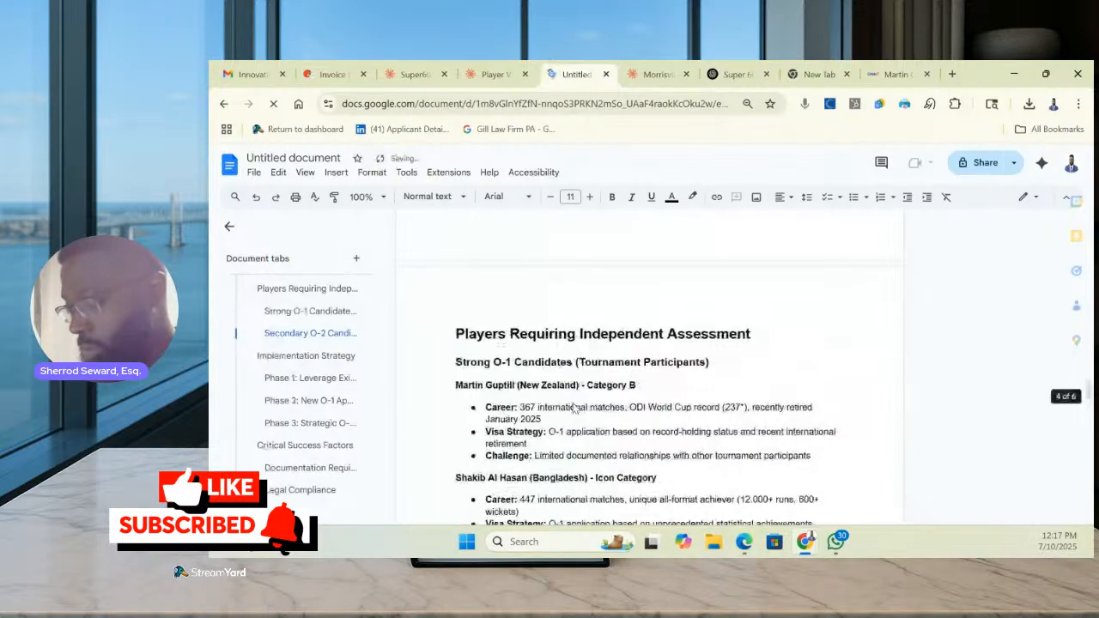
scroll(575, 407, up, 15)
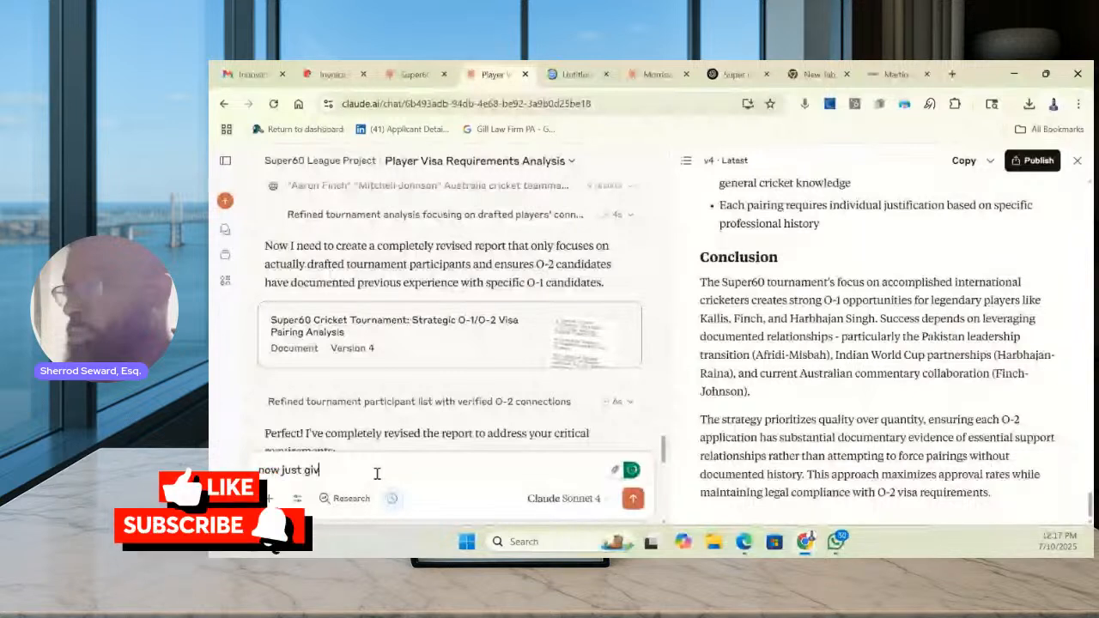
Ask Claude for a concise list of the O-1s paired with O-2s, with very short bullet-point reasons, plus who is left out so far
text(e me a consise llike list )
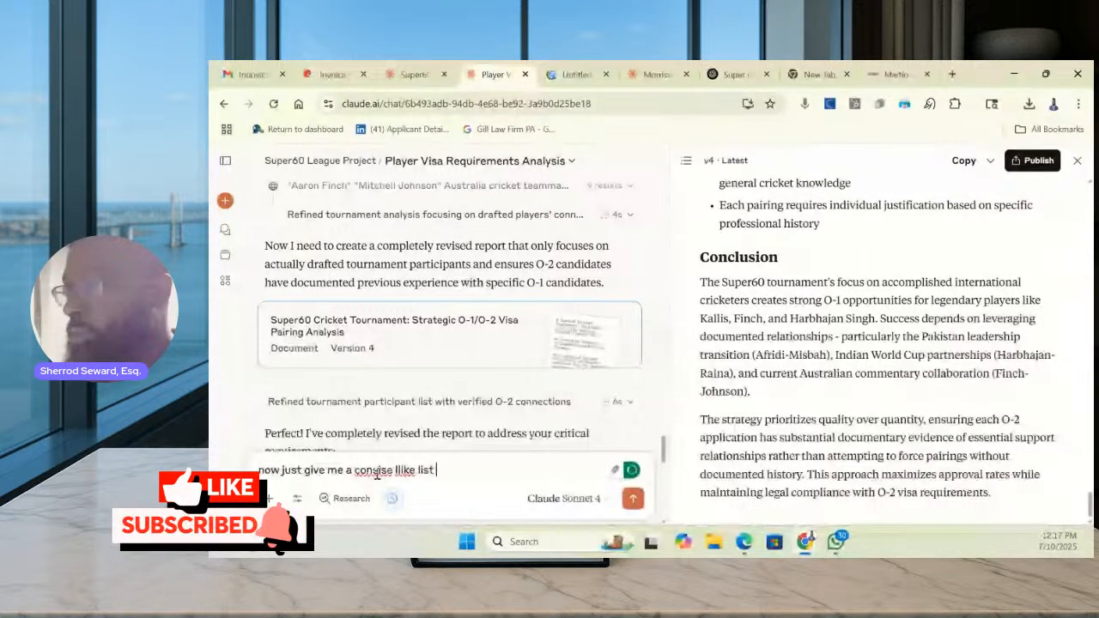
text(versio)
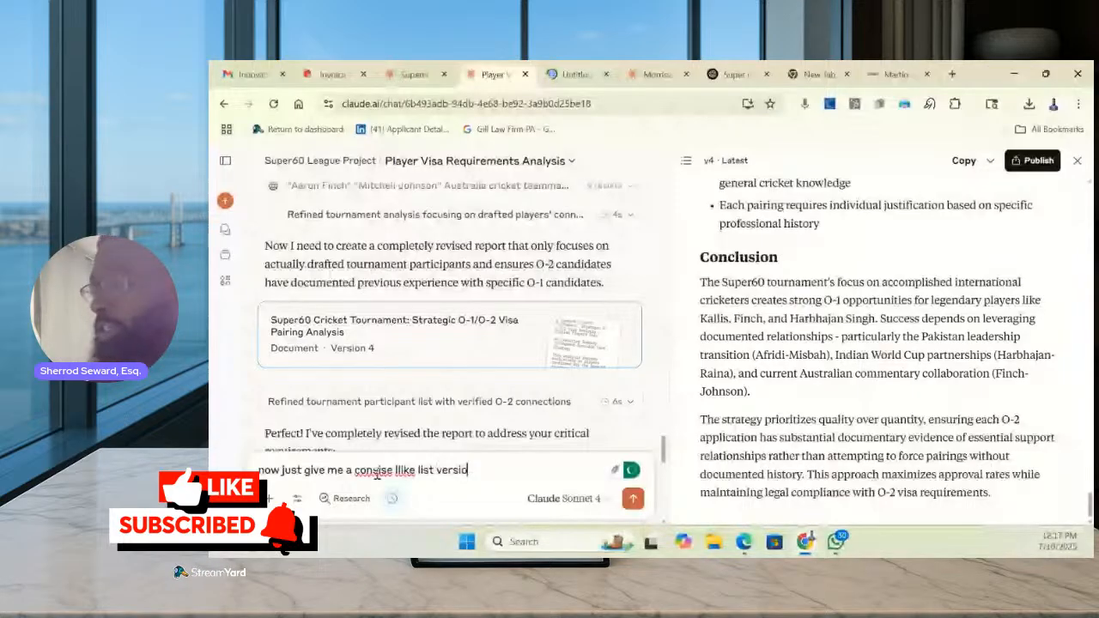
text(n of the O-1s pa)
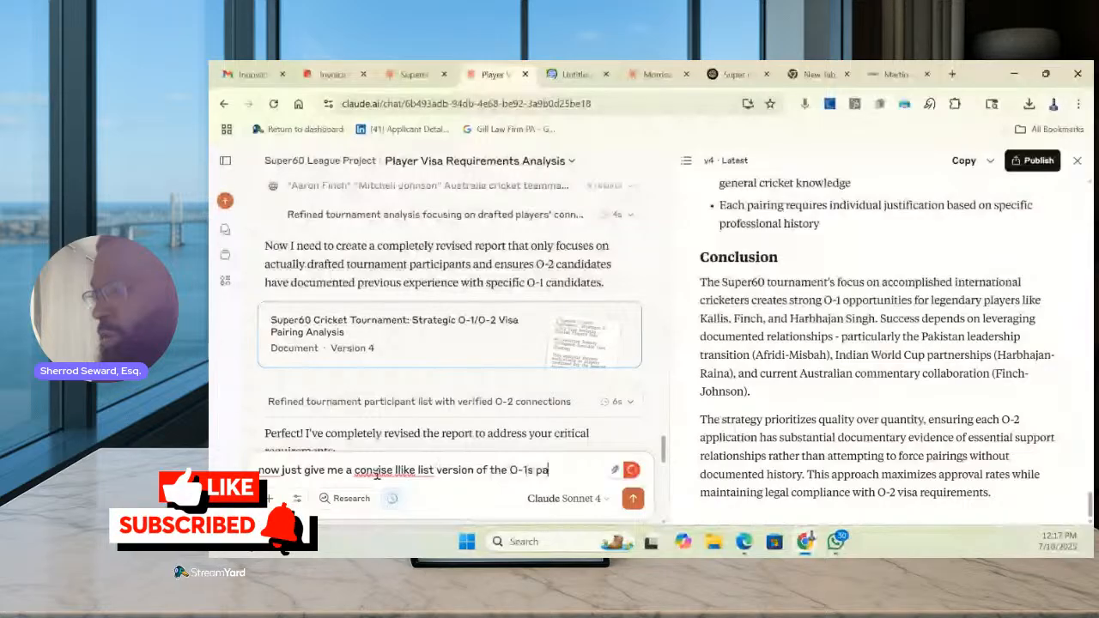
text(ired with O-2s - very short bullet point why - and the)
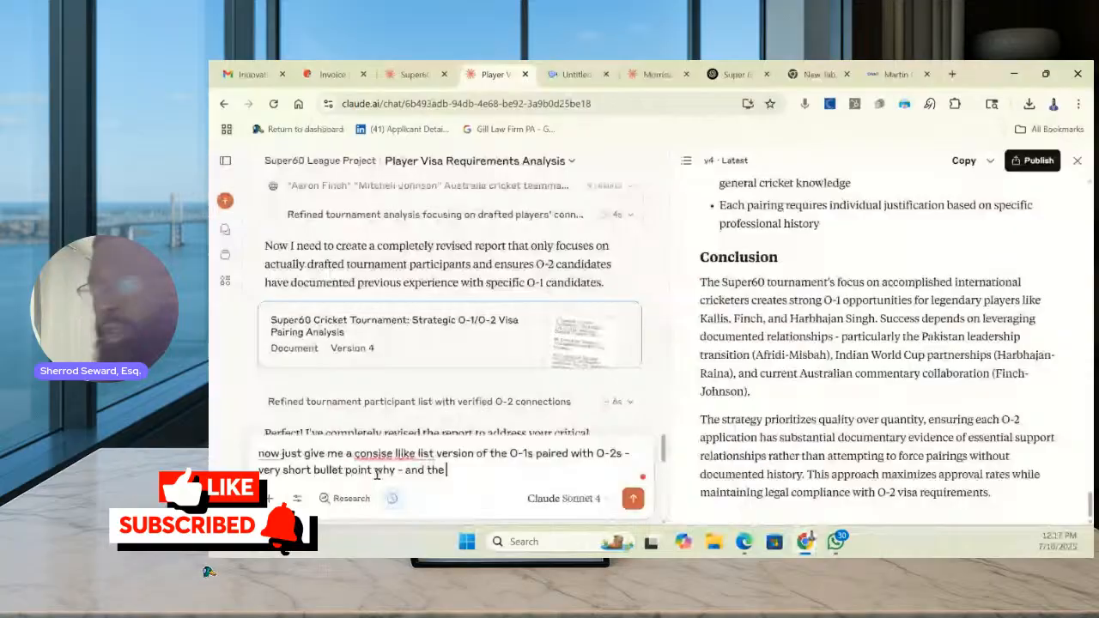
text(ocnise list of who is left out so far)
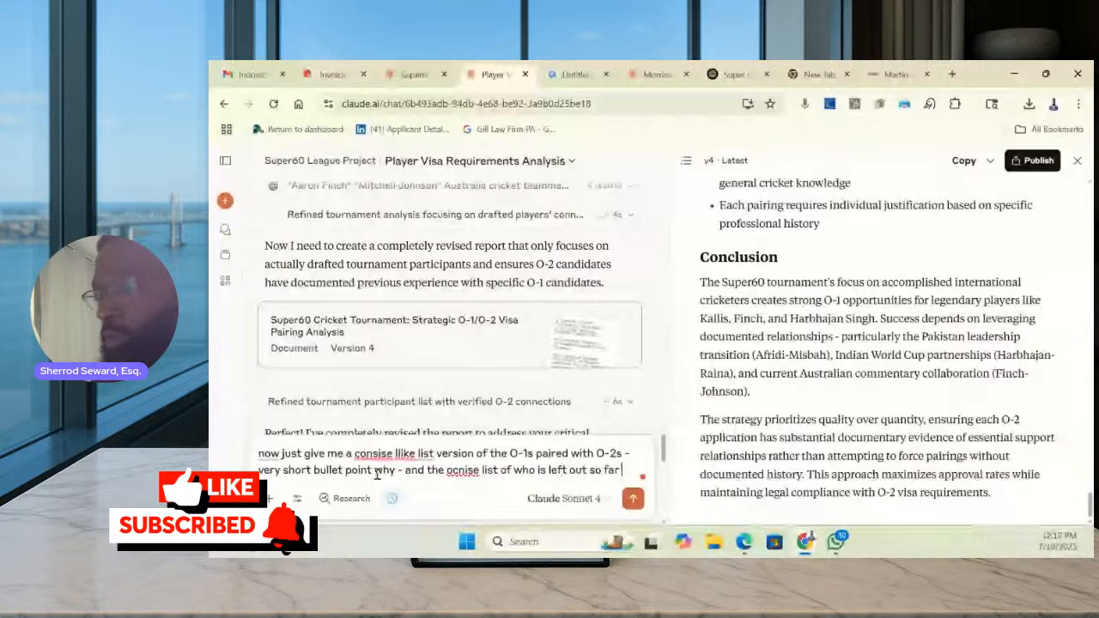
text(- do this for me now)
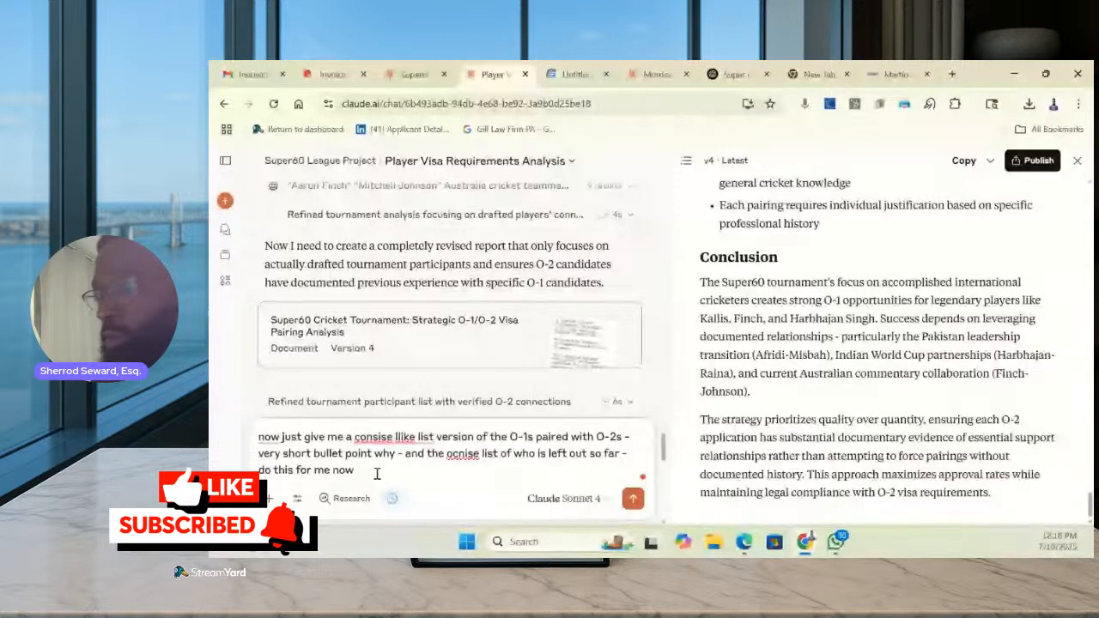
key(Return)
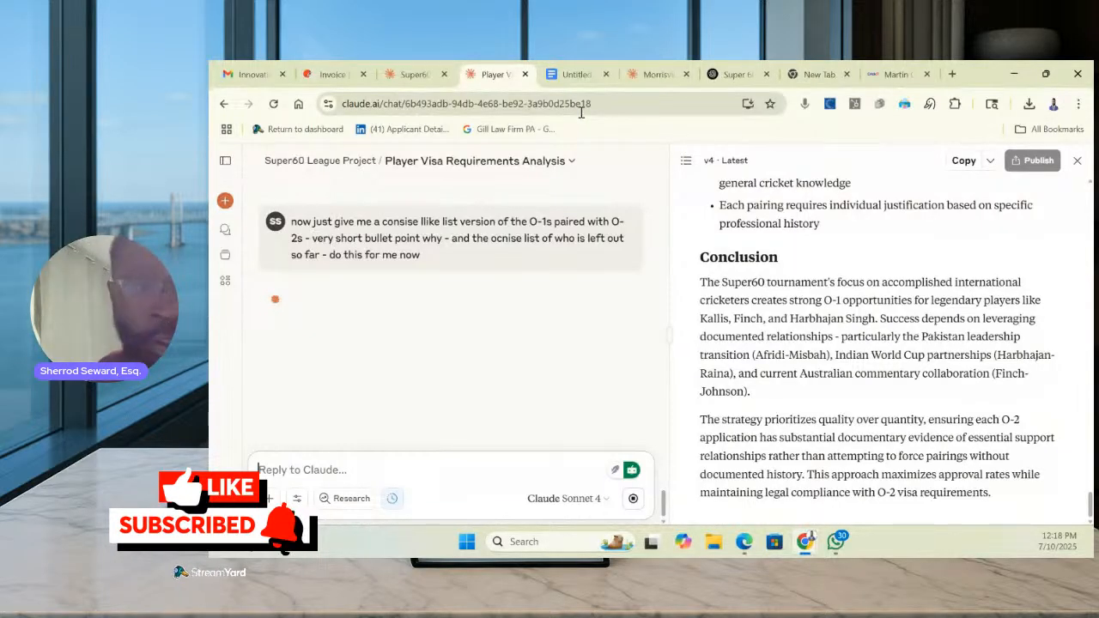
Title the Google Docs document "Super60 Cricket Tournament: Strategic O-1/O-2 Visa Analysis - Drafted Players Only" and return to the Claude chat
click(575, 74)
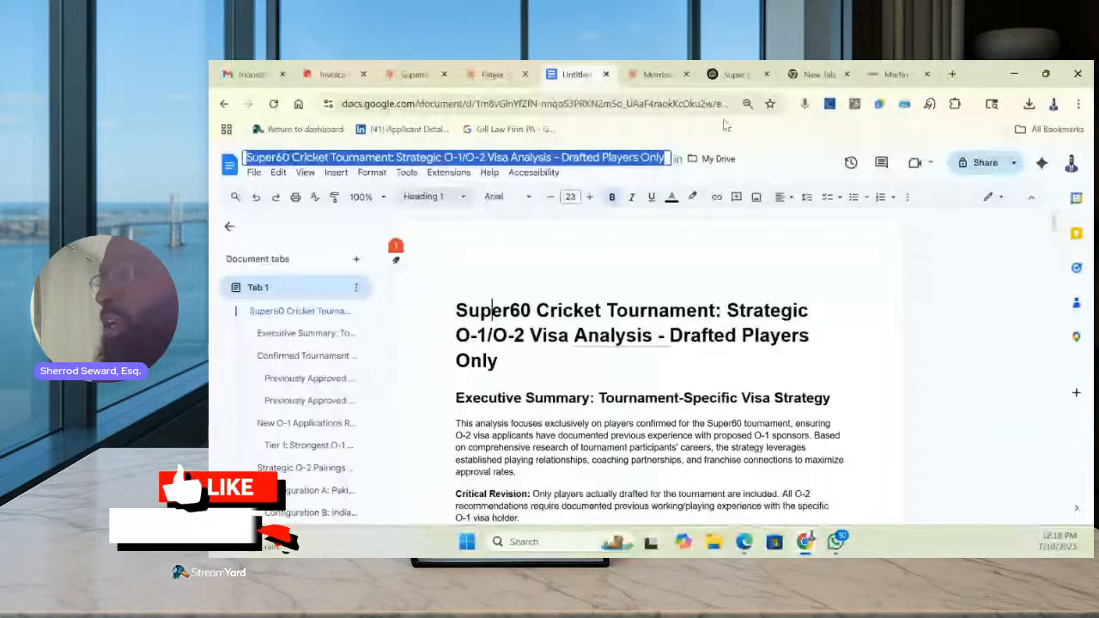
click(495, 75)
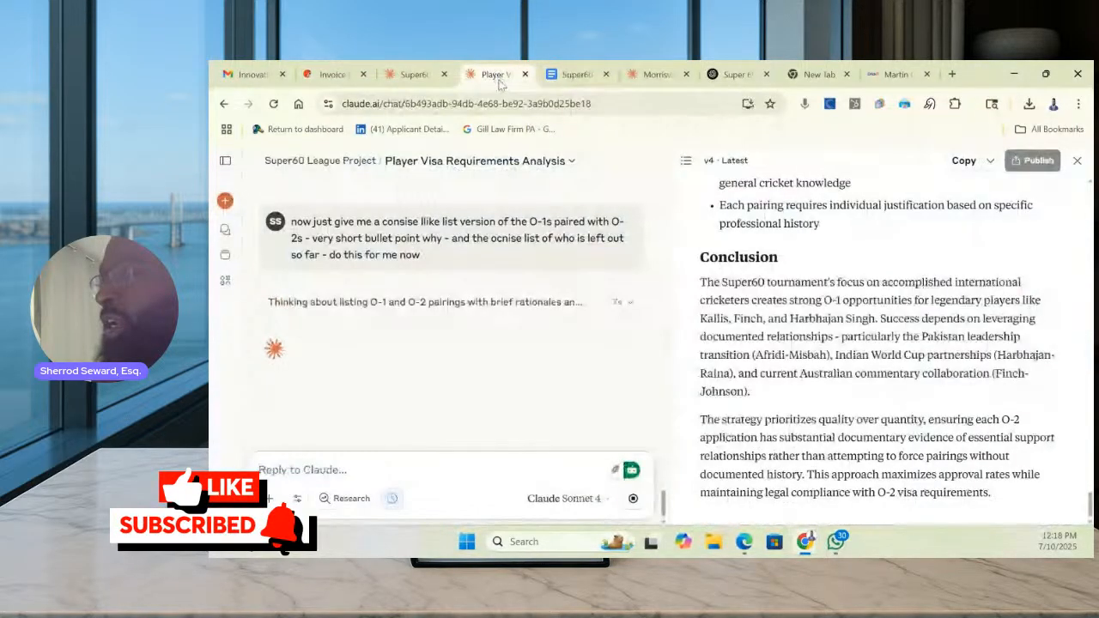
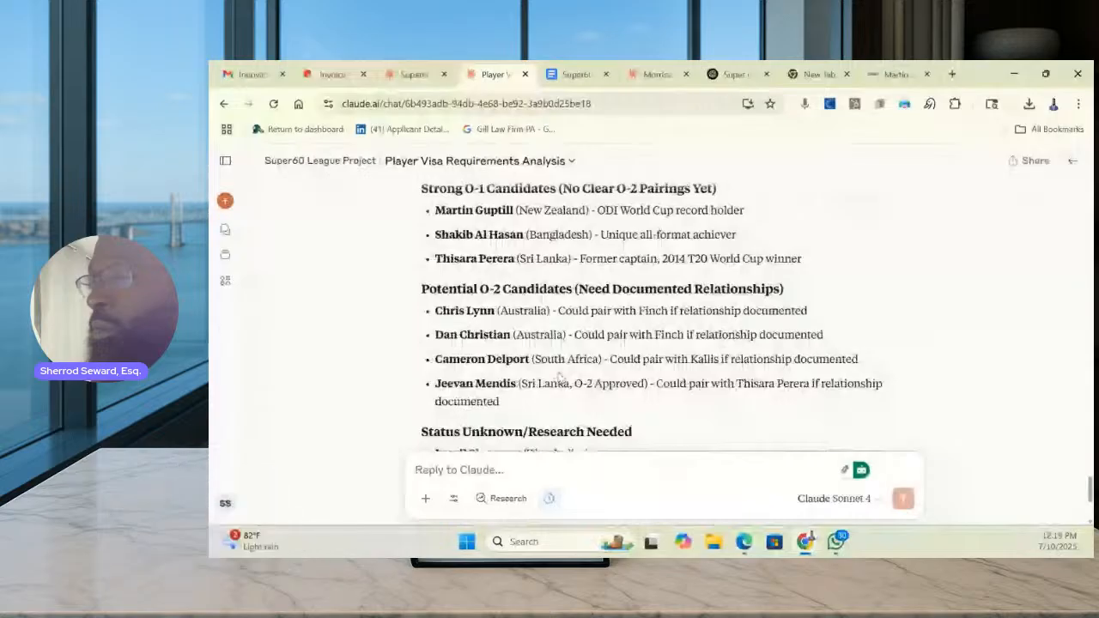
Check the unpaired players in the concise list and start a reply telling Claude to match the Australians with Finch
text(lets g)
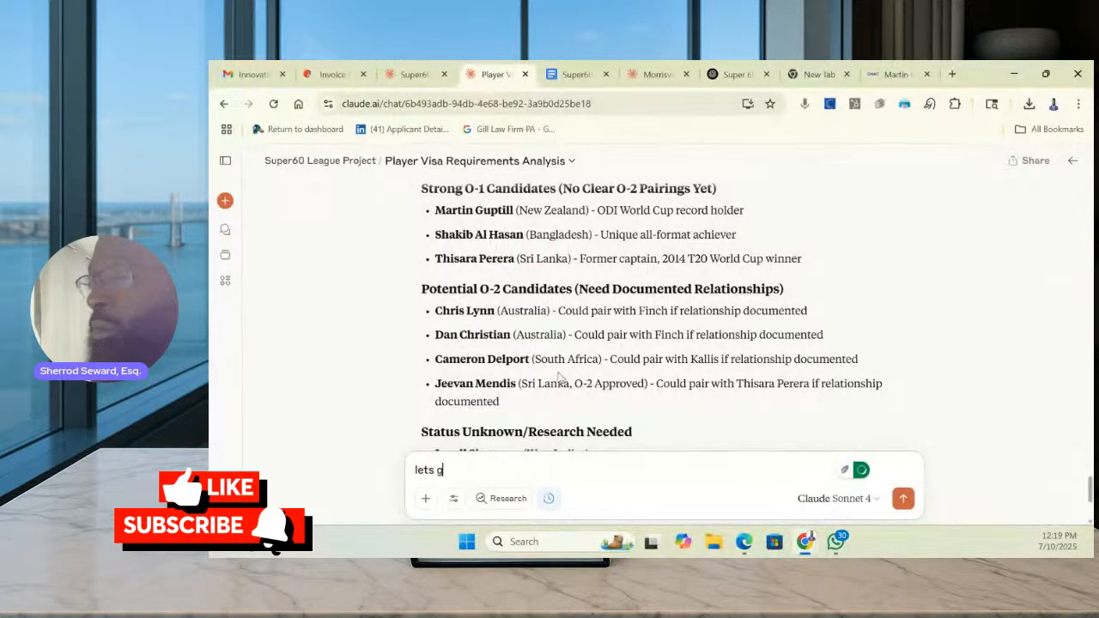
text(o ahead a)
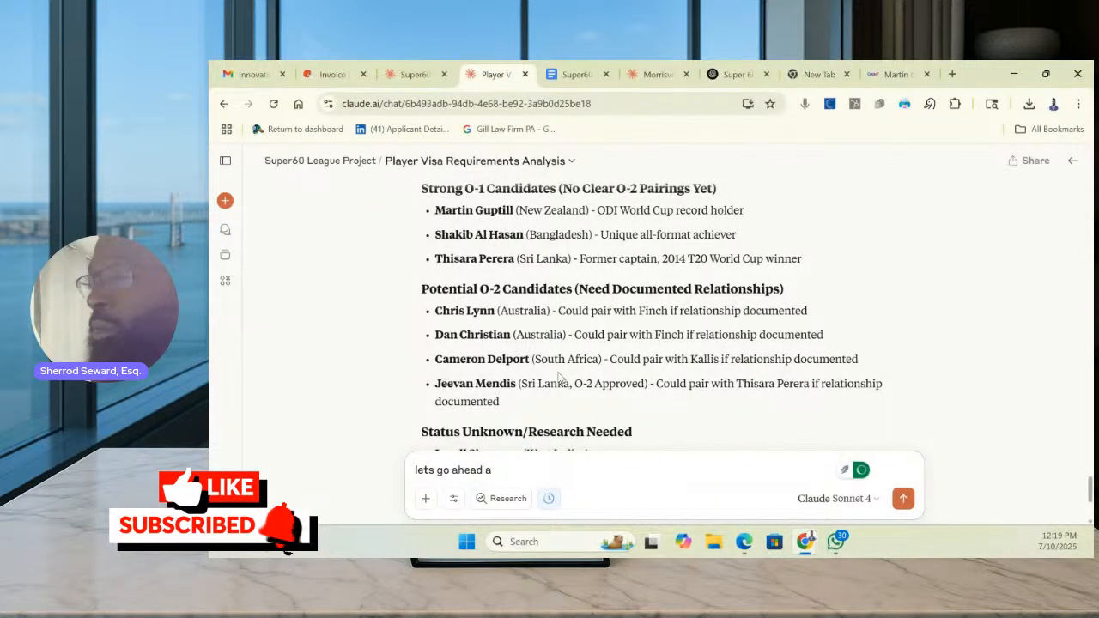
text(nd match)
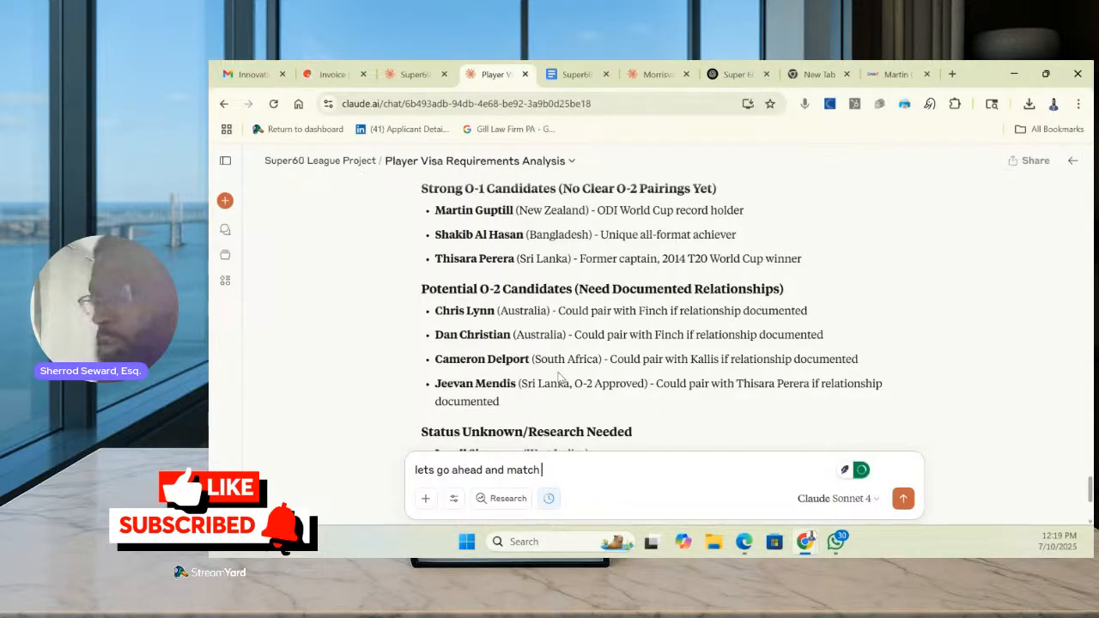
text( Chri)
scroll(562, 369, down, 3)
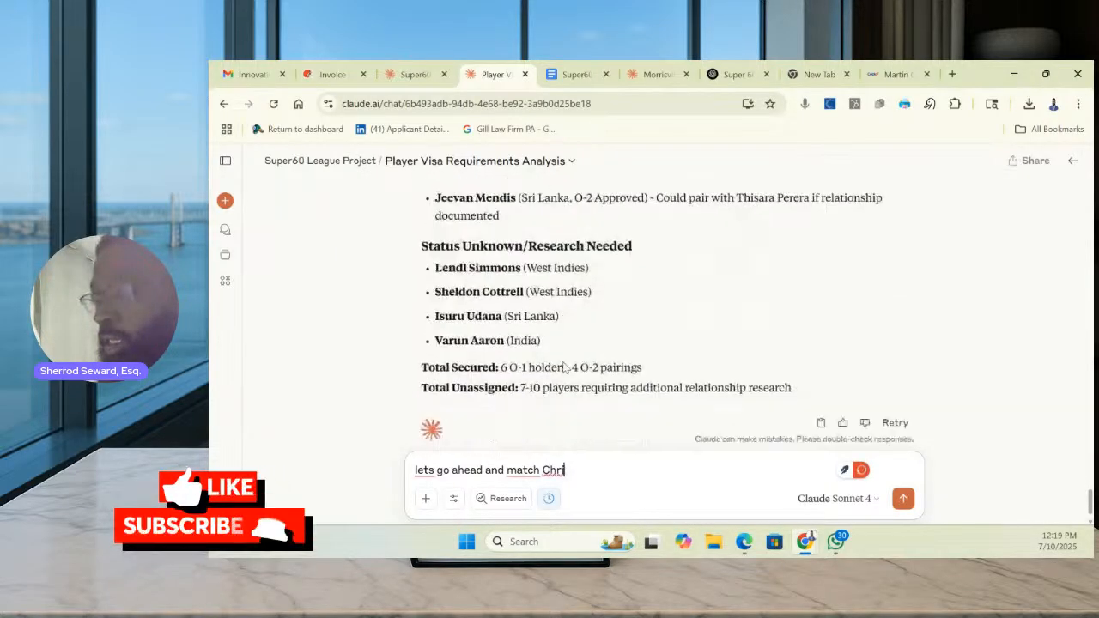
scroll(565, 367, up, 3)
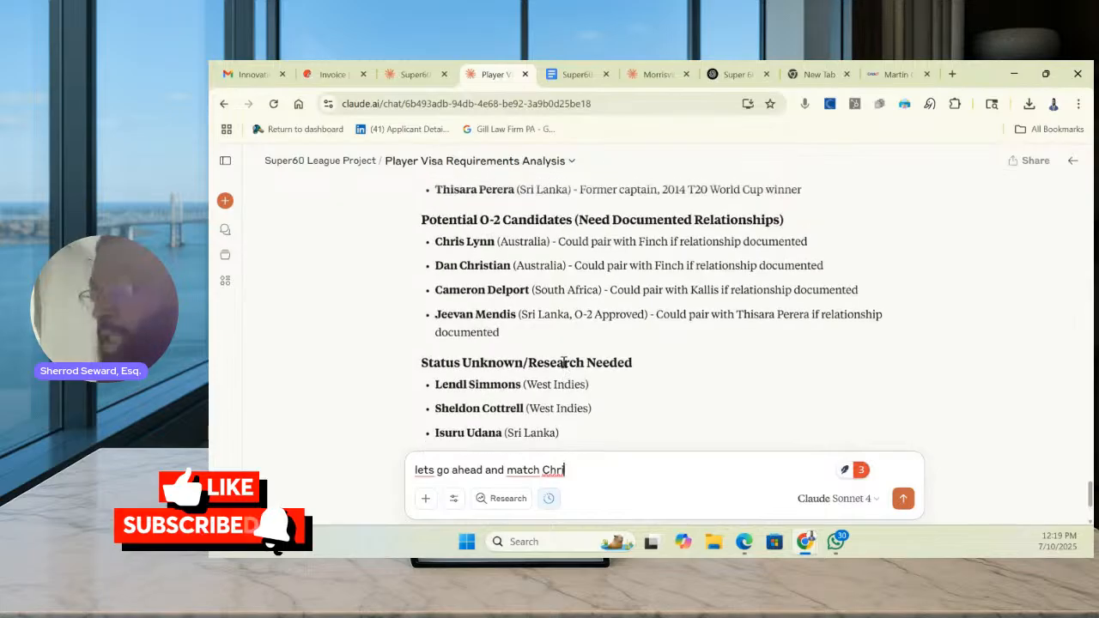
scroll(562, 362, down, 1)
scroll(564, 366, up, 2)
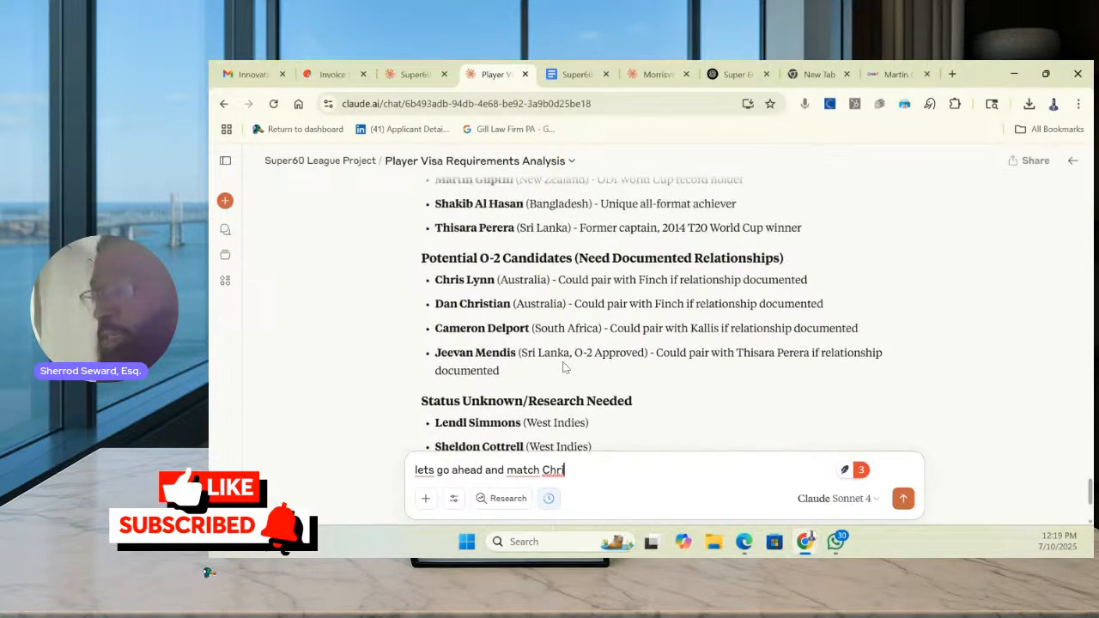
scroll(564, 368, up, 1)
scroll(563, 362, down, 2)
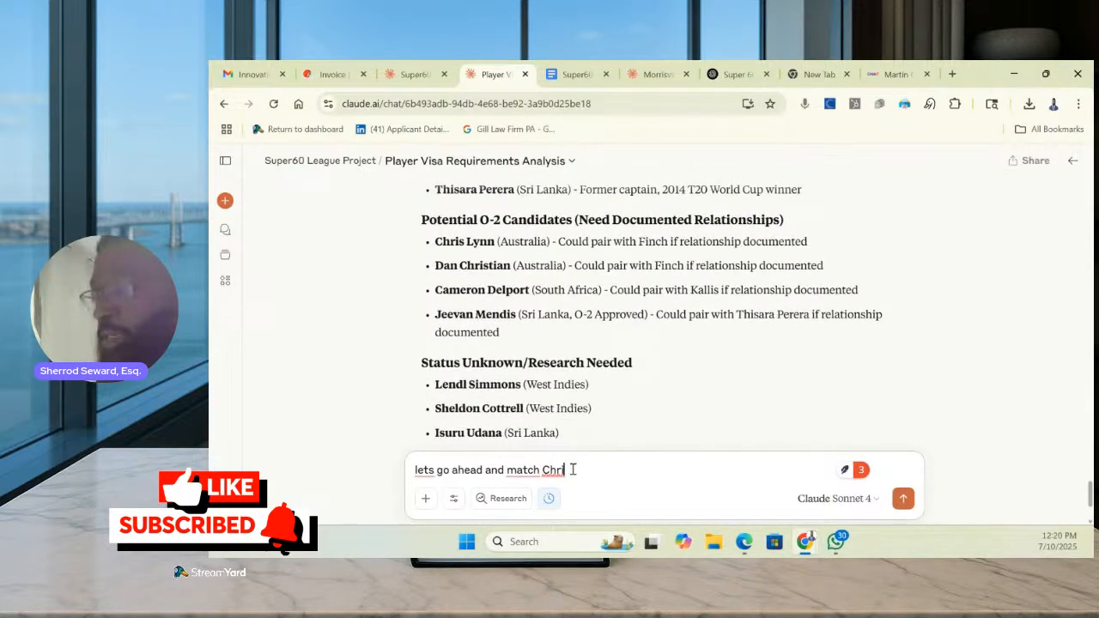
text(Th)
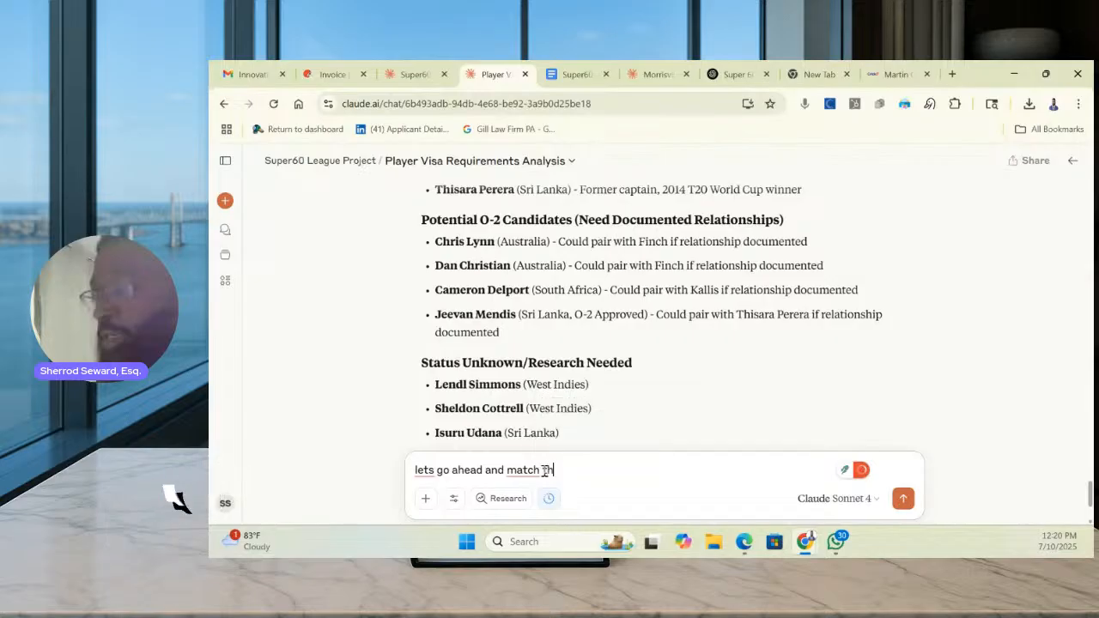
text(e str)
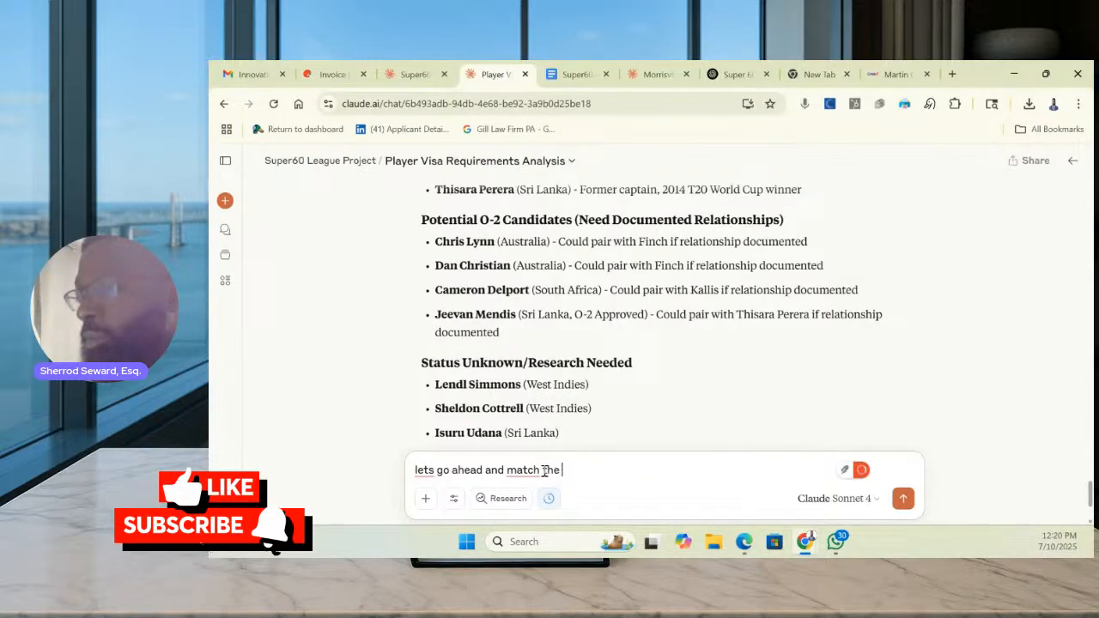
text( austrai)
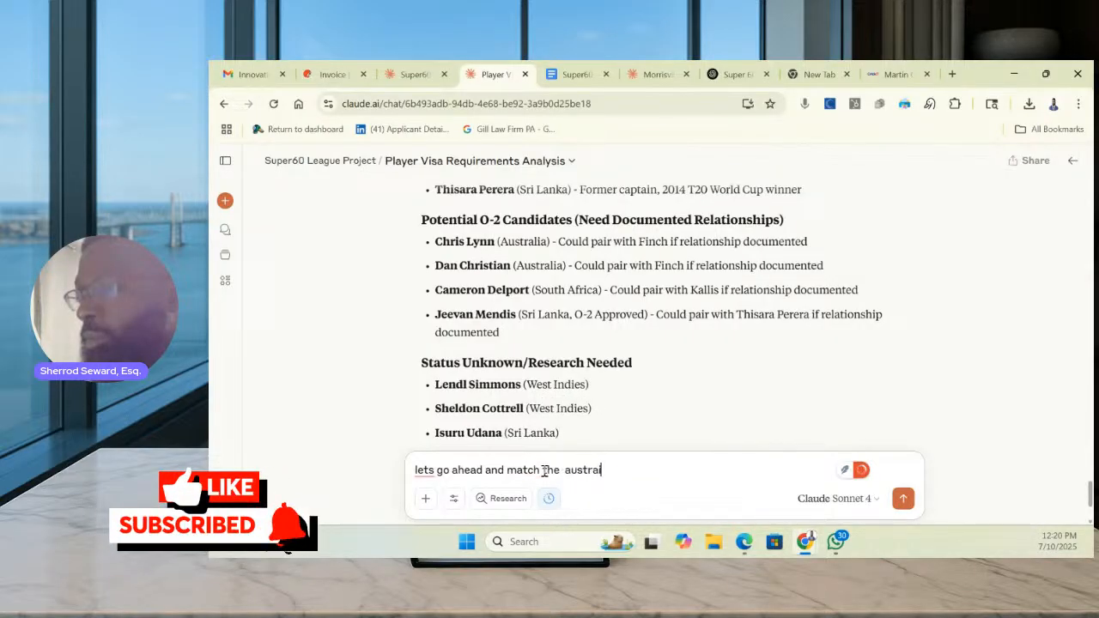
text(nswith finch - )
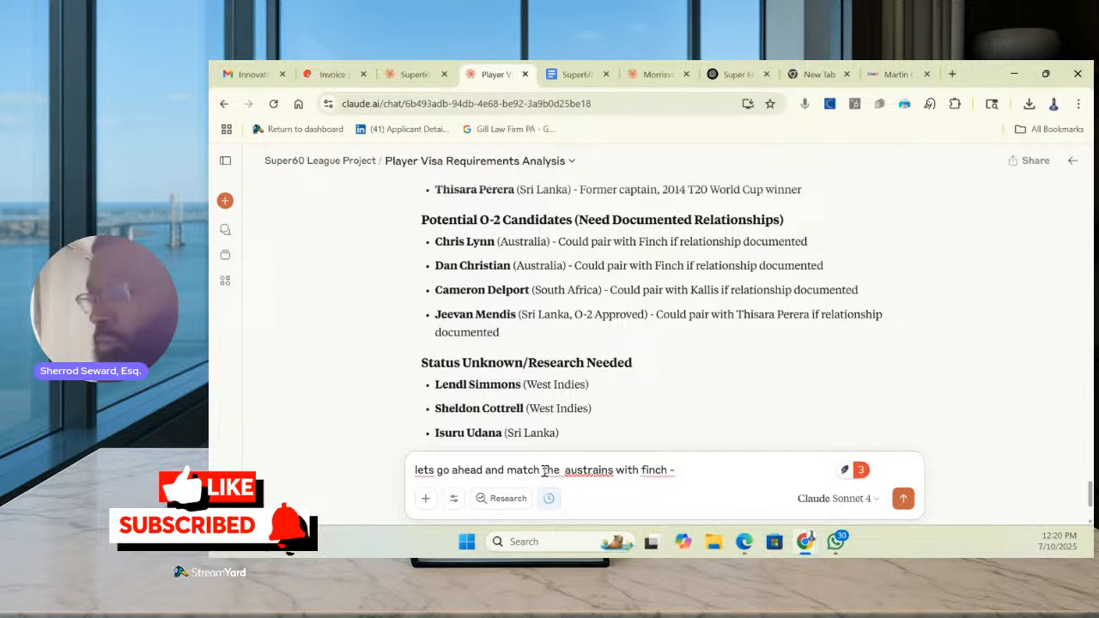
Add to the reply that the South African should be matched with Kallis as O-2
text(le)
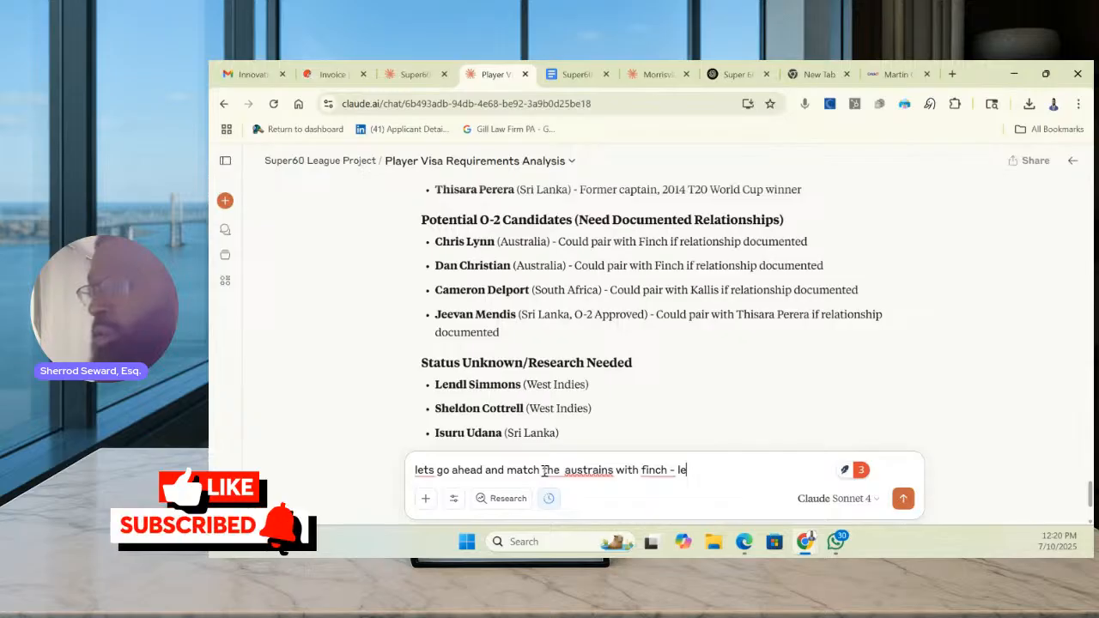
text(ts go ahead match the sou)
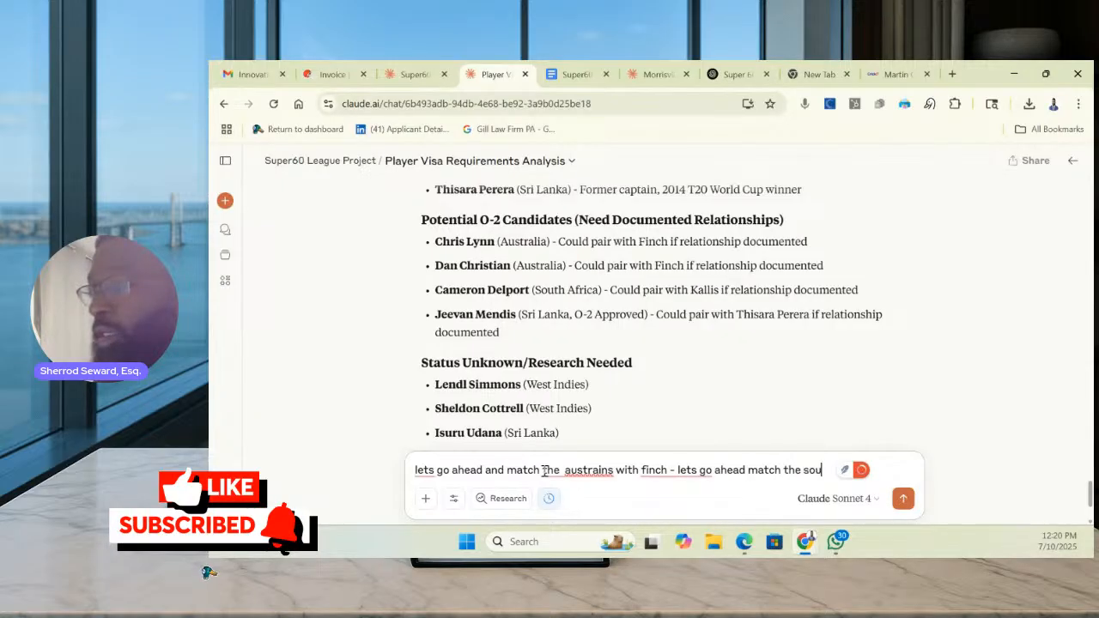
text(th african w)
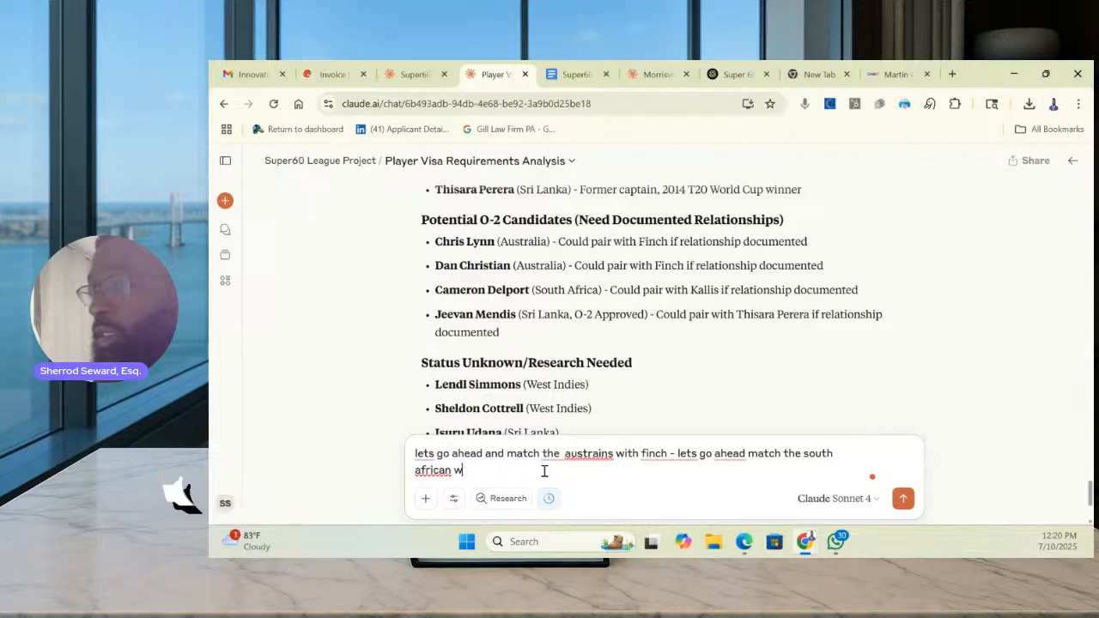
text(ith )
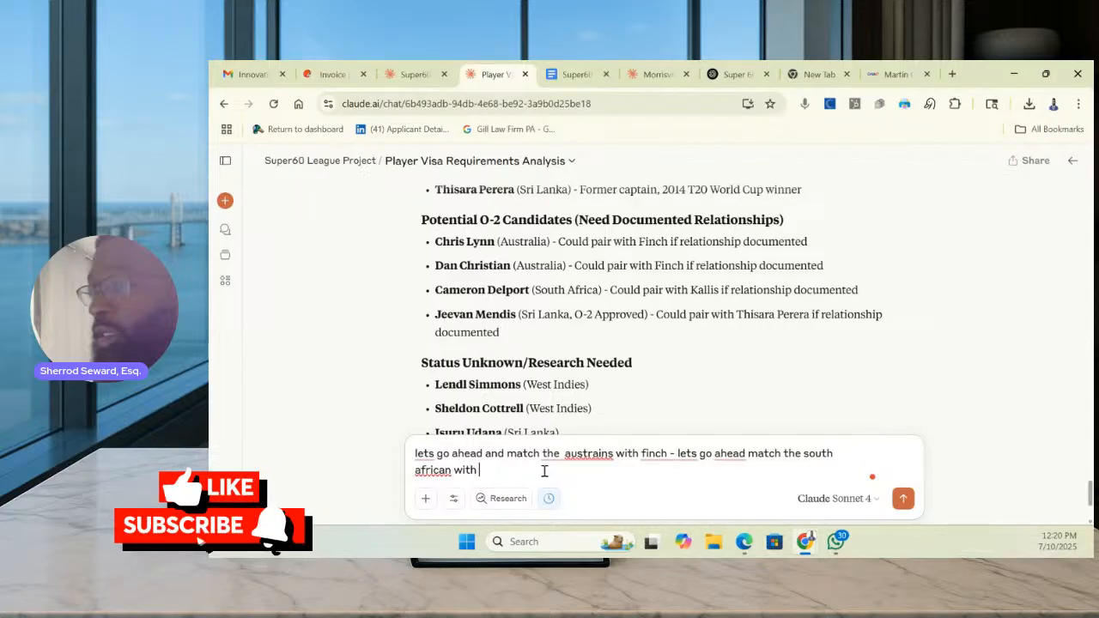
text(kallis as O-2)
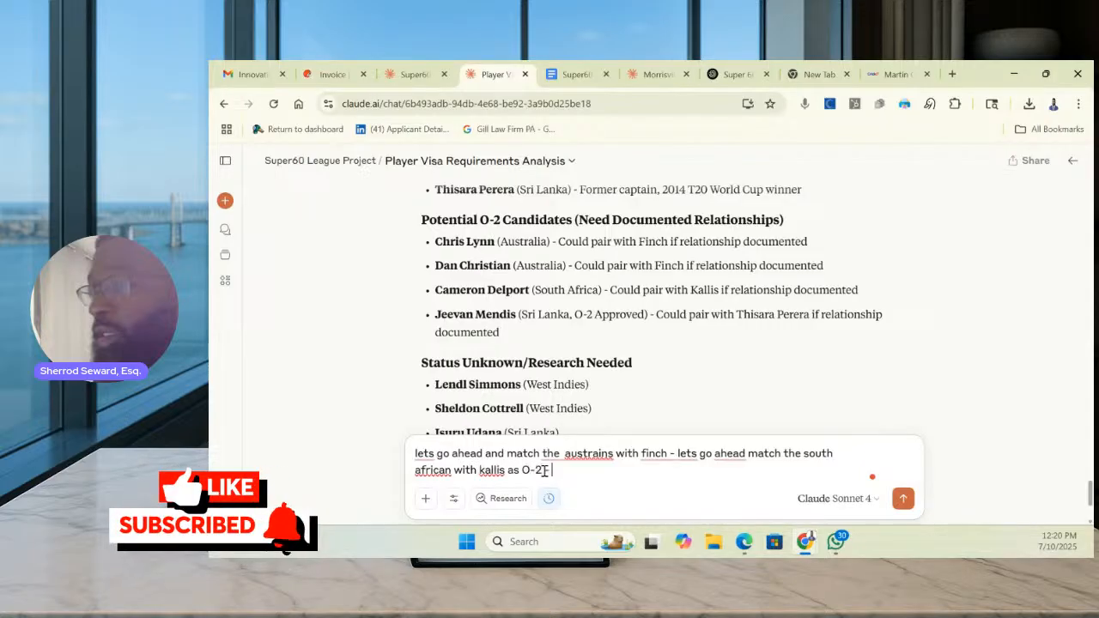
Add to the reply that Jeevan Mendis goes with Perera, and tell Claude to do this now with a new list
text( and)
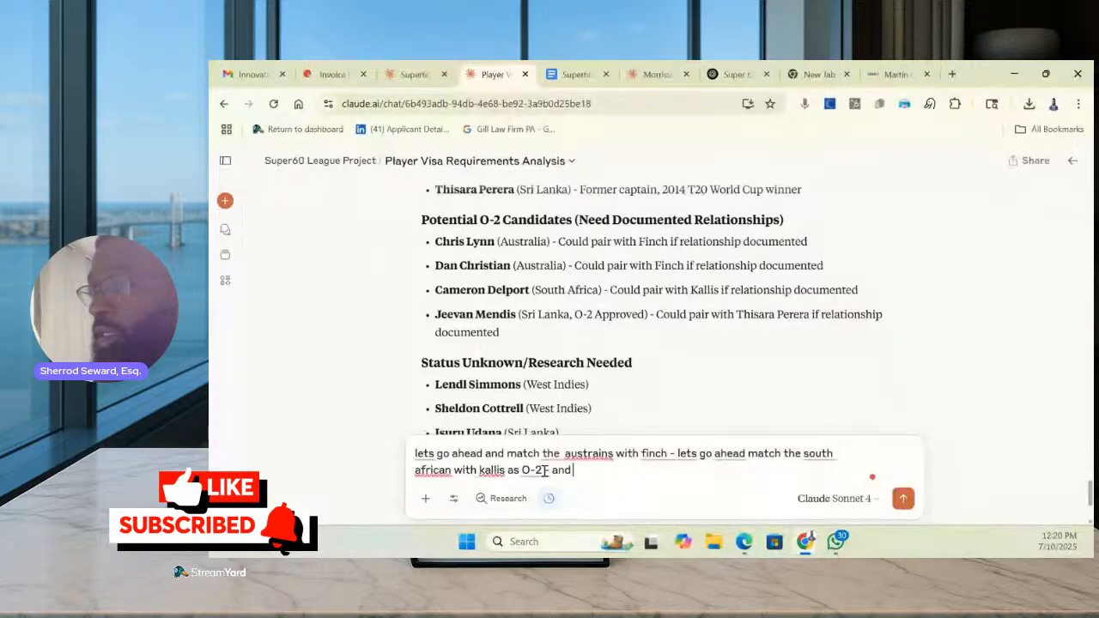
text( jeevan min)
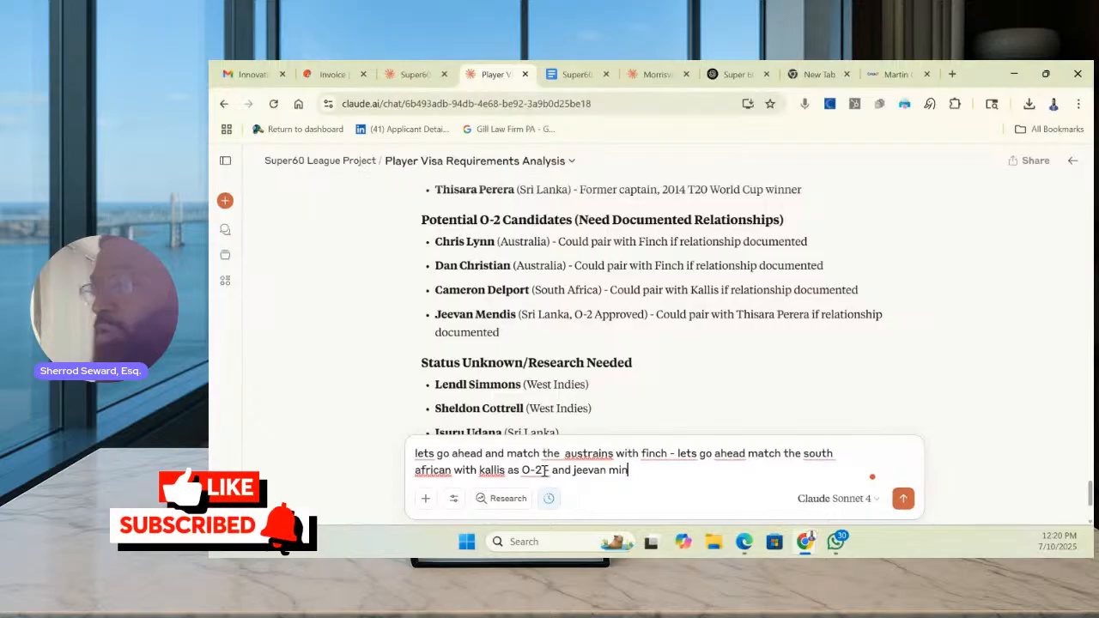
key(BackSpace)
key(BackSpace)
text(endis w)
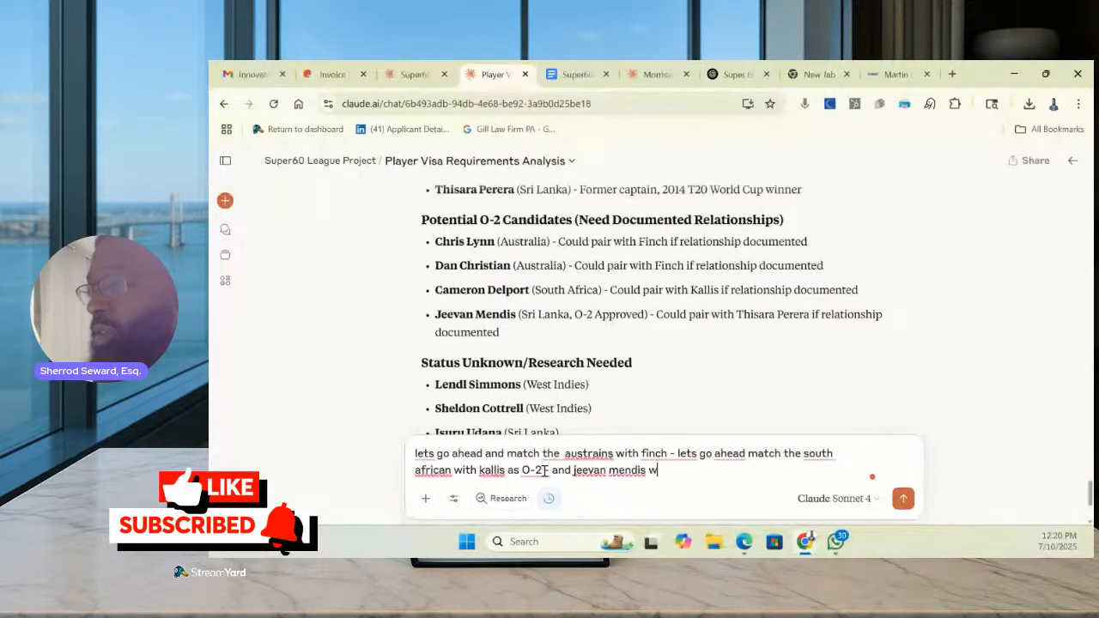
text(ith Perera - go )
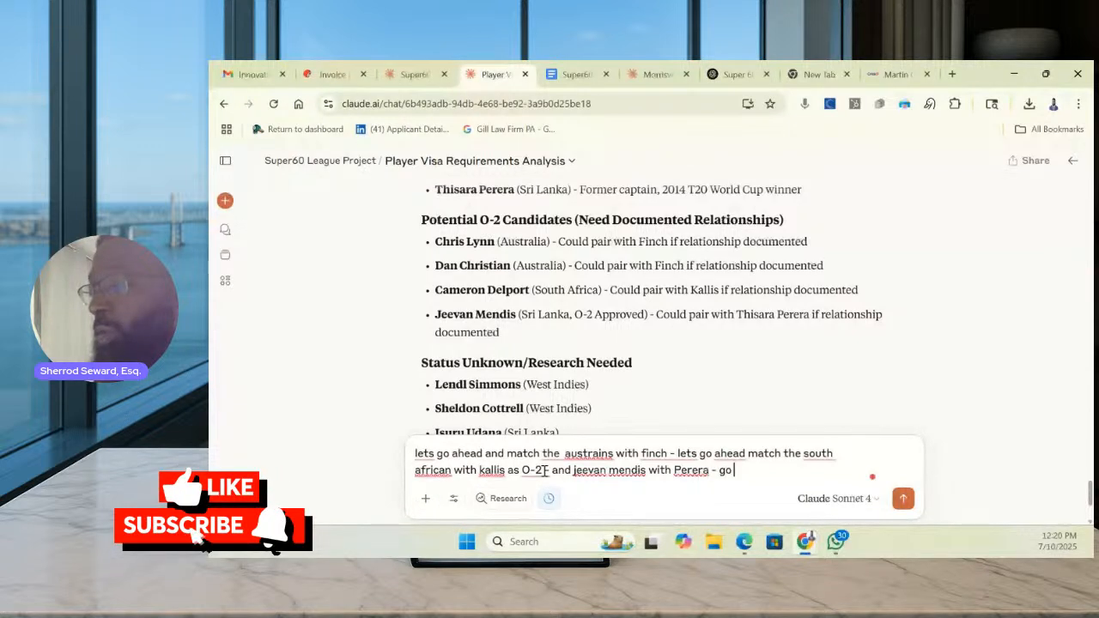
text(ahead and d)
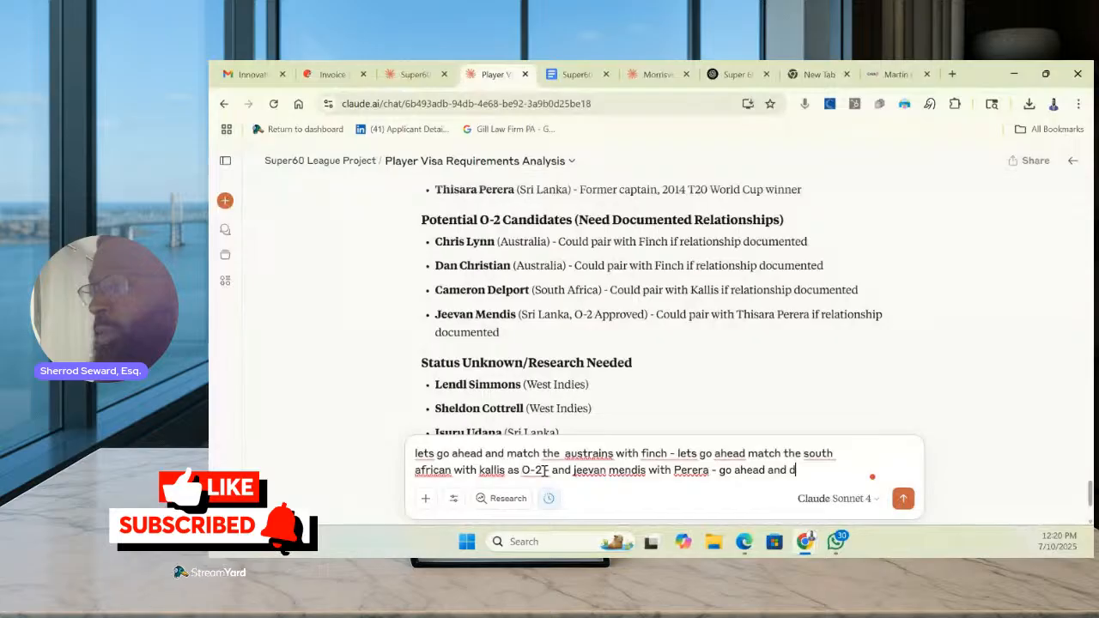
text(o this now)
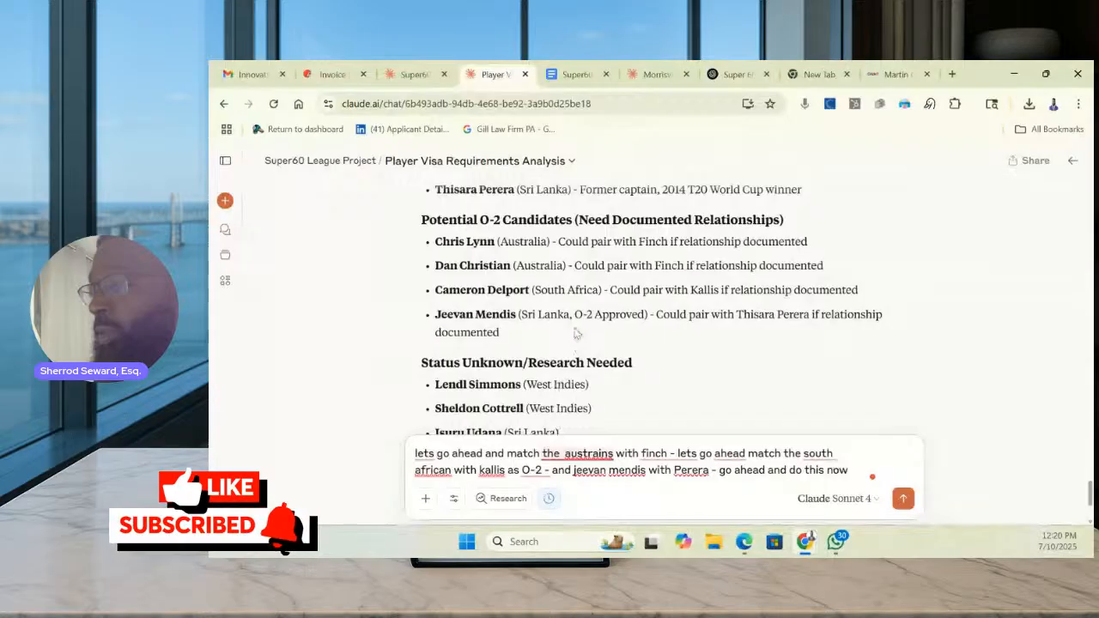
text(with a new list -)
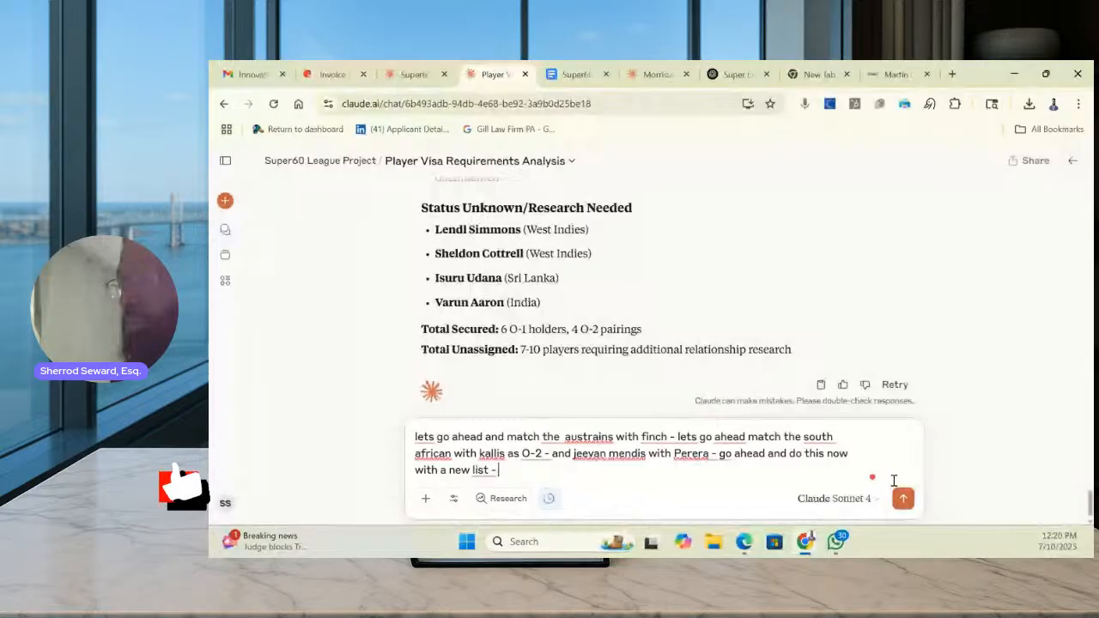
Add a new paragraph to the reply asking for a cost breakdown at 5000 for O-1 and 2500 for O-2
key(shift+Return)
key(shift+Return)
text(then do b)
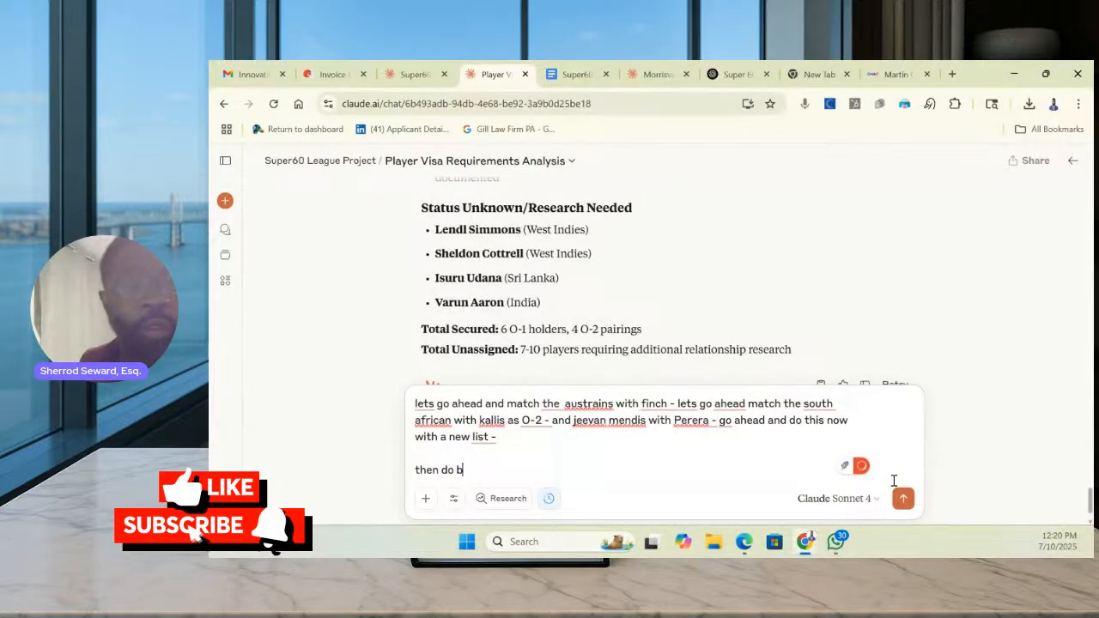
text(reakdown on cos)
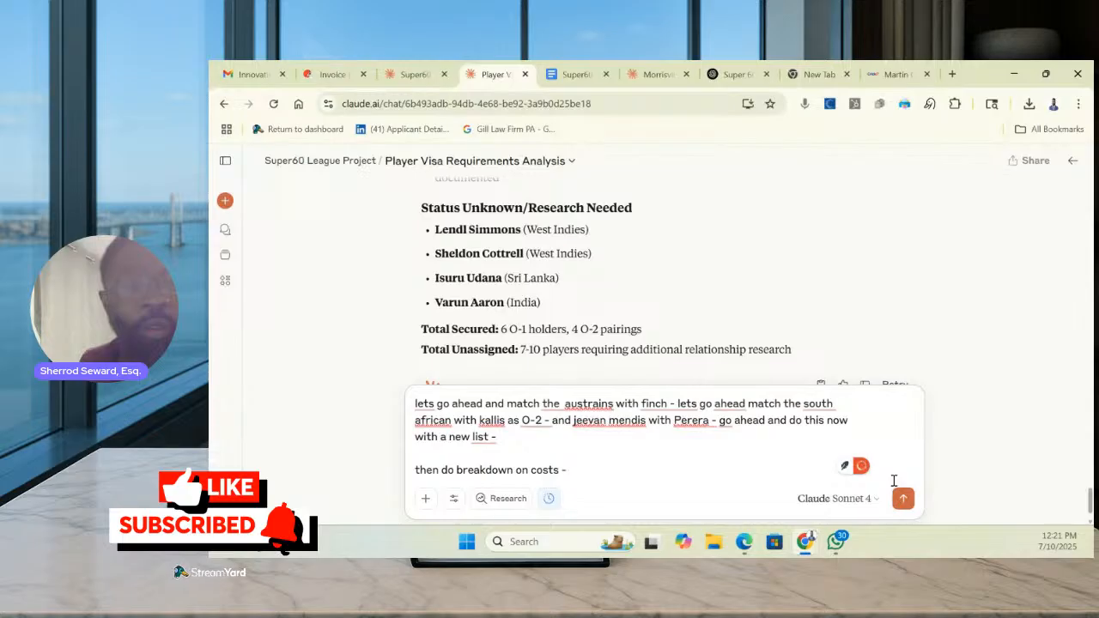
text(ts - )
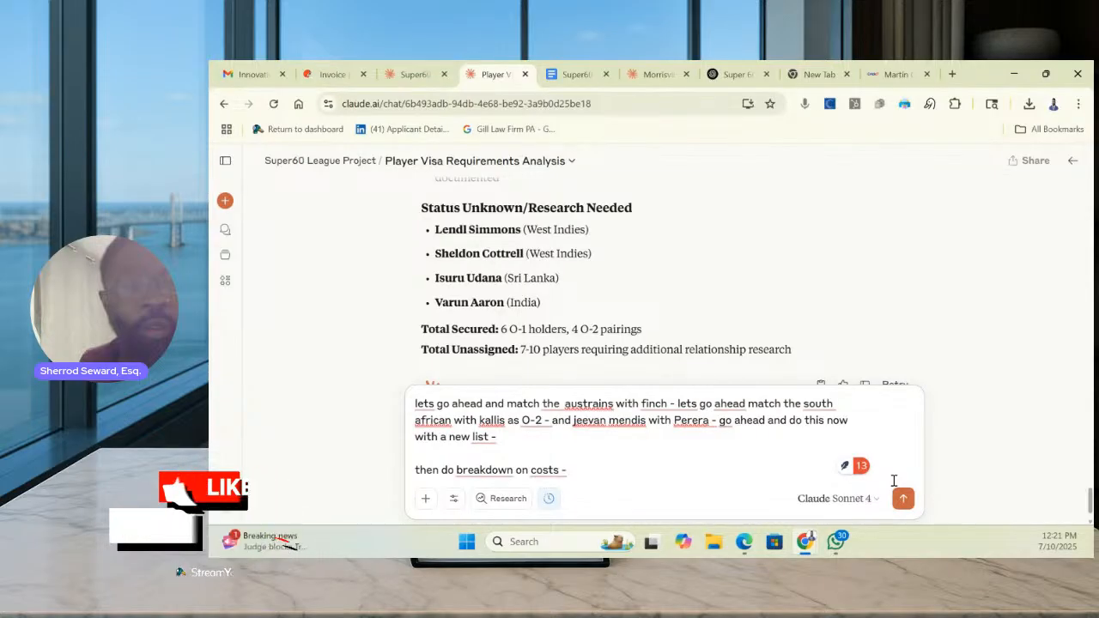
text(5000 for )
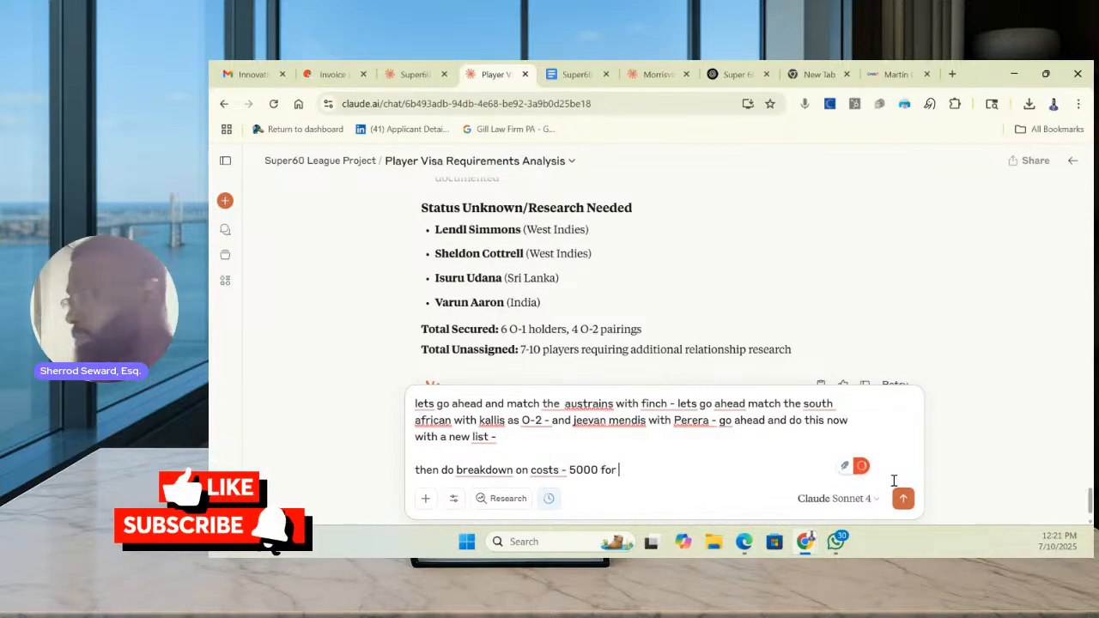
text(O-)
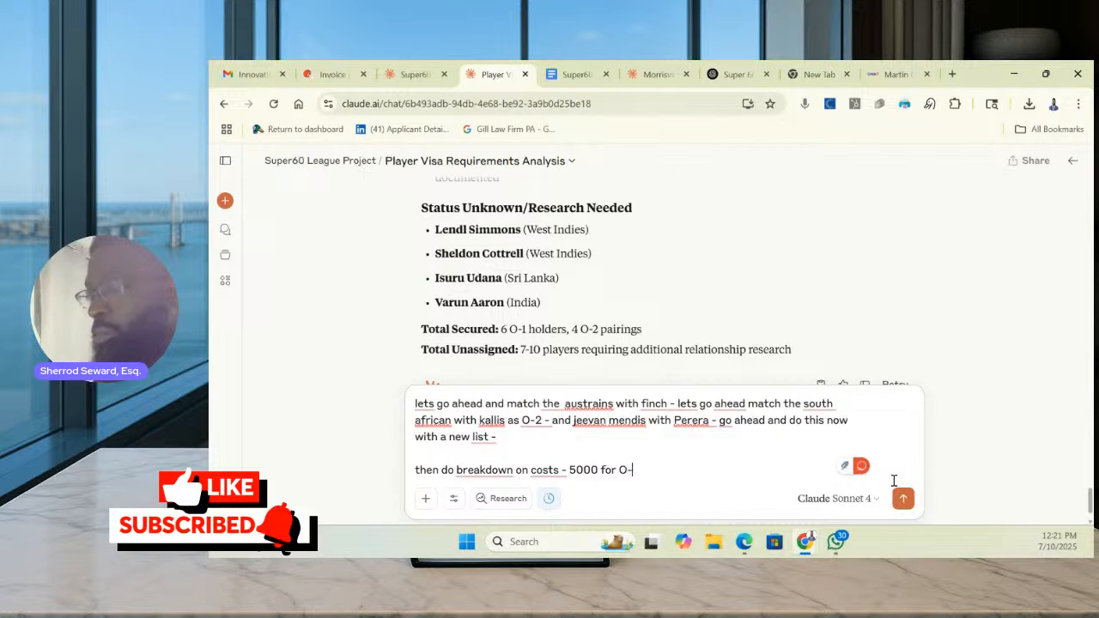
text(1 and )
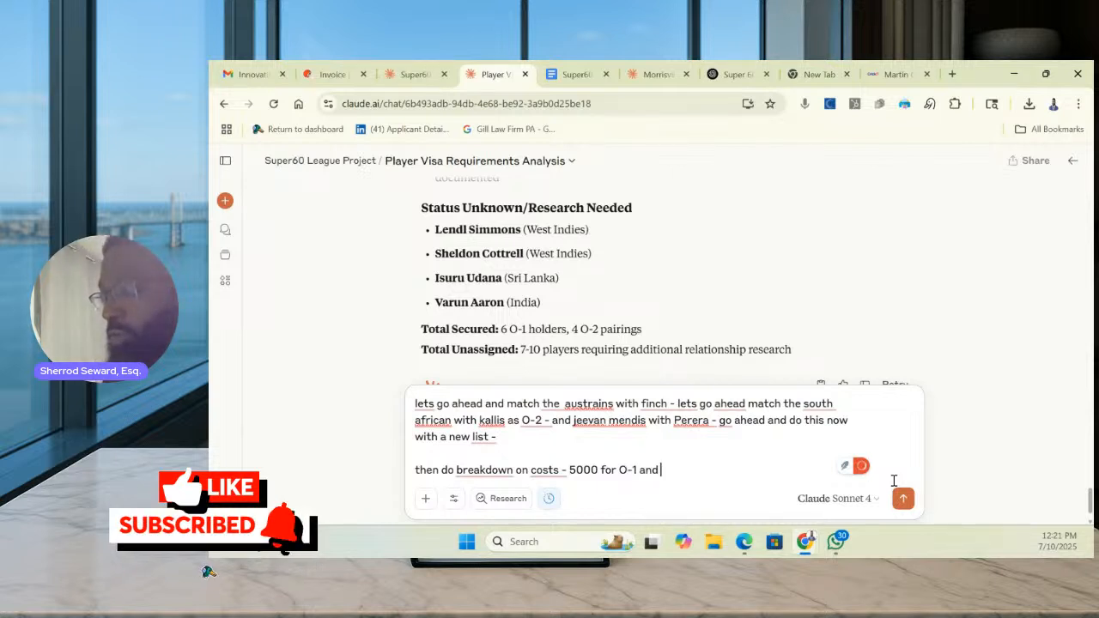
text(25)
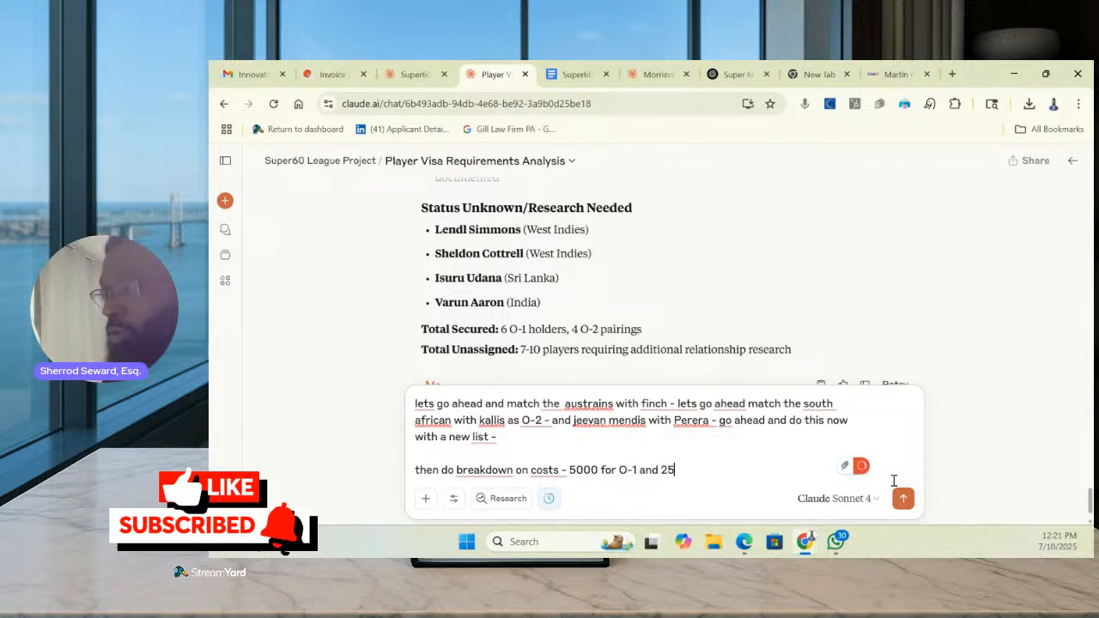
text(00 for O-2 -)
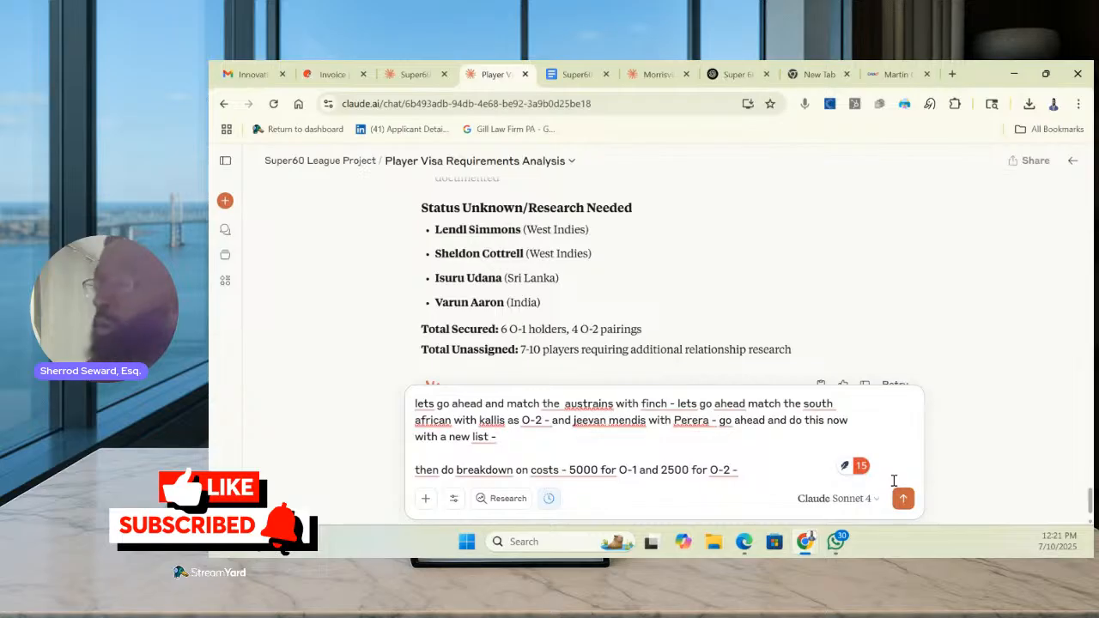
Add to the reply that the total should be reflected without the outstanding people, leaving the remaining people for now
text(so teoal is reflected one with out t)
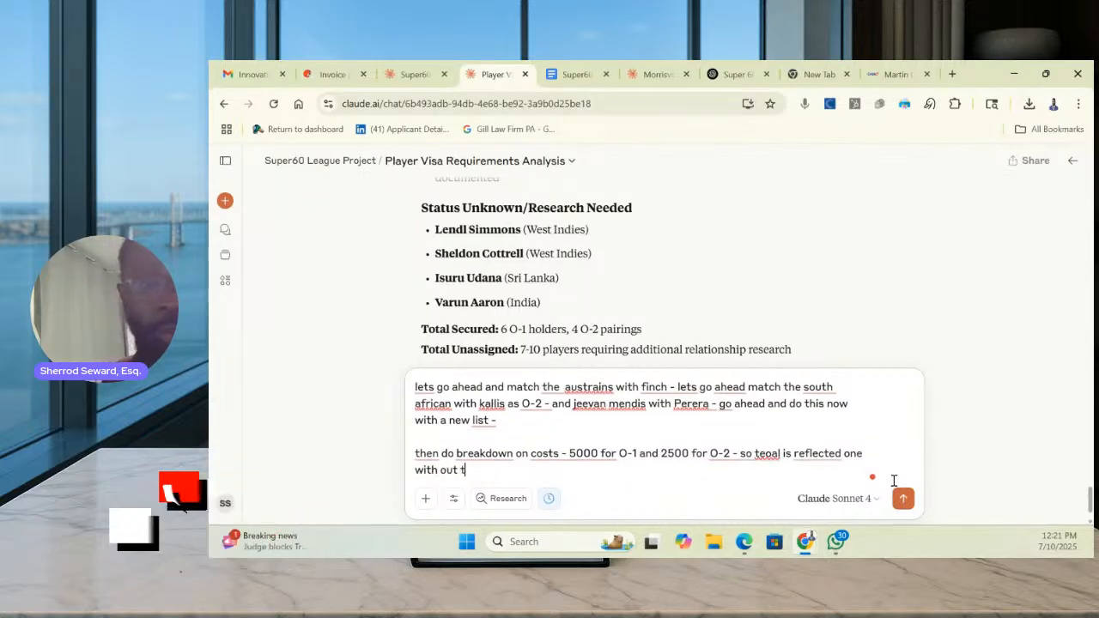
text(he oustanding p)
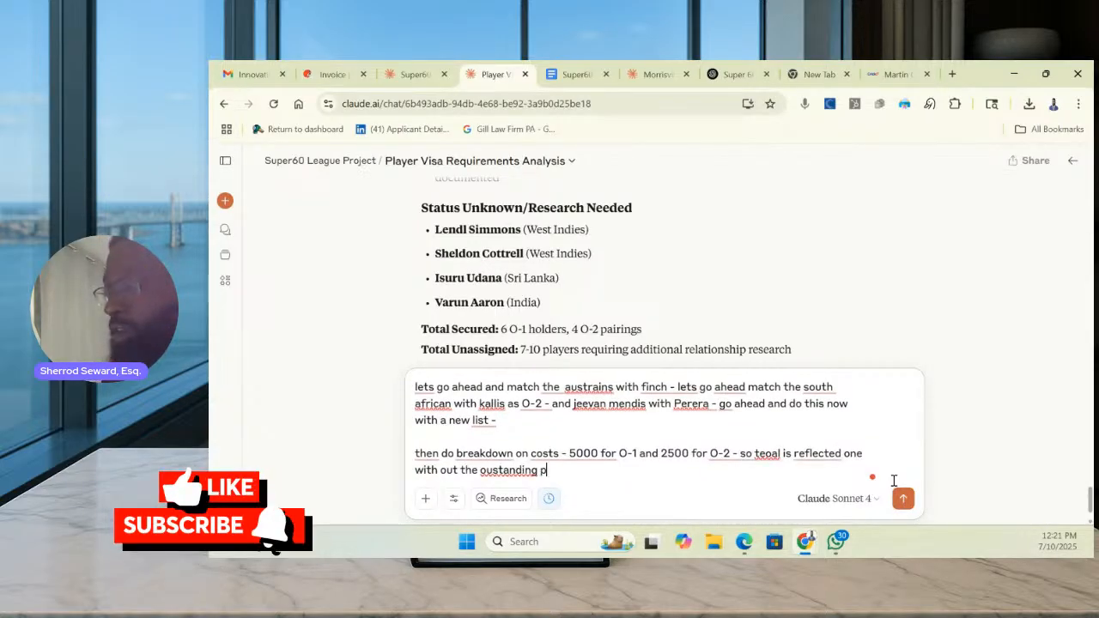
text(eople - )
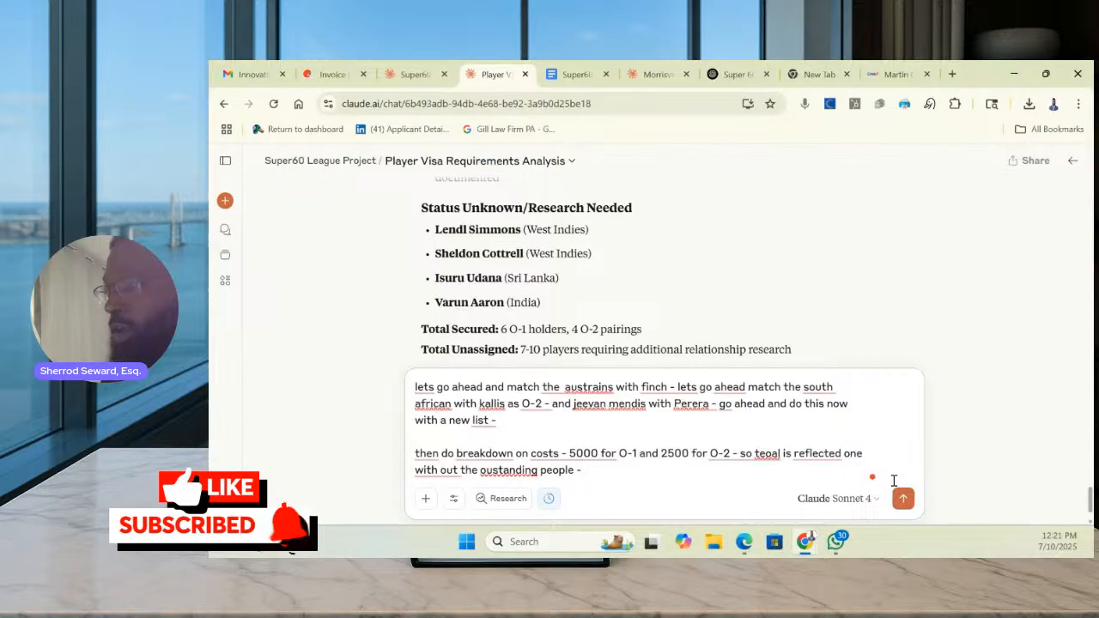
text(and then will lea)
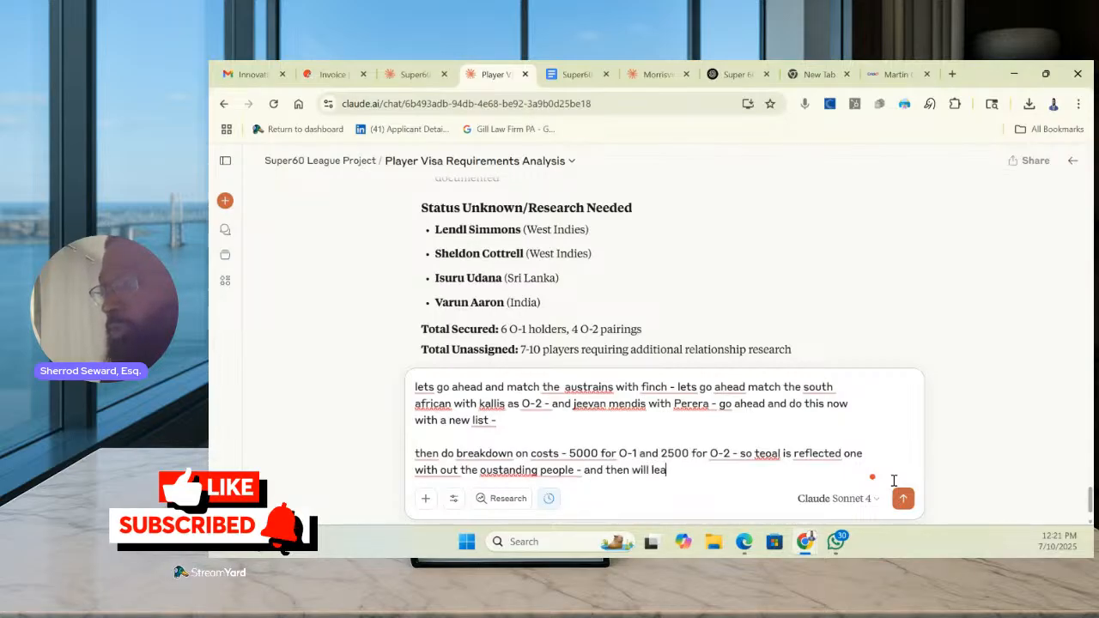
text(ve for )
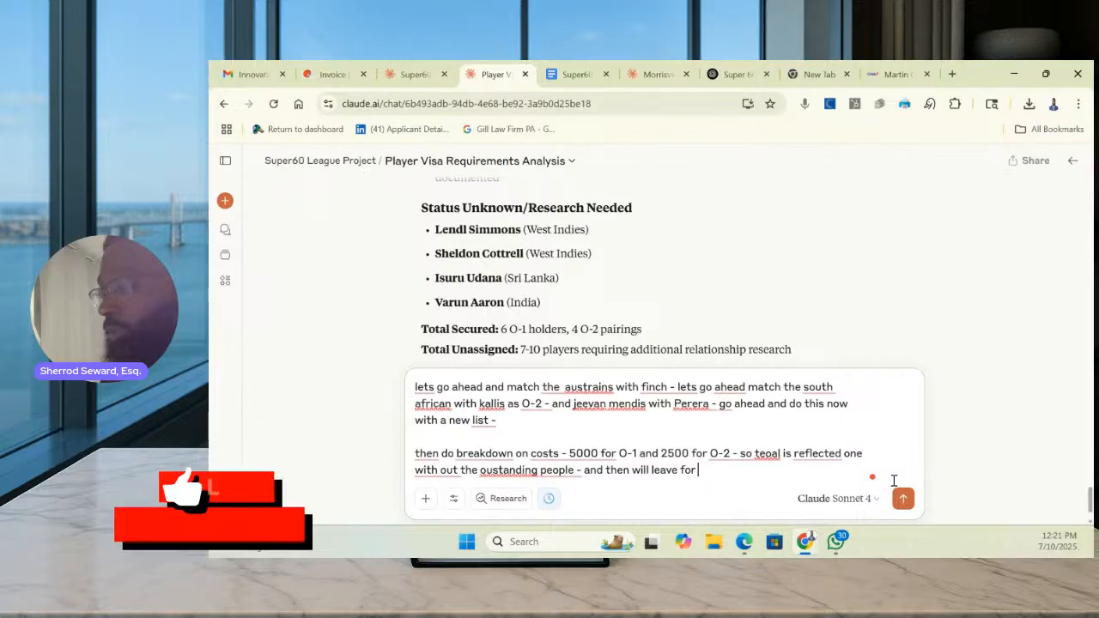
text(now with the peop)
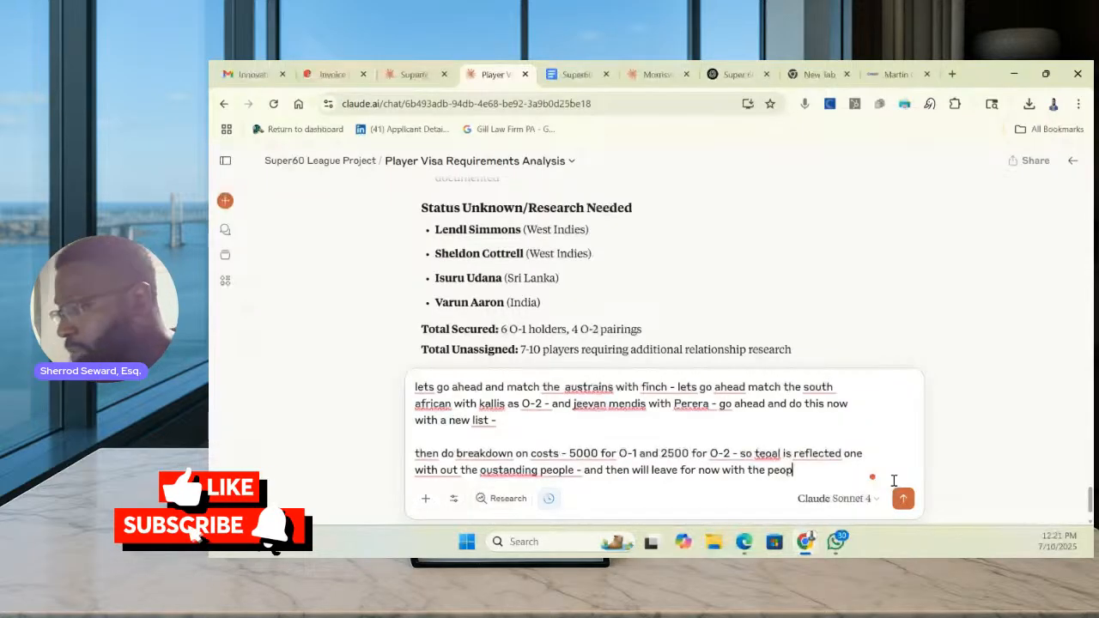
text(le left -  a)
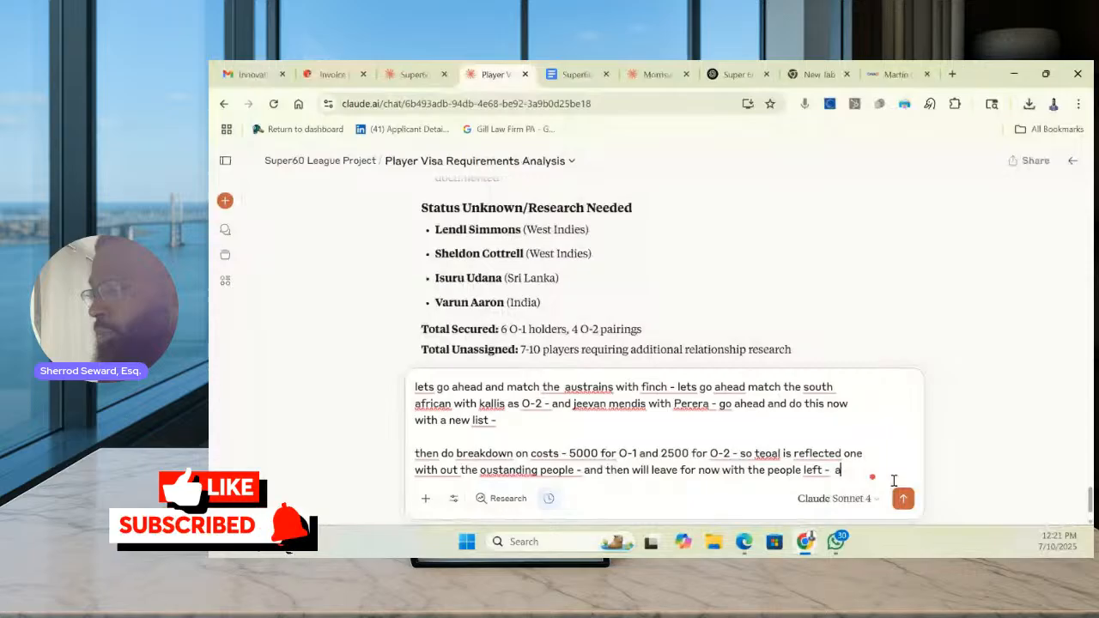
Ask Claude to add another O-2 pairing under Finch for the team owner, request the report now, and send the message
text(lso for the)
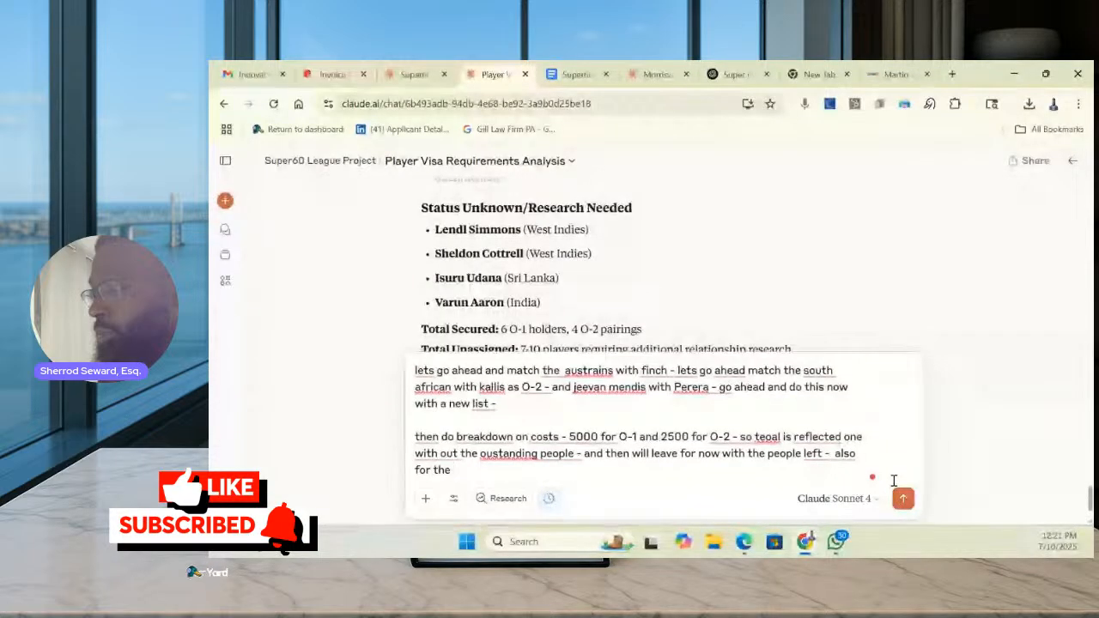
text( Finh)
key(BackSpace)
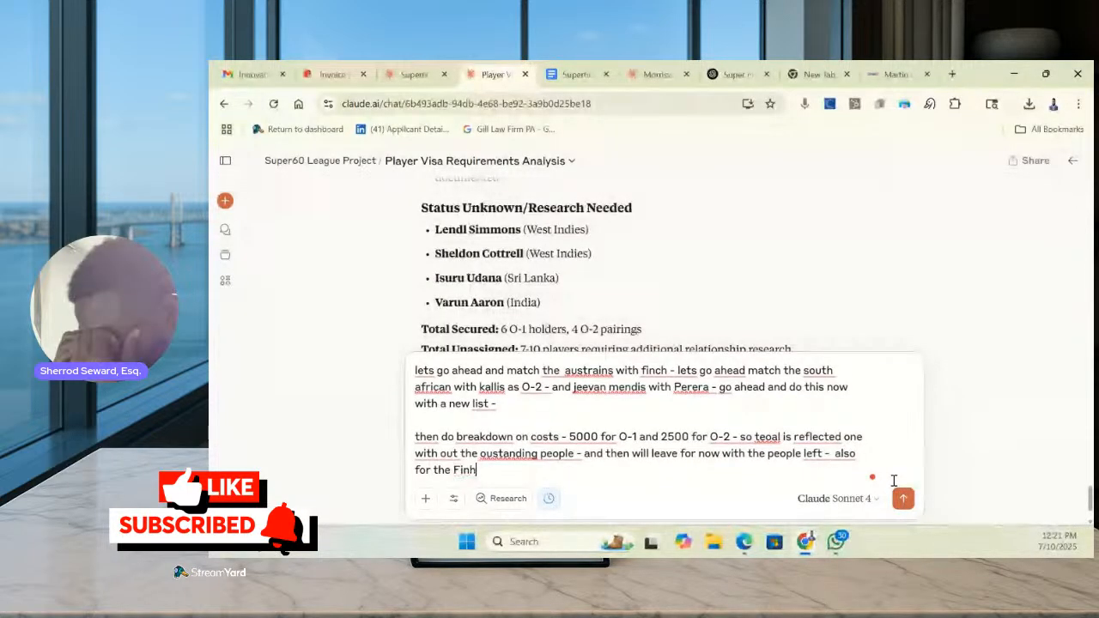
text(ch - ad a)
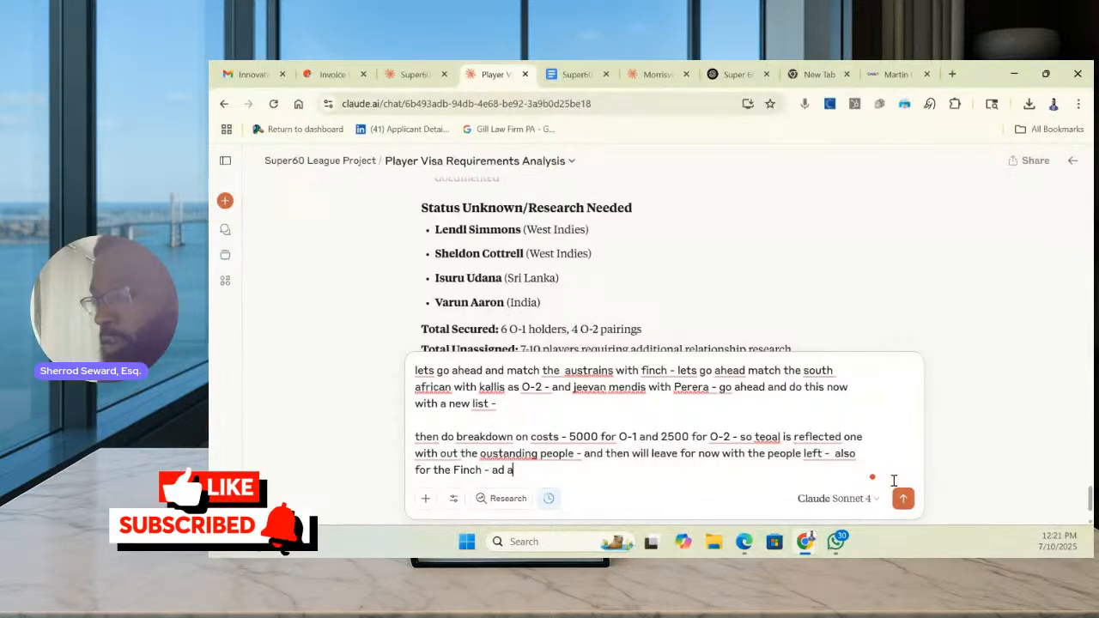
text(nother O-2 pairing for )
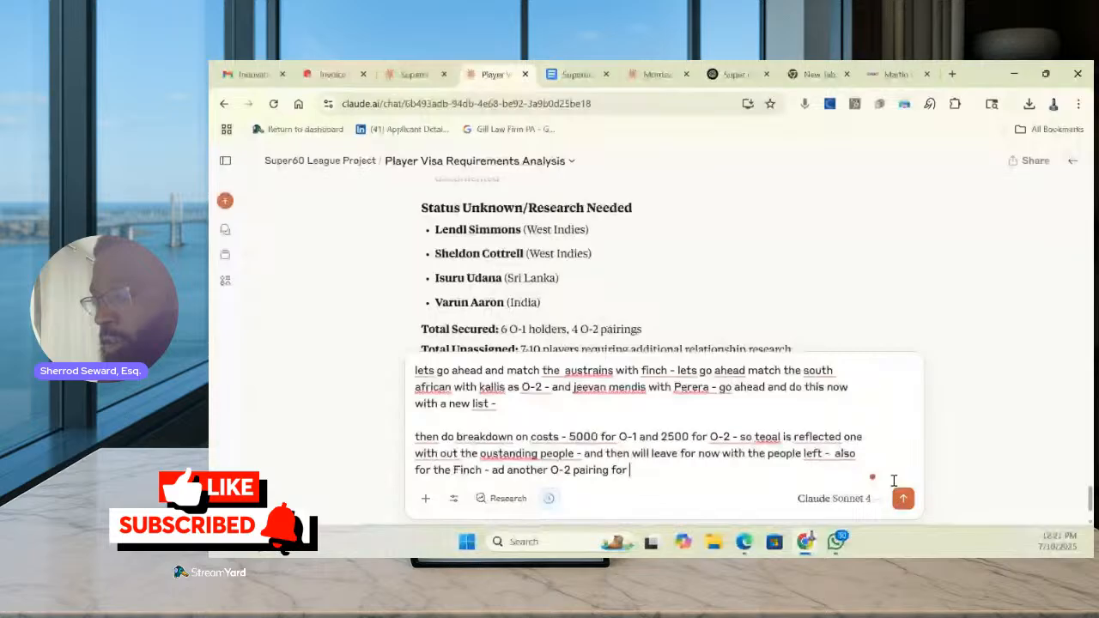
text(team ow)
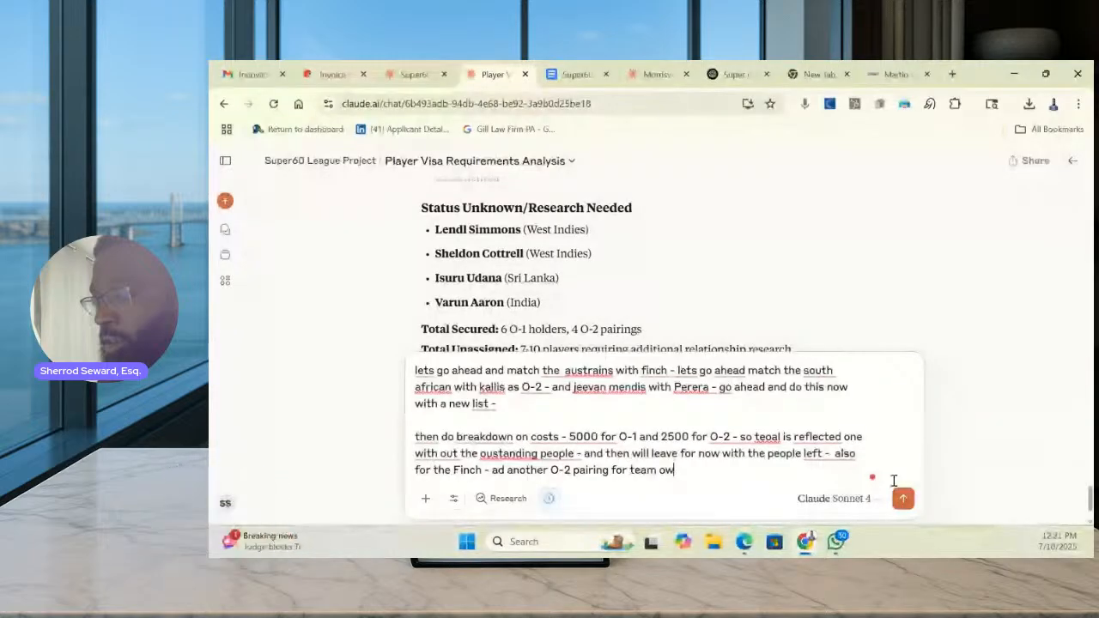
text(ner - do this nw)
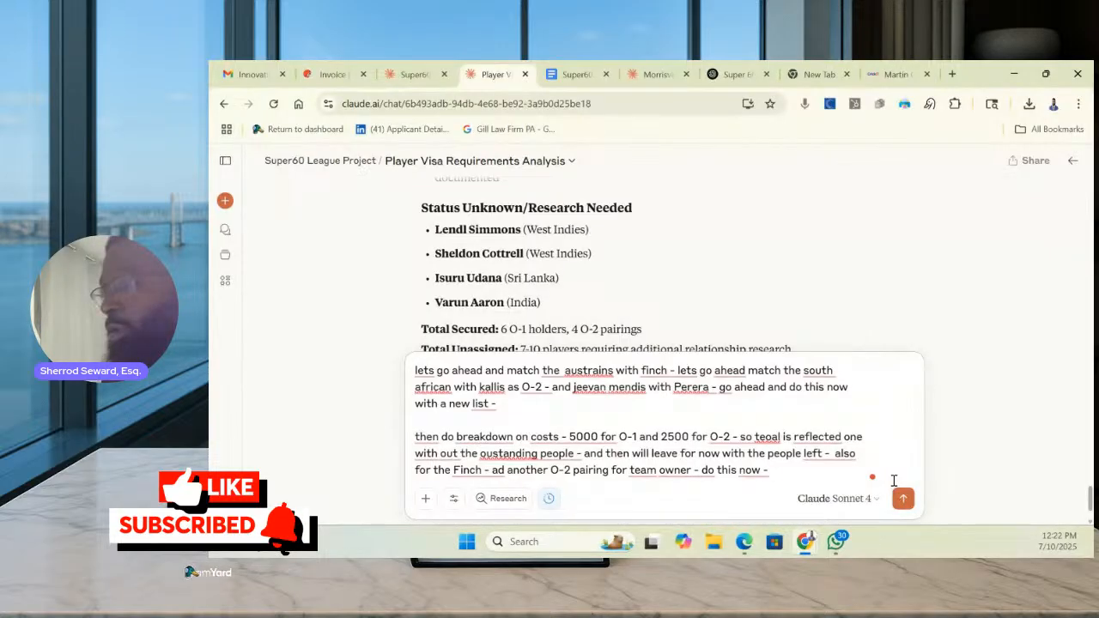
text(make the)
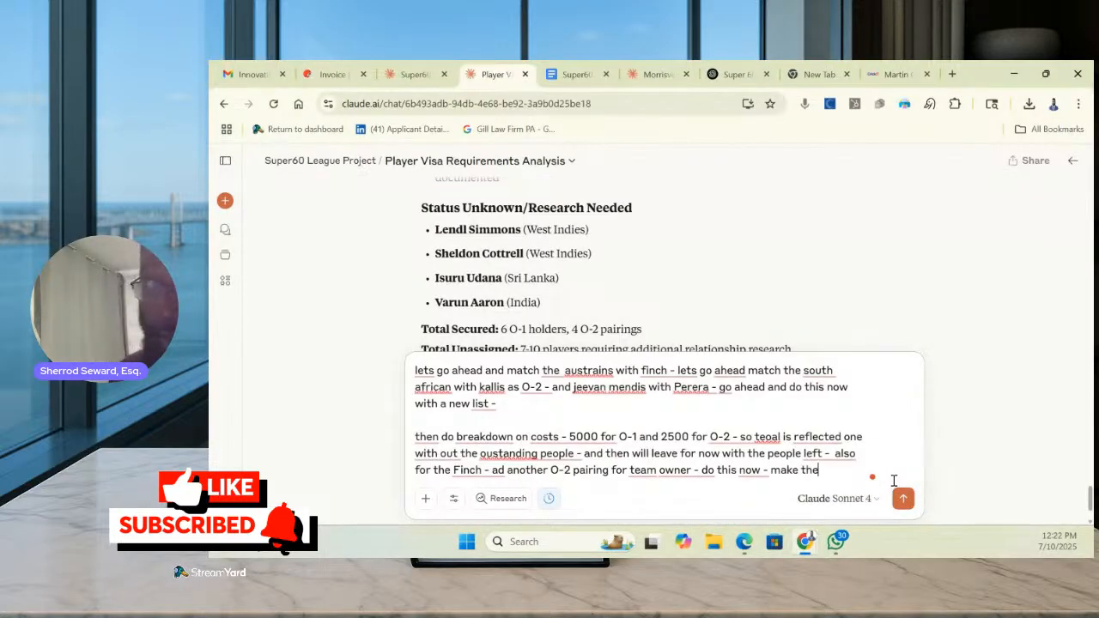
text( resport)
key(Return)
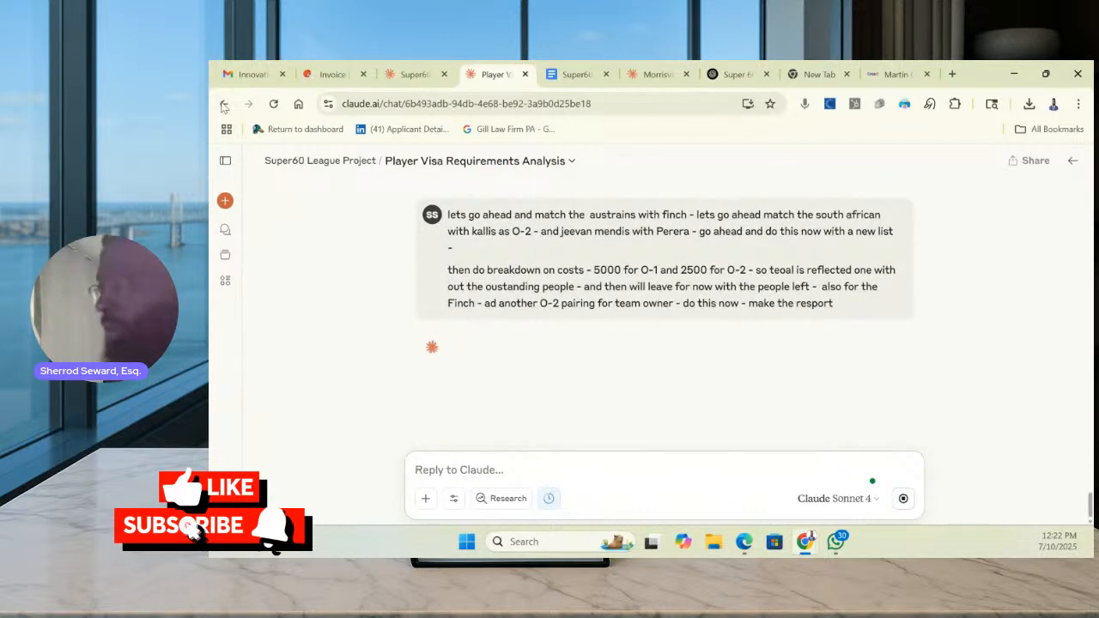
click(245, 74)
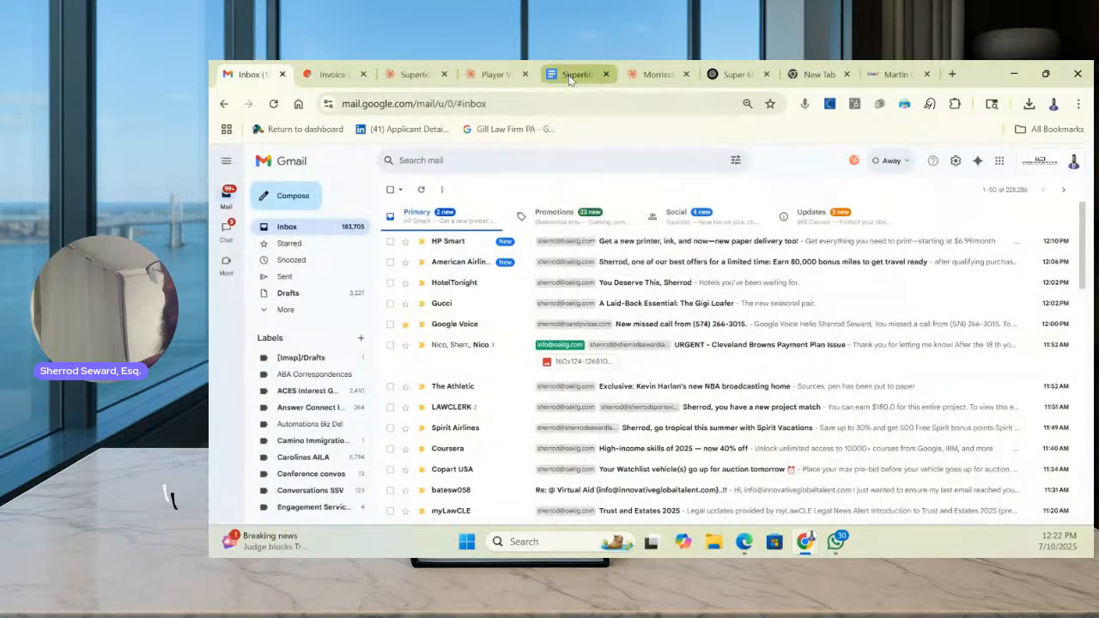
click(493, 74)
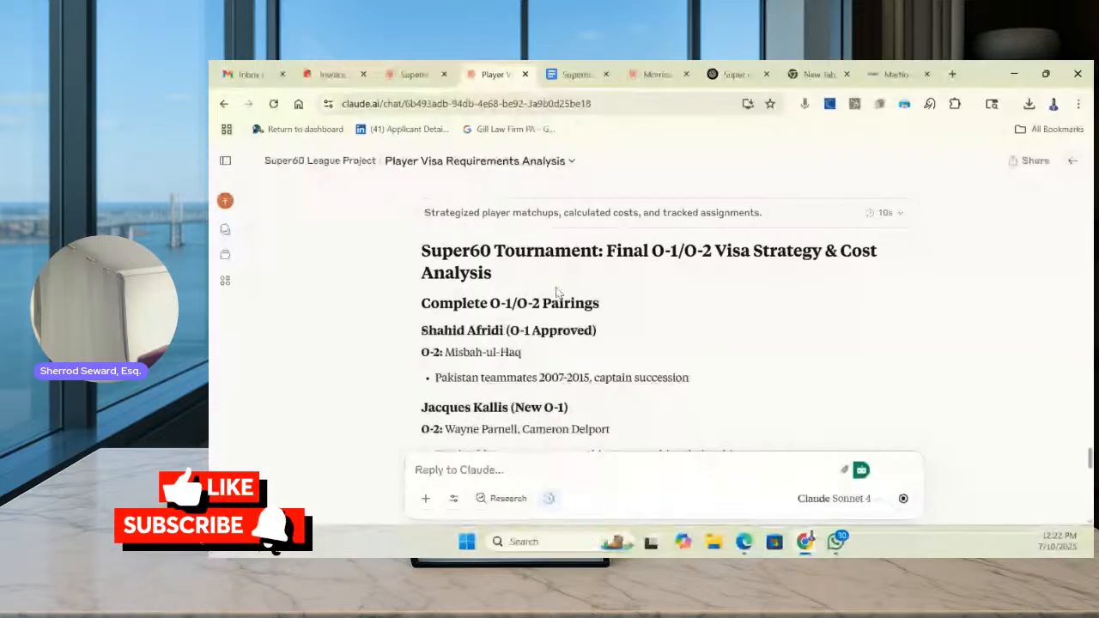
Review the new report's O-1/O-2 pairings, cost breakdown, visa status summary and remaining unassigned players
scroll(541, 283, down, 3)
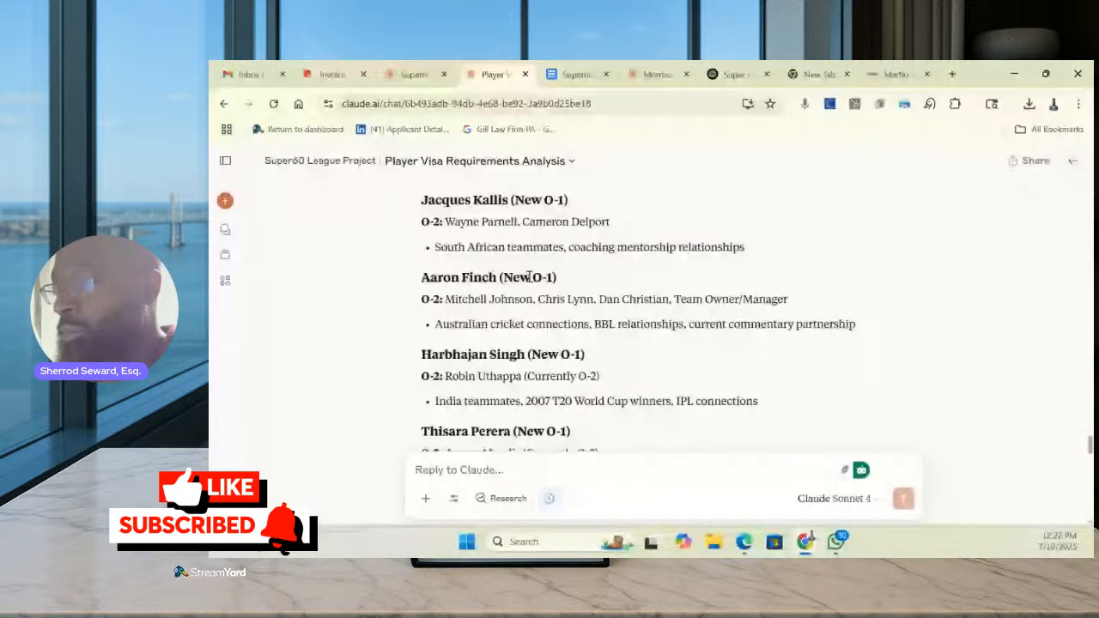
scroll(529, 276, down, 5)
scroll(527, 281, up, 2)
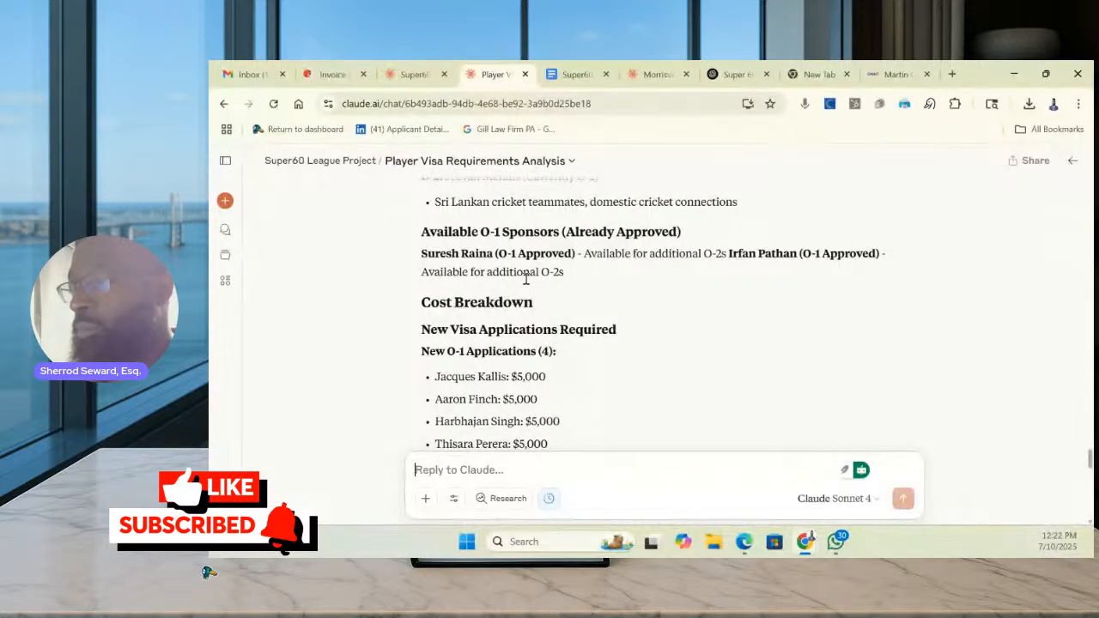
scroll(526, 279, down, 3)
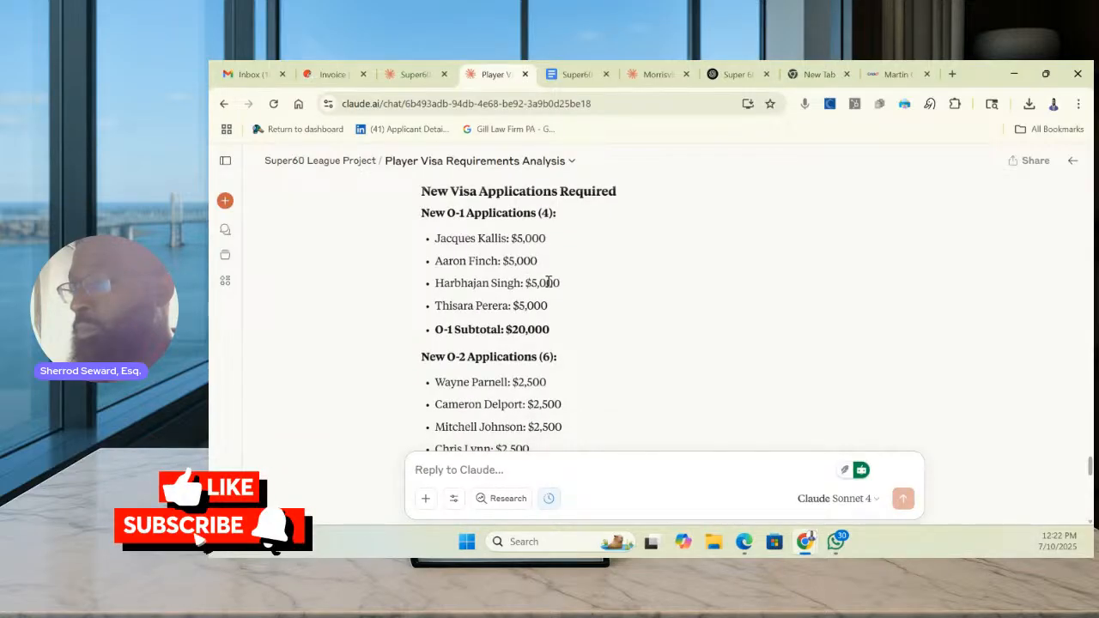
scroll(575, 292, down, 1)
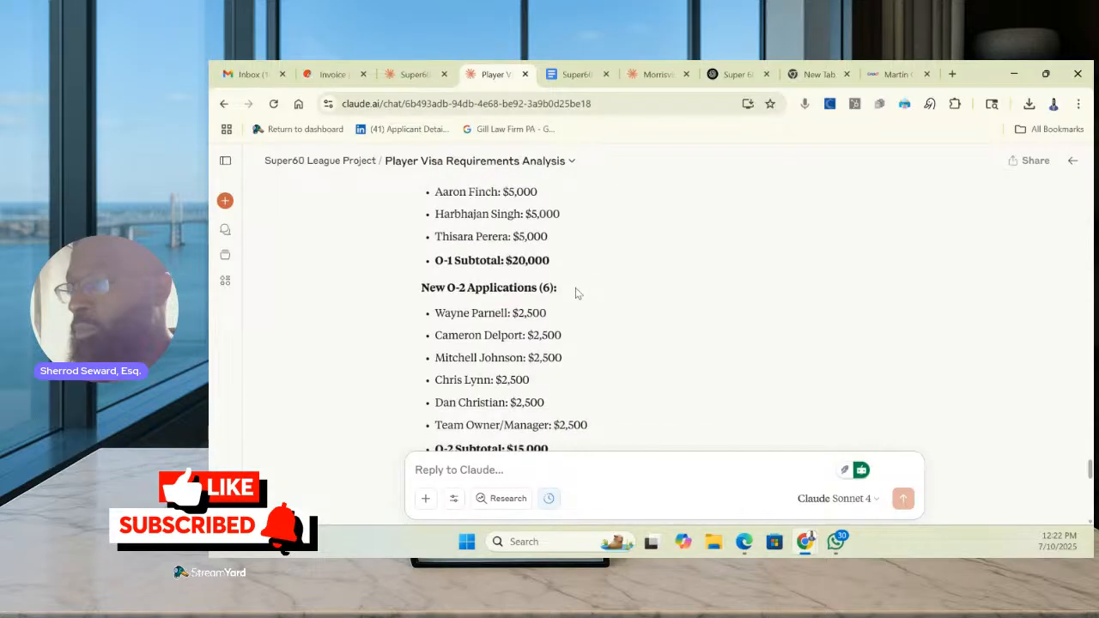
scroll(575, 292, down, 3)
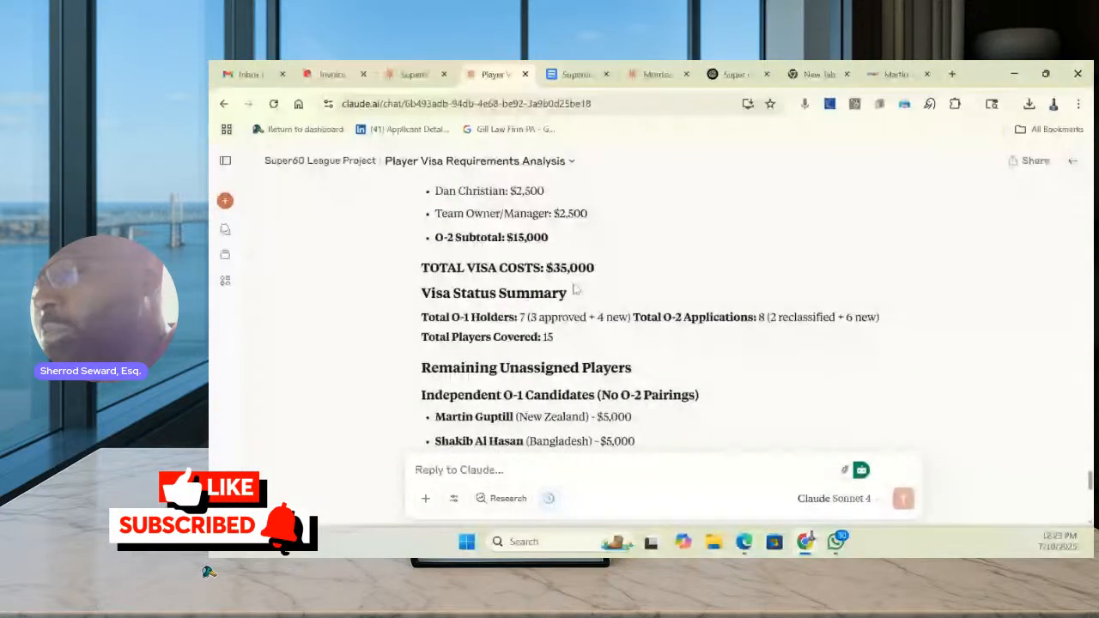
scroll(573, 289, down, 3)
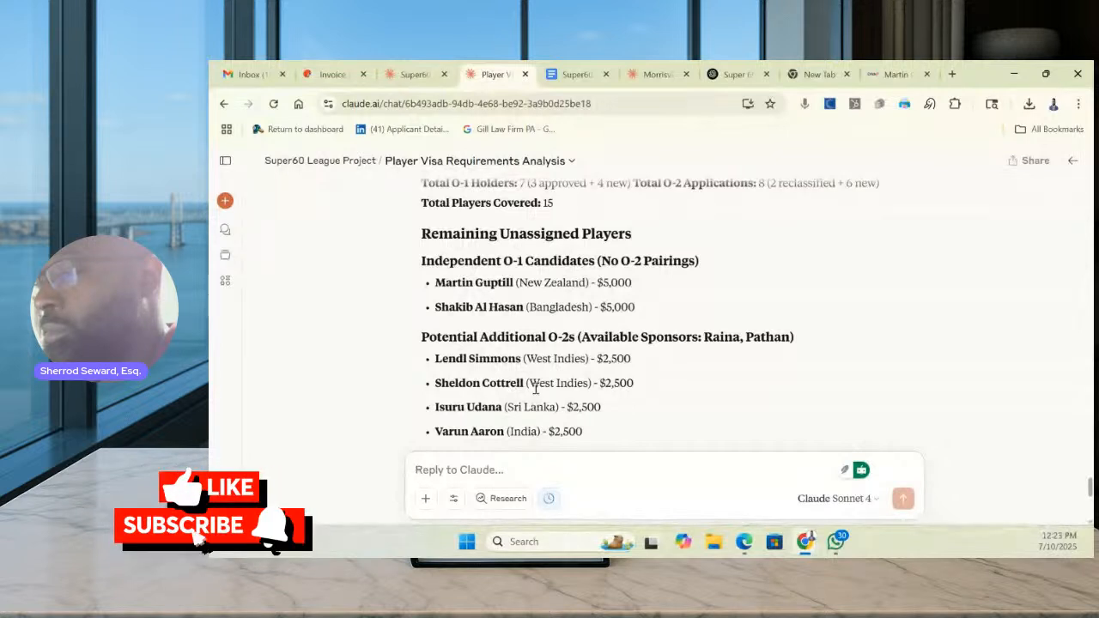
scroll(535, 389, down, 2)
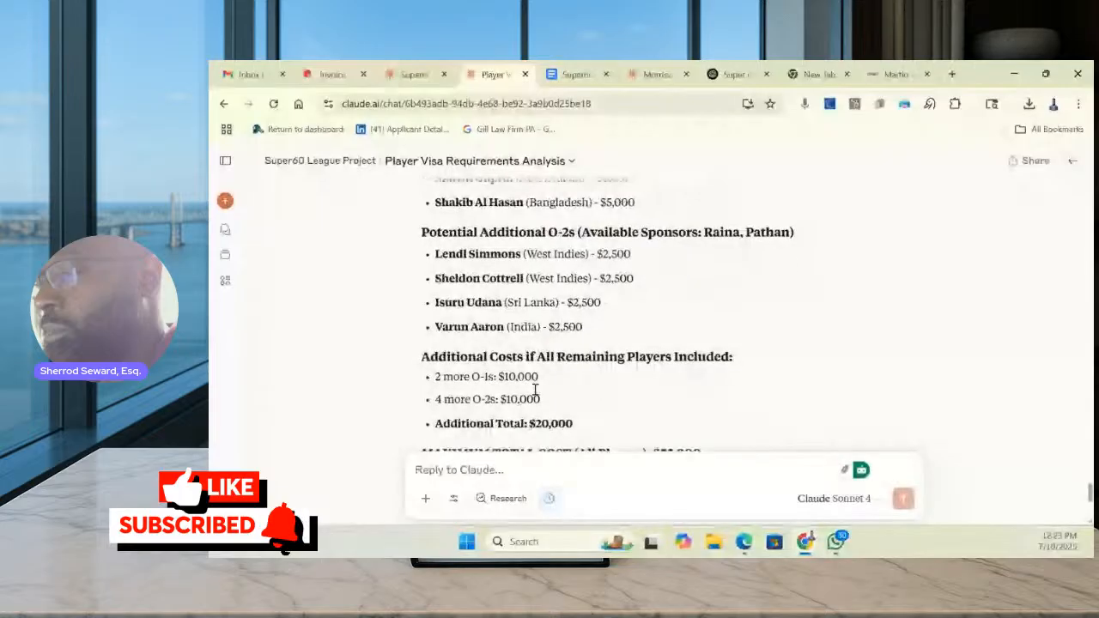
scroll(534, 389, up, 3)
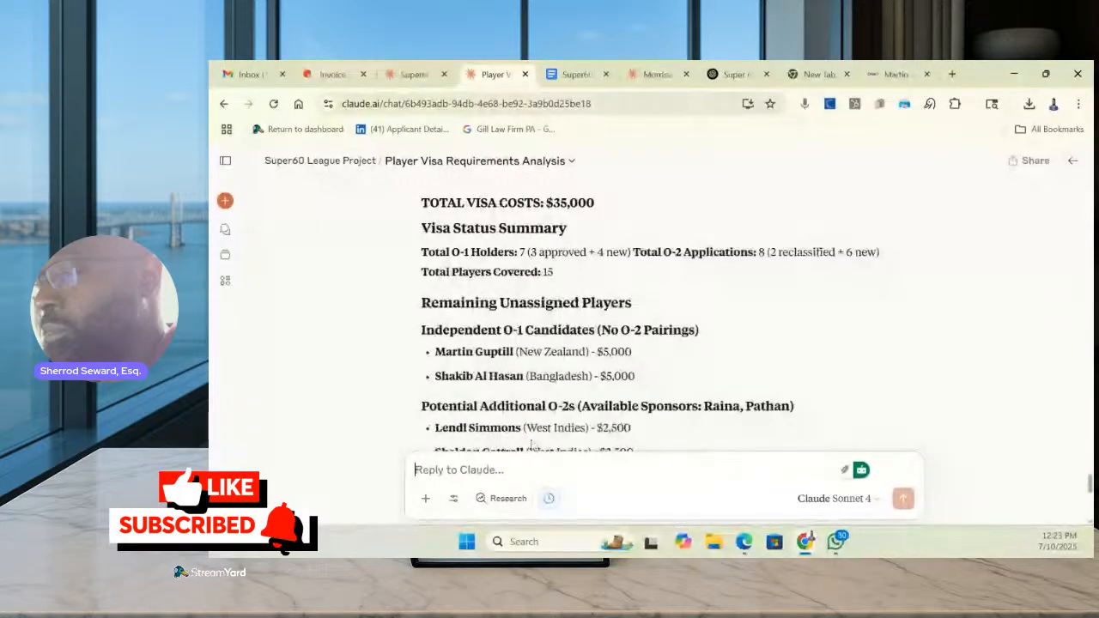
scroll(541, 442, down, 2)
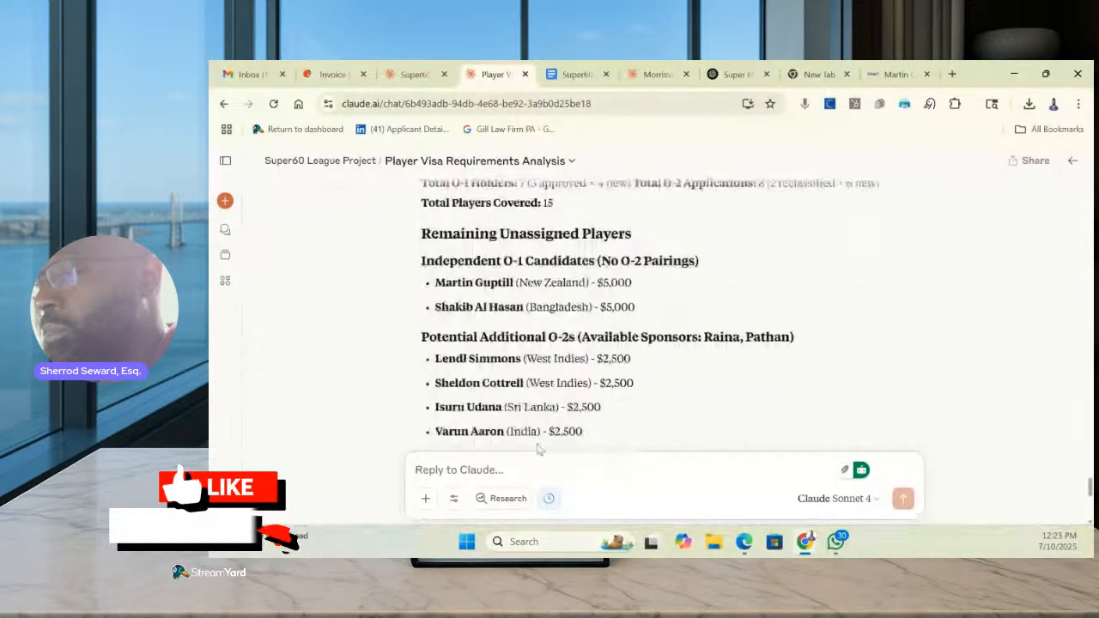
Draft a reply telling Claude the independent O-1s are ready to go as far as costs, so set them aside
text(t)
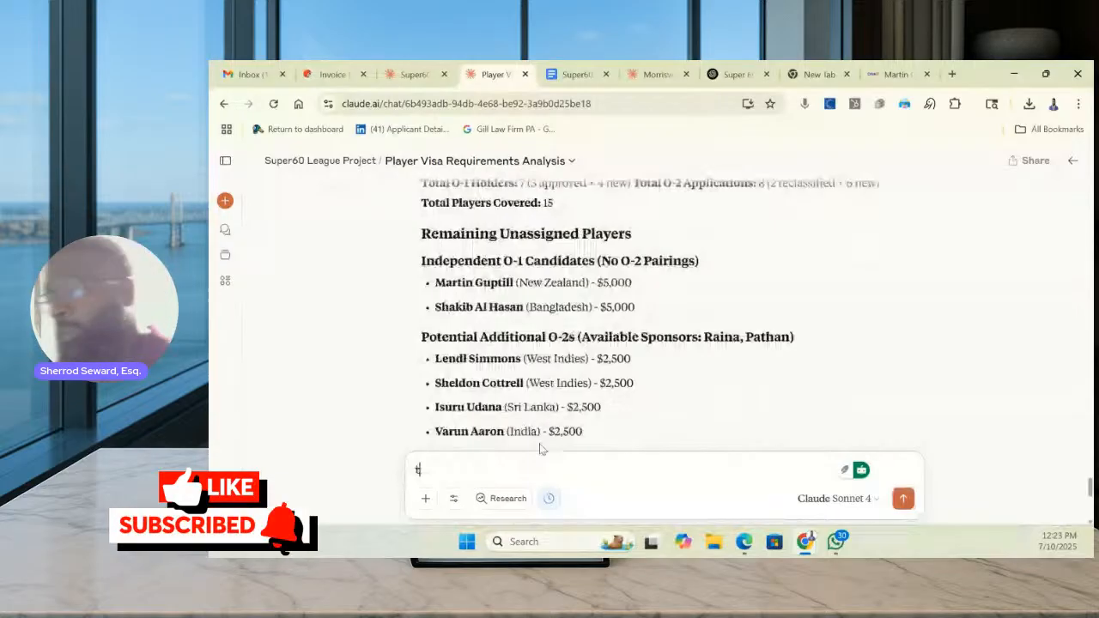
text(he indenpednded O)
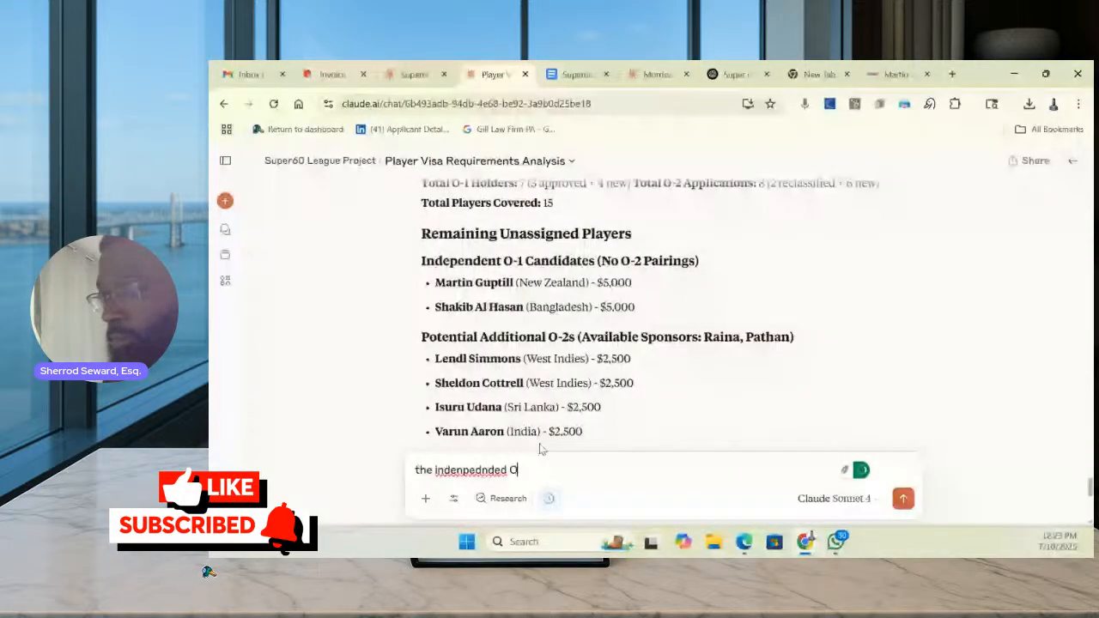
text(-1s are )
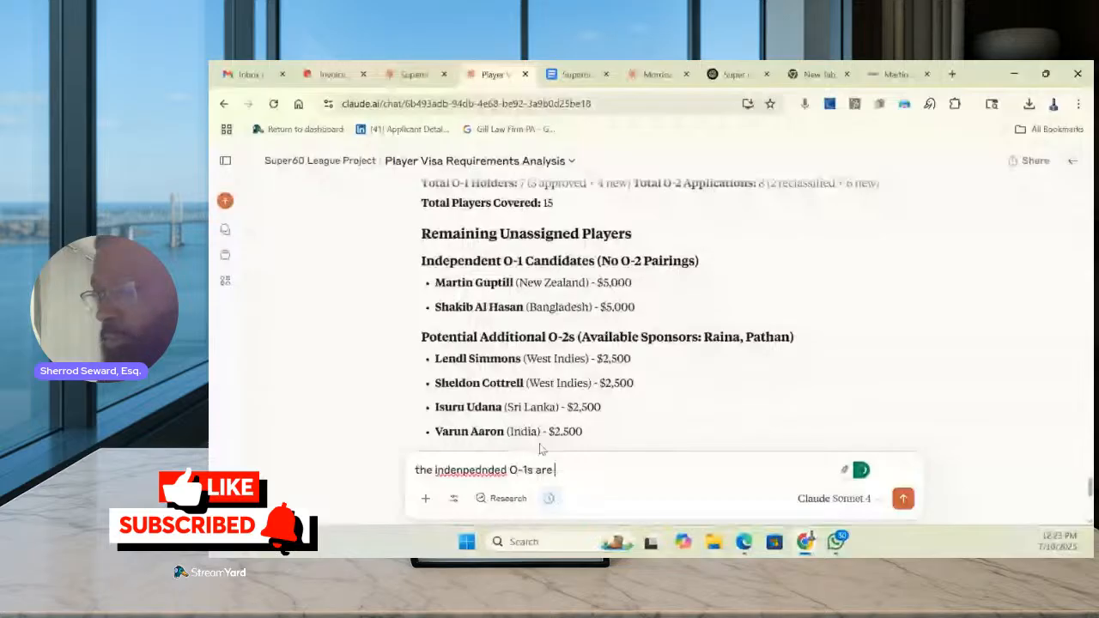
text(ready to go as)
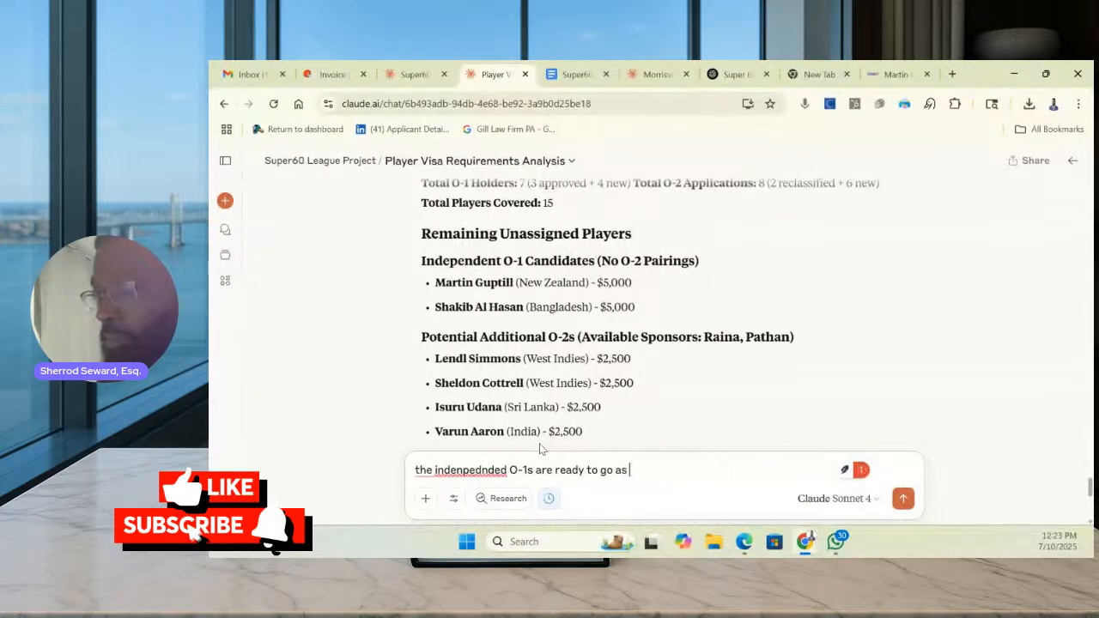
text( far as costs so set them a)
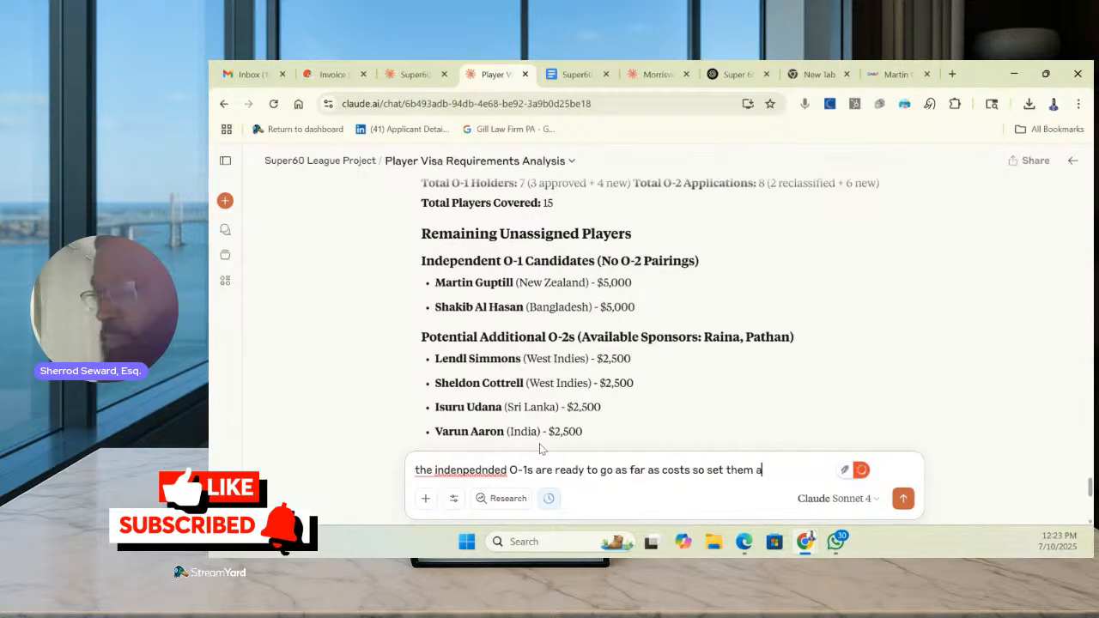
text(ssig)
key(BackSpace)
key(BackSpace)
text(de -)
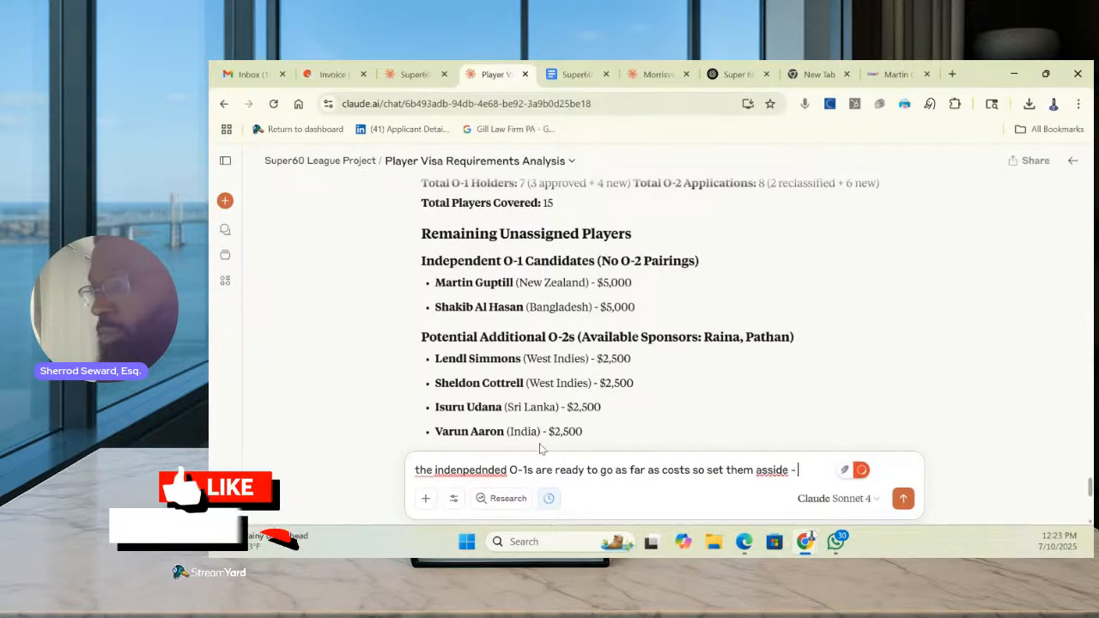
Ask Claude to redo the report and make sure of compliance with the previous instructions in this chat, and send the message
scroll(571, 436, down, 1)
scroll(575, 434, down, 2)
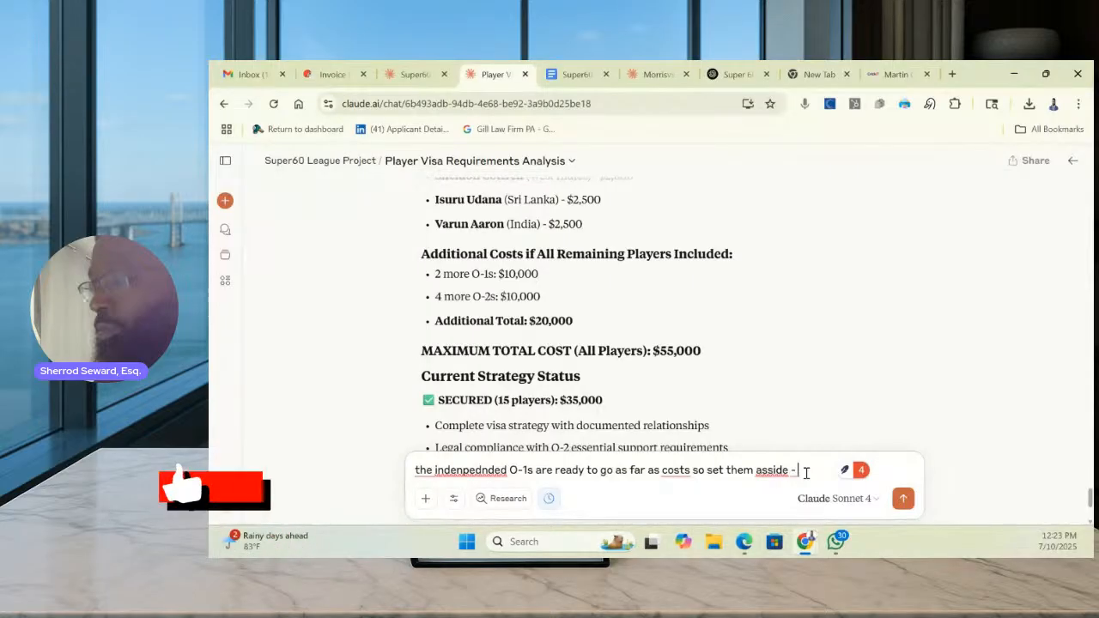
scroll(800, 462, down, 1)
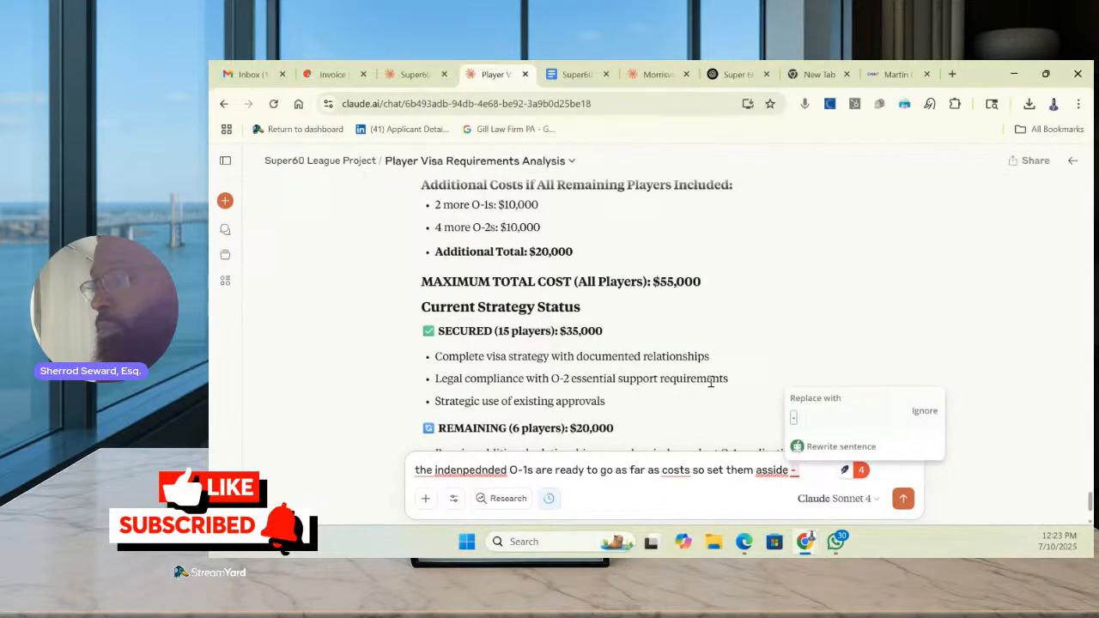
scroll(711, 382, down, 1)
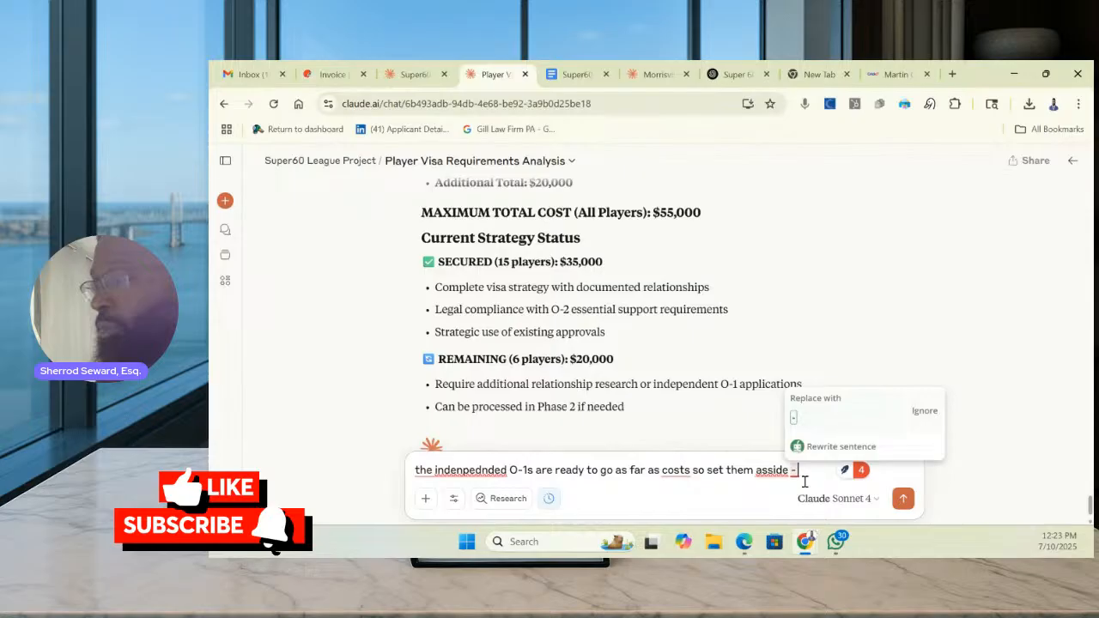
text(redo this and make sure c)
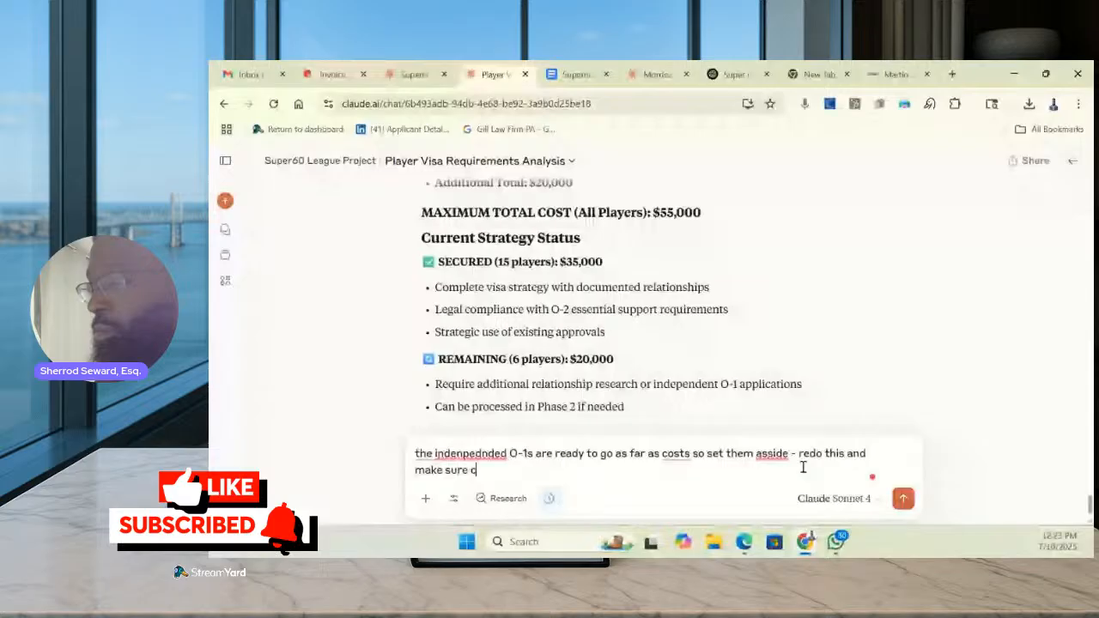
text(ompliance with the previous instrucions in this c)
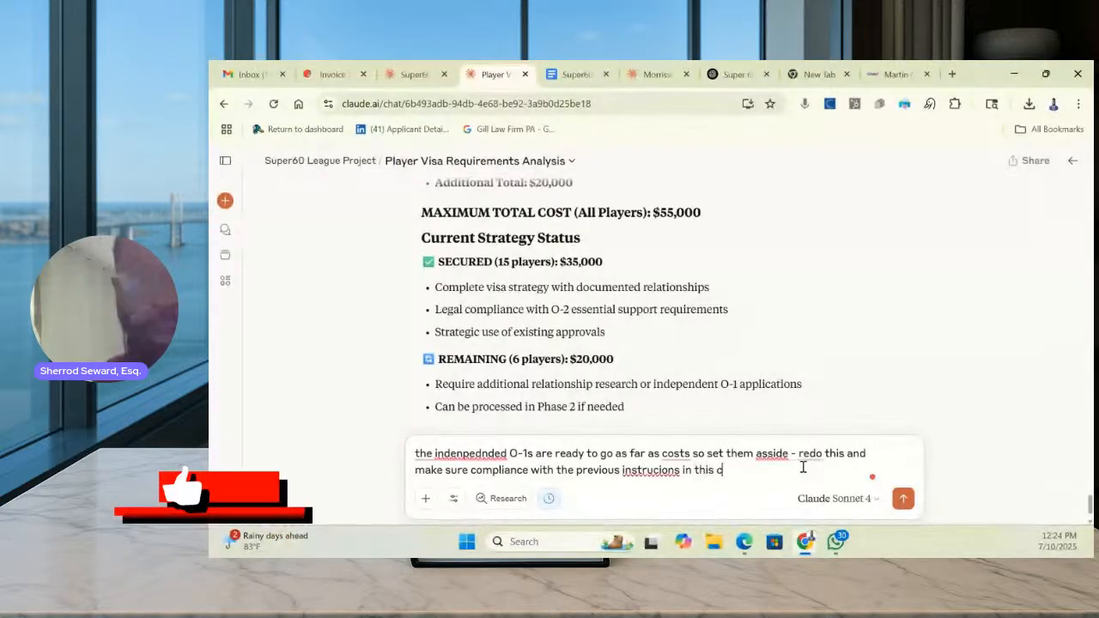
text(hat)
key(Return)
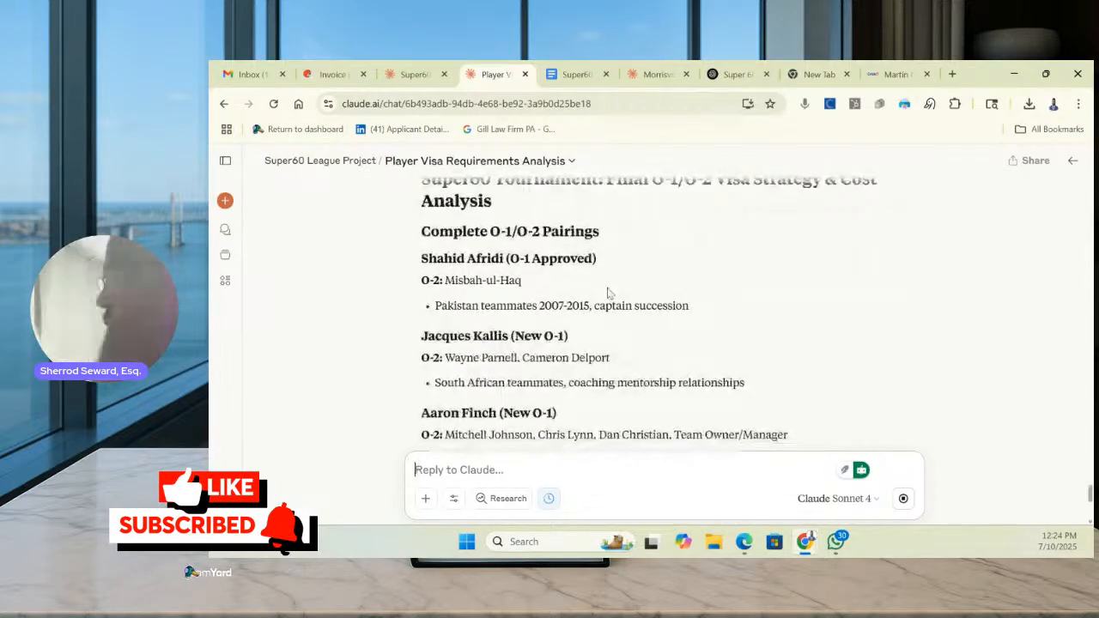
Review the regenerated report's O-1/O-2 pairings, independent O-1 applications, primary cost breakdown and visa status summary
scroll(607, 292, up, 1)
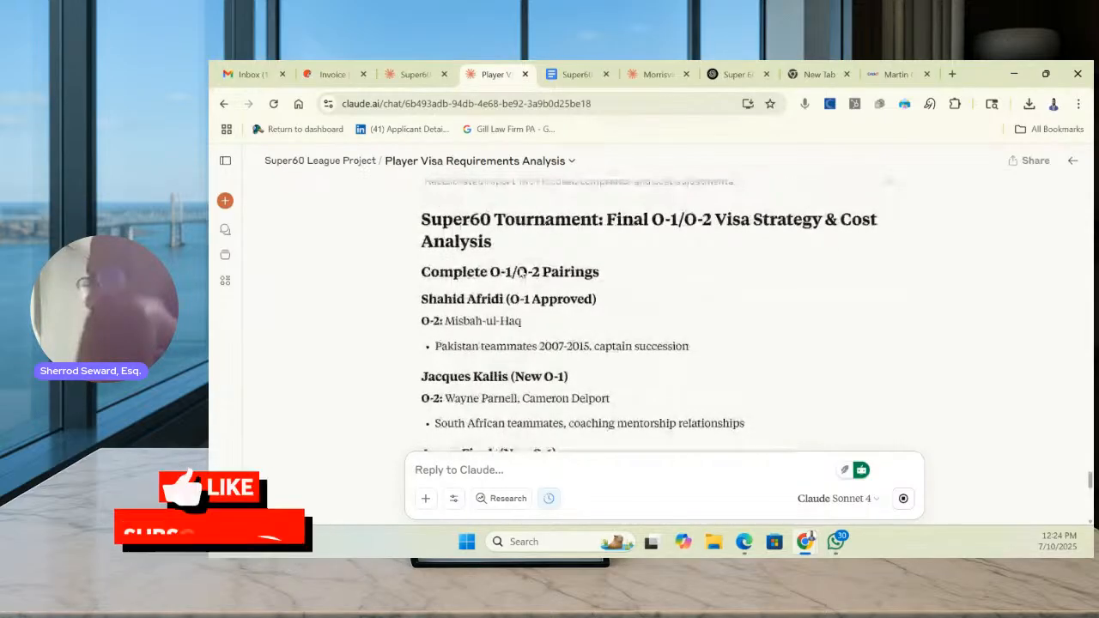
scroll(522, 273, down, 2)
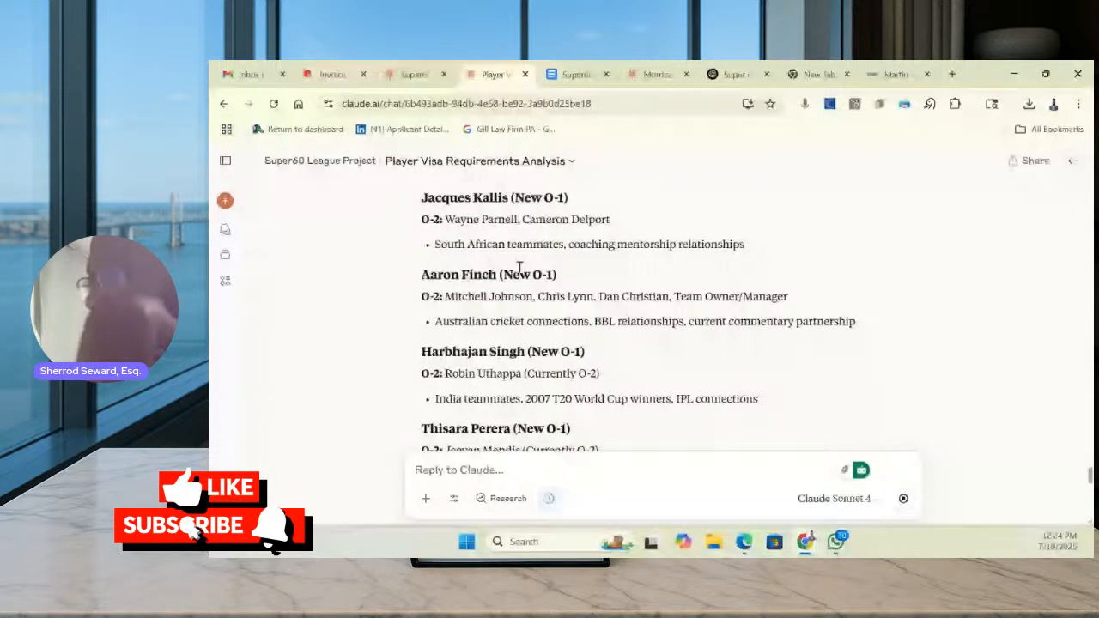
scroll(518, 270, down, 1)
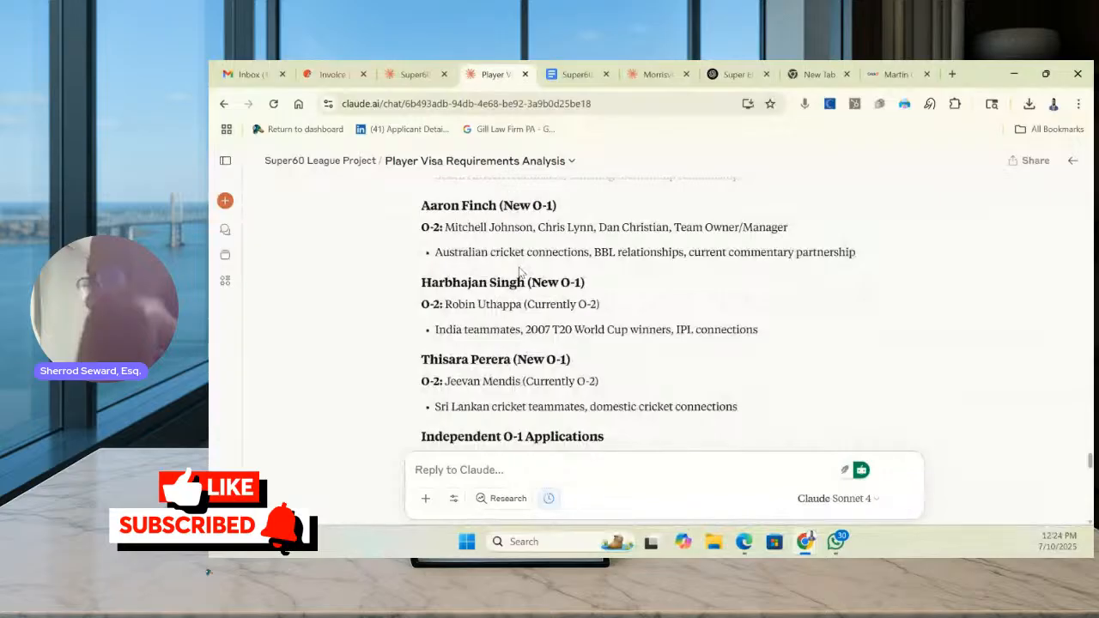
scroll(519, 273, down, 2)
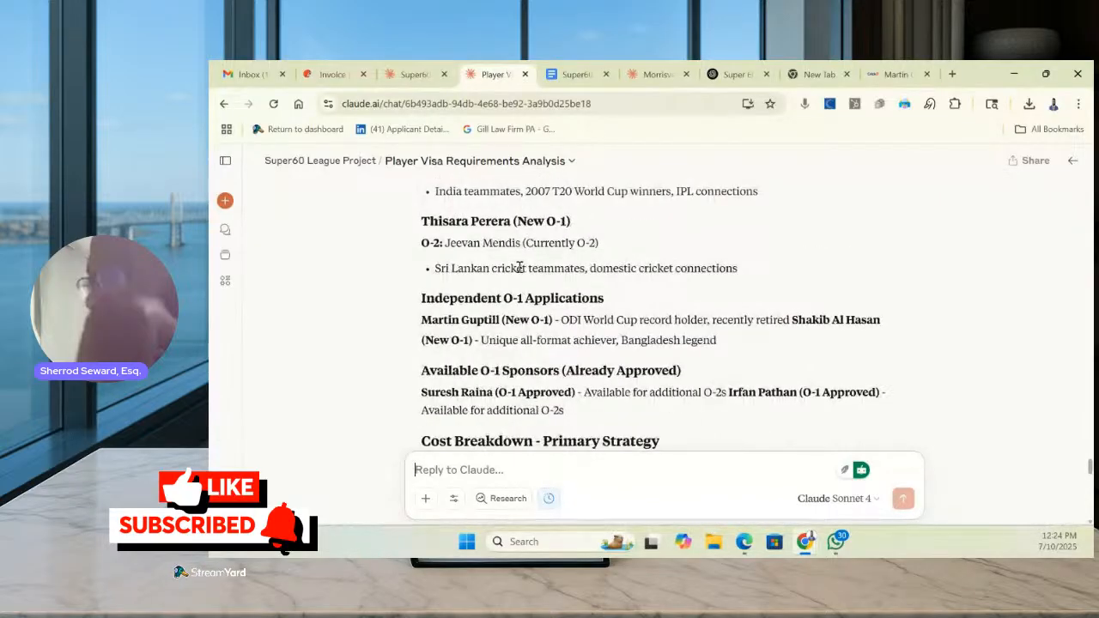
scroll(520, 268, down, 1)
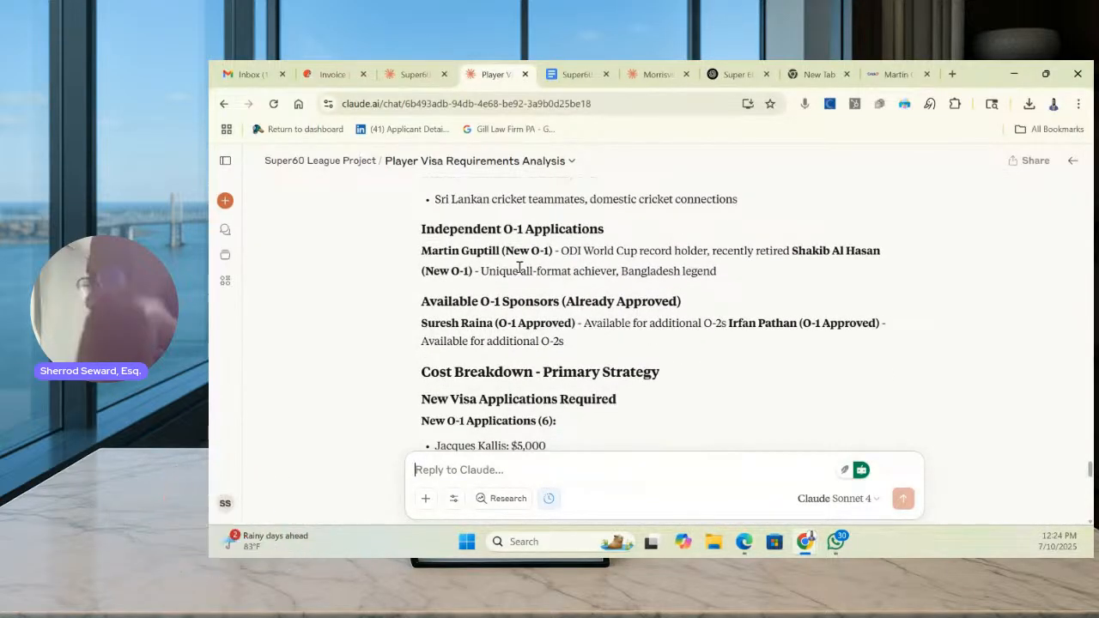
scroll(519, 268, down, 1)
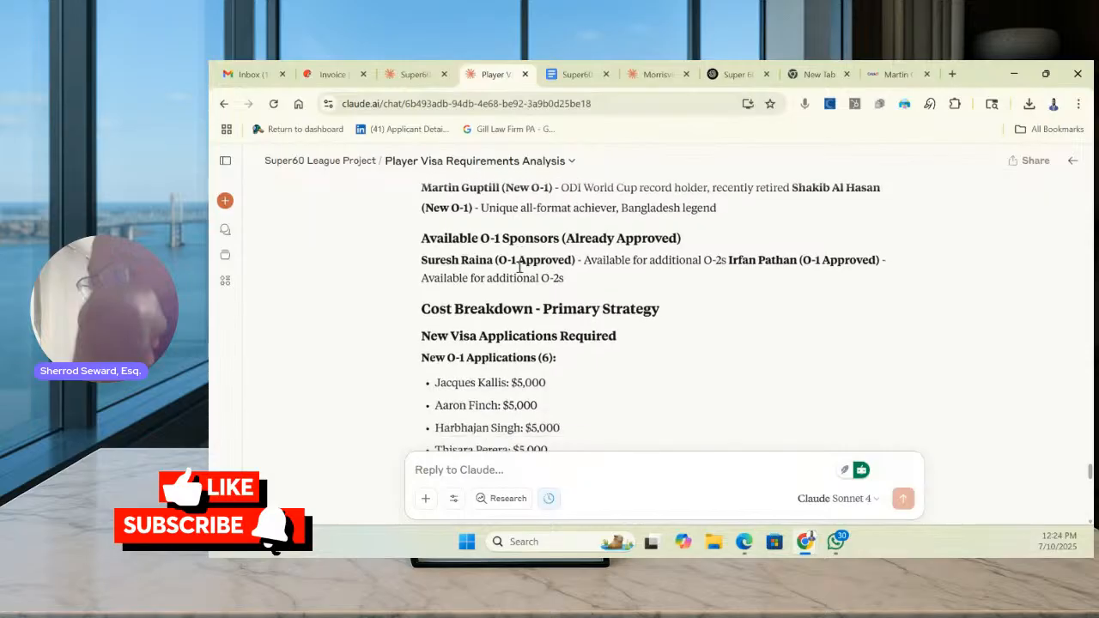
scroll(519, 268, down, 1)
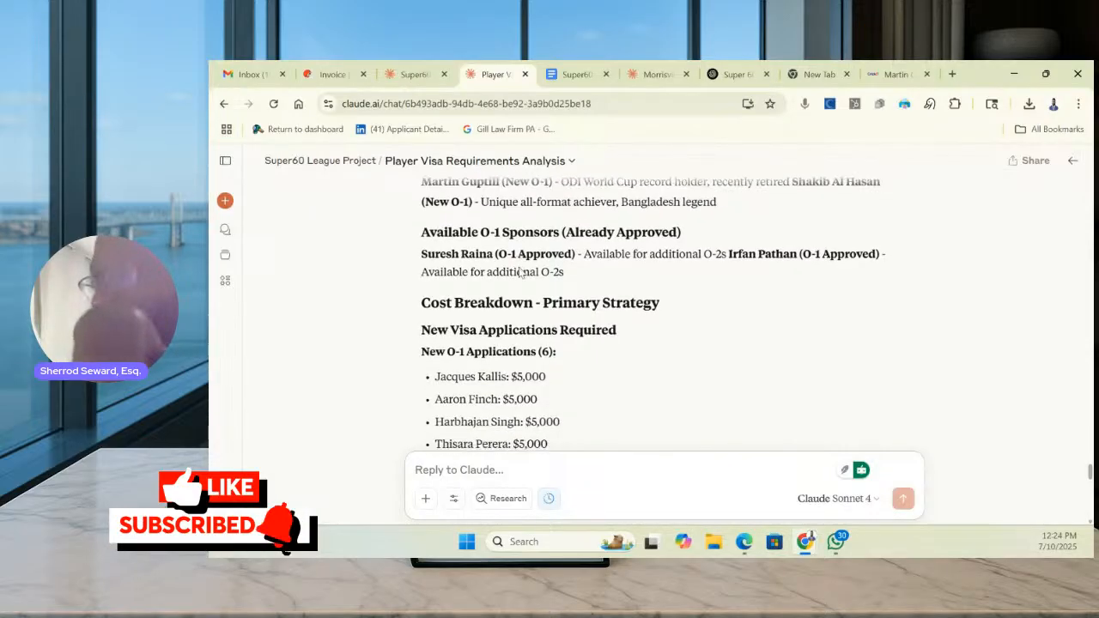
scroll(520, 272, down, 3)
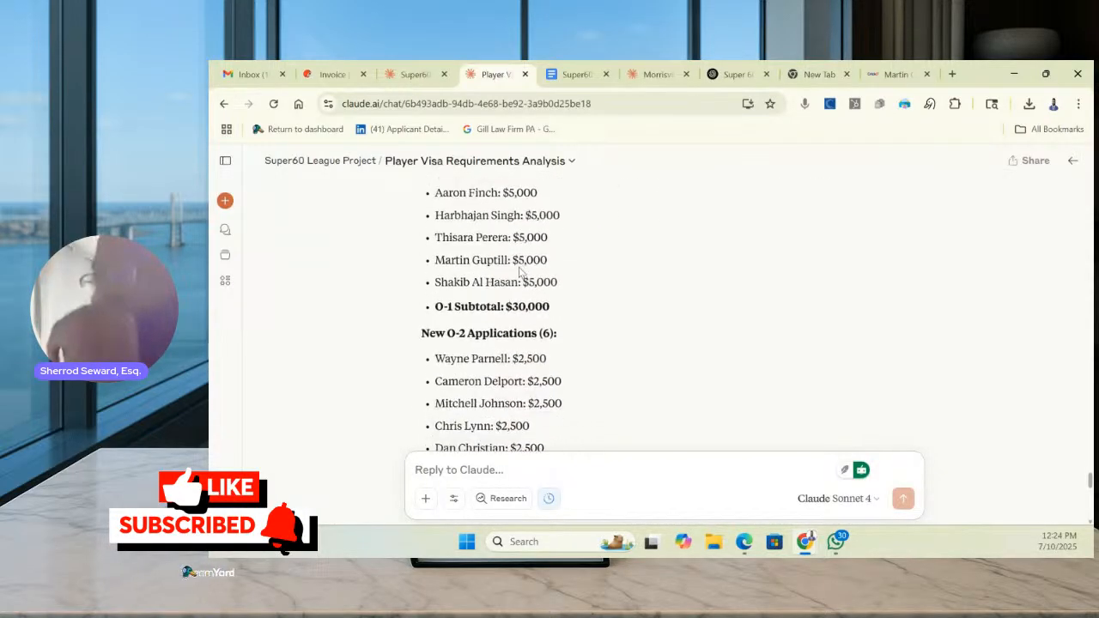
scroll(520, 271, down, 2)
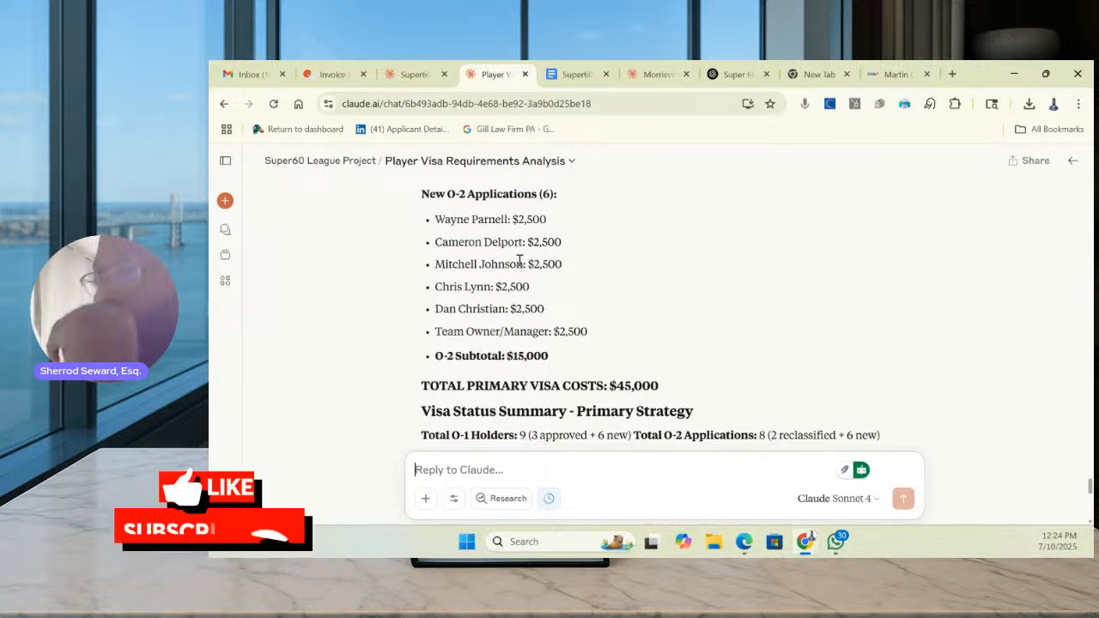
scroll(519, 260, down, 1)
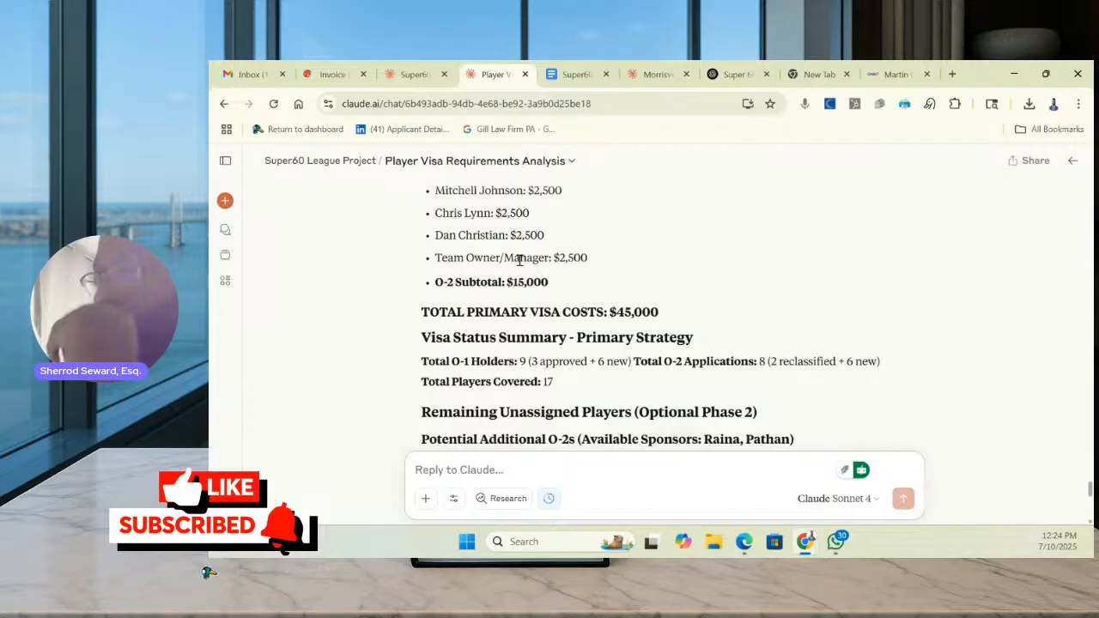
scroll(517, 260, down, 10)
scroll(518, 260, up, 1)
scroll(423, 249, down, 2)
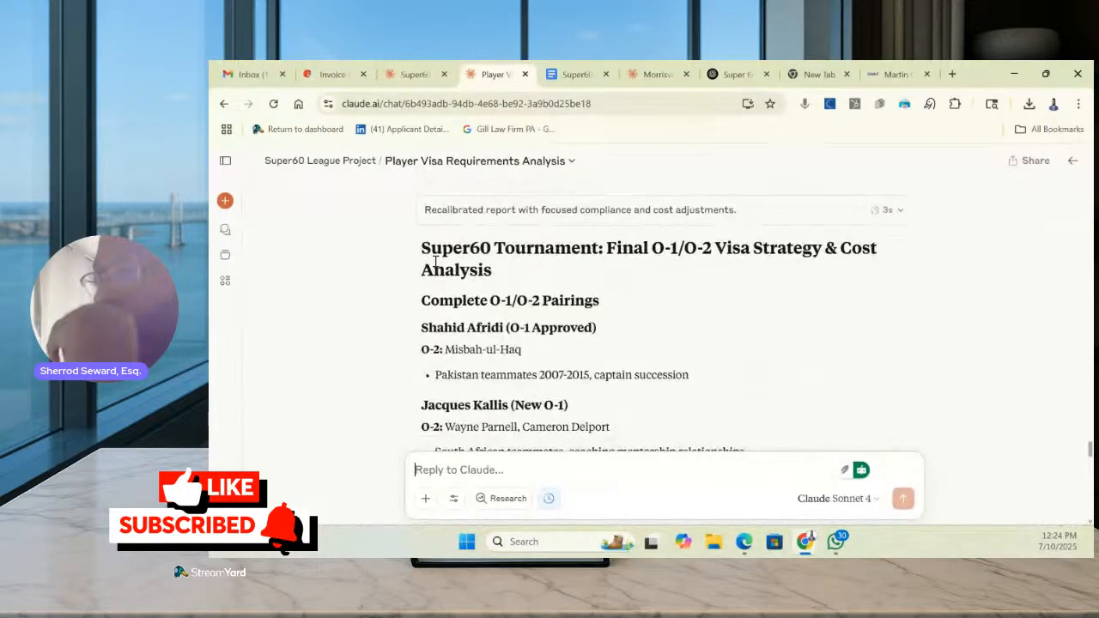
Select the entire regenerated Super60 visa strategy and cost report, from its title through the last Strategy Status line
drag(423, 249, 475, 269)
click(446, 261)
drag(409, 247, 606, 390)
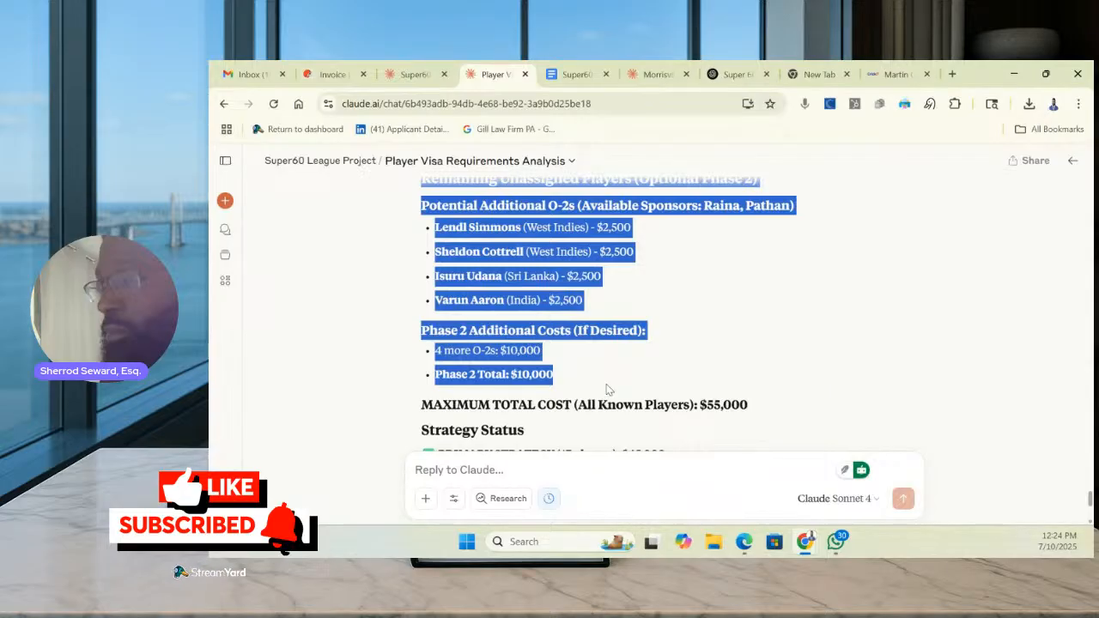
drag(607, 390, 761, 359)
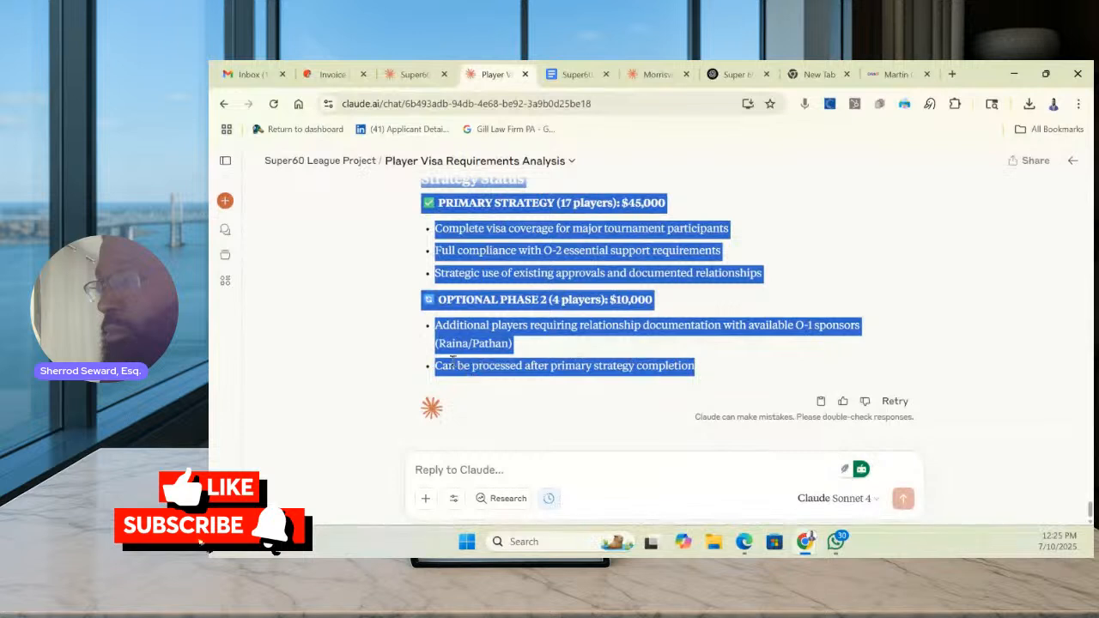